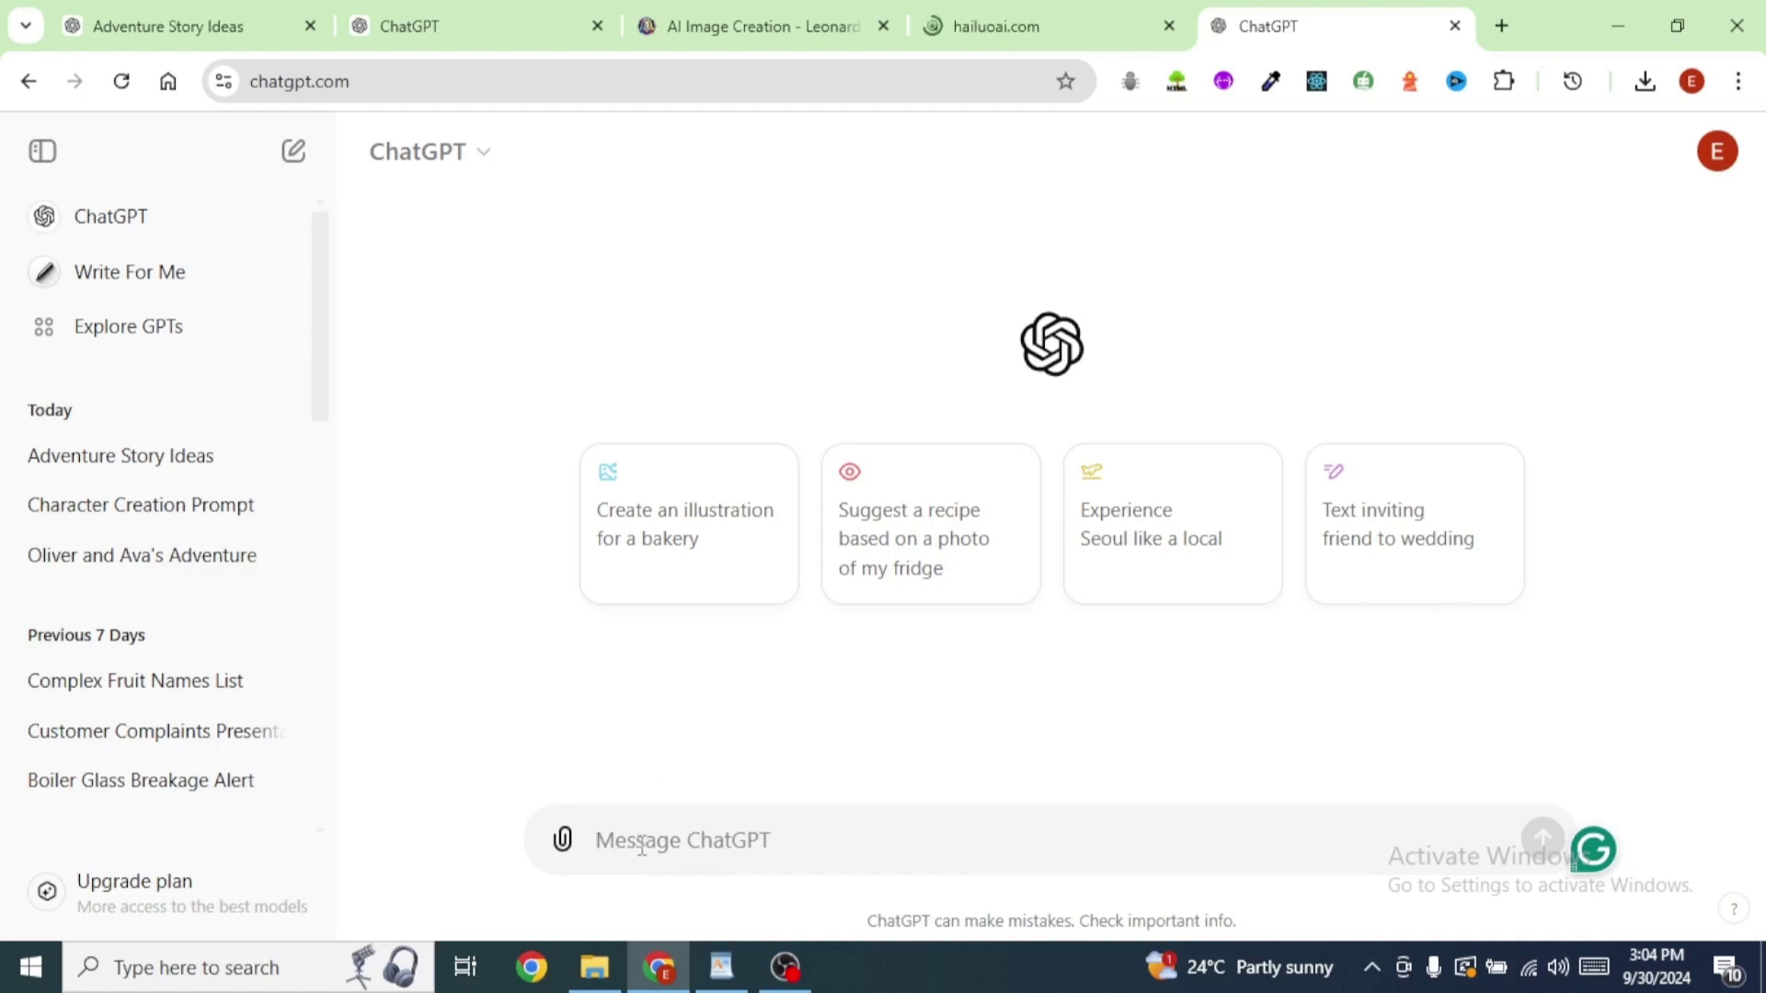
Ask for 5 adventure story ideas that kids love, with only two characters, a boy and a girl, and review the ideas
{"action": "type", "text": "Generate 5 adventure story ideas that kids love. The stories must have only two characters which must be a boy and a girl."}
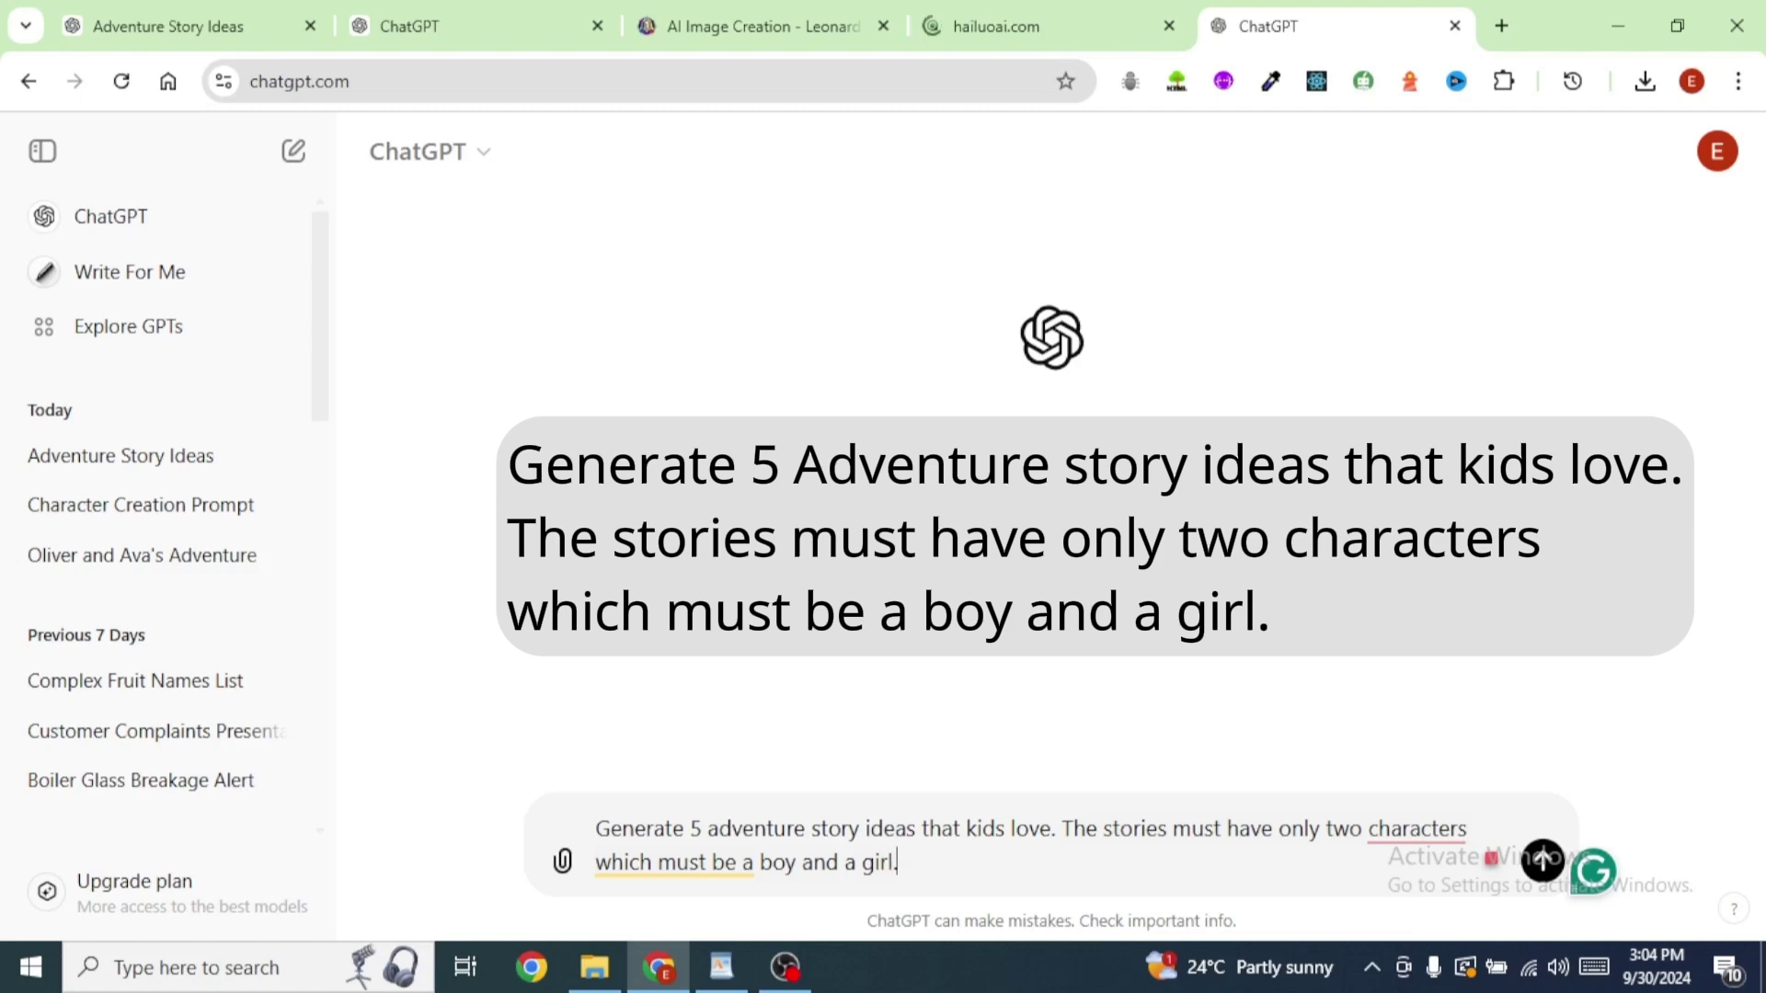
{"action": "key", "text": "Return"}
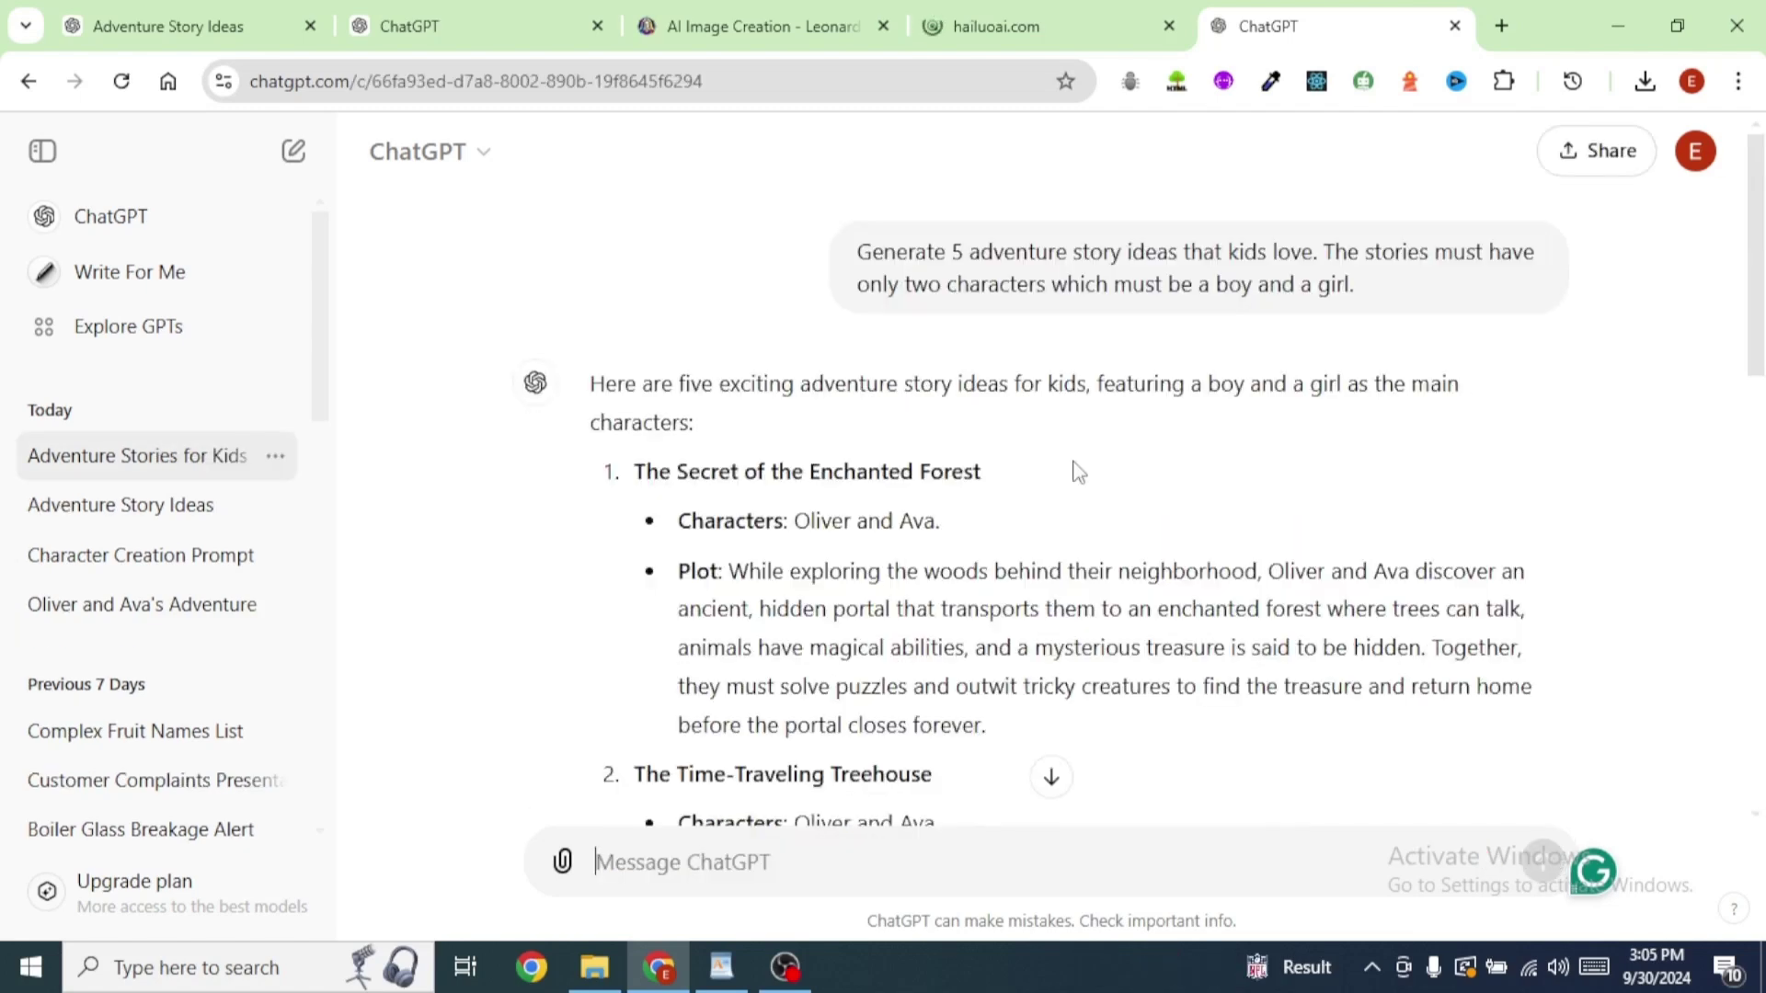
{"action": "scroll", "coordinate": [1090, 511], "scroll_direction": "down", "scroll_amount": 8}
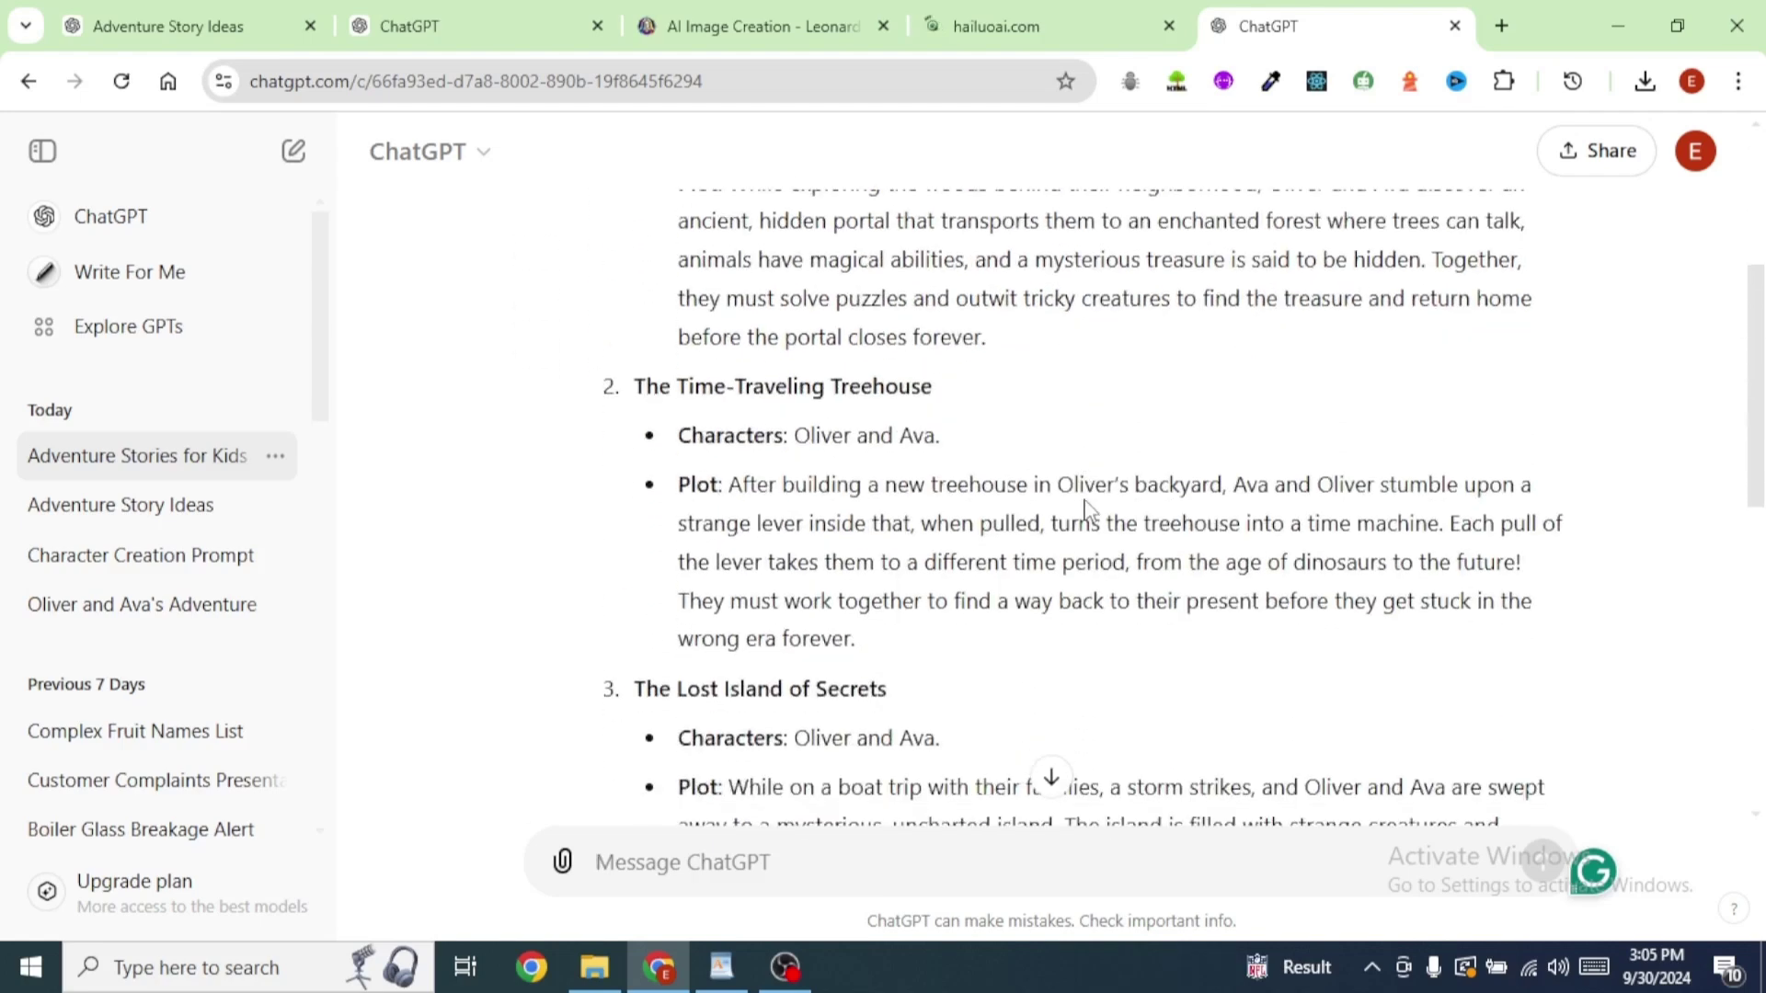
{"action": "scroll", "coordinate": [1037, 604], "scroll_direction": "down", "scroll_amount": 6}
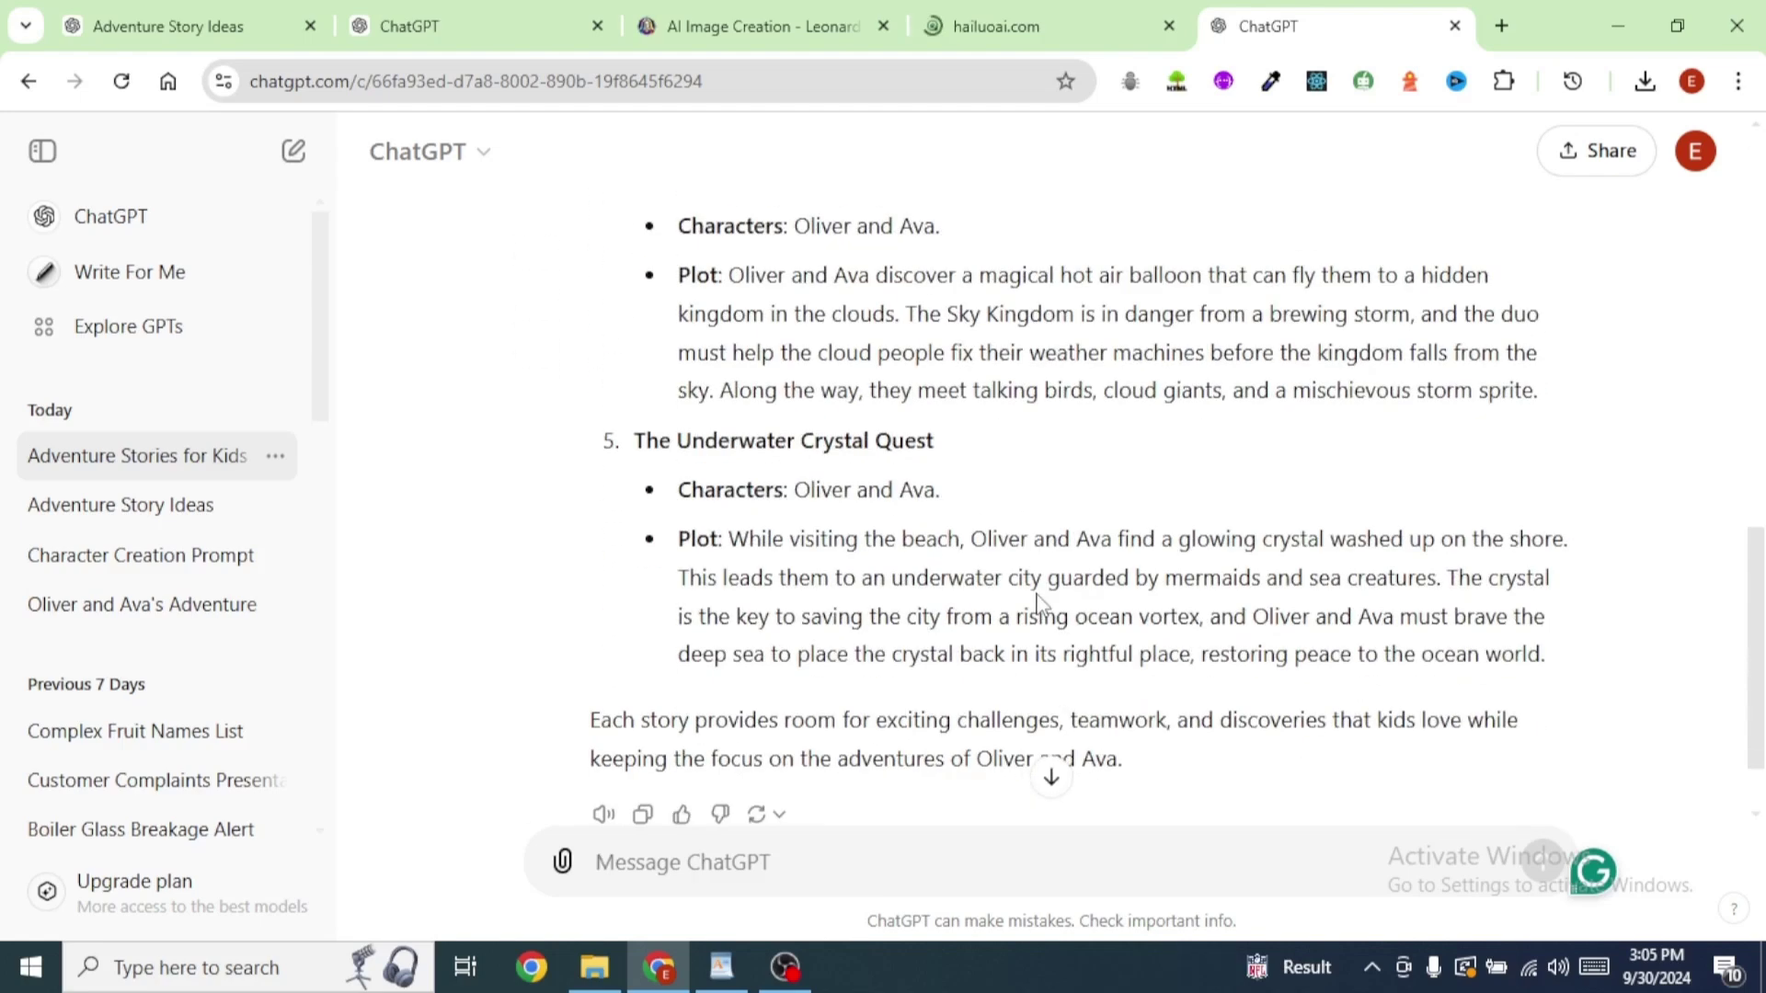
{"action": "scroll", "coordinate": [1039, 552], "scroll_direction": "up", "scroll_amount": 14}
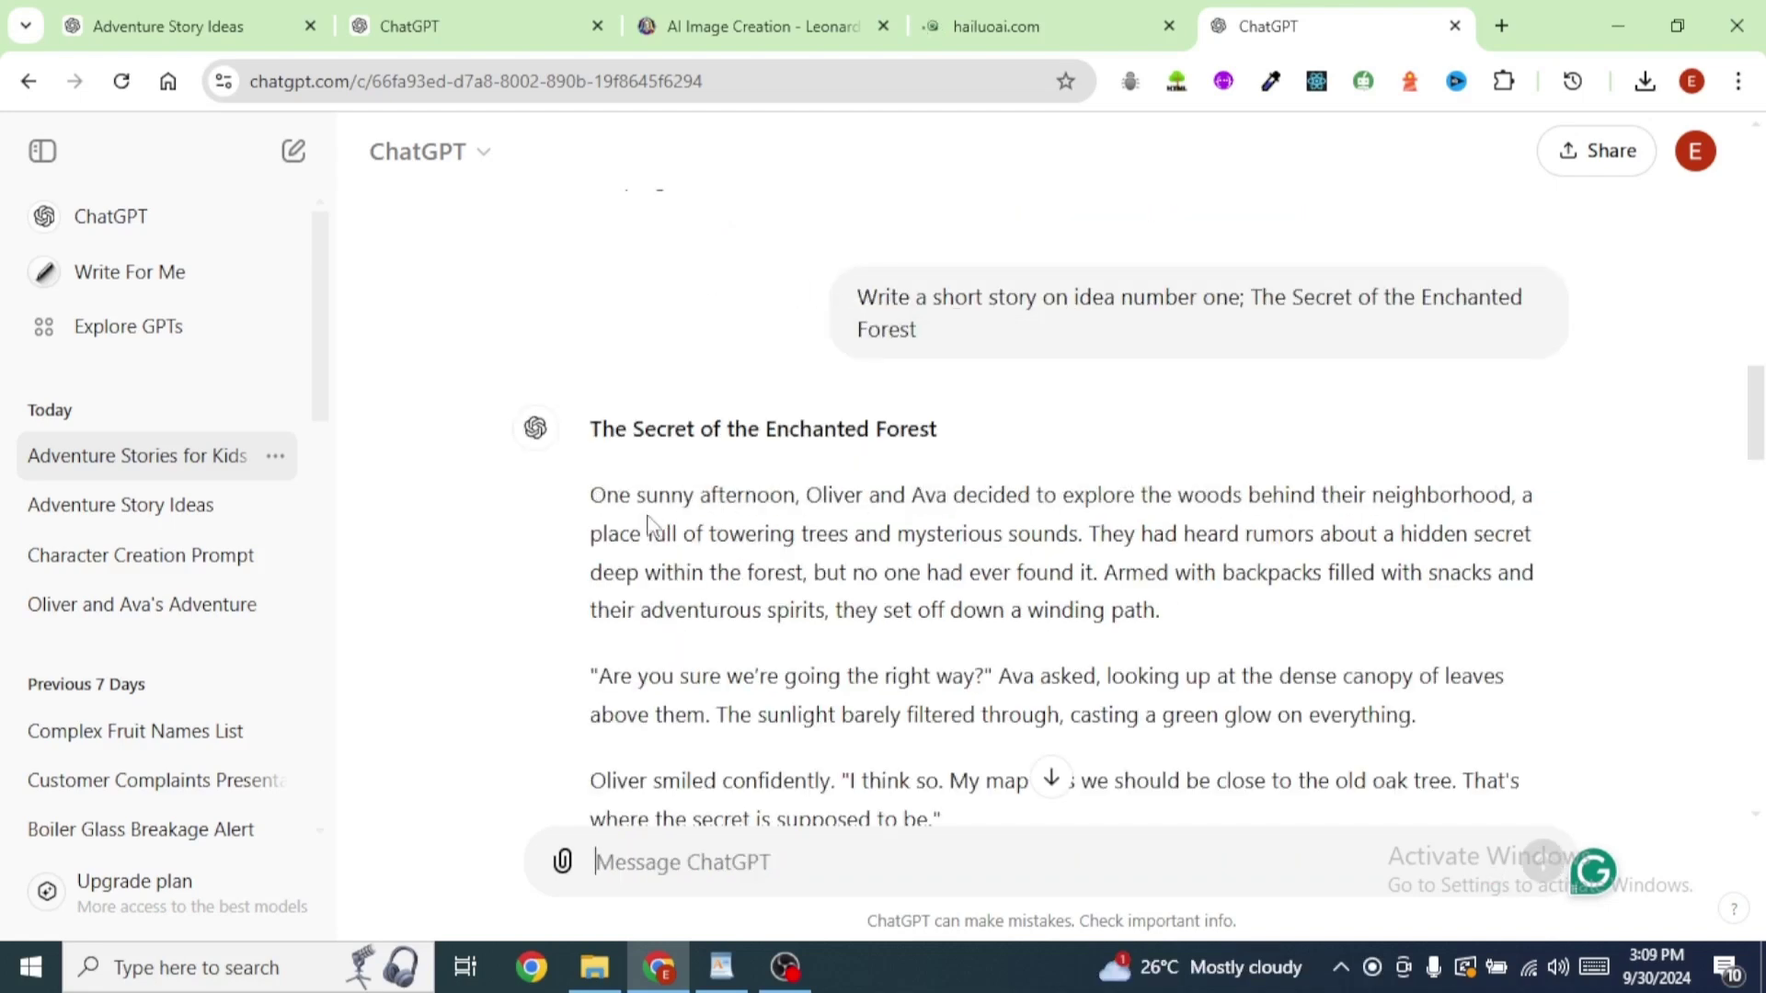
Read through the short story "The Secret of the Enchanted Forest" from its opening to its ending
{"action": "scroll", "coordinate": [772, 561], "scroll_direction": "down", "scroll_amount": 2}
{"action": "scroll", "coordinate": [773, 561], "scroll_direction": "down", "scroll_amount": 6}
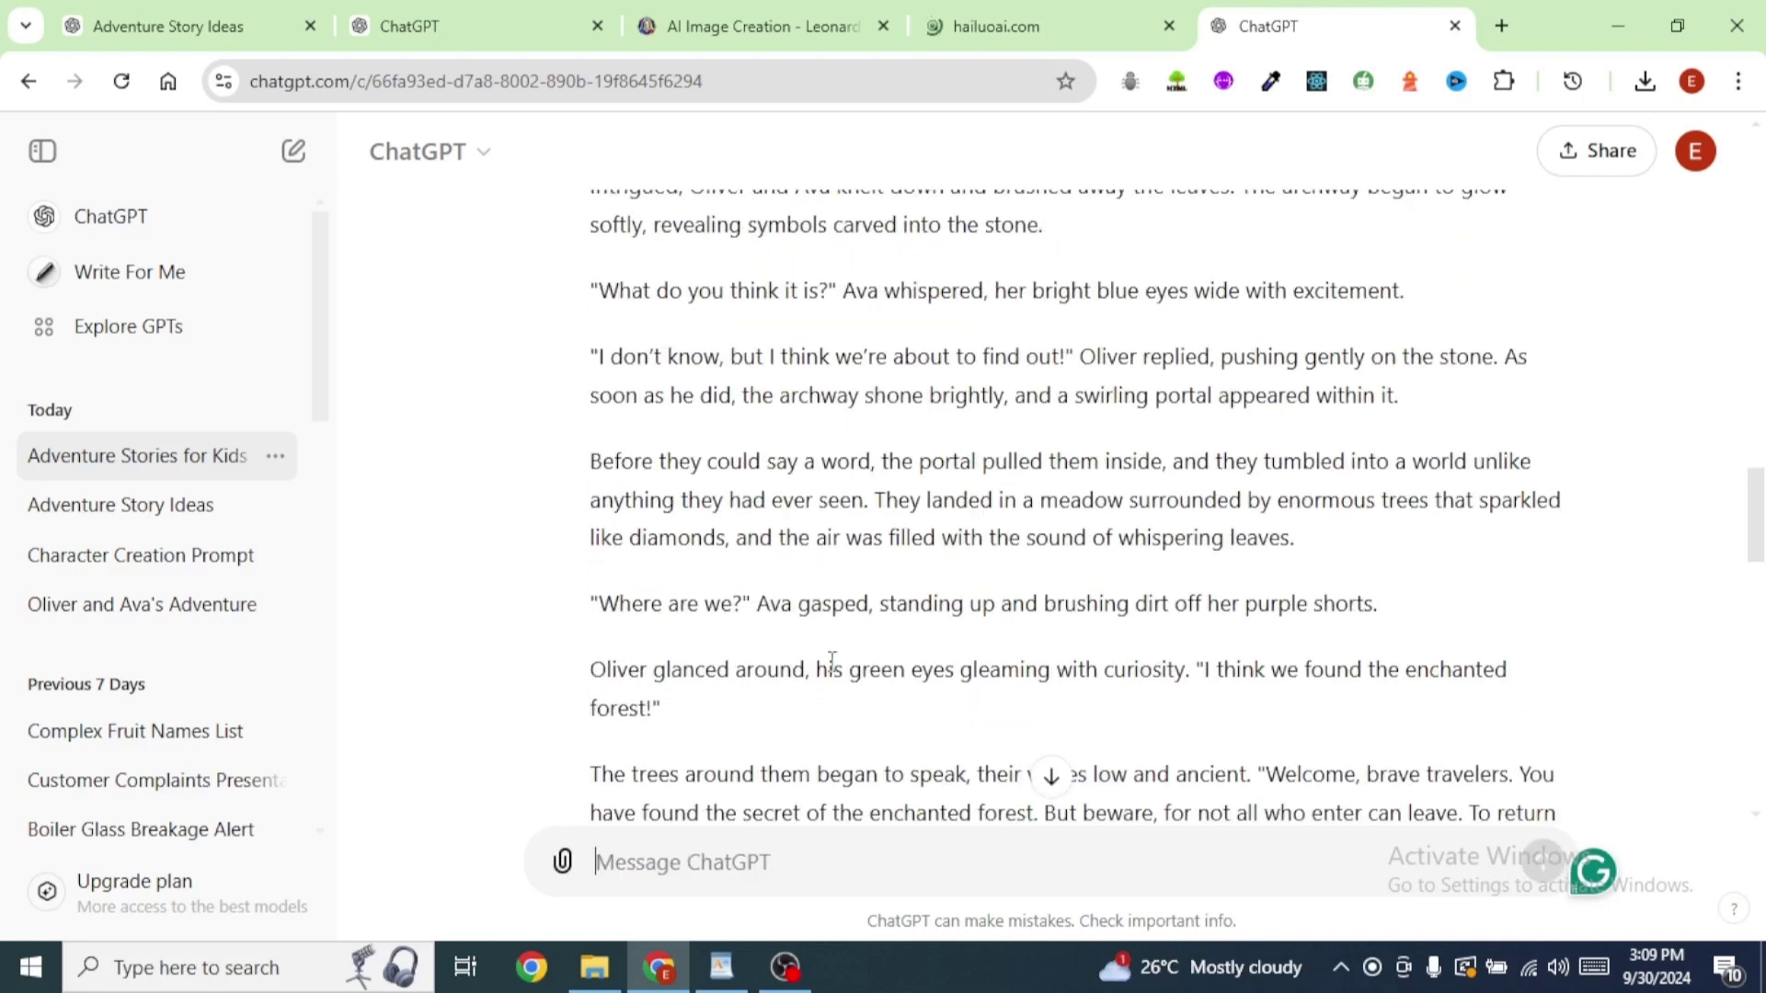
{"action": "scroll", "coordinate": [816, 659], "scroll_direction": "down", "scroll_amount": 4}
{"action": "scroll", "coordinate": [1182, 502], "scroll_direction": "up", "scroll_amount": 10}
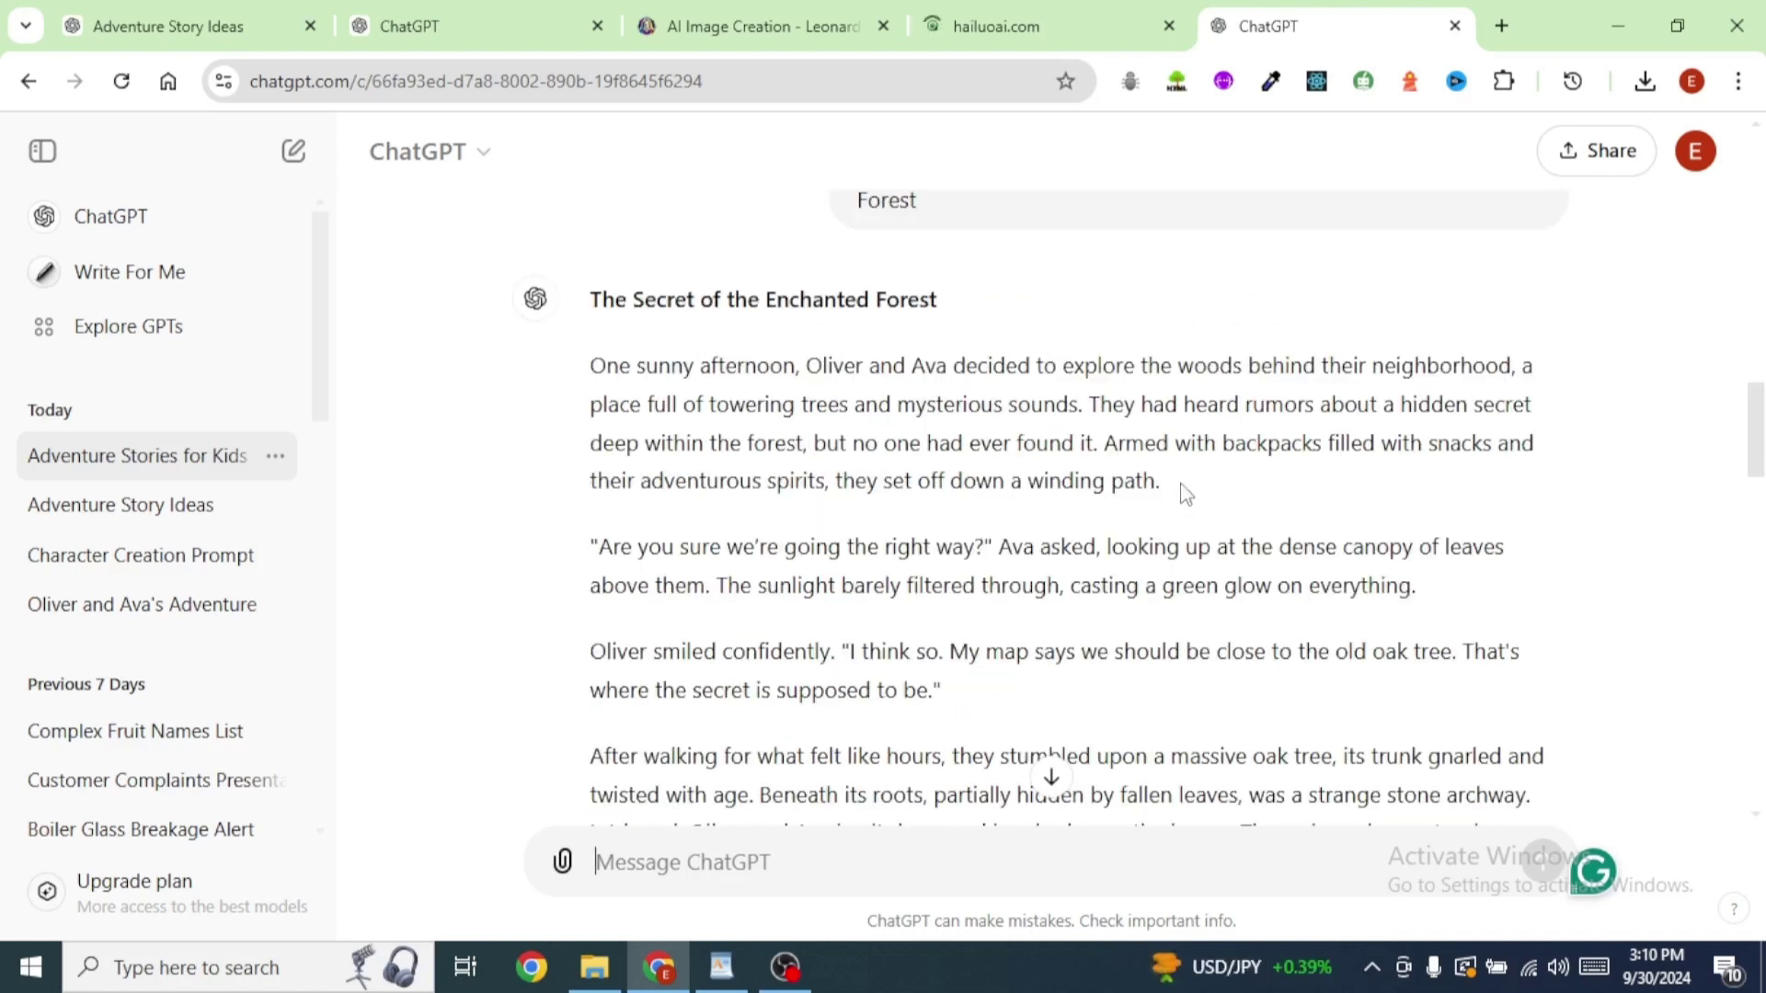
{"action": "scroll", "coordinate": [1178, 505], "scroll_direction": "down", "scroll_amount": 5}
{"action": "scroll", "coordinate": [1173, 497], "scroll_direction": "up", "scroll_amount": 5}
{"action": "scroll", "coordinate": [917, 628], "scroll_direction": "down", "scroll_amount": 10}
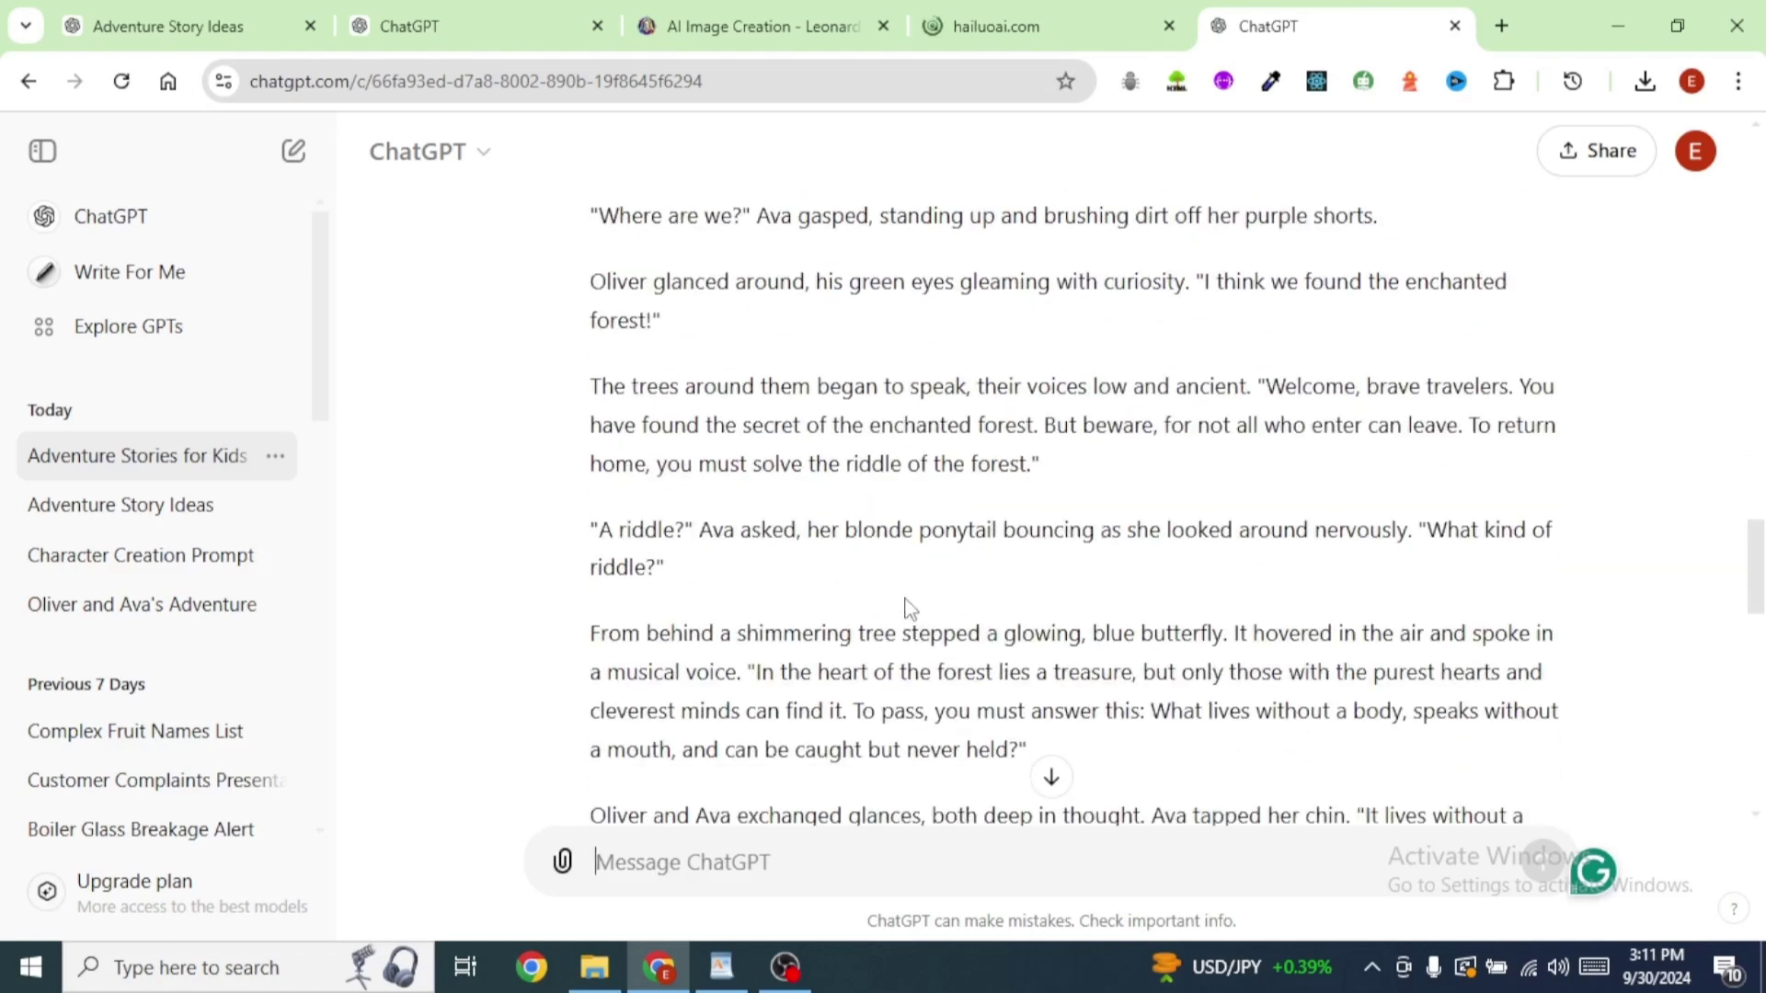
{"action": "scroll", "coordinate": [906, 602], "scroll_direction": "down", "scroll_amount": 3}
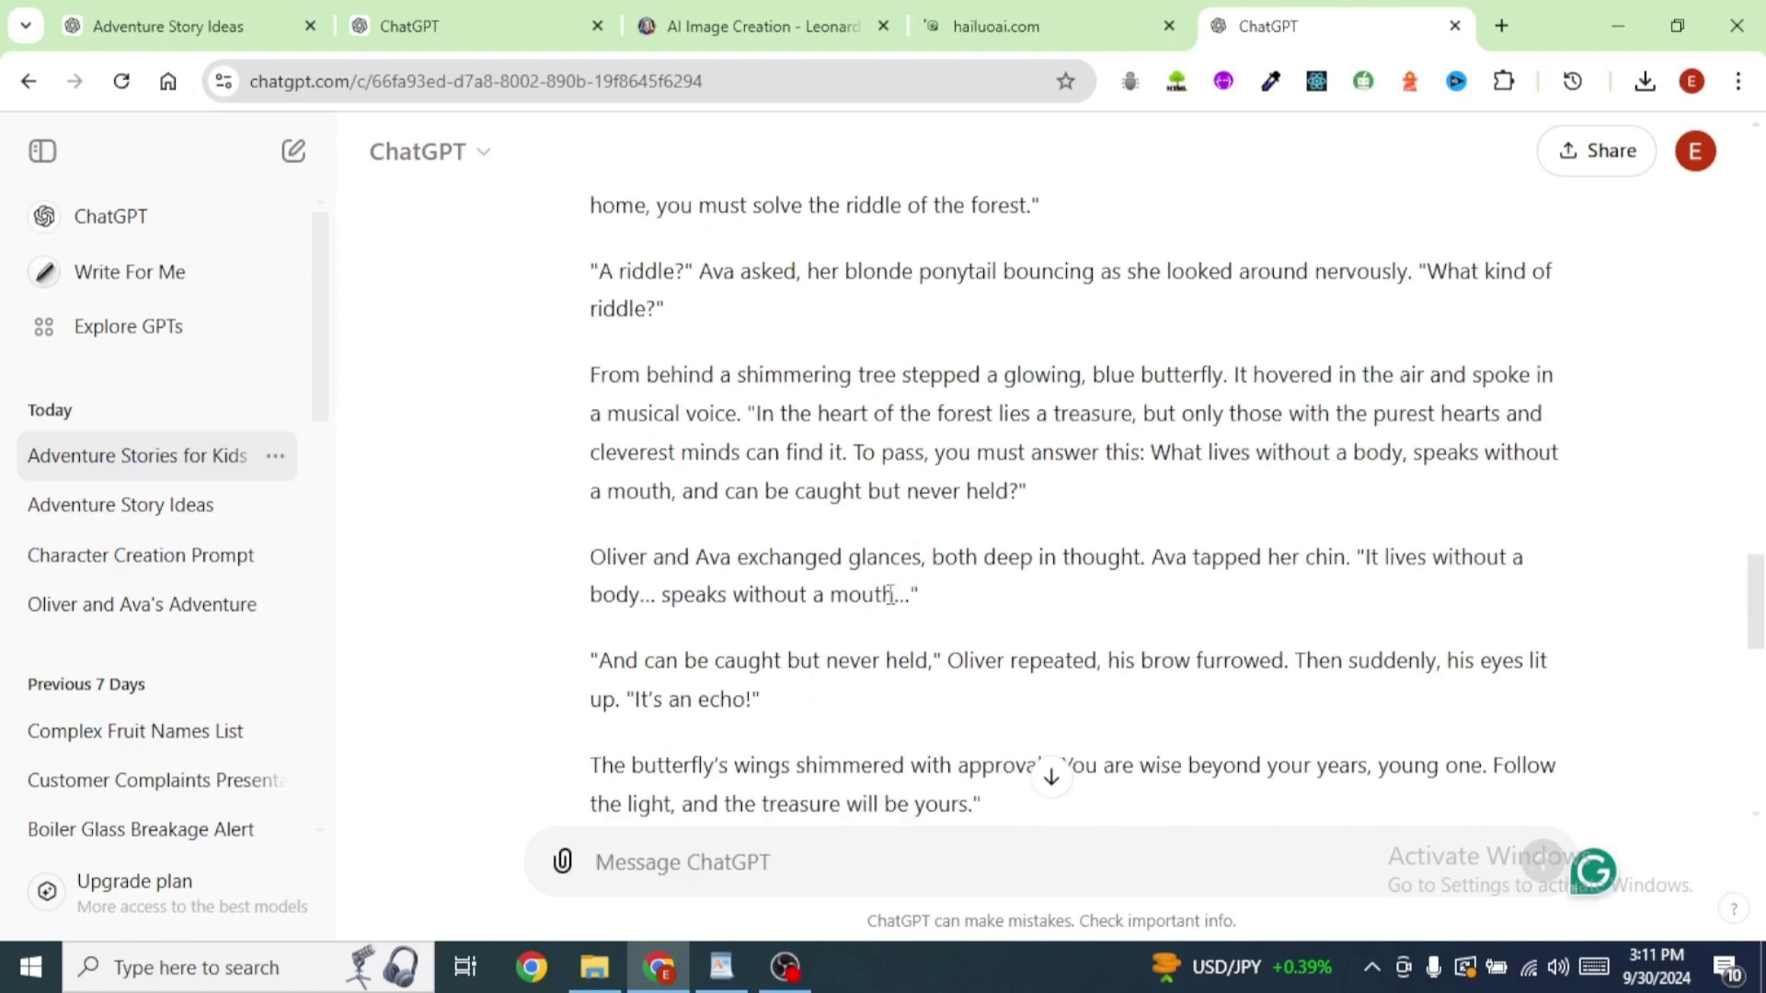
{"action": "scroll", "coordinate": [882, 614], "scroll_direction": "down", "scroll_amount": 6}
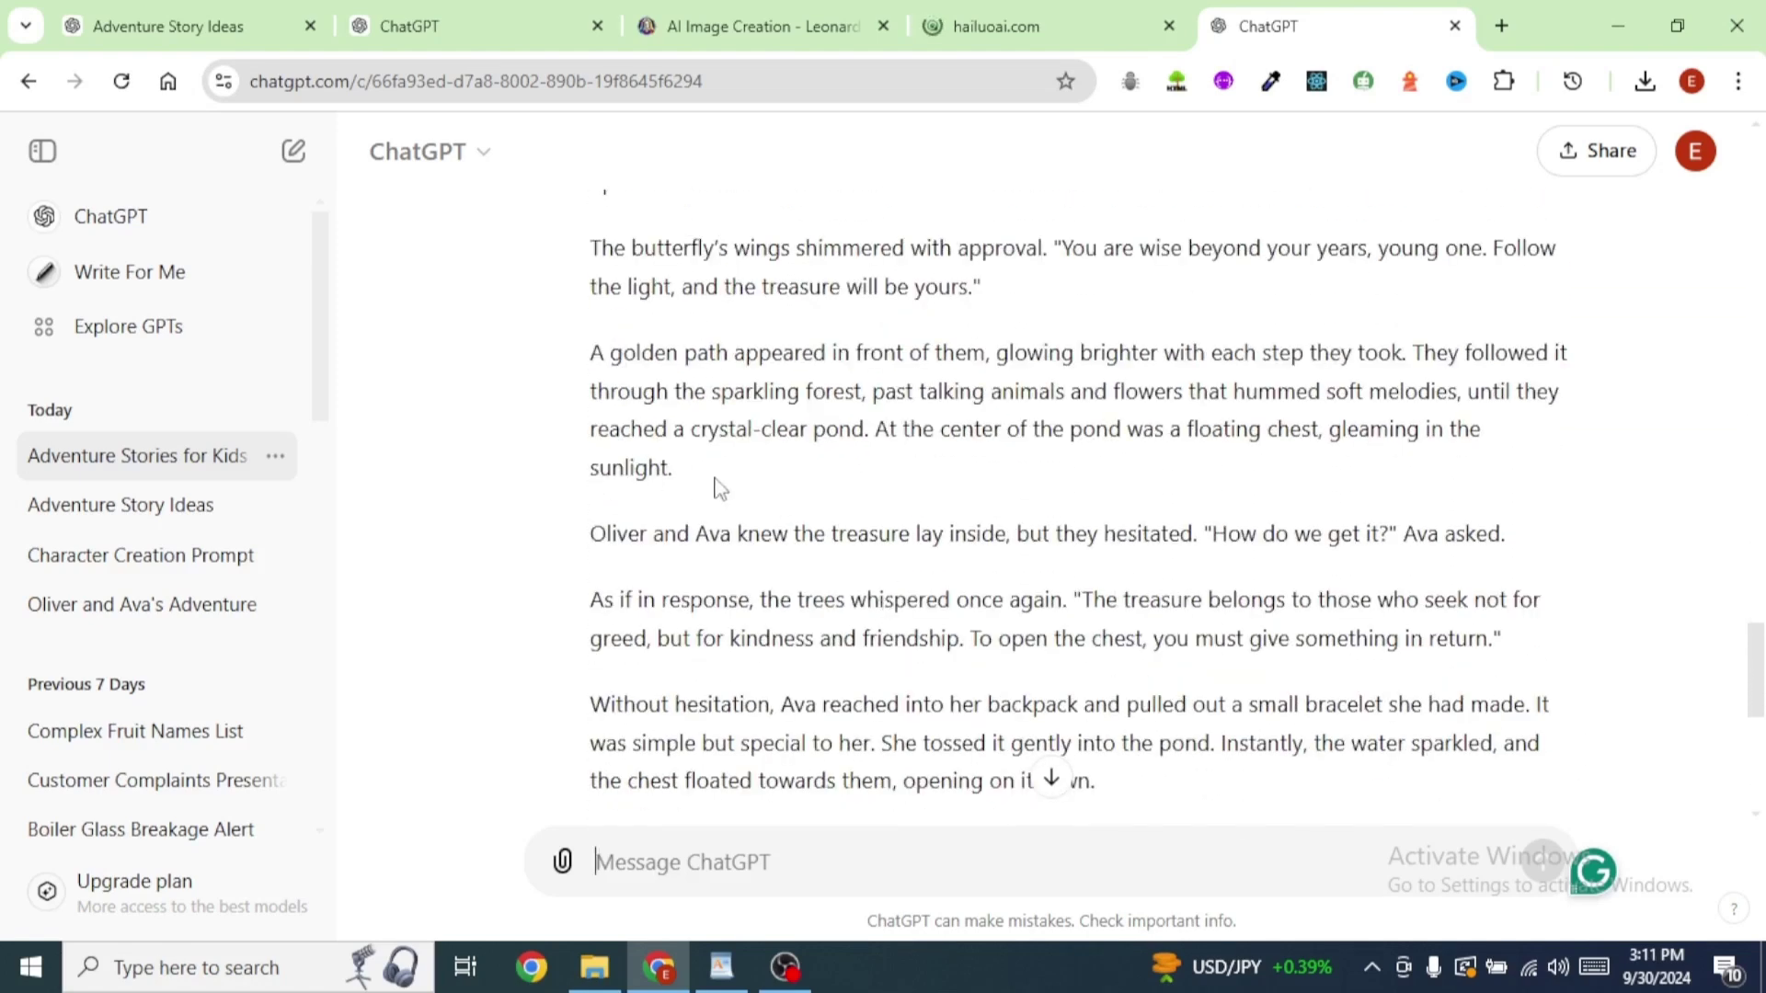
{"action": "scroll", "coordinate": [847, 543], "scroll_direction": "up", "scroll_amount": 3}
{"action": "scroll", "coordinate": [849, 547], "scroll_direction": "down", "scroll_amount": 3}
{"action": "scroll", "coordinate": [848, 549], "scroll_direction": "down", "scroll_amount": 5}
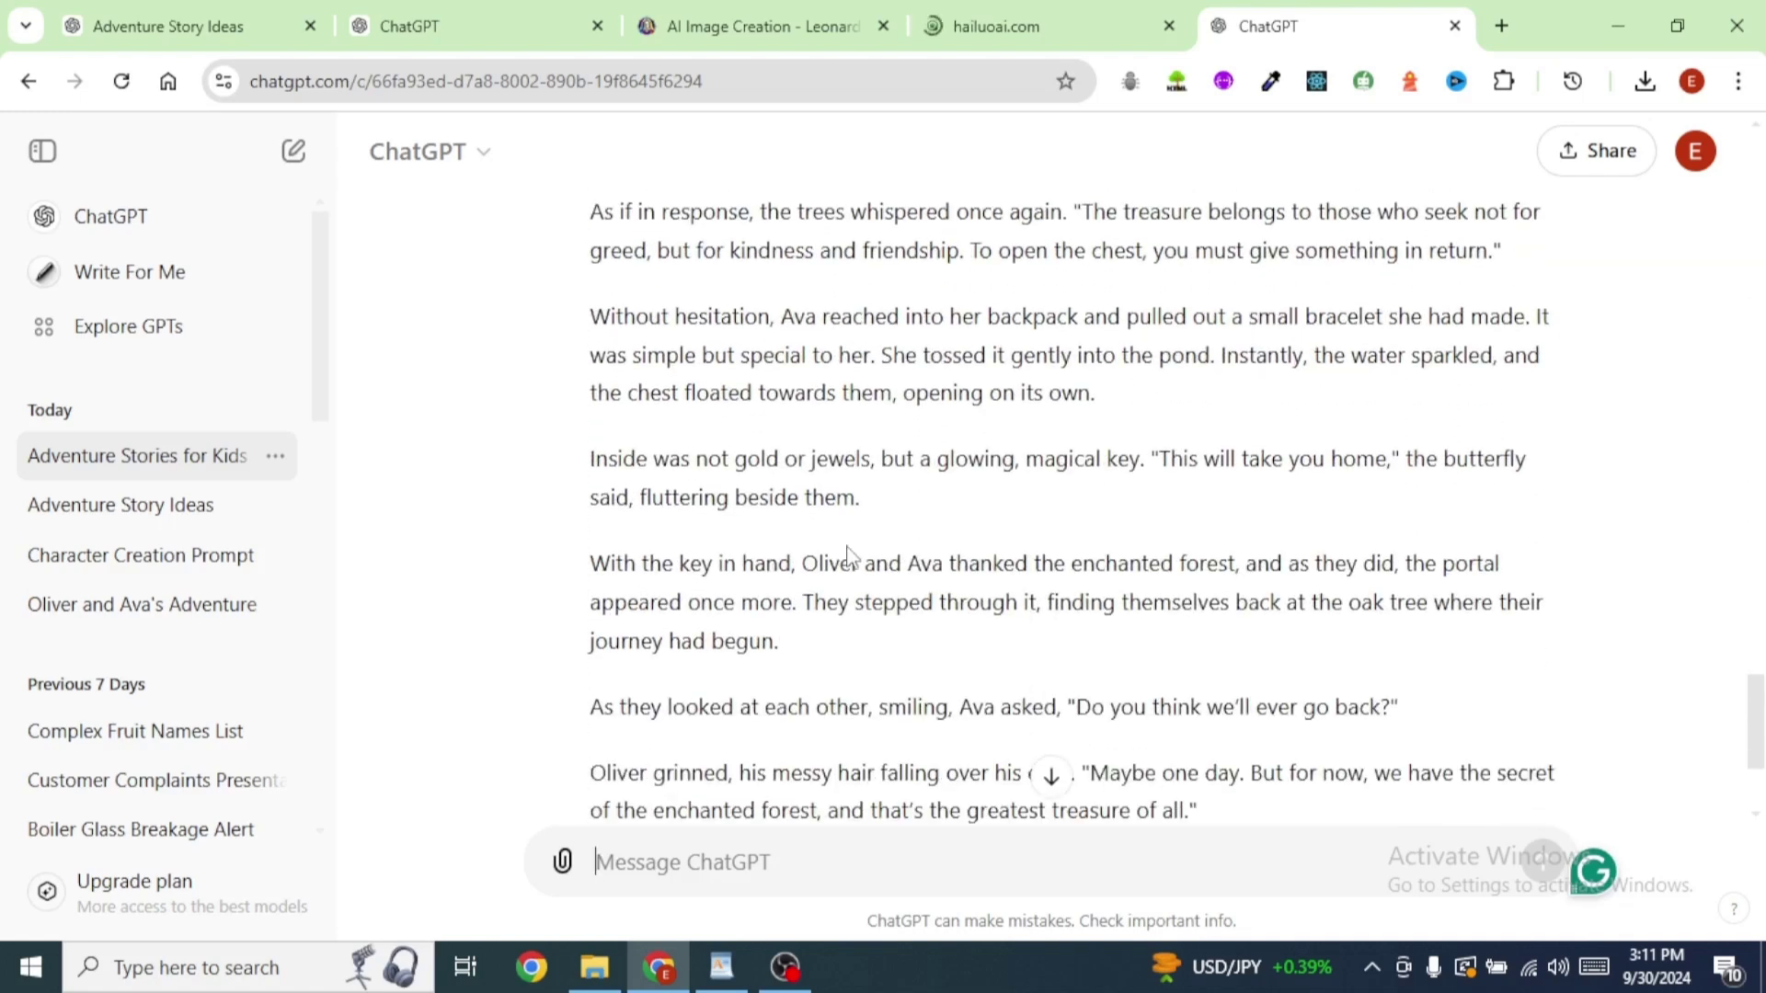
{"action": "scroll", "coordinate": [855, 655], "scroll_direction": "down", "scroll_amount": 3}
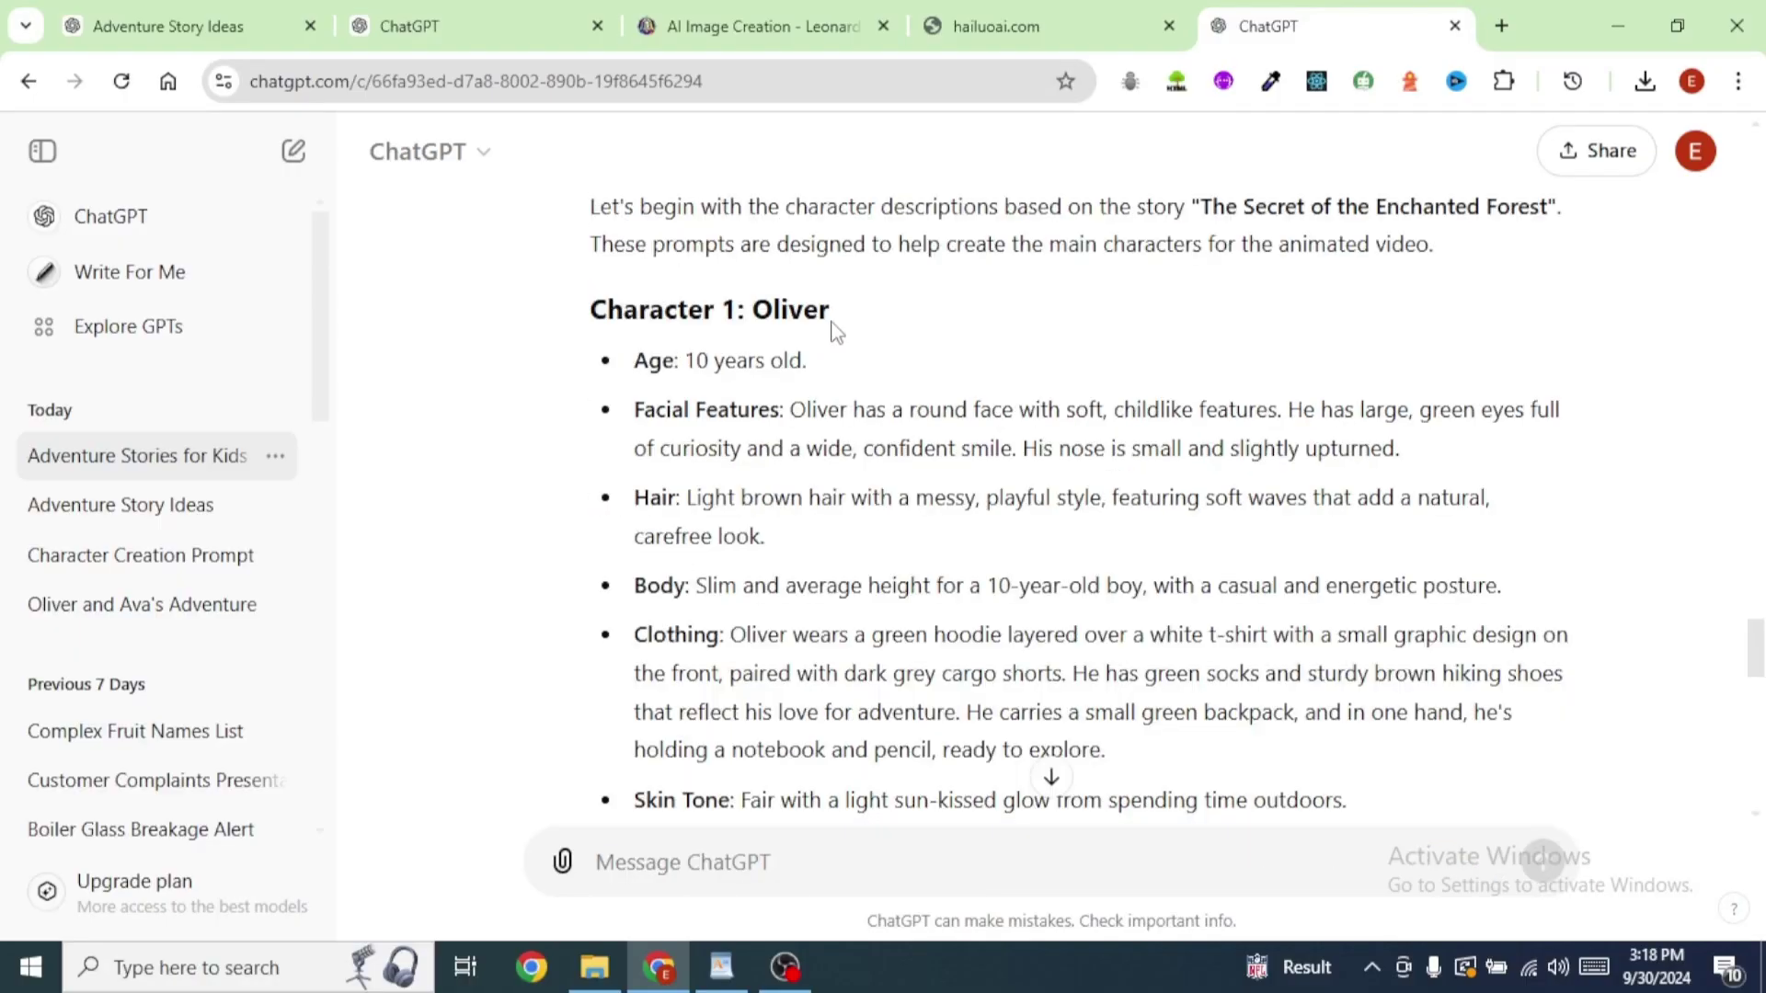
Examine the character description of Oliver and the image prompt written for him
{"action": "scroll", "coordinate": [929, 418], "scroll_direction": "down", "scroll_amount": 3}
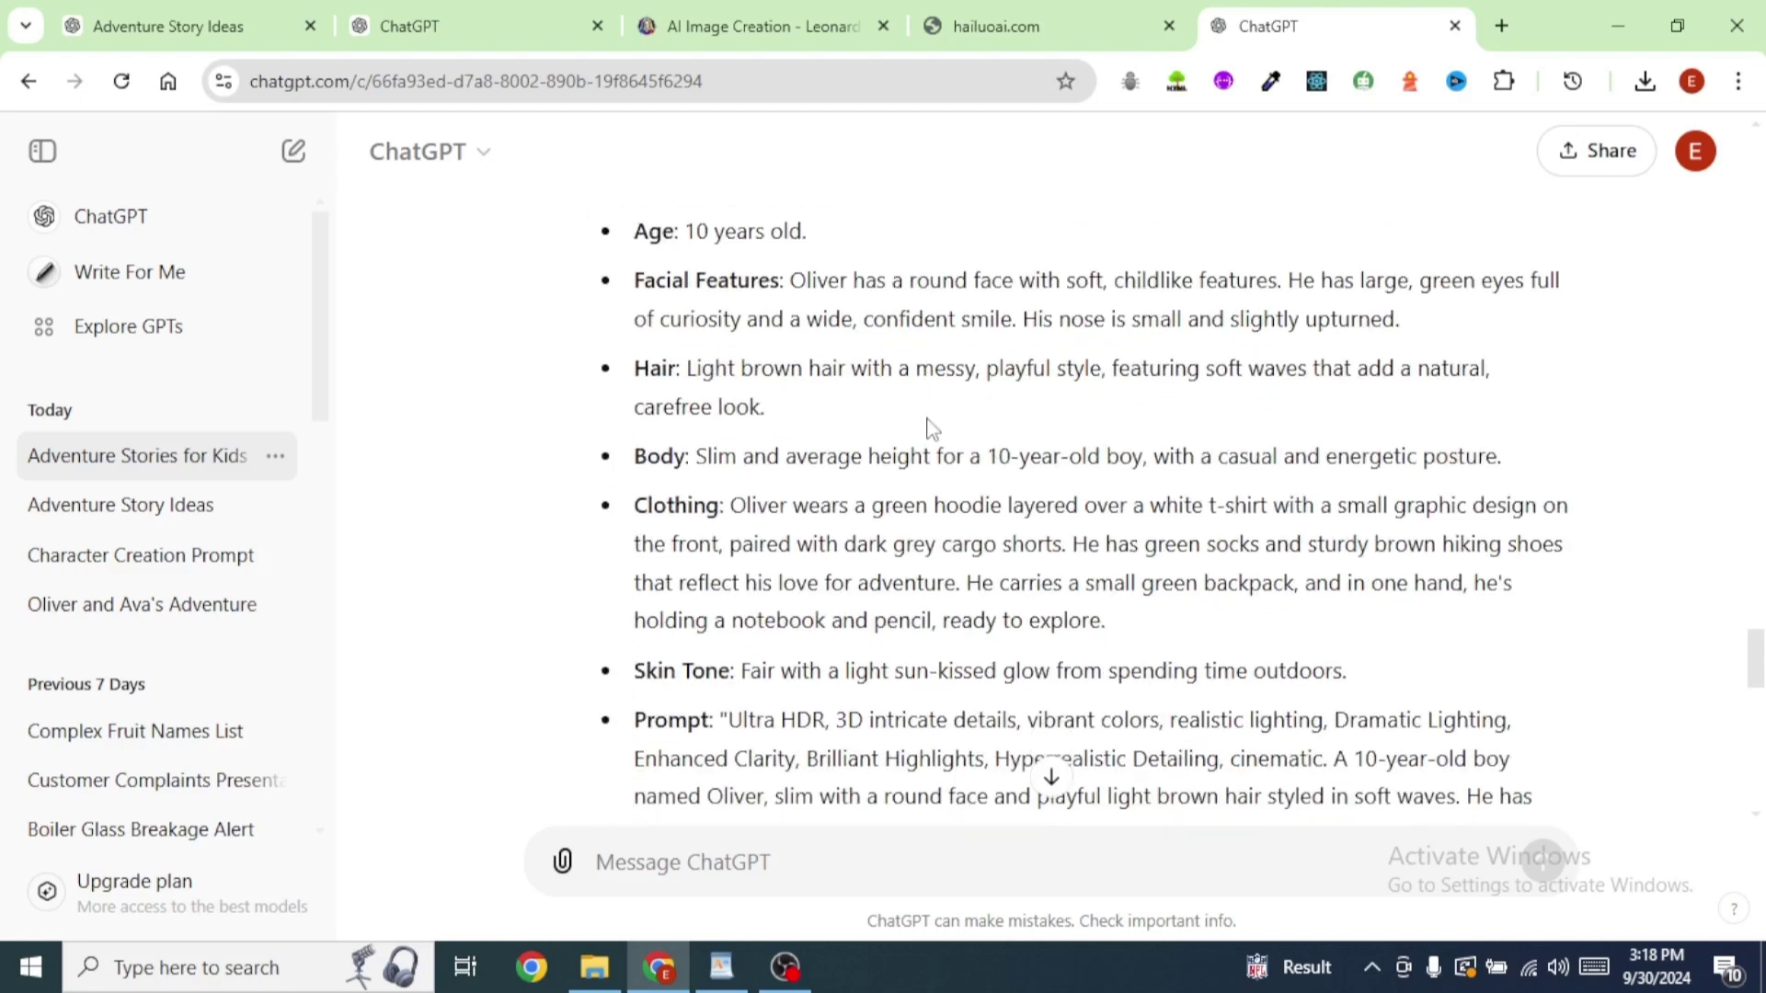
{"action": "scroll", "coordinate": [930, 416], "scroll_direction": "up", "scroll_amount": 3}
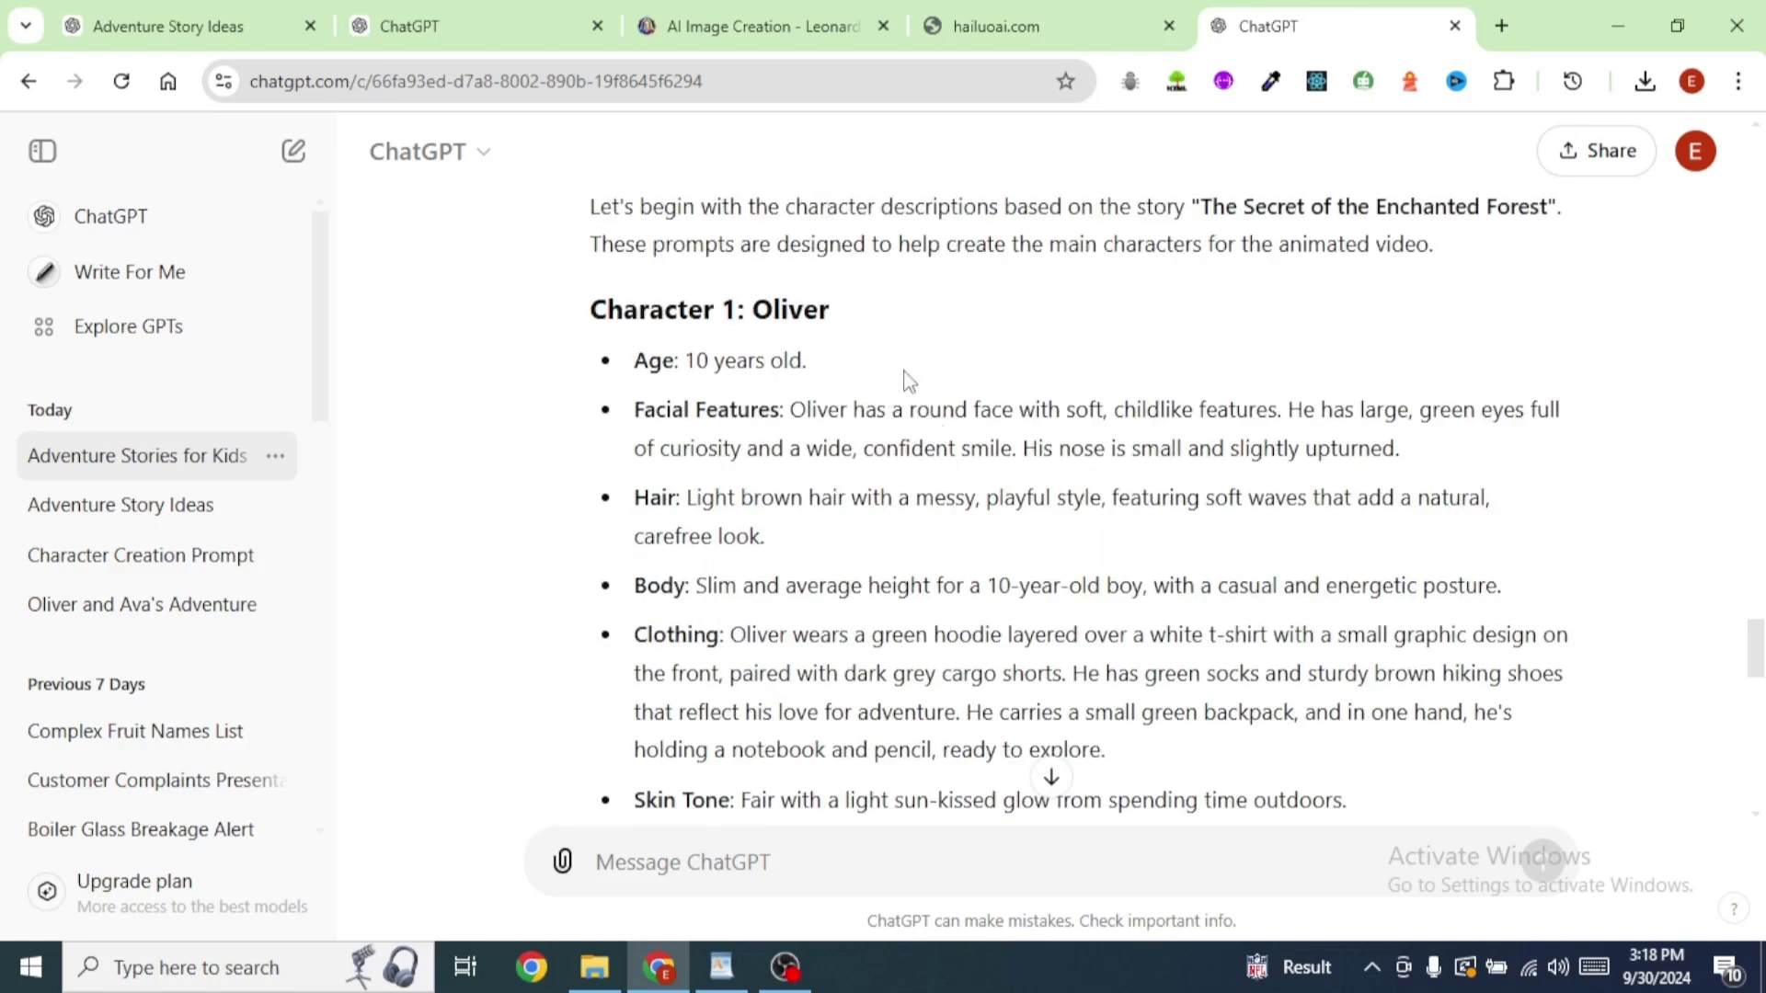
{"action": "scroll", "coordinate": [892, 398], "scroll_direction": "down", "scroll_amount": 5}
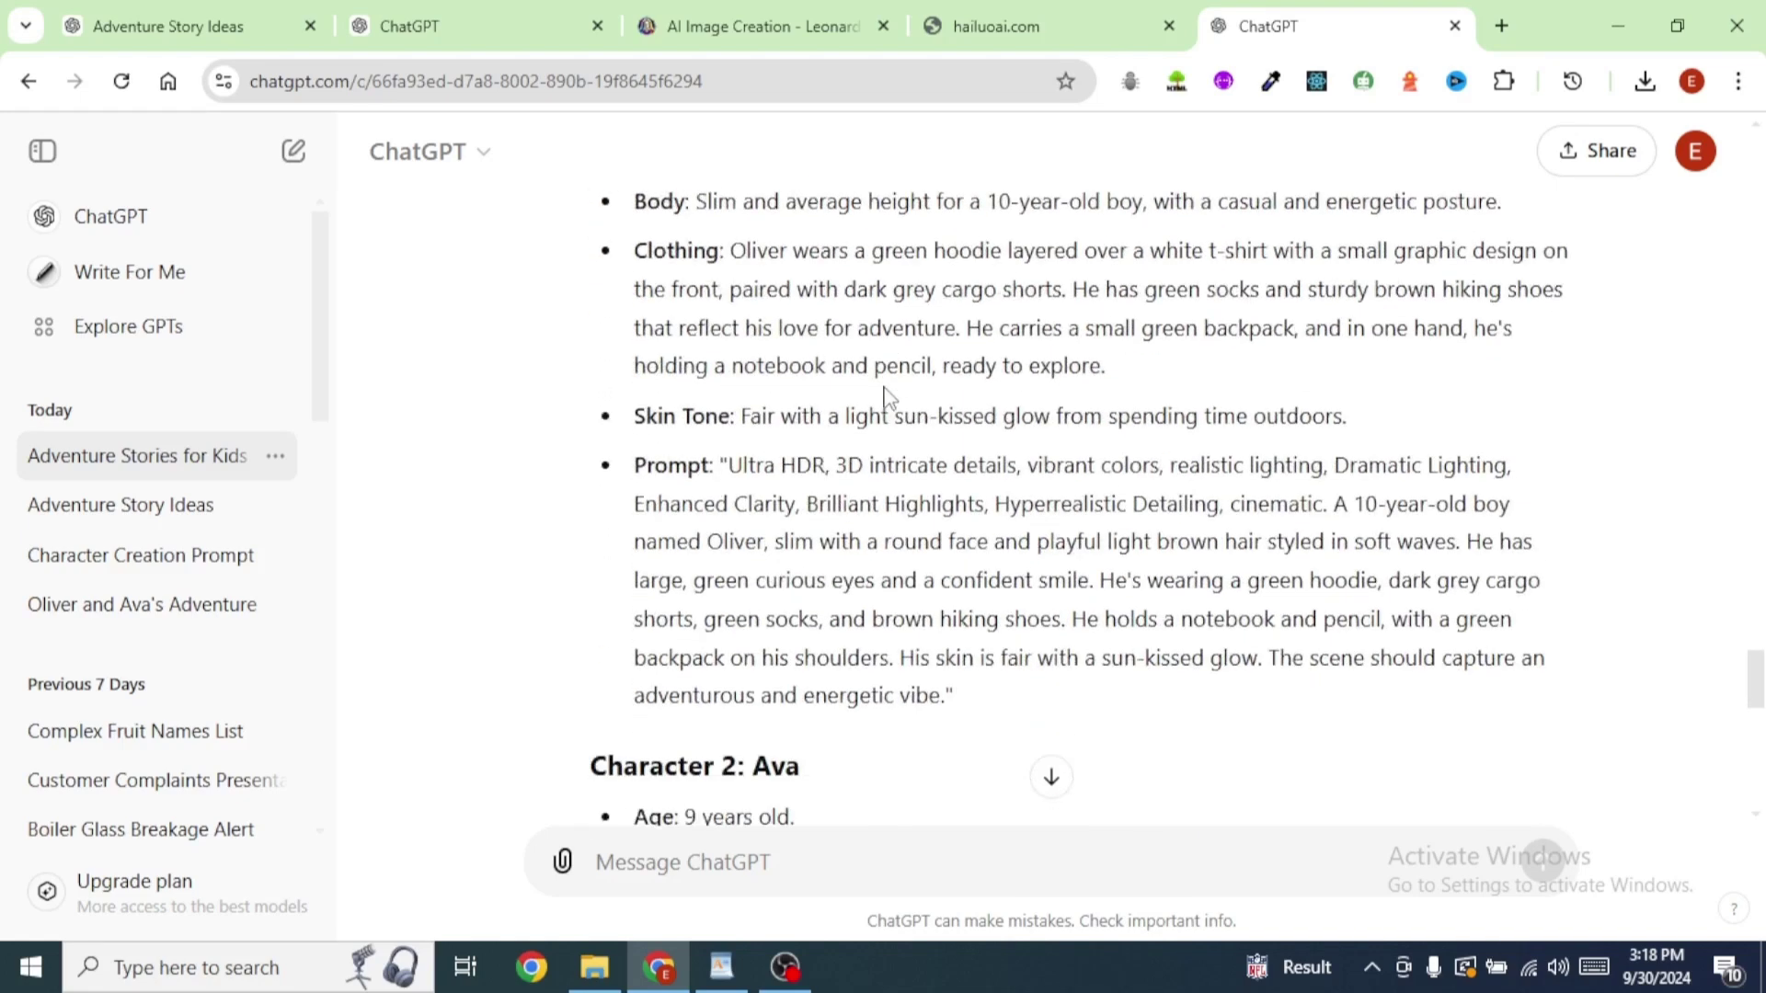
{"action": "scroll", "coordinate": [841, 405], "scroll_direction": "up", "scroll_amount": 5}
{"action": "scroll", "coordinate": [841, 403], "scroll_direction": "down", "scroll_amount": 5}
{"action": "scroll", "coordinate": [861, 432], "scroll_direction": "up", "scroll_amount": 5}
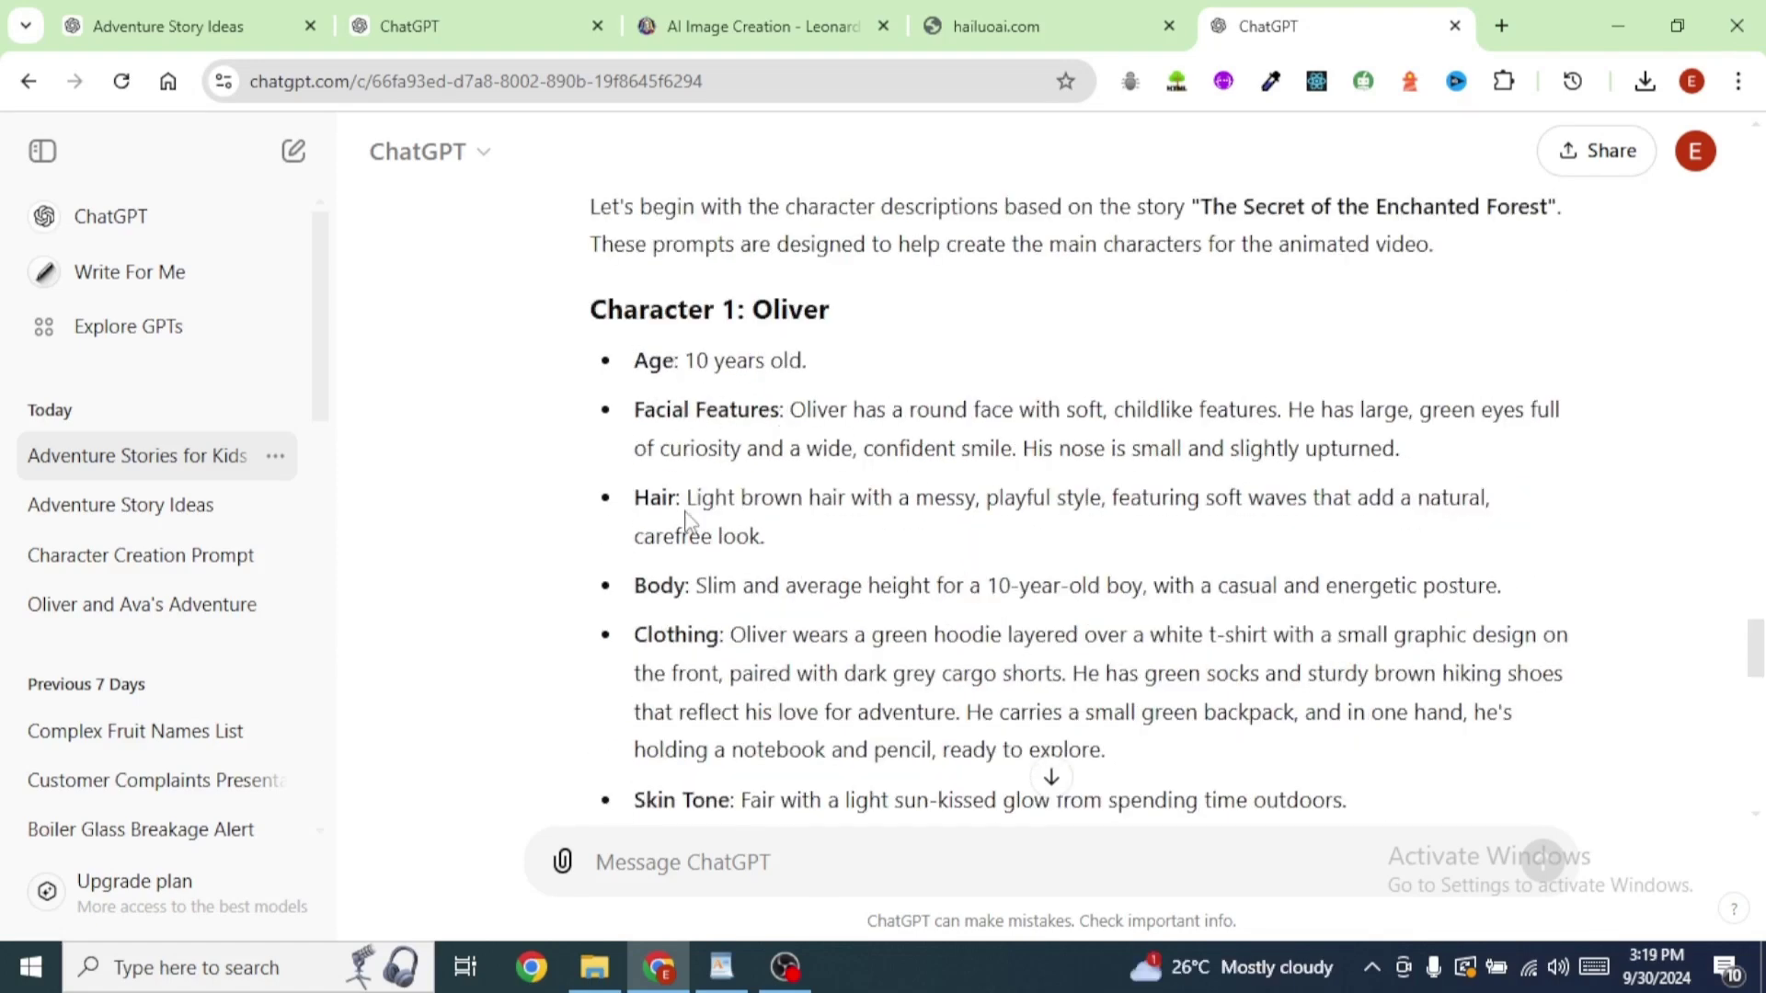
{"action": "scroll", "coordinate": [796, 596], "scroll_direction": "down", "scroll_amount": 4}
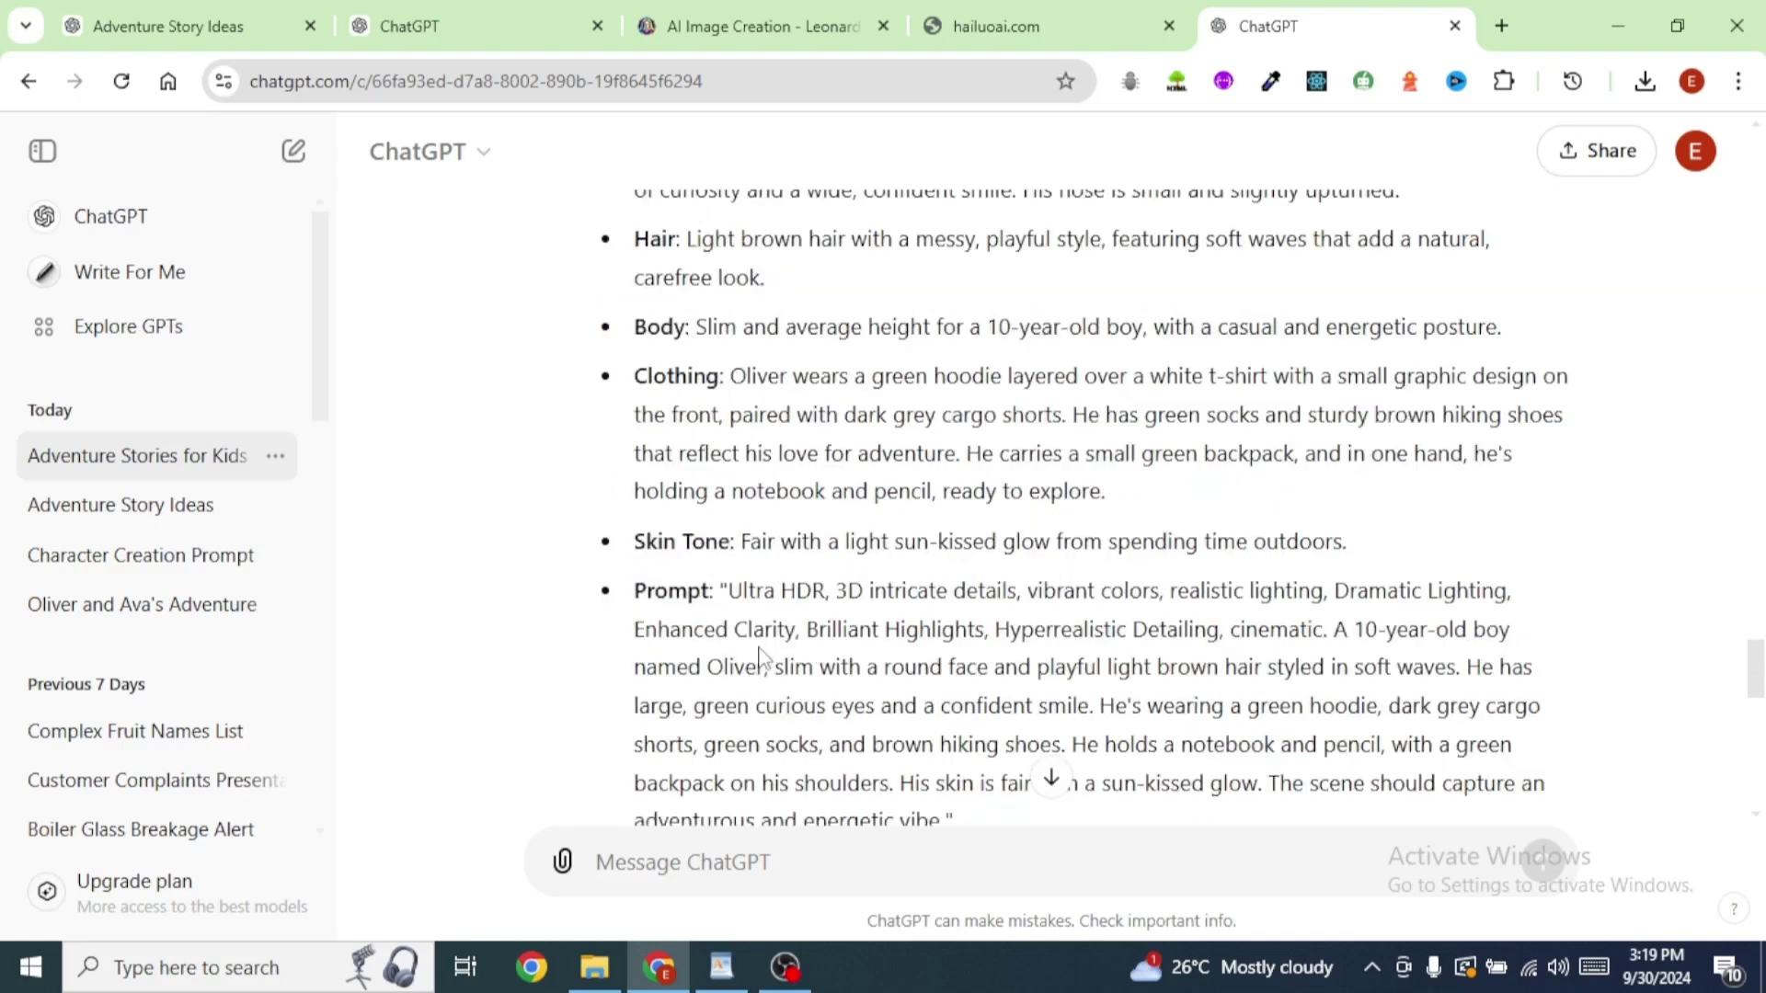
{"action": "left_click_drag", "start_coordinate": [942, 692], "coordinate": [728, 460]}
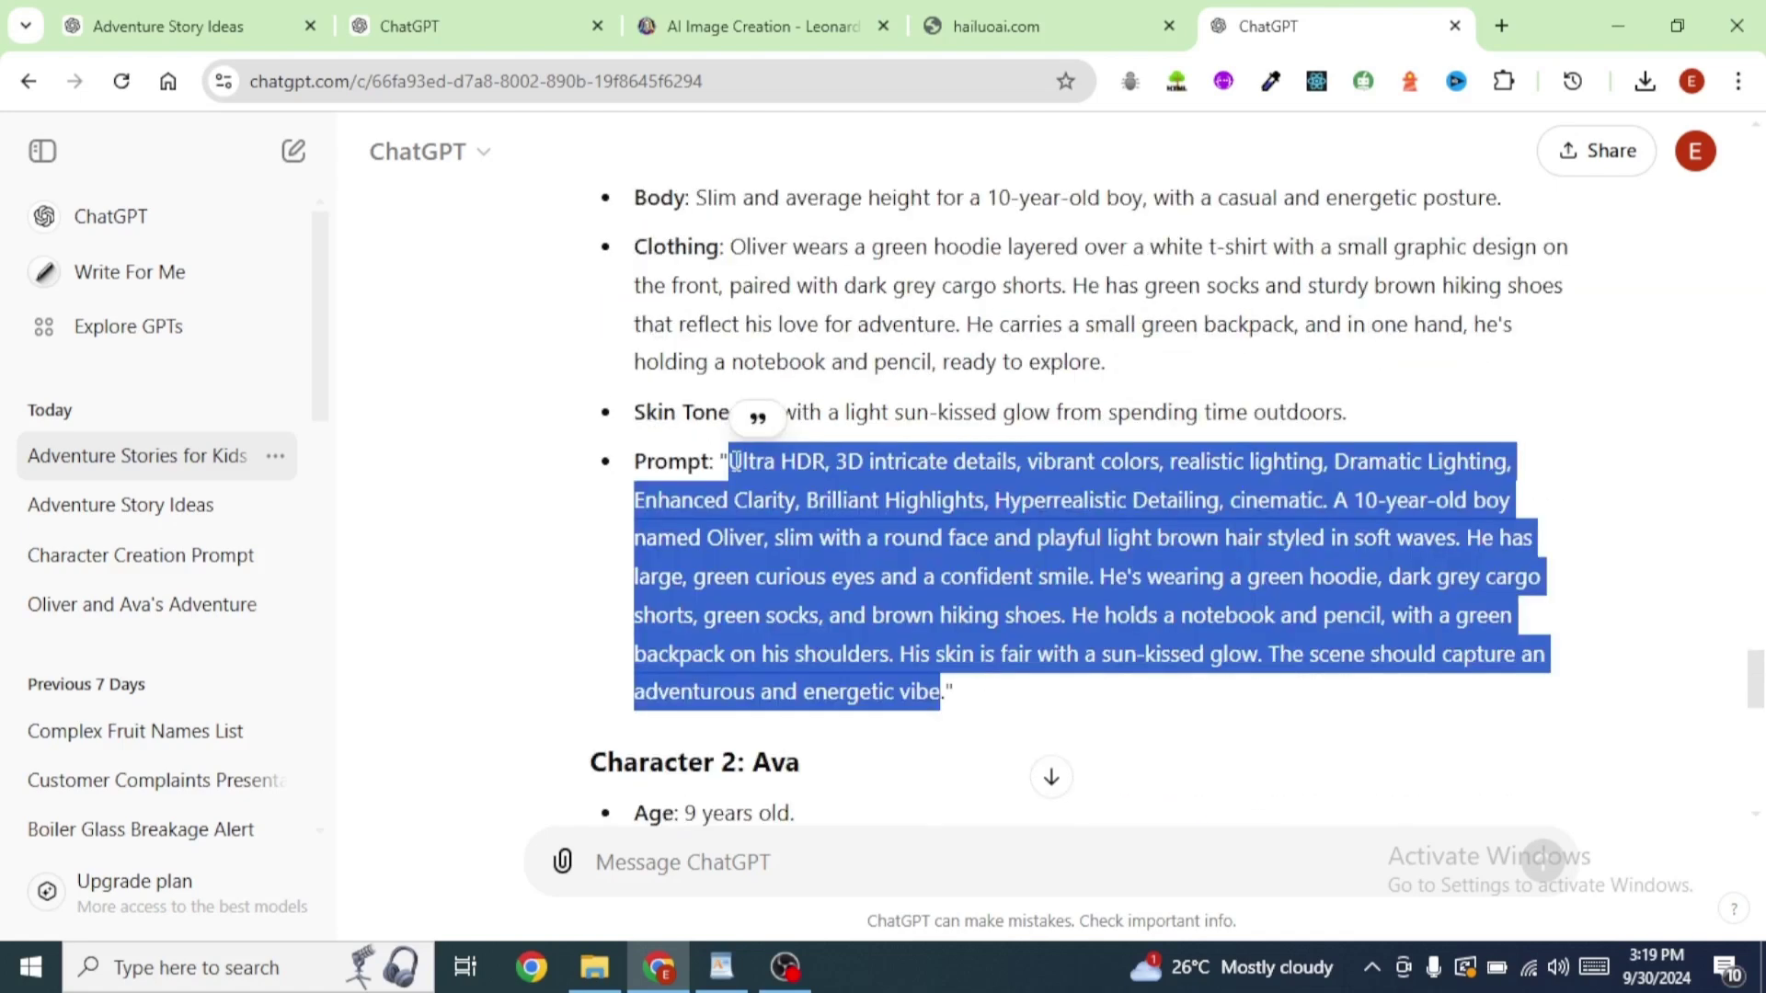
{"action": "left_click", "coordinate": [934, 699]}
Examine the character description of Ava and the image prompt written for her
{"action": "scroll", "coordinate": [869, 488], "scroll_direction": "down", "scroll_amount": 5}
{"action": "scroll", "coordinate": [873, 489], "scroll_direction": "down", "scroll_amount": 1}
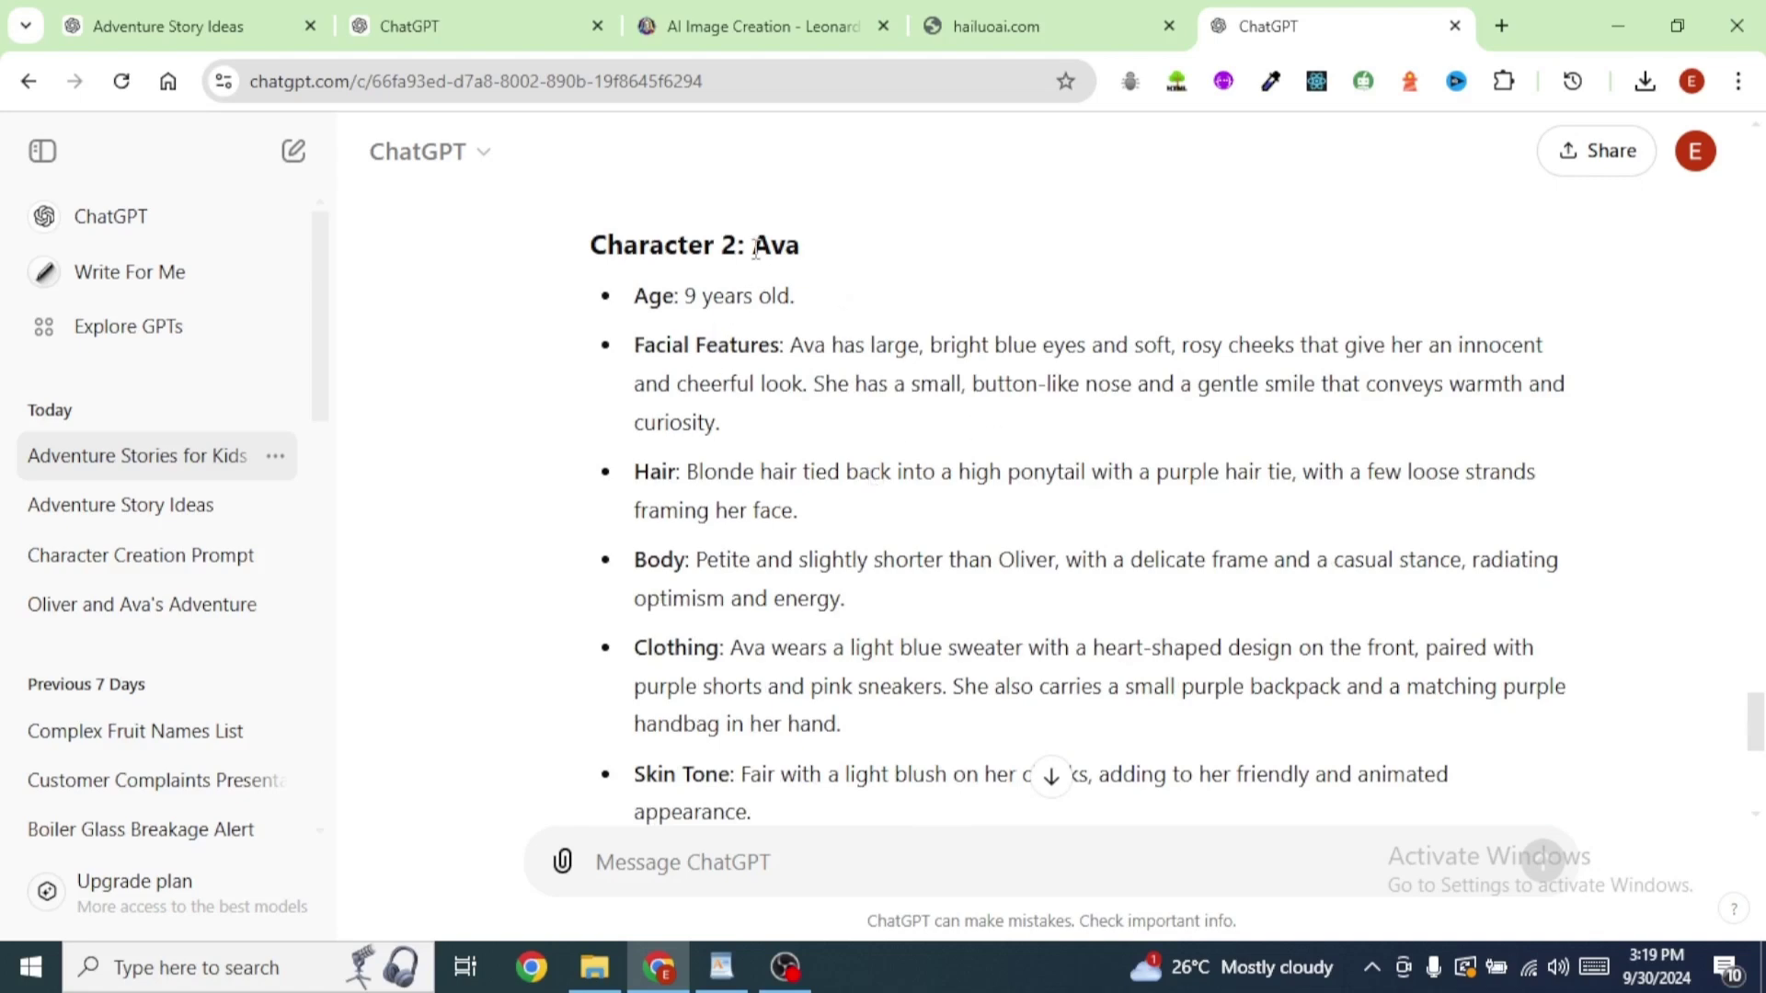
{"action": "scroll", "coordinate": [966, 570], "scroll_direction": "up", "scroll_amount": 6}
{"action": "scroll", "coordinate": [966, 571], "scroll_direction": "down", "scroll_amount": 8}
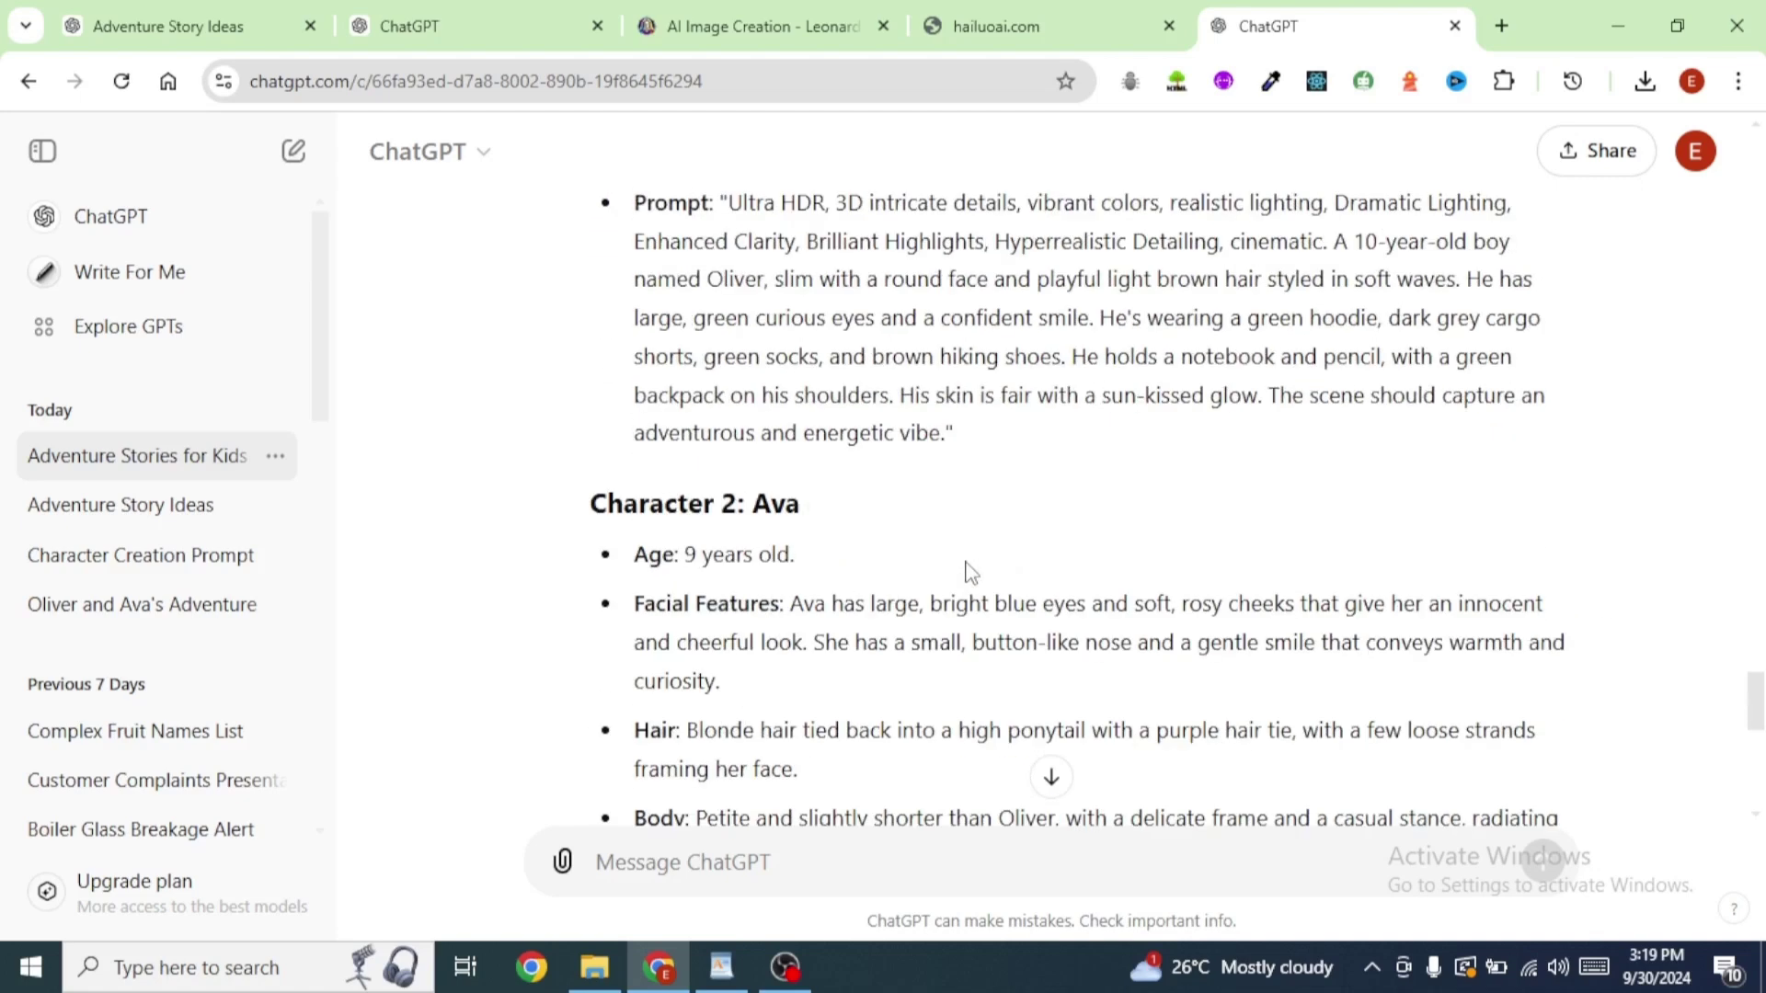
{"action": "scroll", "coordinate": [961, 567], "scroll_direction": "down", "scroll_amount": 5}
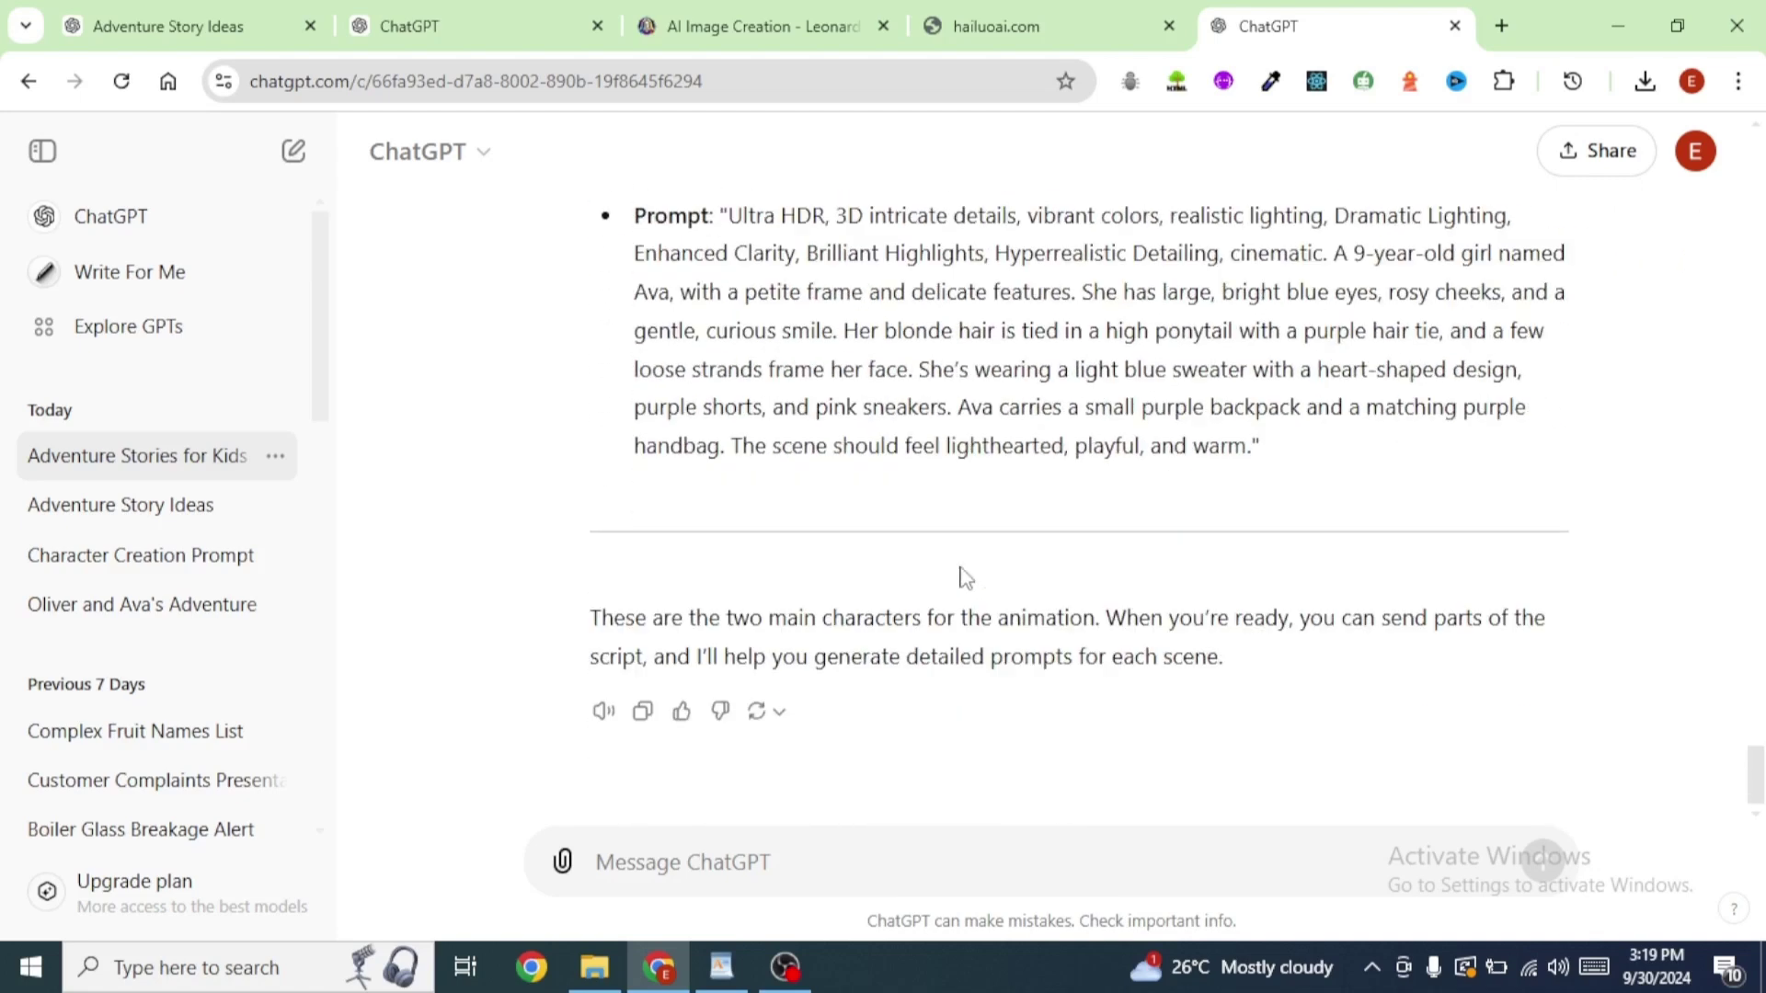
{"action": "scroll", "coordinate": [1116, 540], "scroll_direction": "up", "scroll_amount": 2}
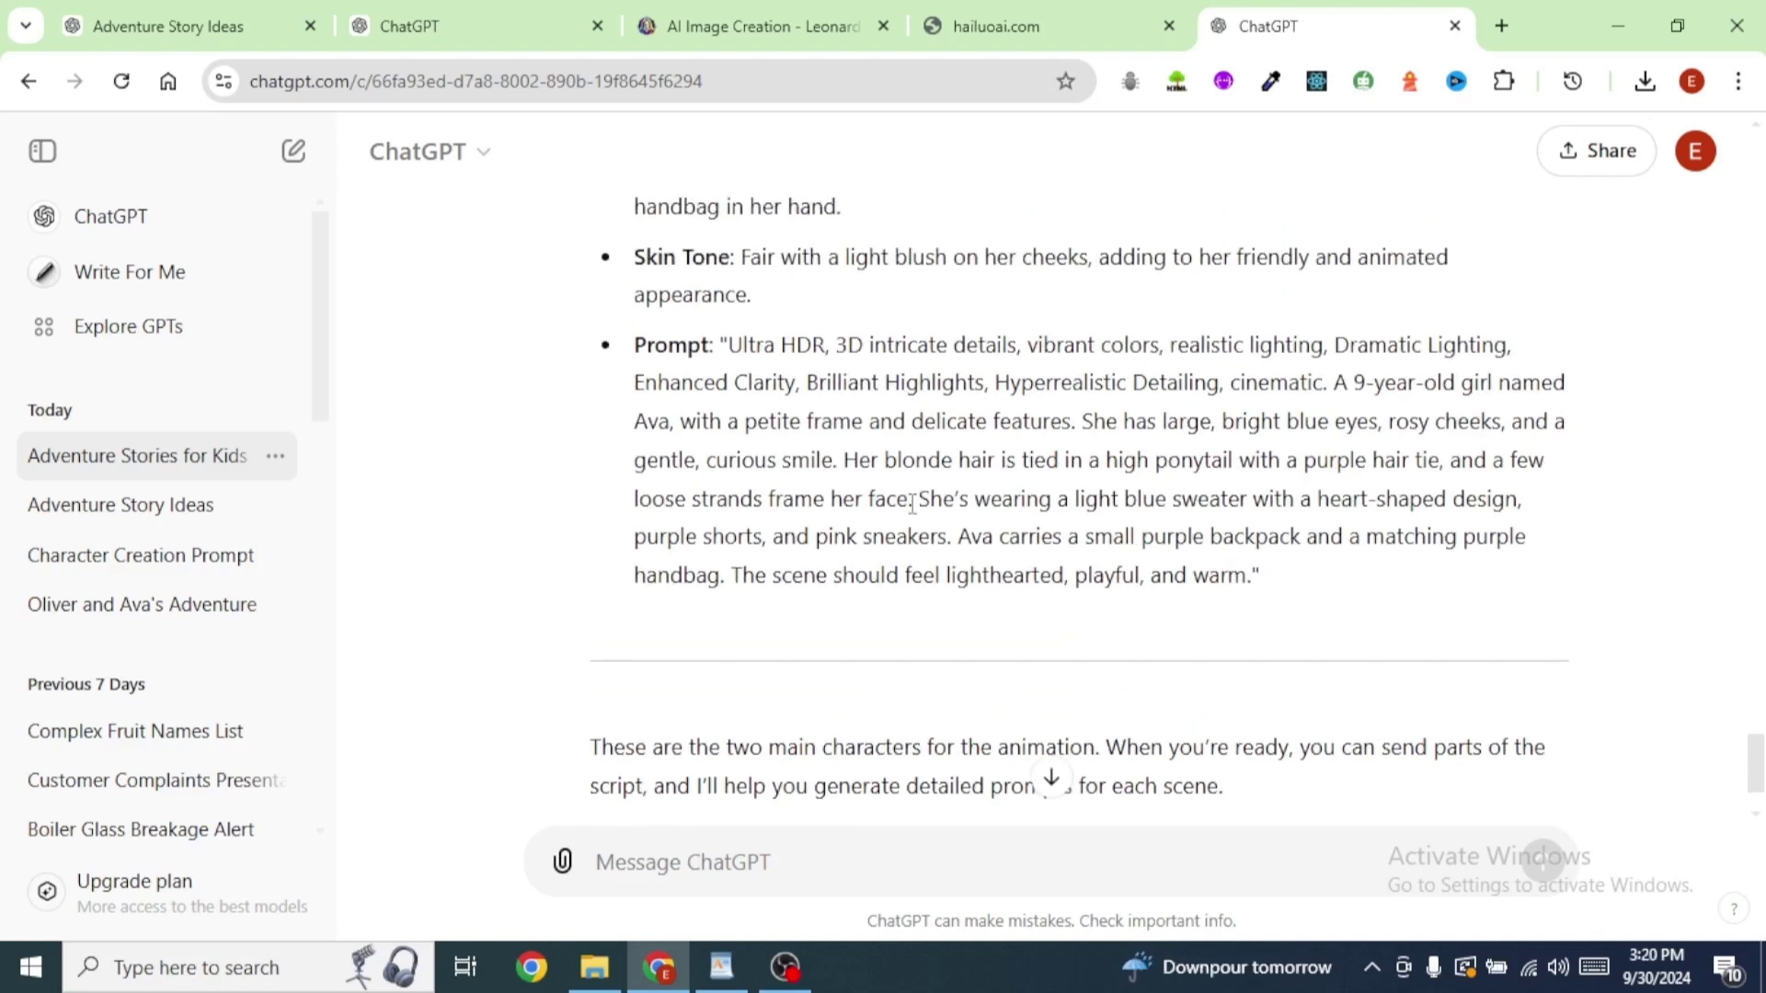
Replace the image prompt in Leonardo.Ai with Oliver's full character description and prompt copied from ChatGPT
{"action": "scroll", "coordinate": [961, 518], "scroll_direction": "up", "scroll_amount": 8}
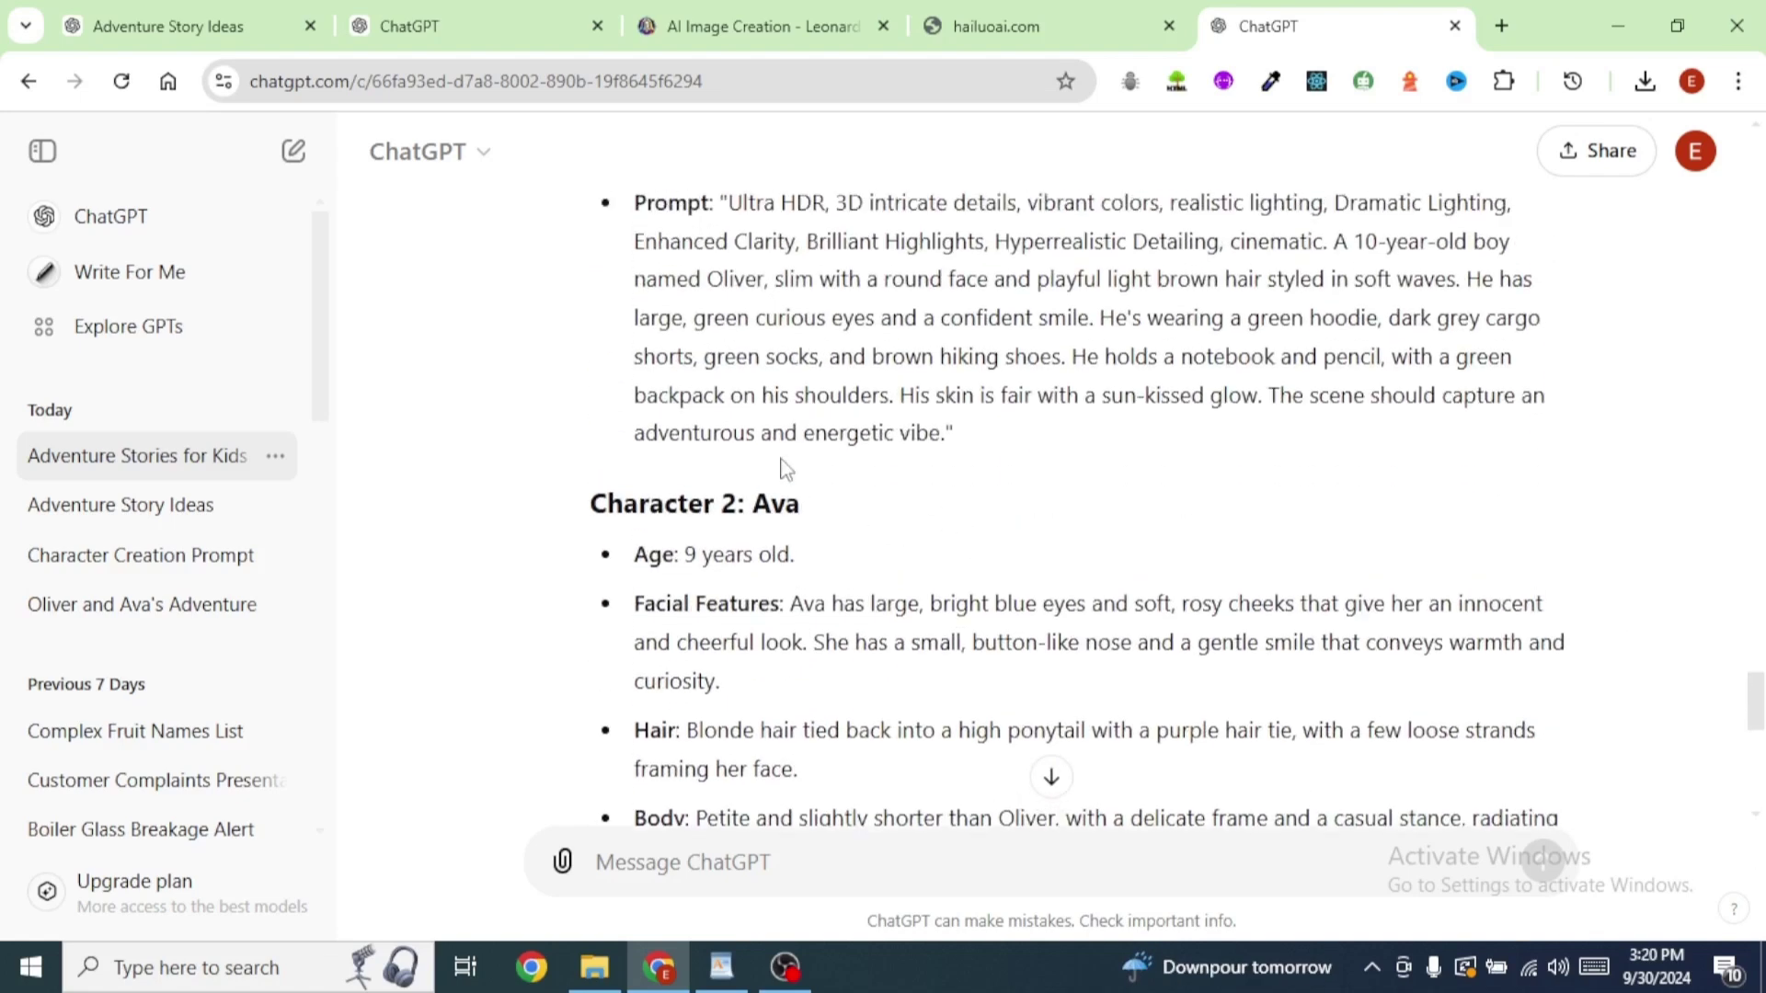
{"action": "scroll", "coordinate": [818, 466], "scroll_direction": "up", "scroll_amount": 4}
{"action": "scroll", "coordinate": [806, 507], "scroll_direction": "up", "scroll_amount": 3}
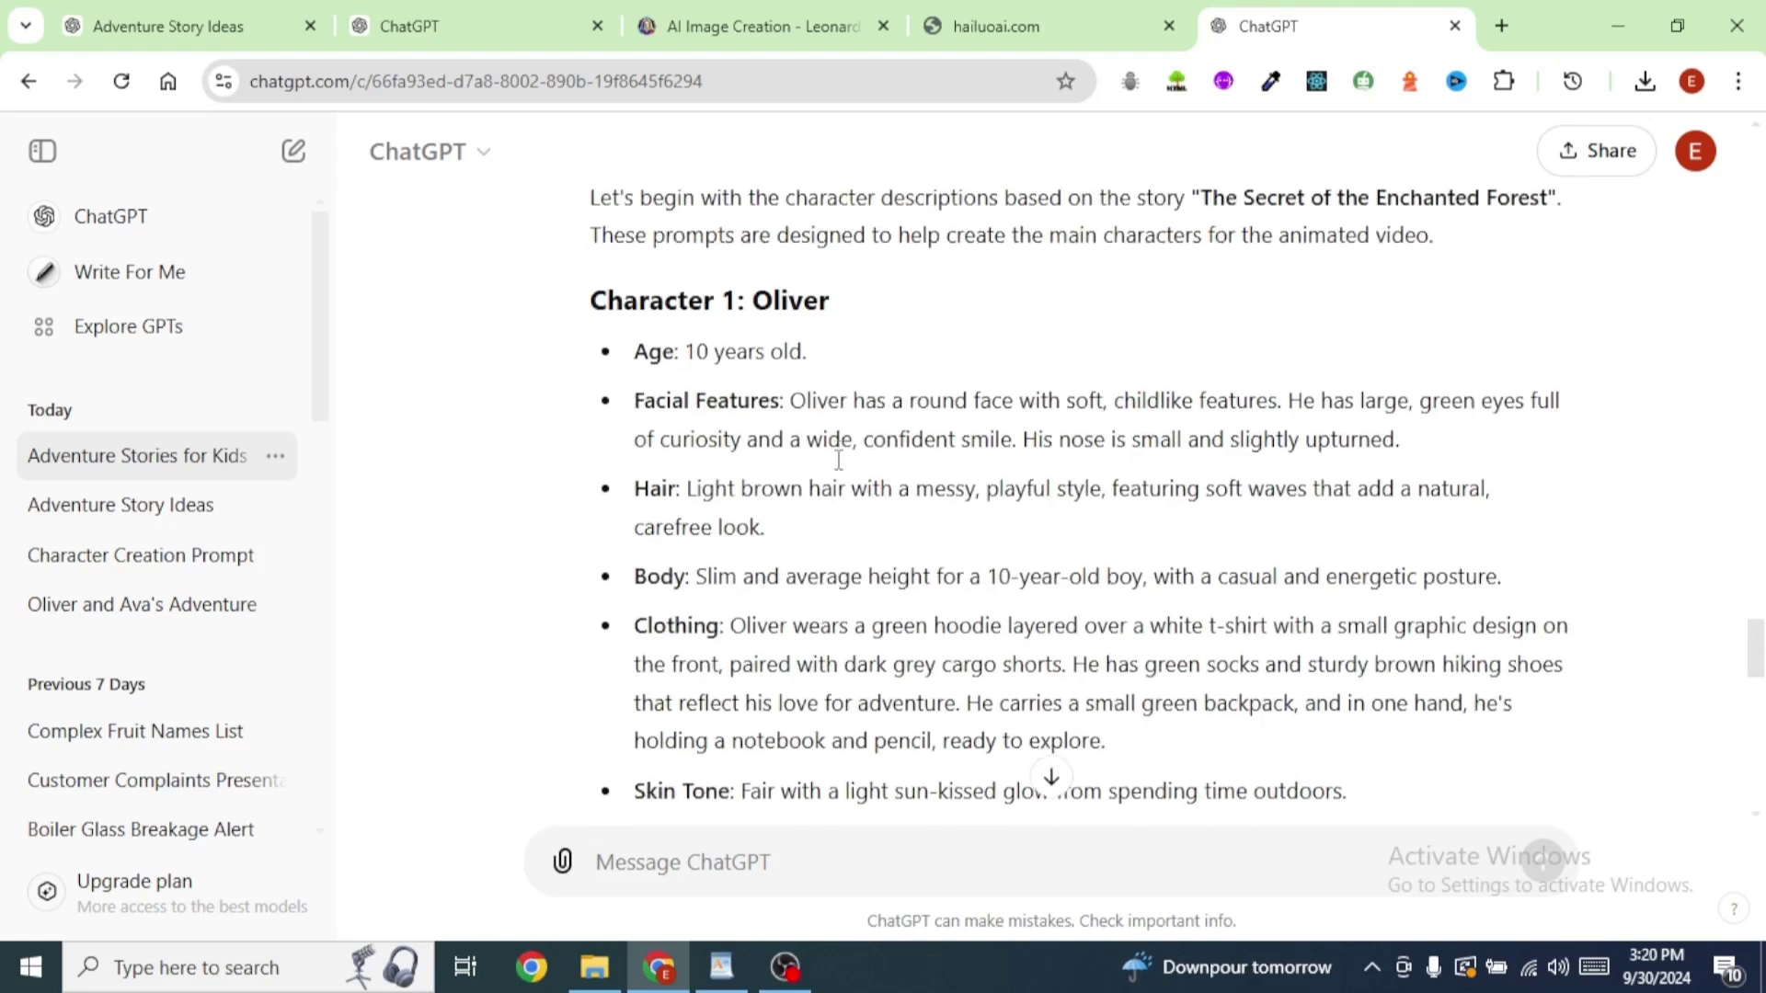
{"action": "left_click_drag", "start_coordinate": [641, 361], "coordinate": [1006, 315]}
{"action": "left_click", "coordinate": [713, 27]}
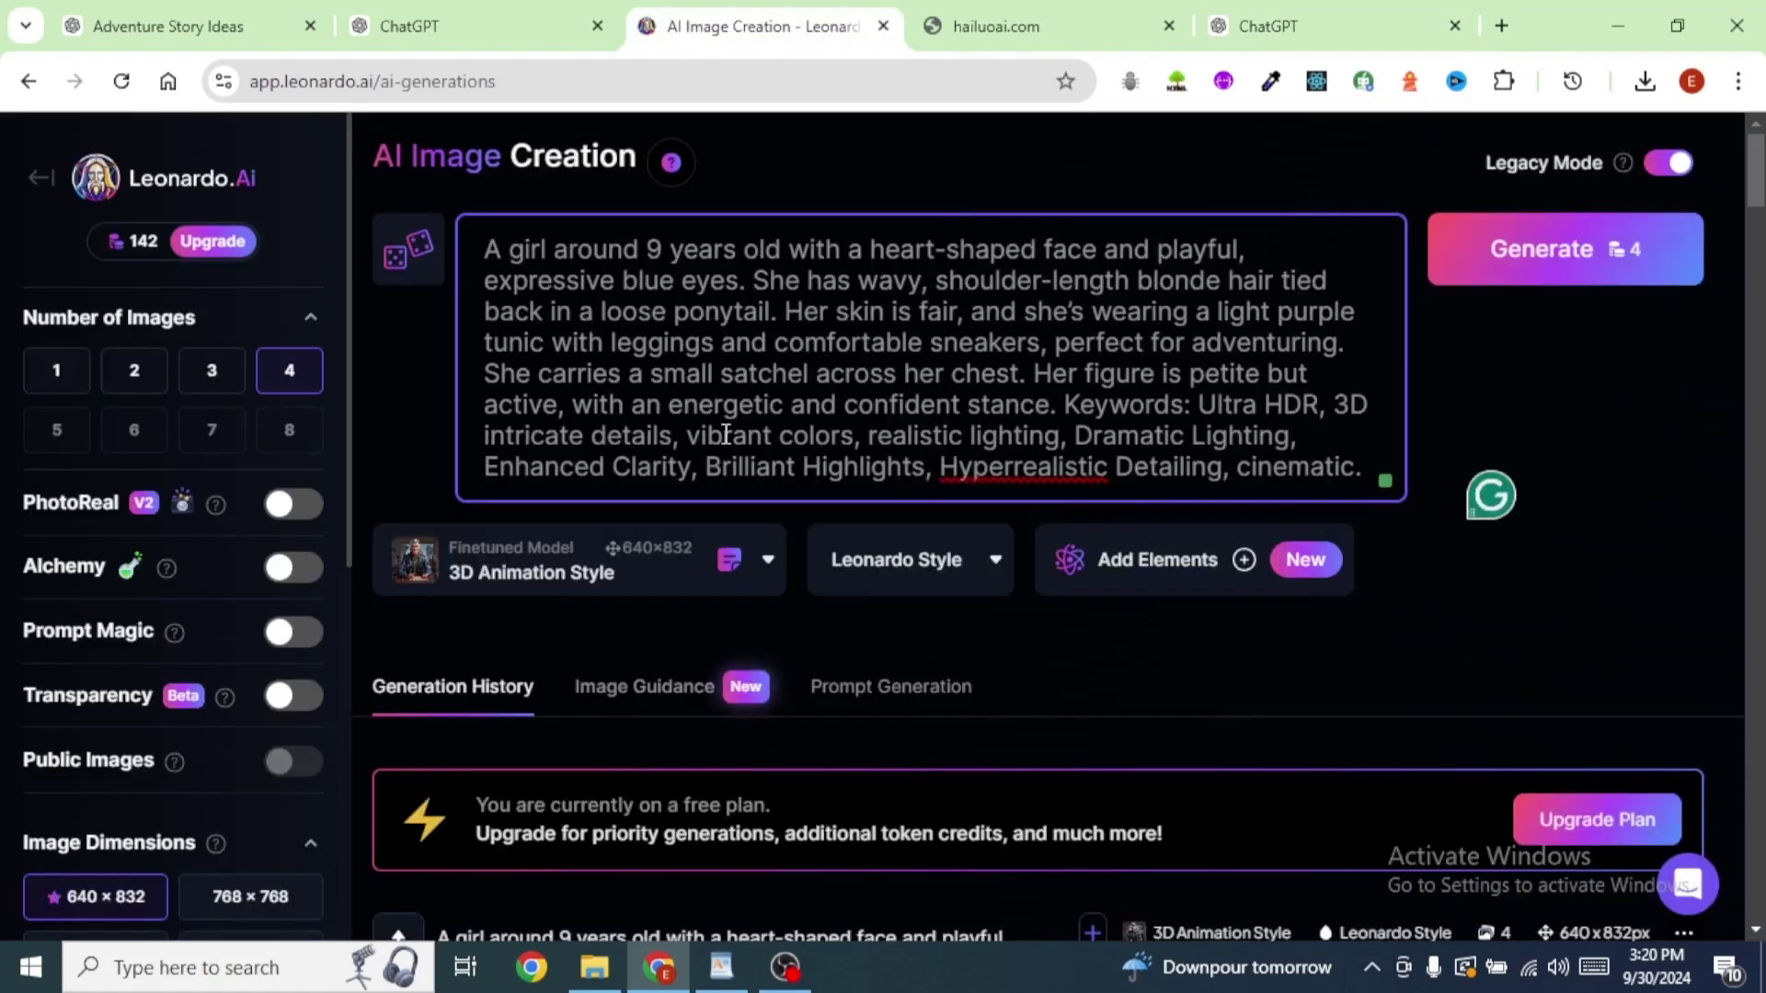
{"action": "left_click", "coordinate": [490, 460]}
{"action": "key", "text": "ctrl+a"}
{"action": "key", "text": "ctrl+v"}
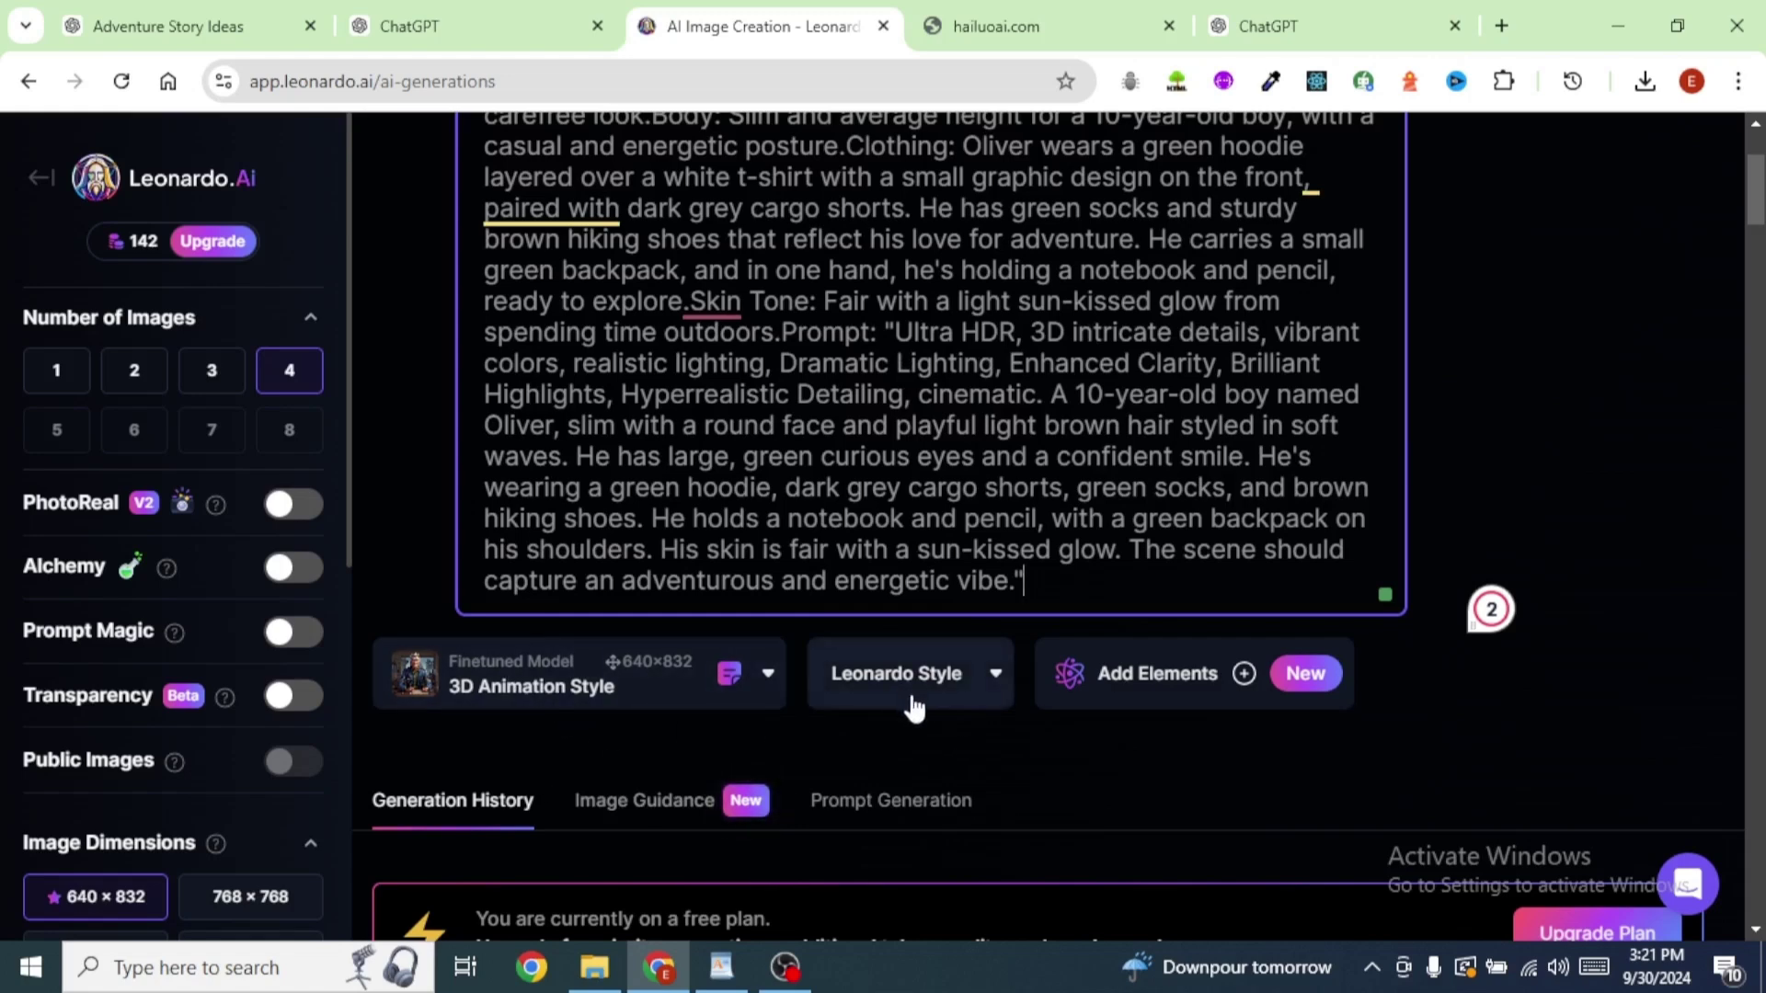
Set the image aspect ratio to 3:4 with dimensions of 632 × 840 px, keeping the 3D Animation Style model
{"action": "scroll", "coordinate": [303, 413], "scroll_direction": "down", "scroll_amount": 7}
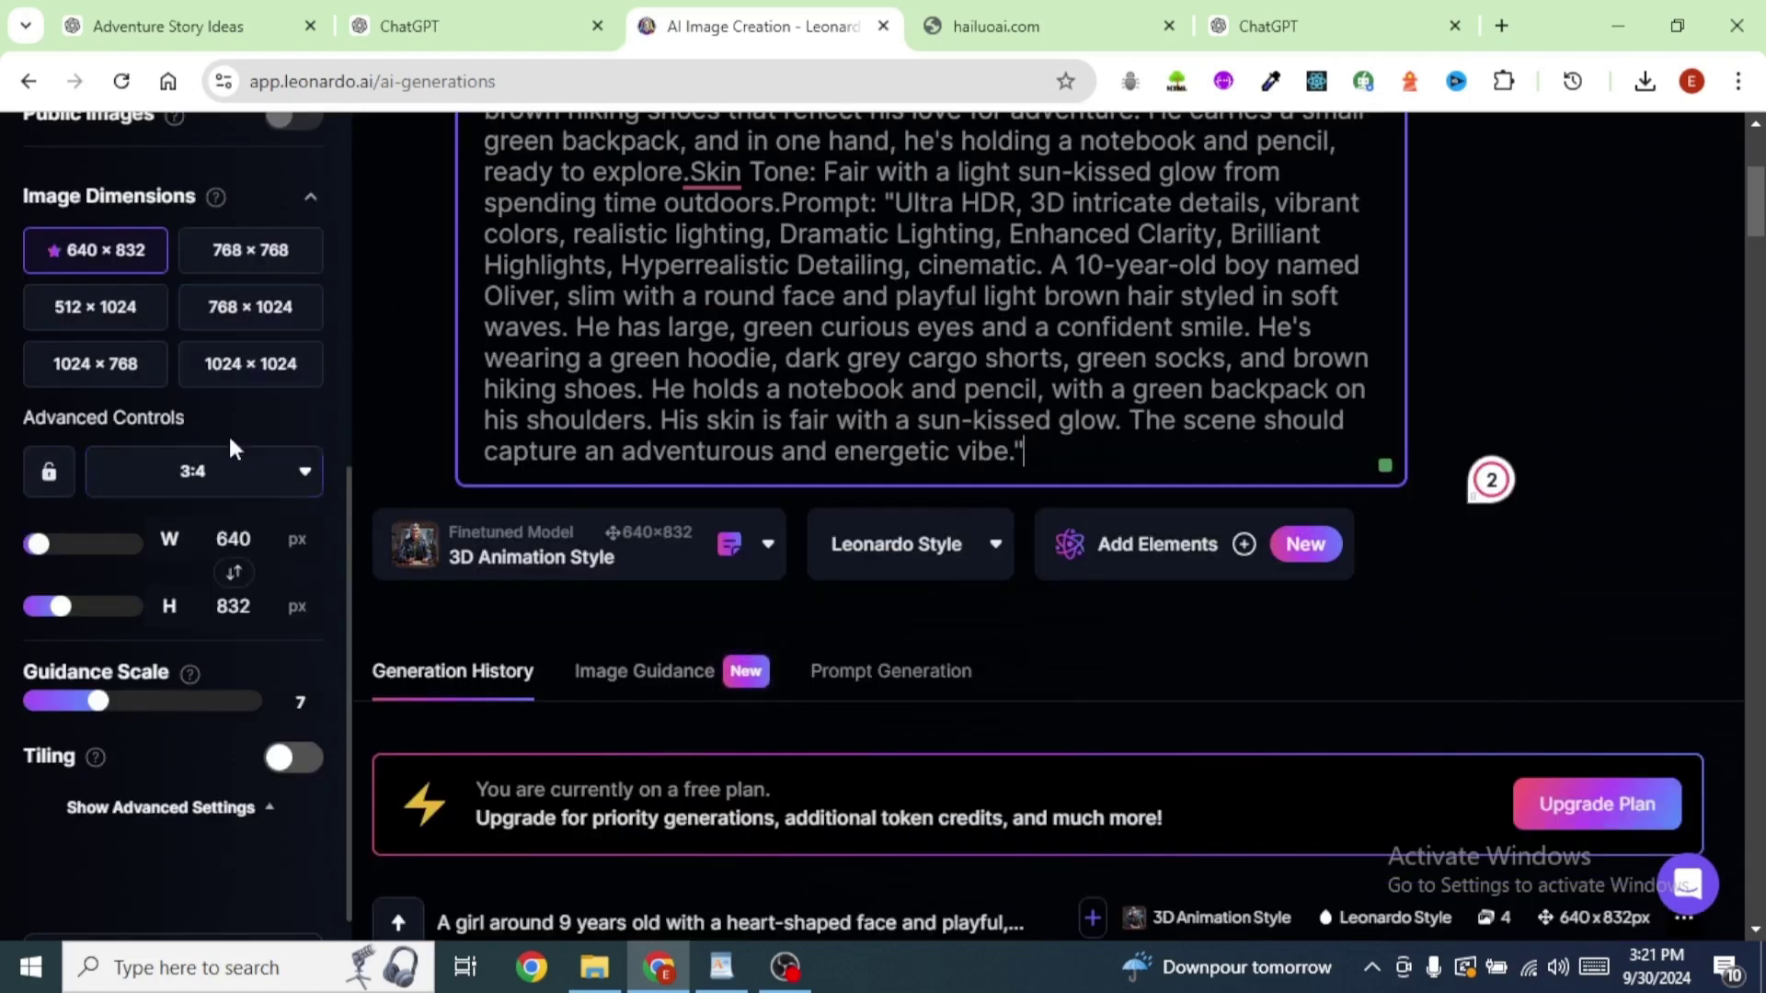
{"action": "left_click", "coordinate": [303, 478]}
{"action": "left_click", "coordinate": [197, 602]}
{"action": "scroll", "coordinate": [905, 558], "scroll_direction": "up", "scroll_amount": 4}
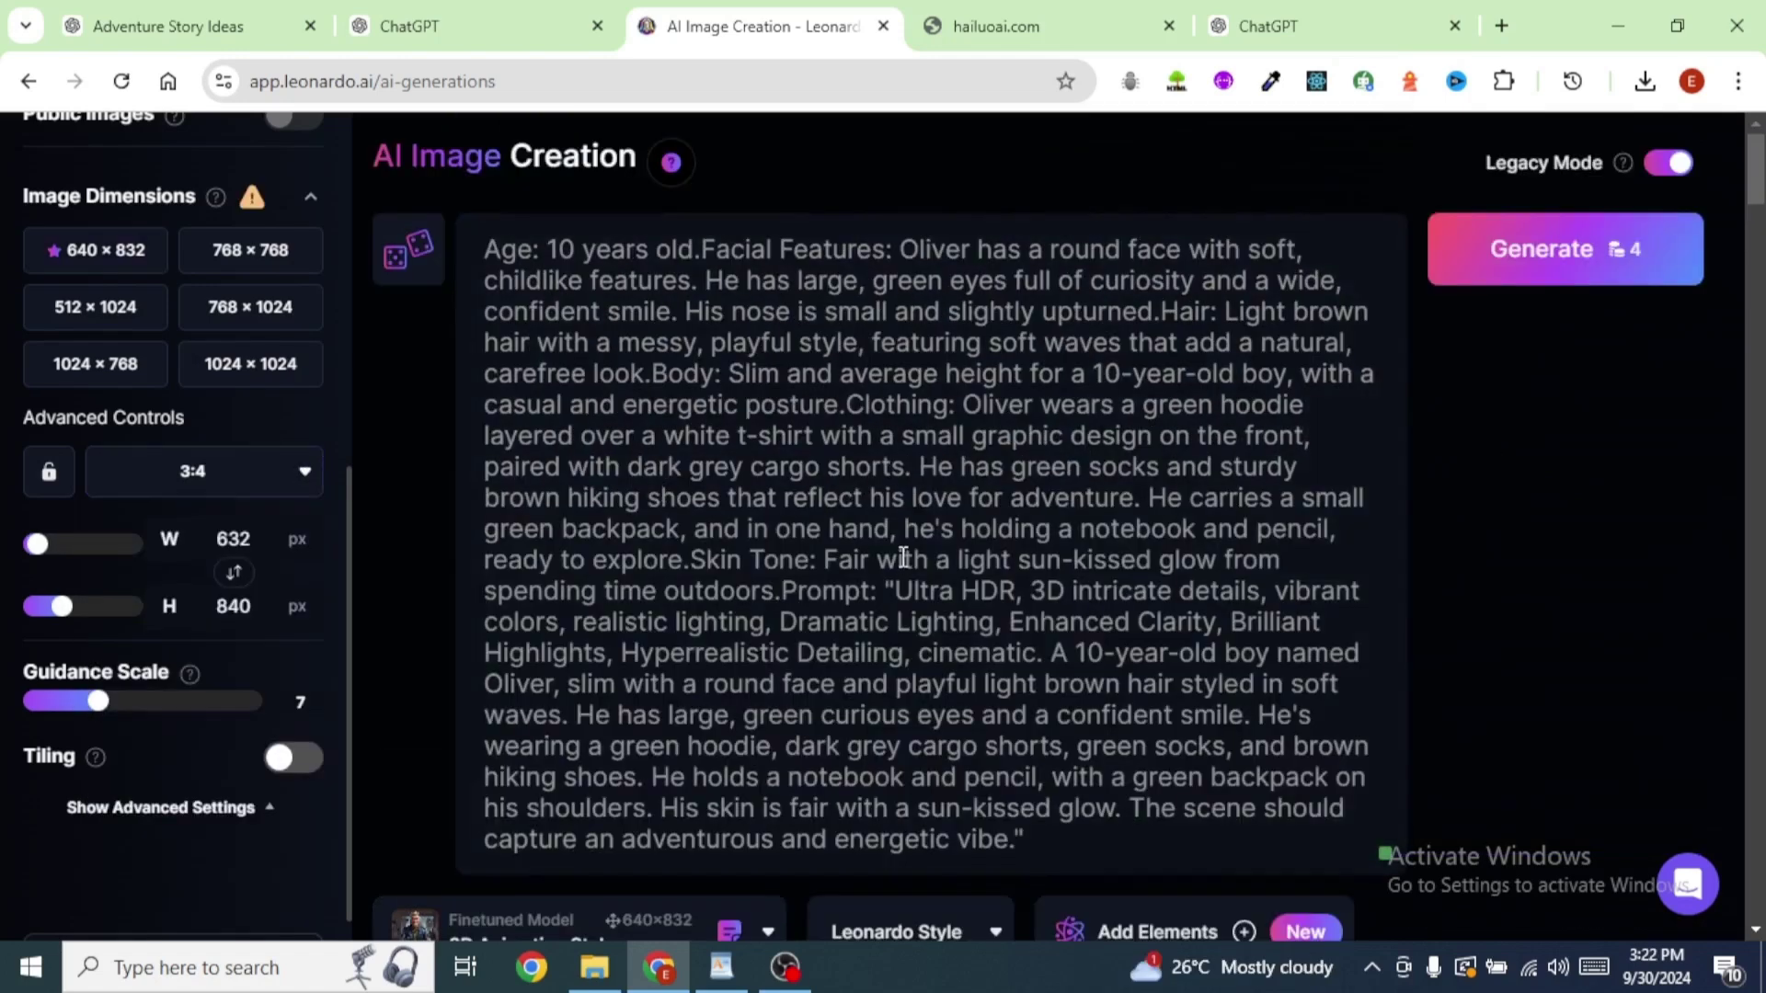
{"action": "scroll", "coordinate": [842, 604], "scroll_direction": "down", "scroll_amount": 4}
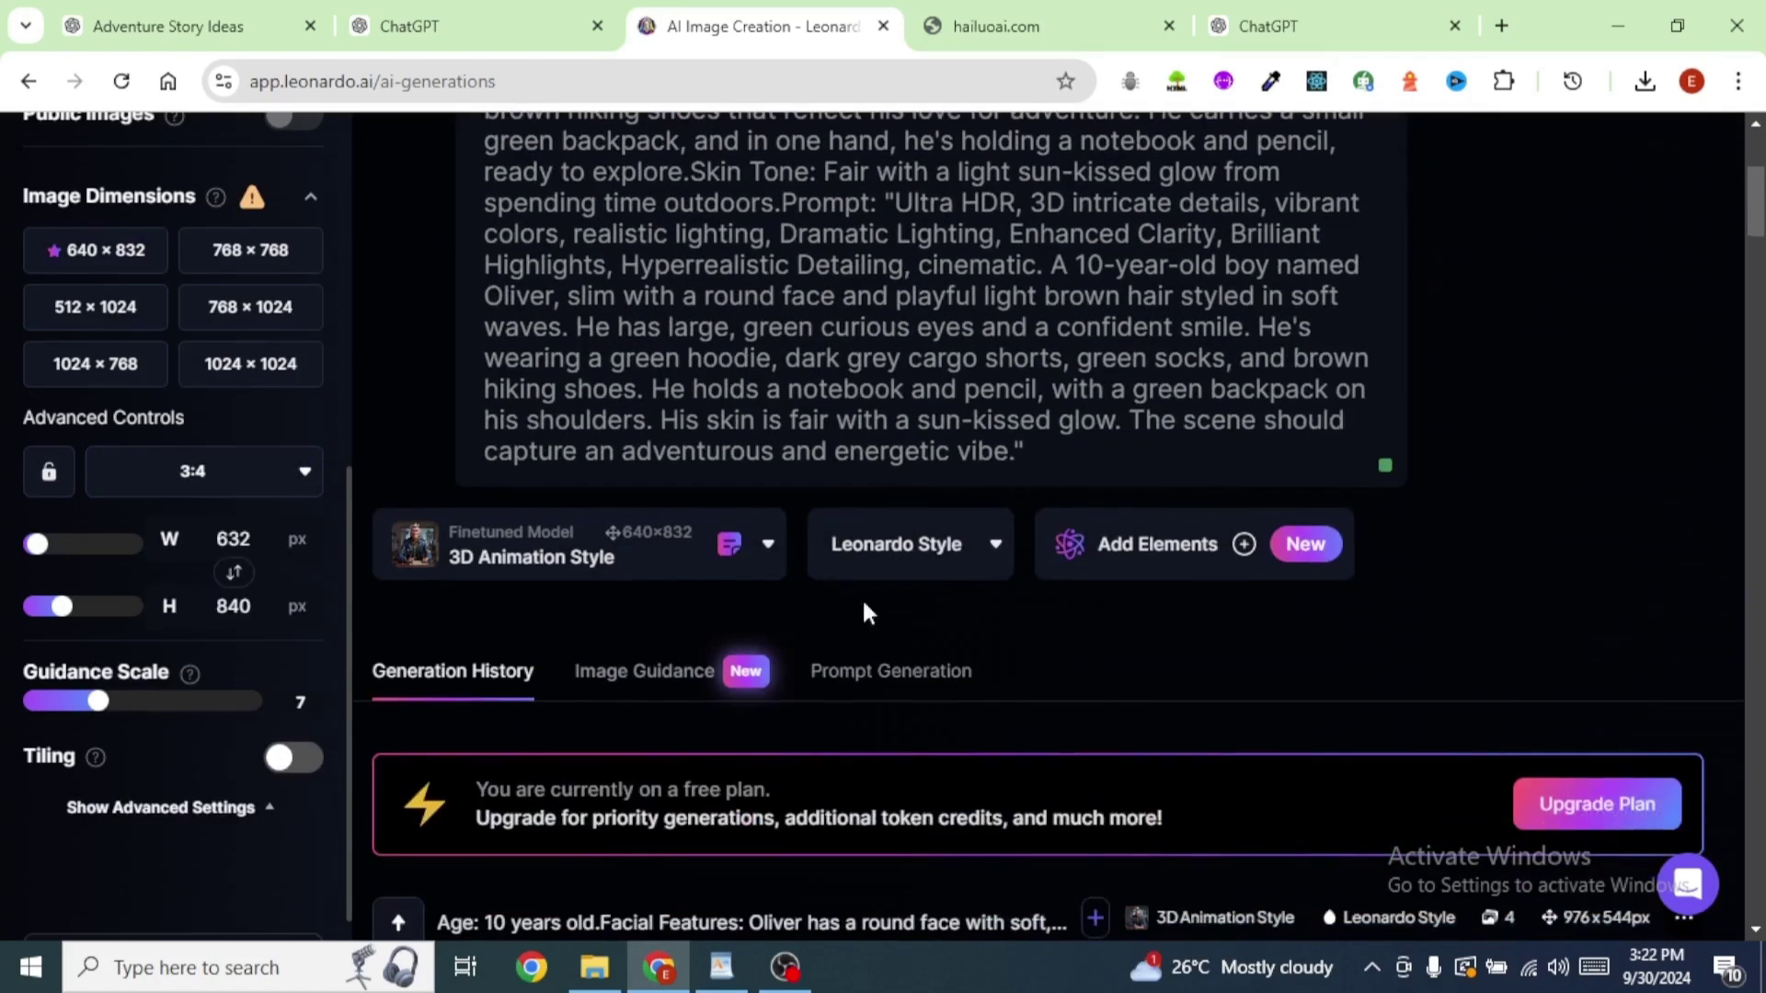
{"action": "scroll", "coordinate": [1021, 524], "scroll_direction": "up", "scroll_amount": 4}
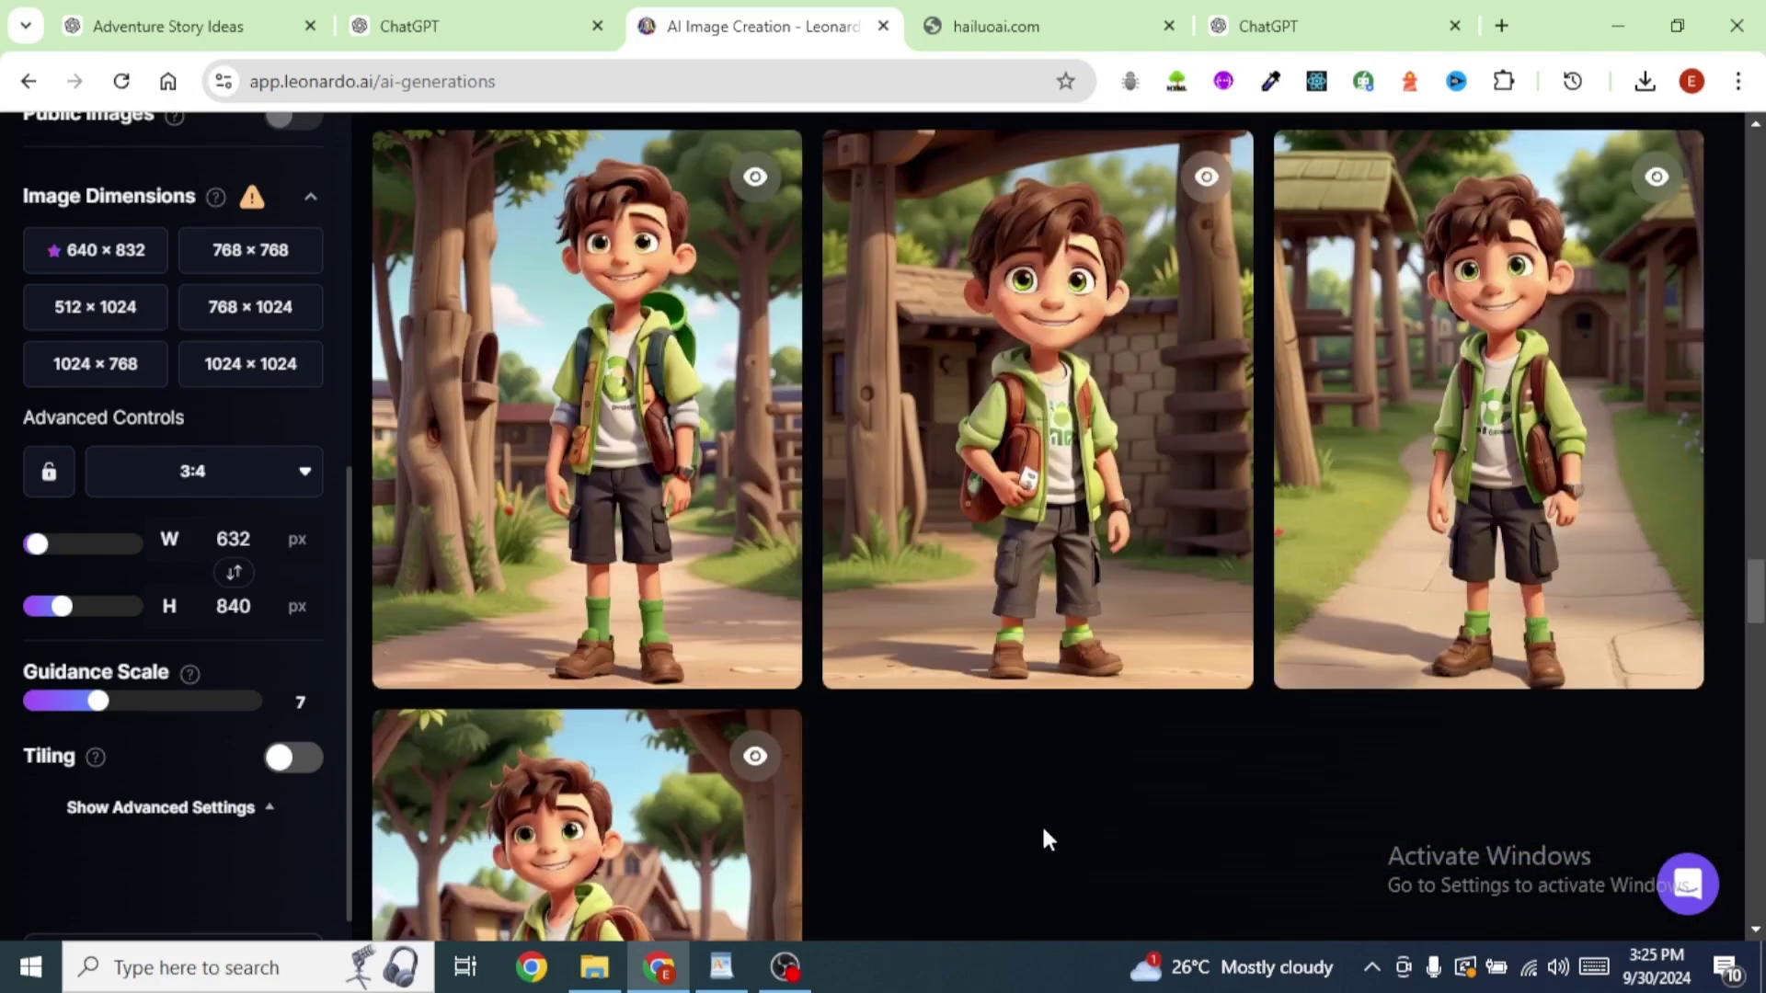
Compare the generated boy images at full size and download the one with the green backpack beside the large tree trunk
{"action": "mouse_move", "coordinate": [1482, 377]}
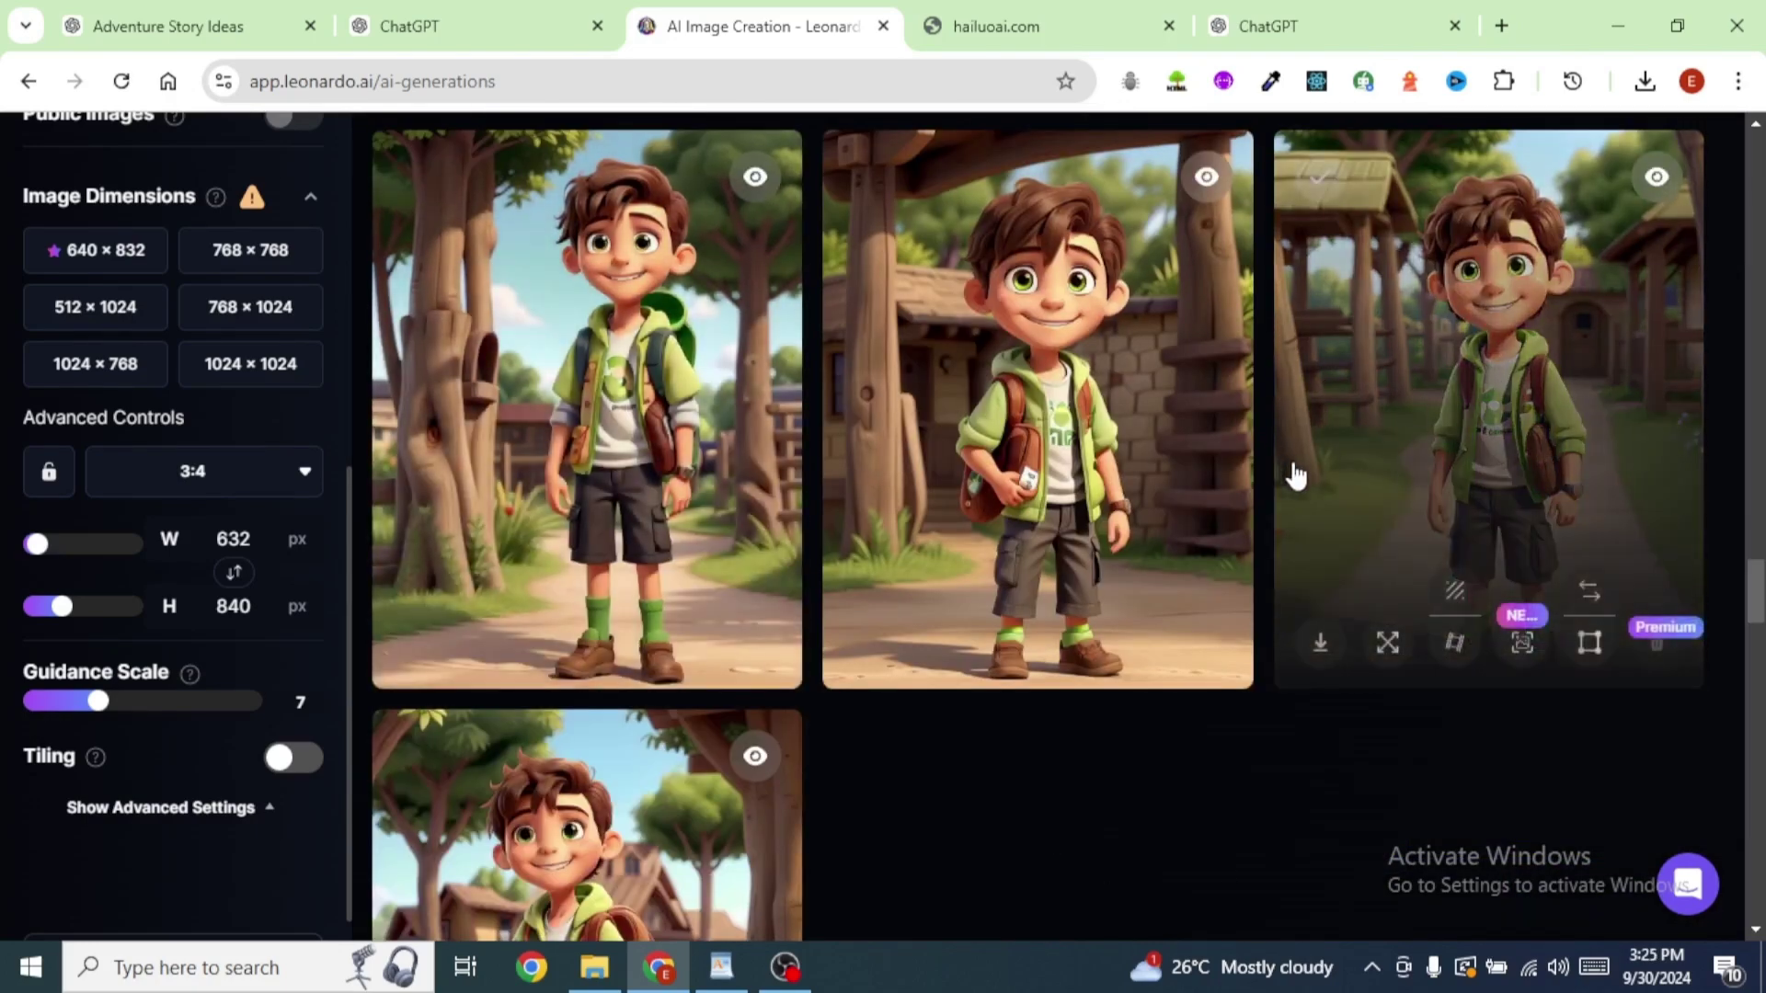
{"action": "left_click", "coordinate": [617, 370]}
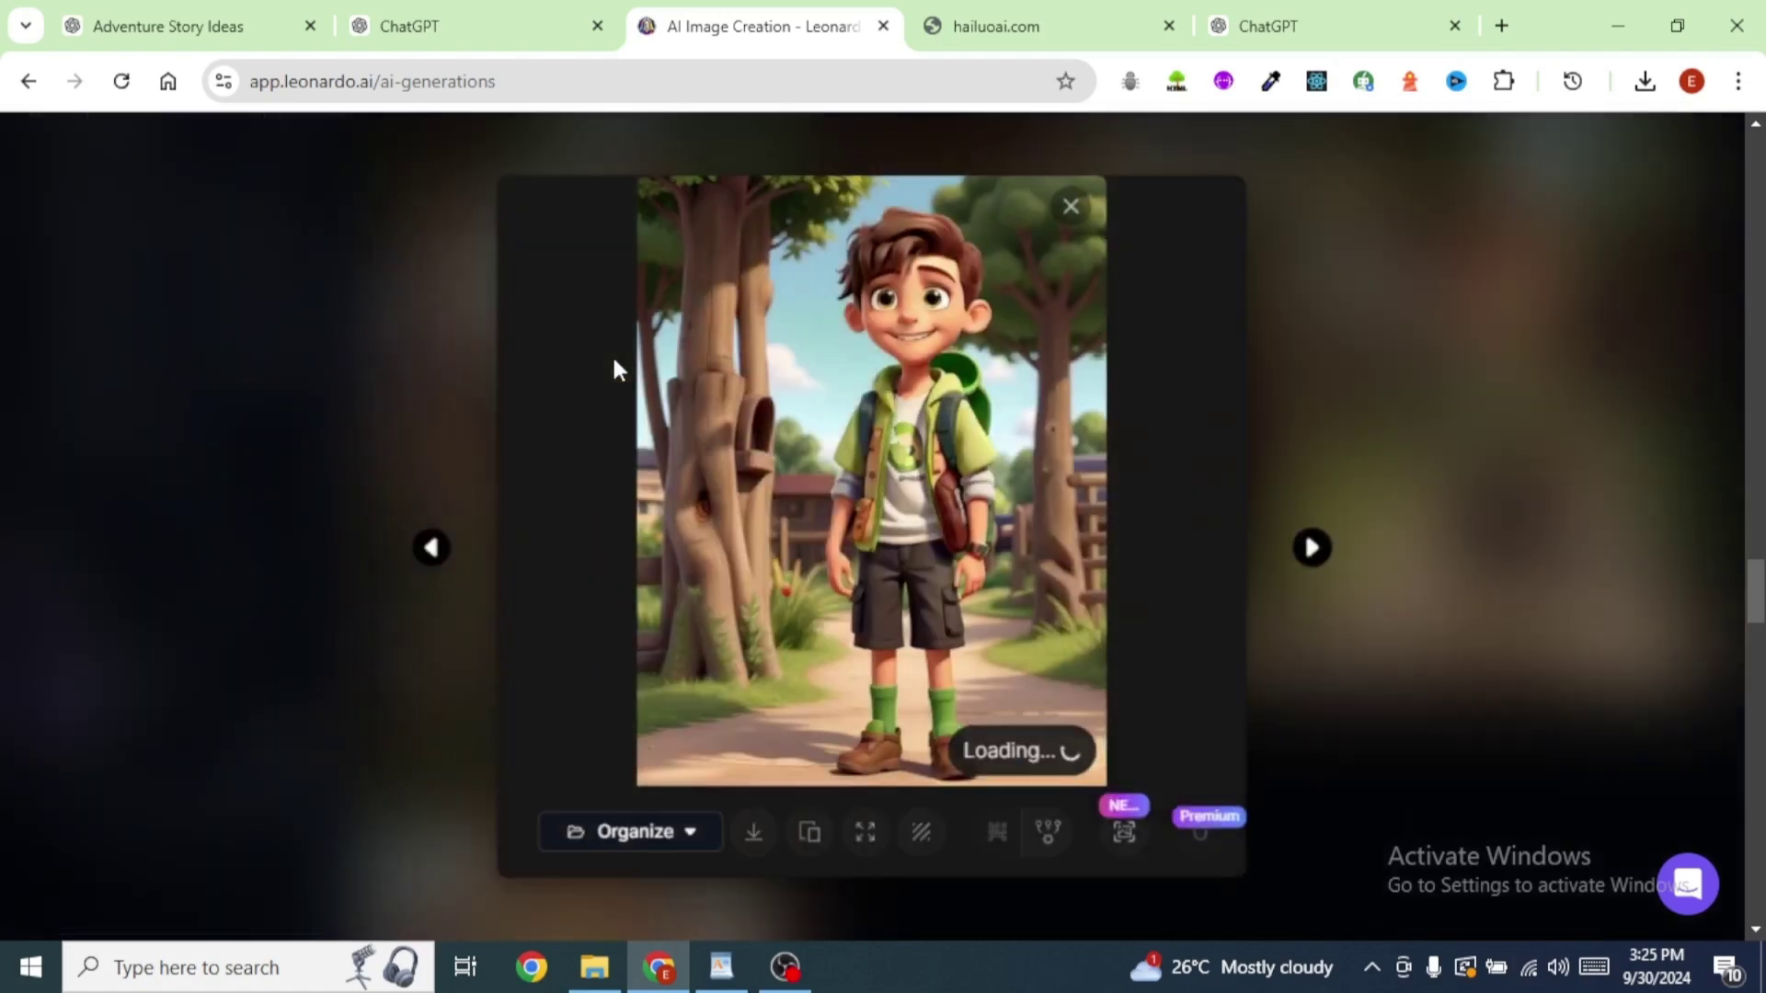
{"action": "left_click", "coordinate": [1322, 550]}
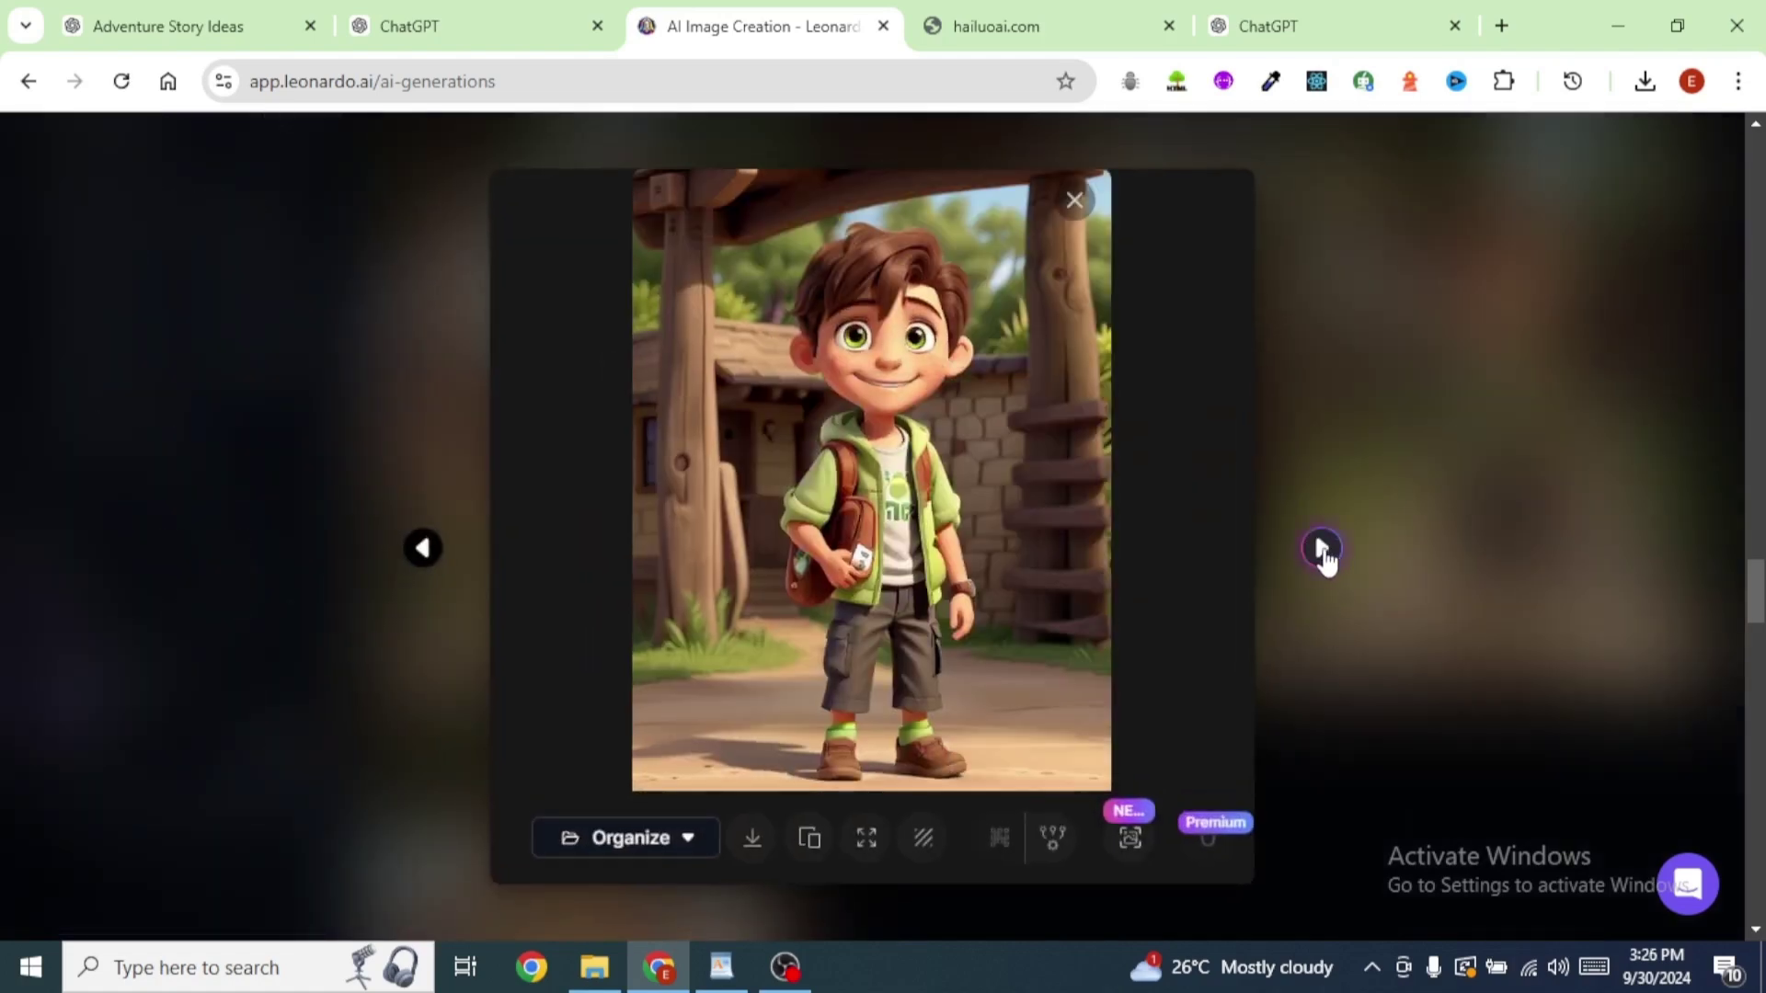
{"action": "left_click", "coordinate": [1323, 551]}
{"action": "left_click", "coordinate": [752, 838]}
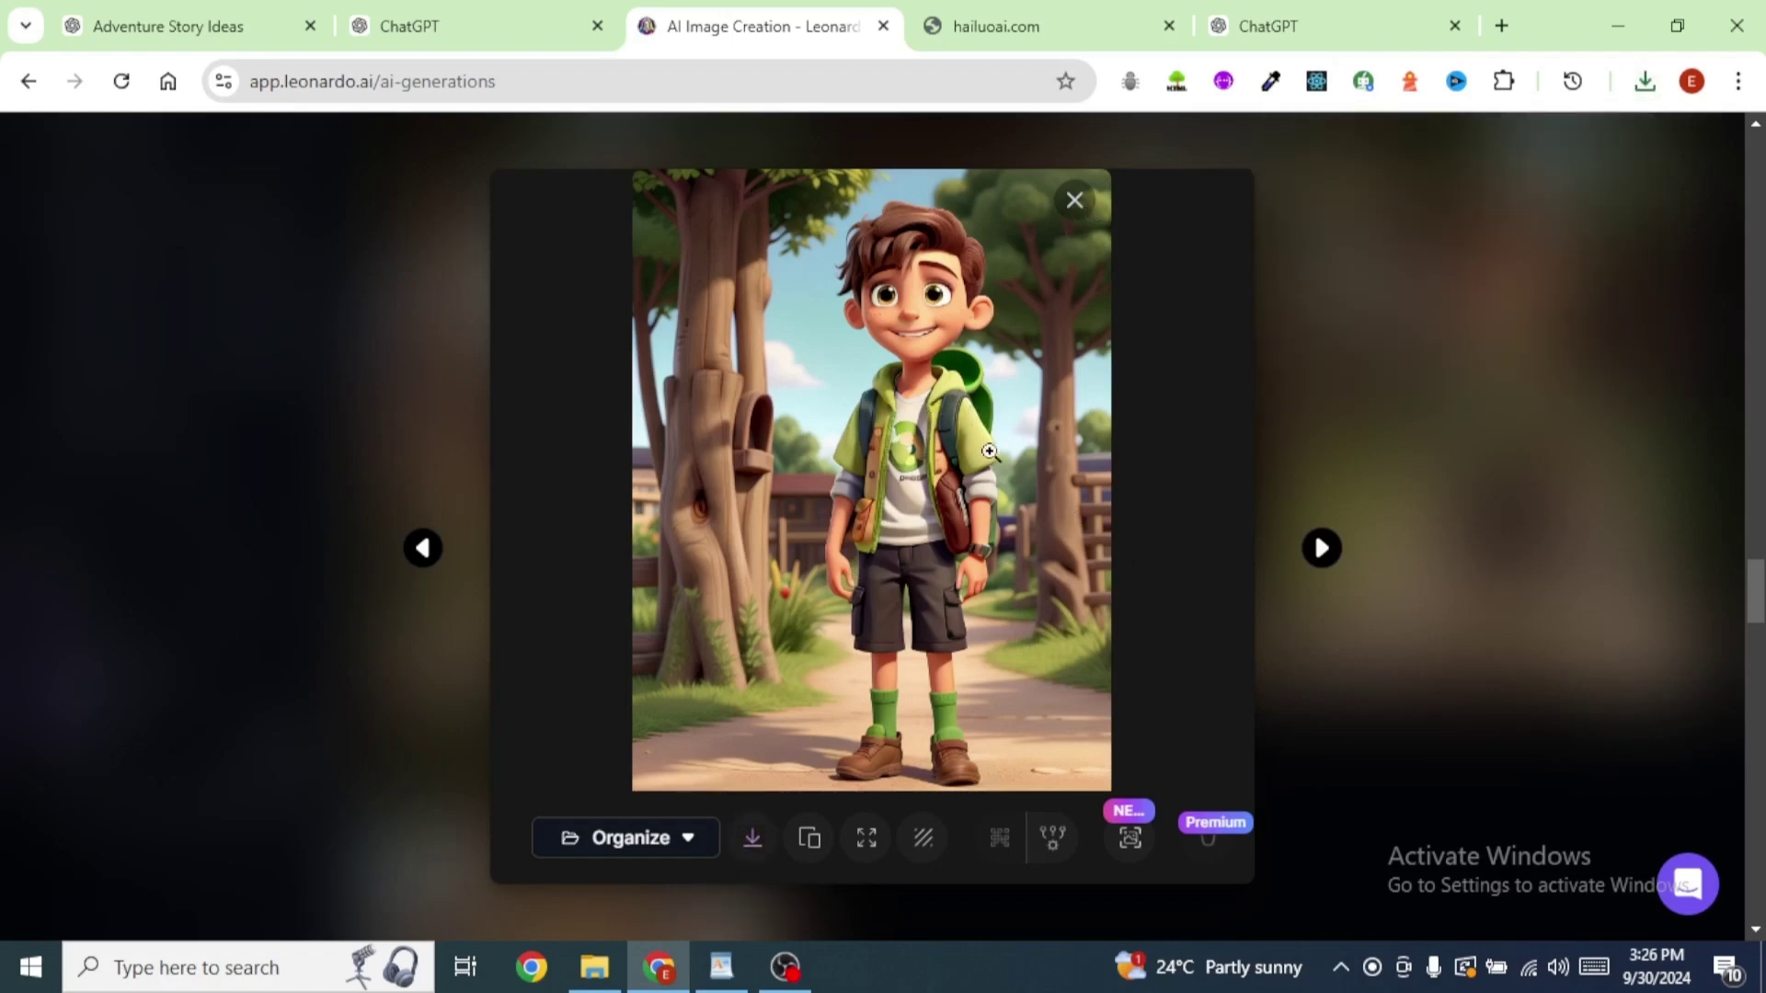
Replace the image prompt in Leonardo.Ai with Ava's prompt copied from ChatGPT and generate the images
{"action": "key", "text": "ctrl+5"}
{"action": "scroll", "coordinate": [1067, 521], "scroll_direction": "down", "scroll_amount": 4}
{"action": "left_click", "coordinate": [1053, 593]}
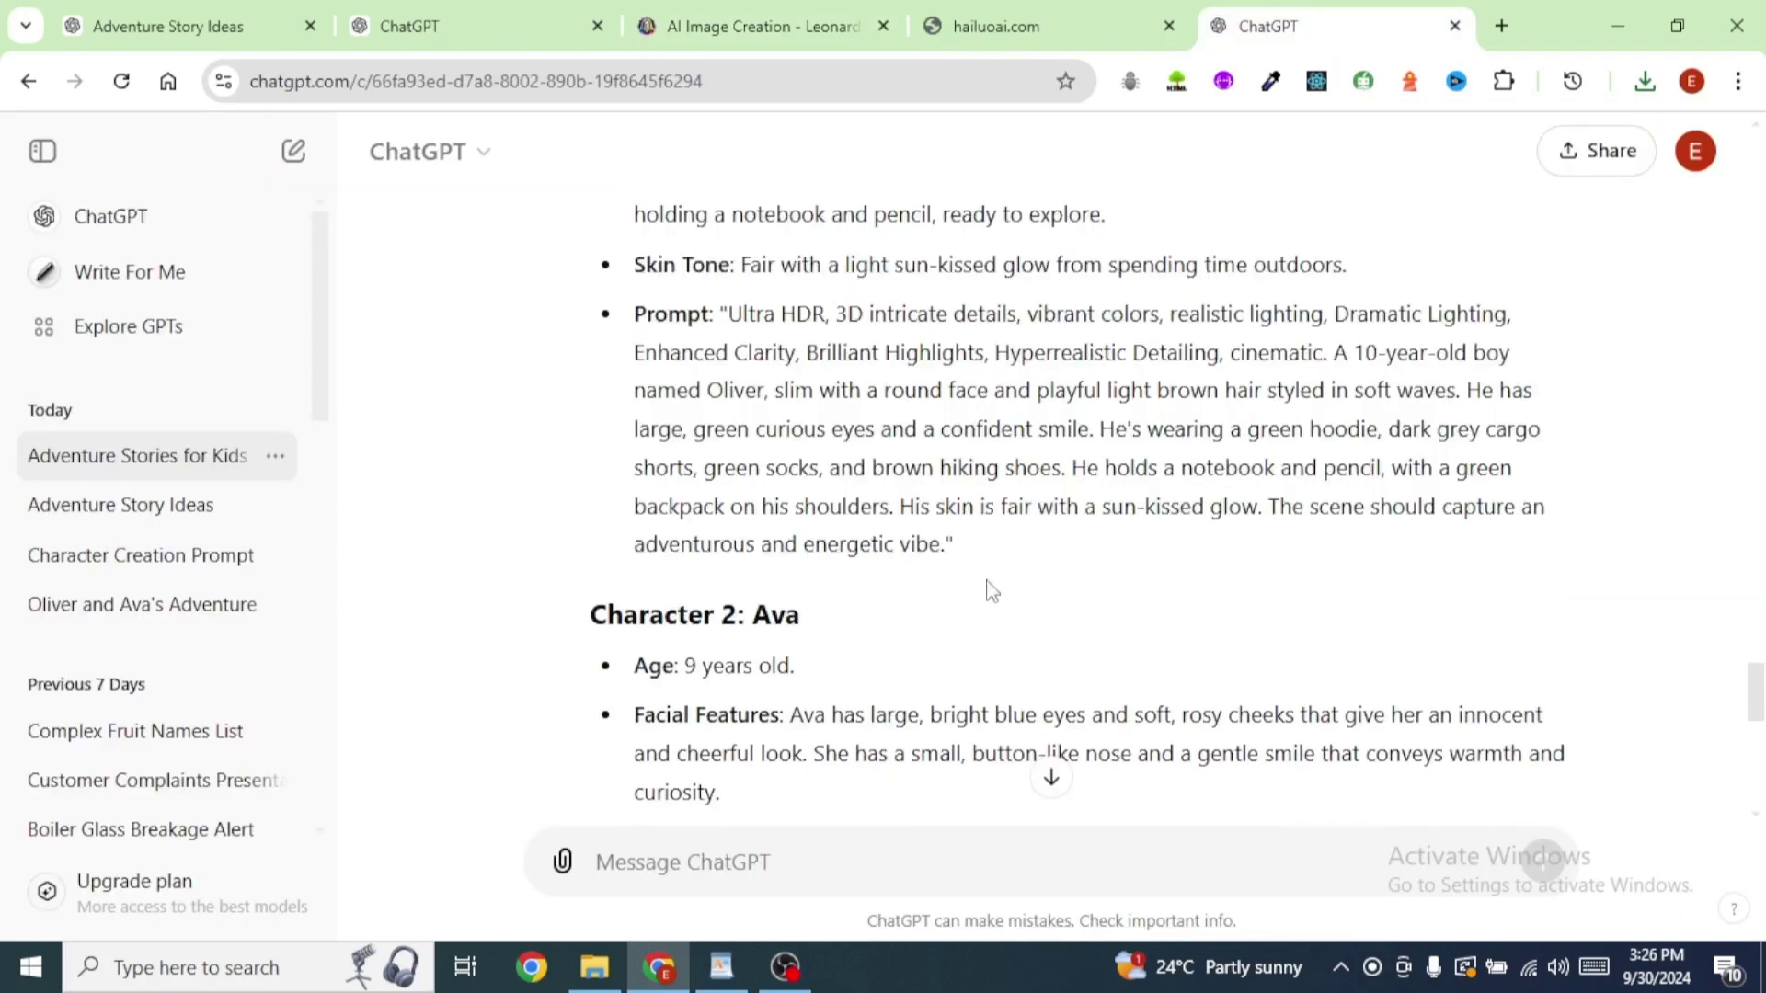
{"action": "scroll", "coordinate": [930, 544], "scroll_direction": "down", "scroll_amount": 8}
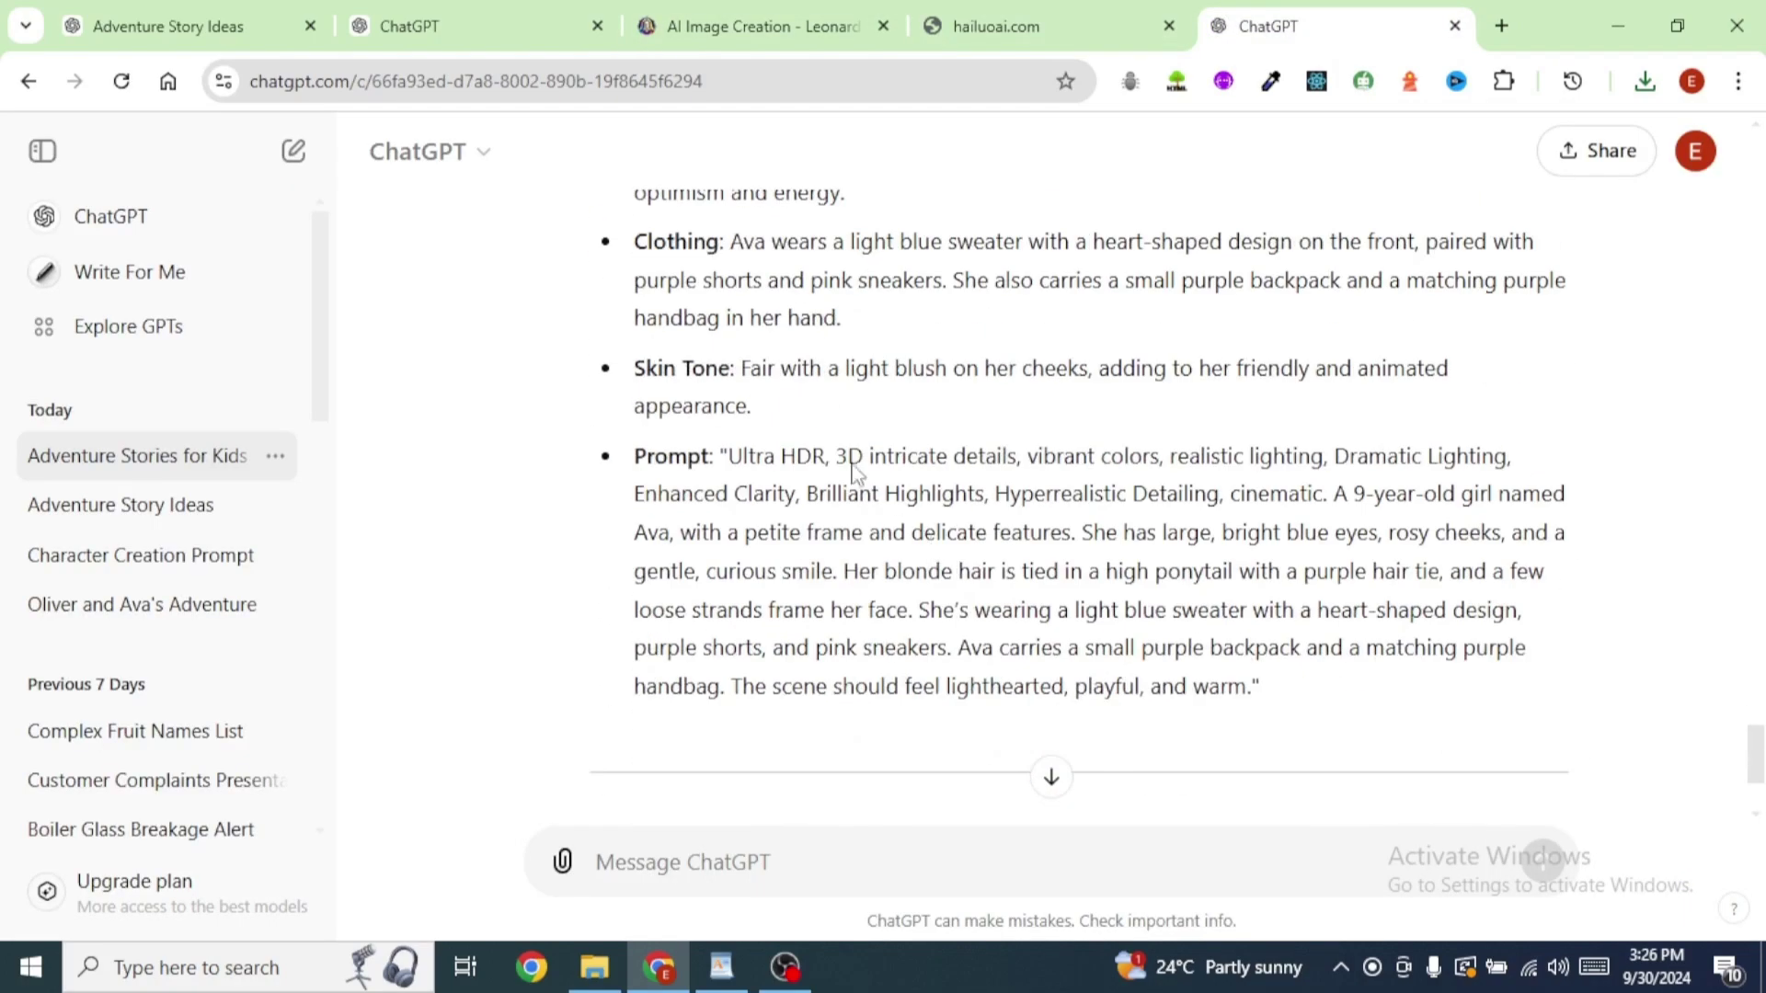
{"action": "left_click_drag", "start_coordinate": [729, 457], "coordinate": [1184, 695]}
{"action": "key", "text": "ctrl+3"}
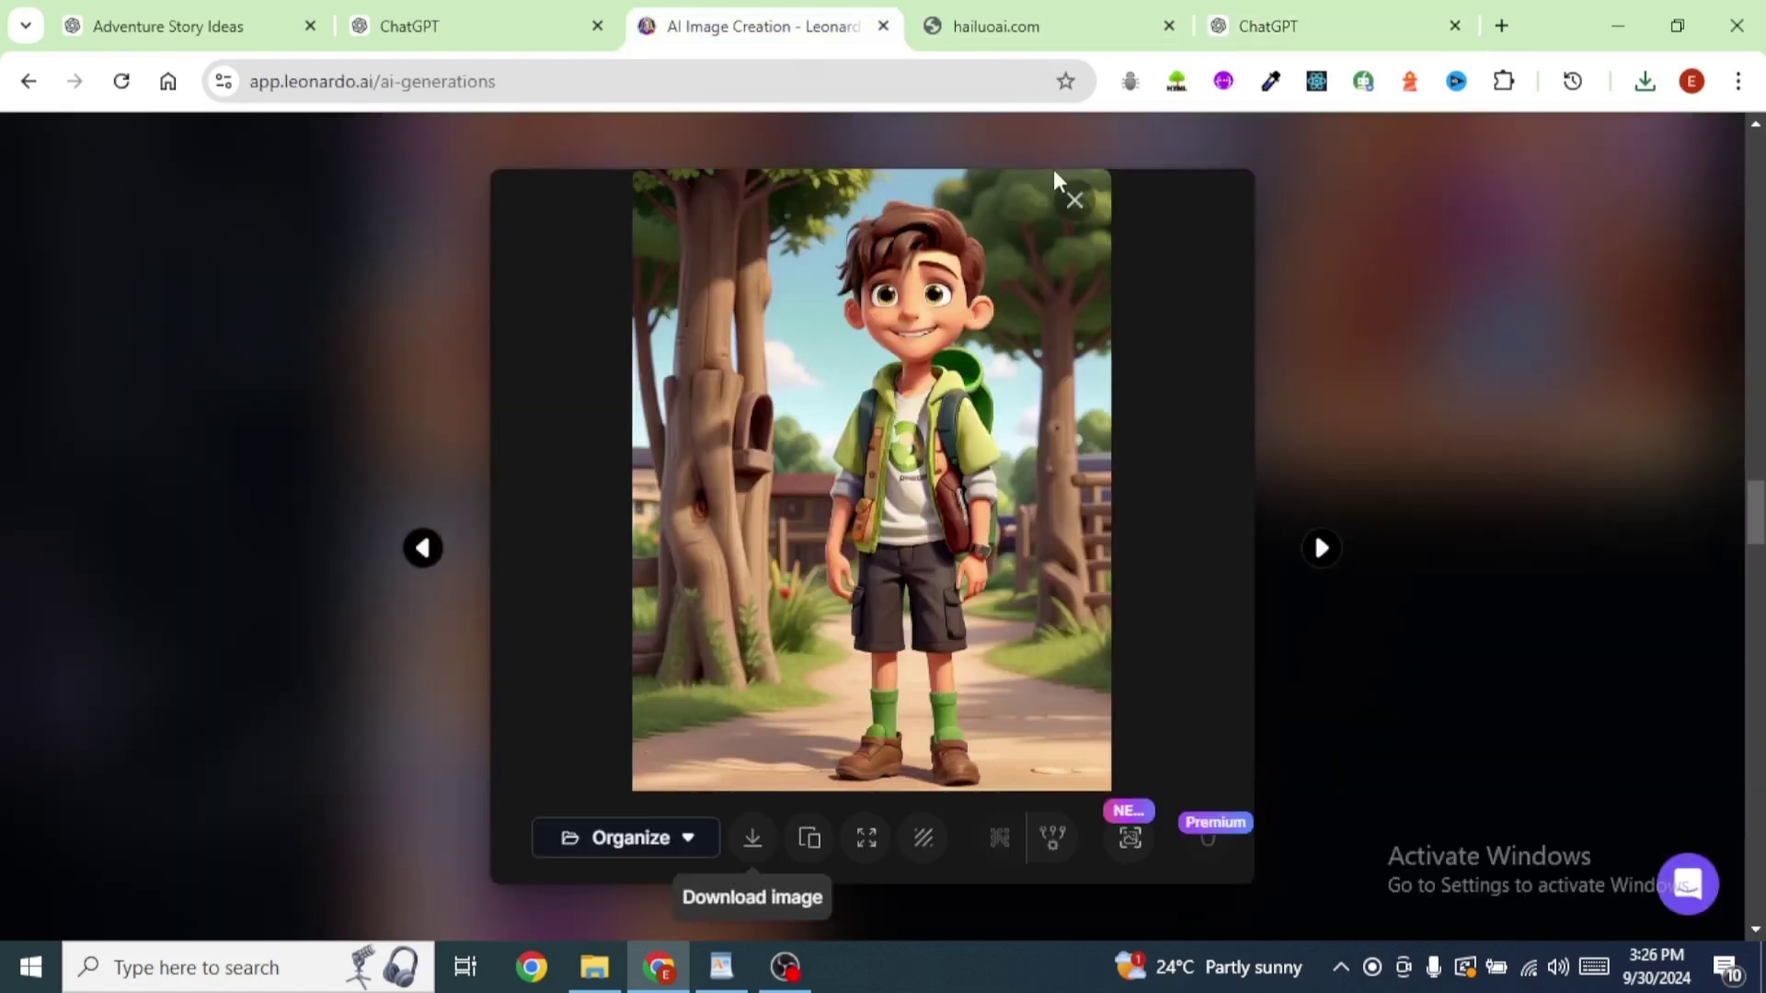
{"action": "left_click", "coordinate": [1075, 200]}
{"action": "left_click", "coordinate": [1116, 493]}
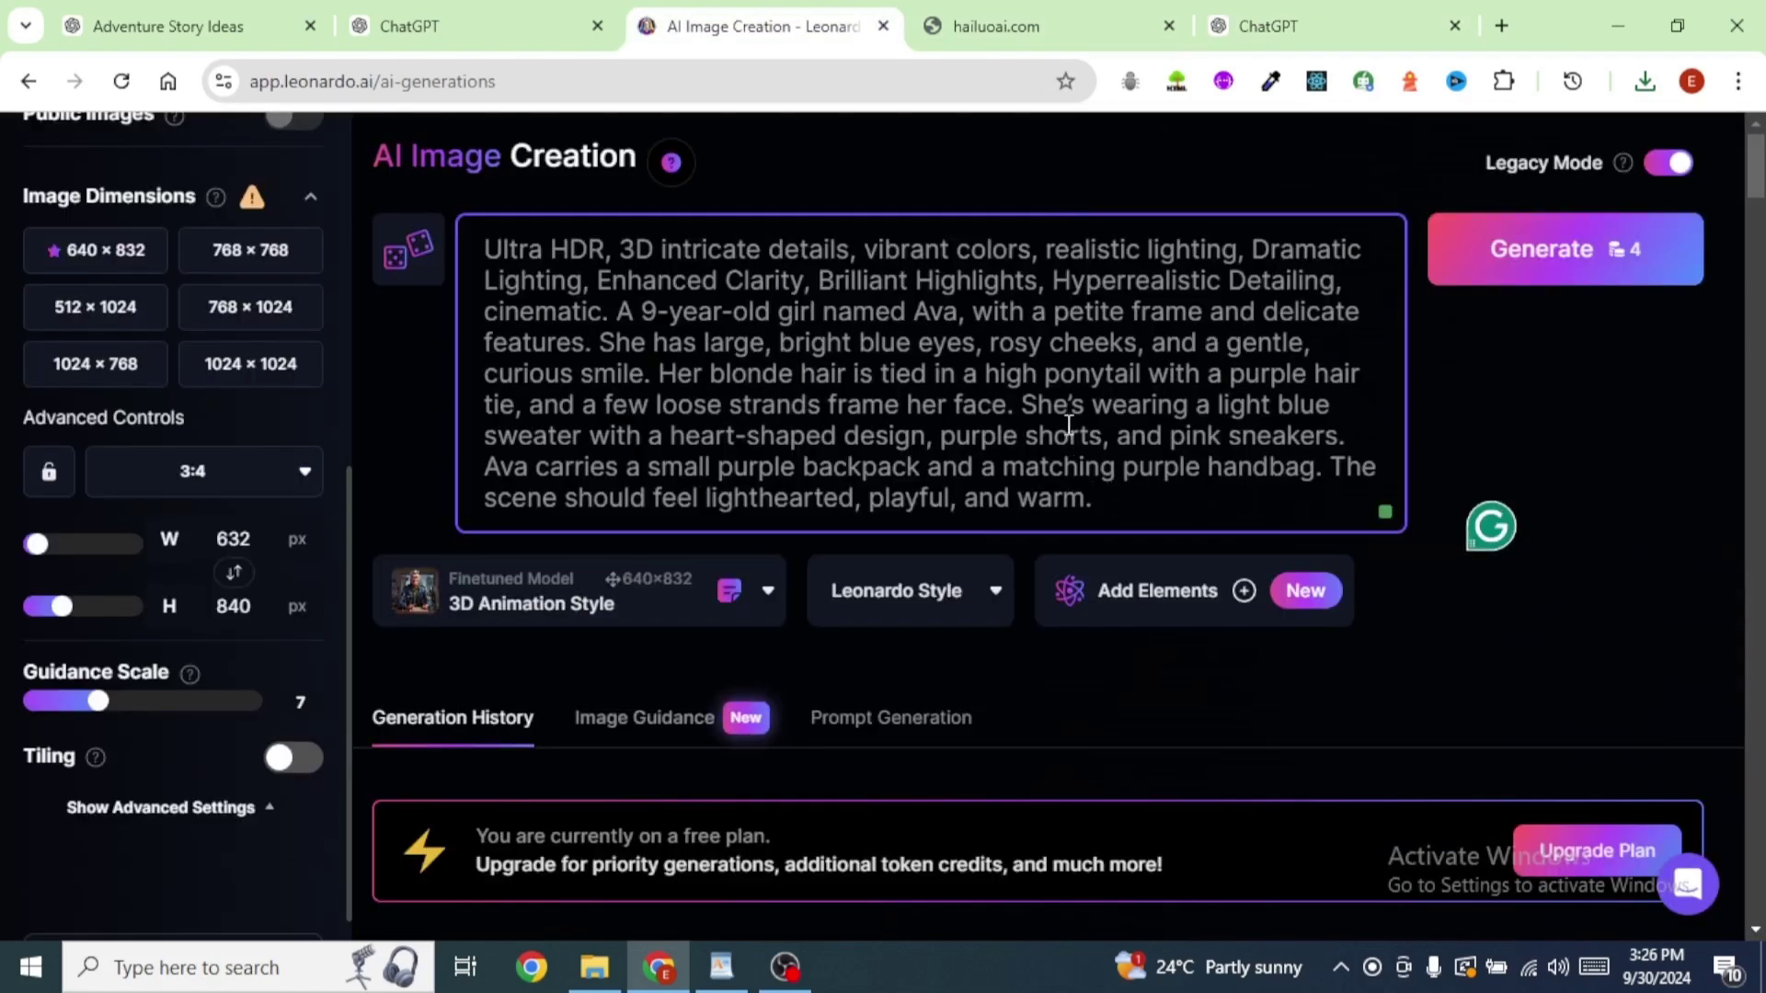
{"action": "left_click", "coordinate": [1527, 265]}
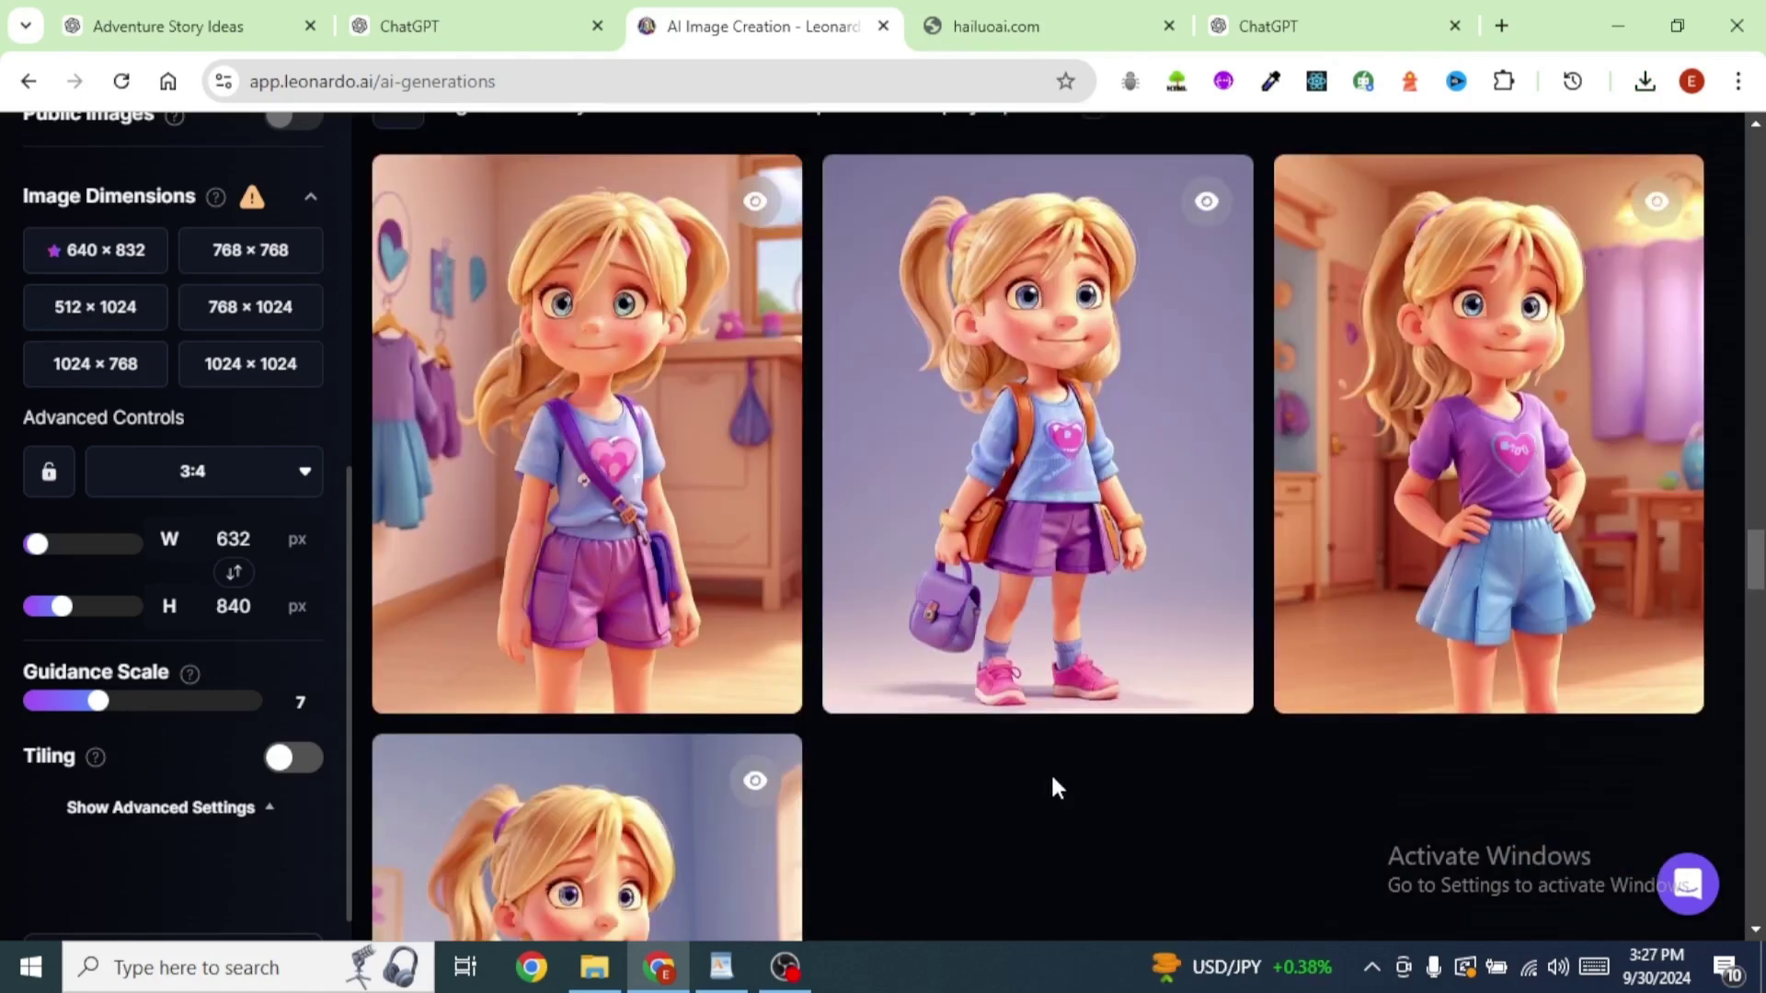
Compare the generated girl images at full size and download the one holding a purple handbag against the plain background
{"action": "scroll", "coordinate": [1054, 787], "scroll_direction": "down", "scroll_amount": 3}
{"action": "scroll", "coordinate": [1052, 785], "scroll_direction": "up", "scroll_amount": 3}
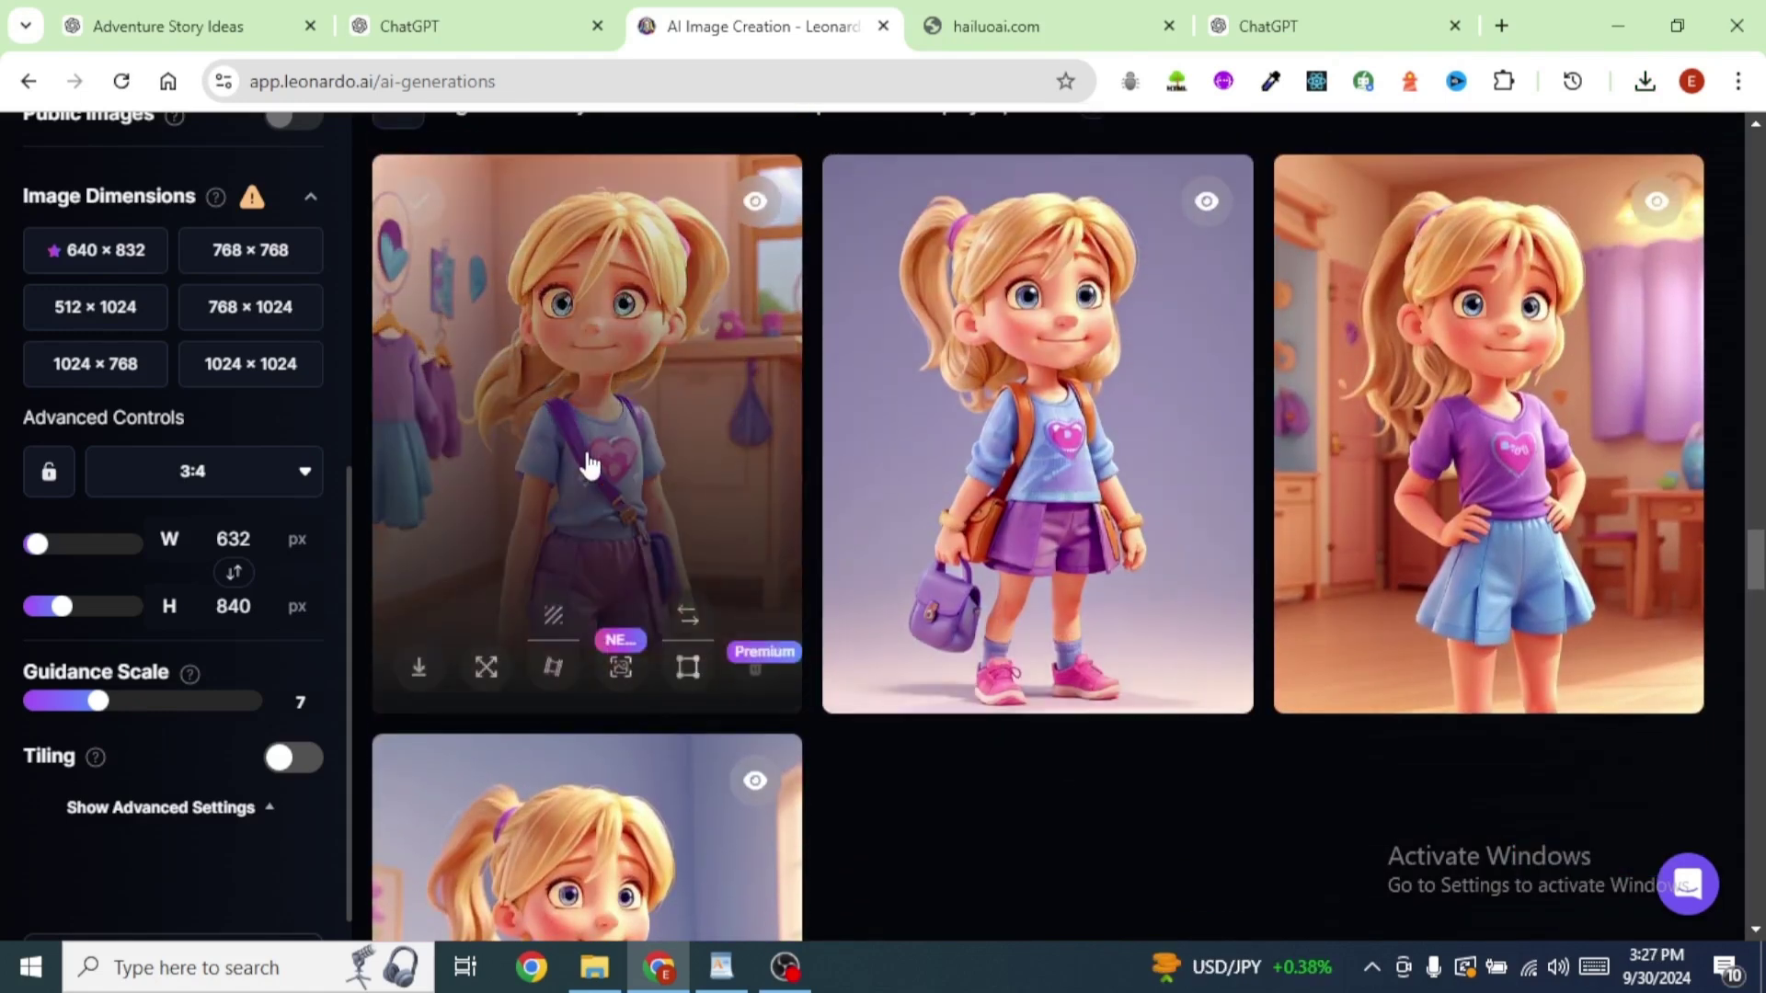
{"action": "left_click", "coordinate": [589, 464]}
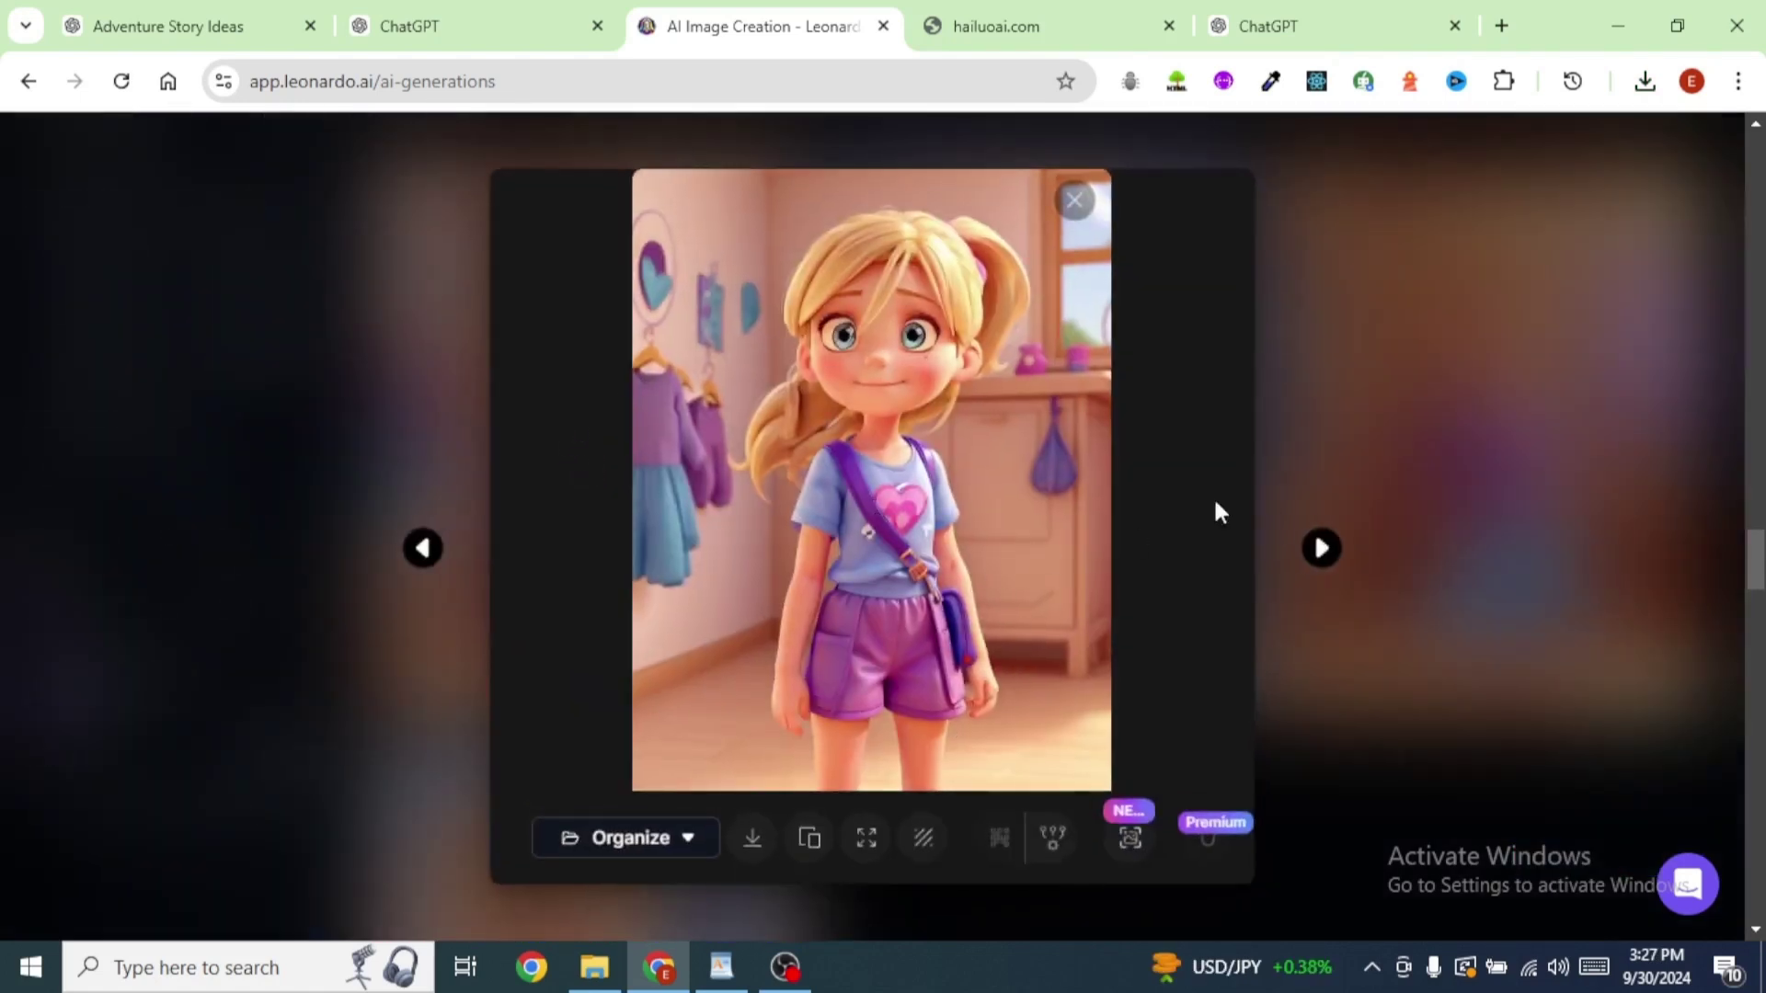
{"action": "left_click", "coordinate": [1321, 550]}
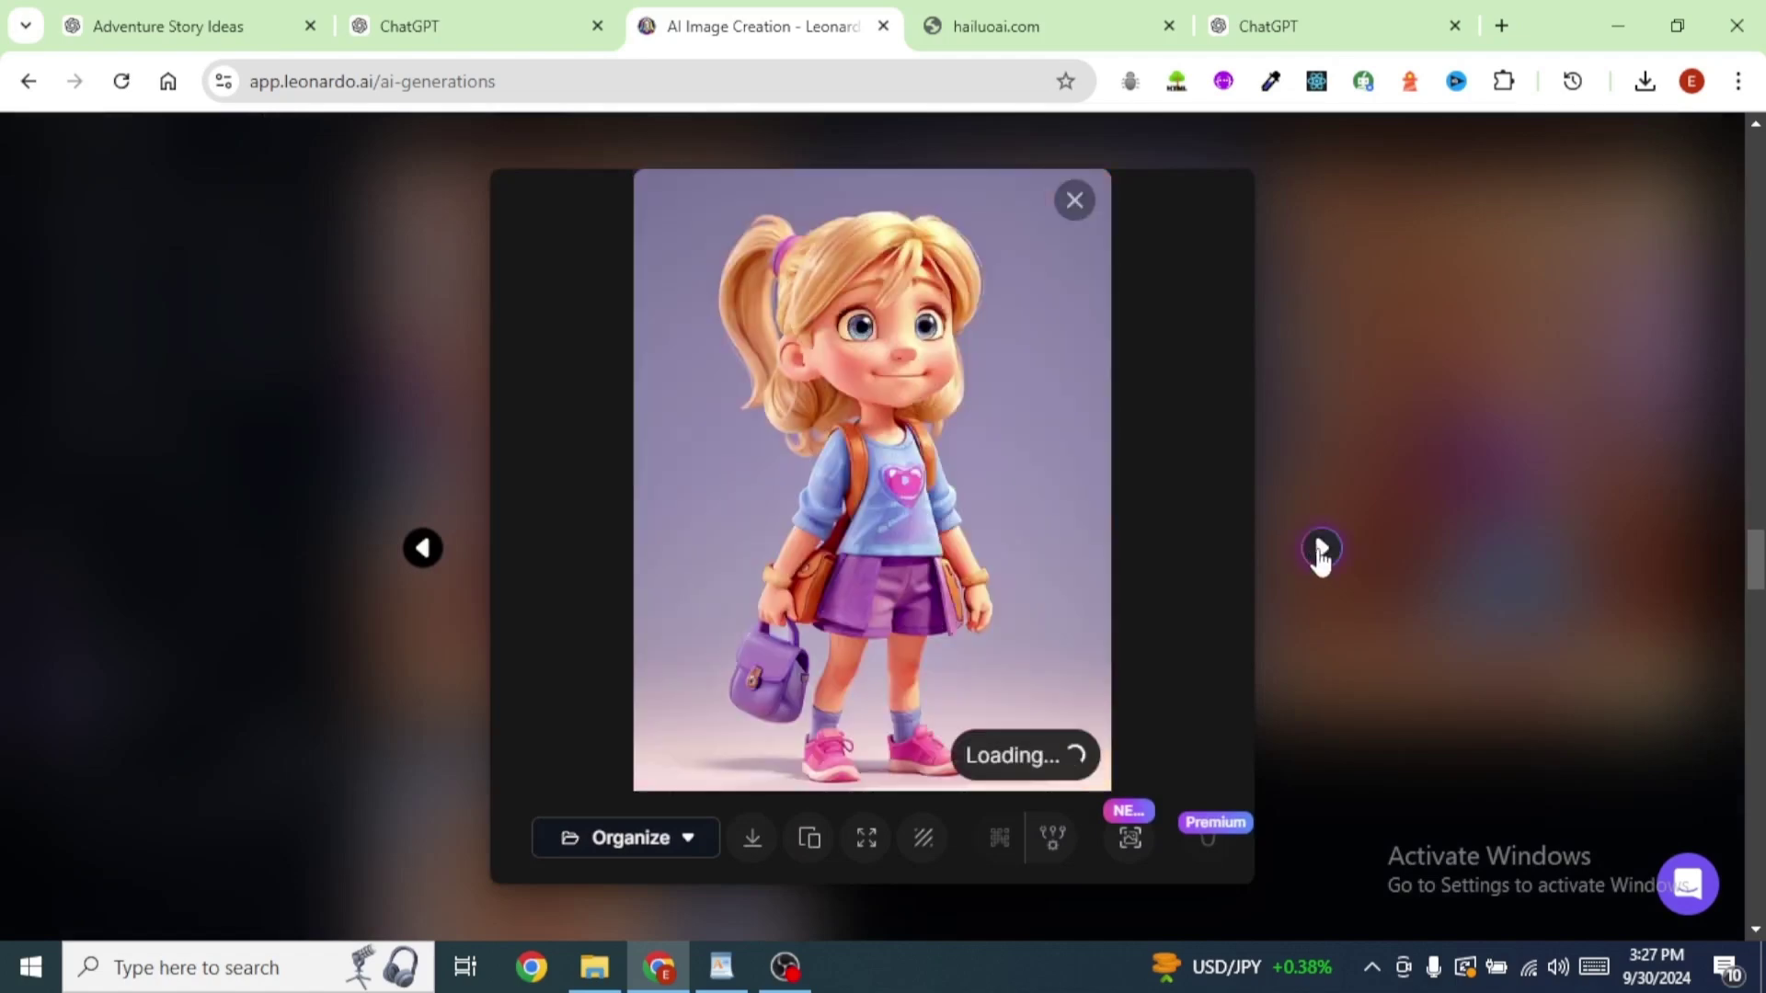
{"action": "left_click", "coordinate": [1322, 552]}
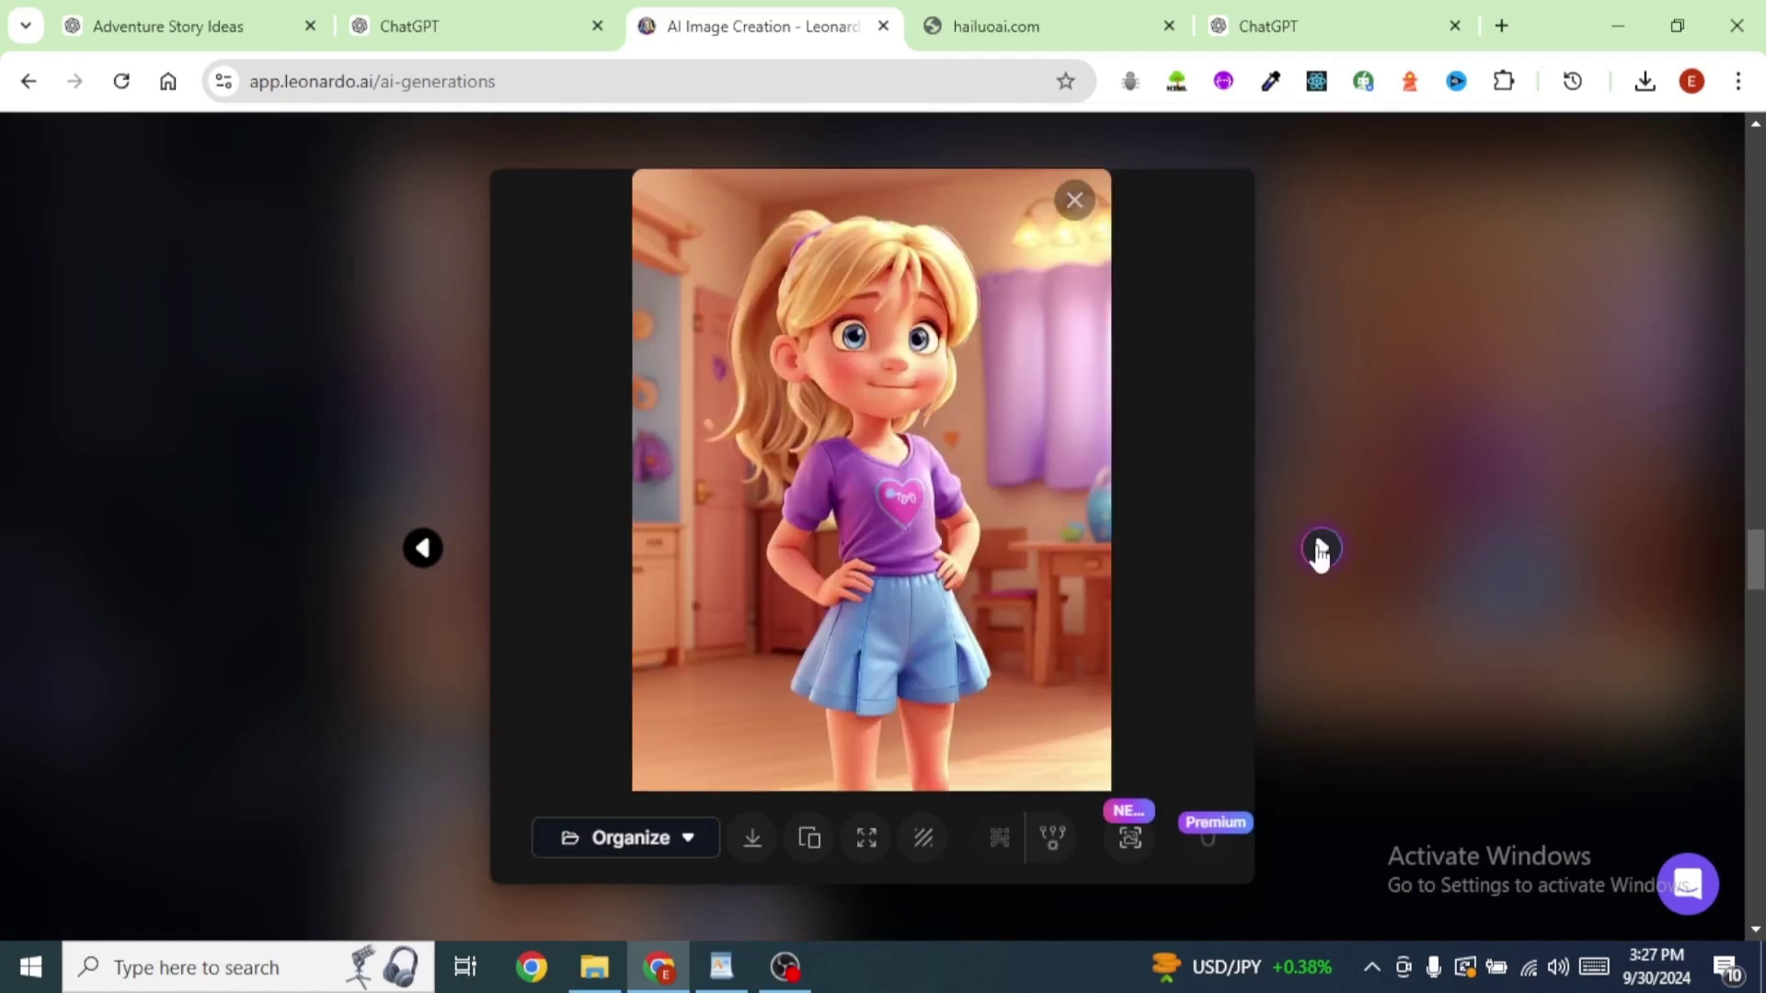
{"action": "left_click", "coordinate": [1321, 550]}
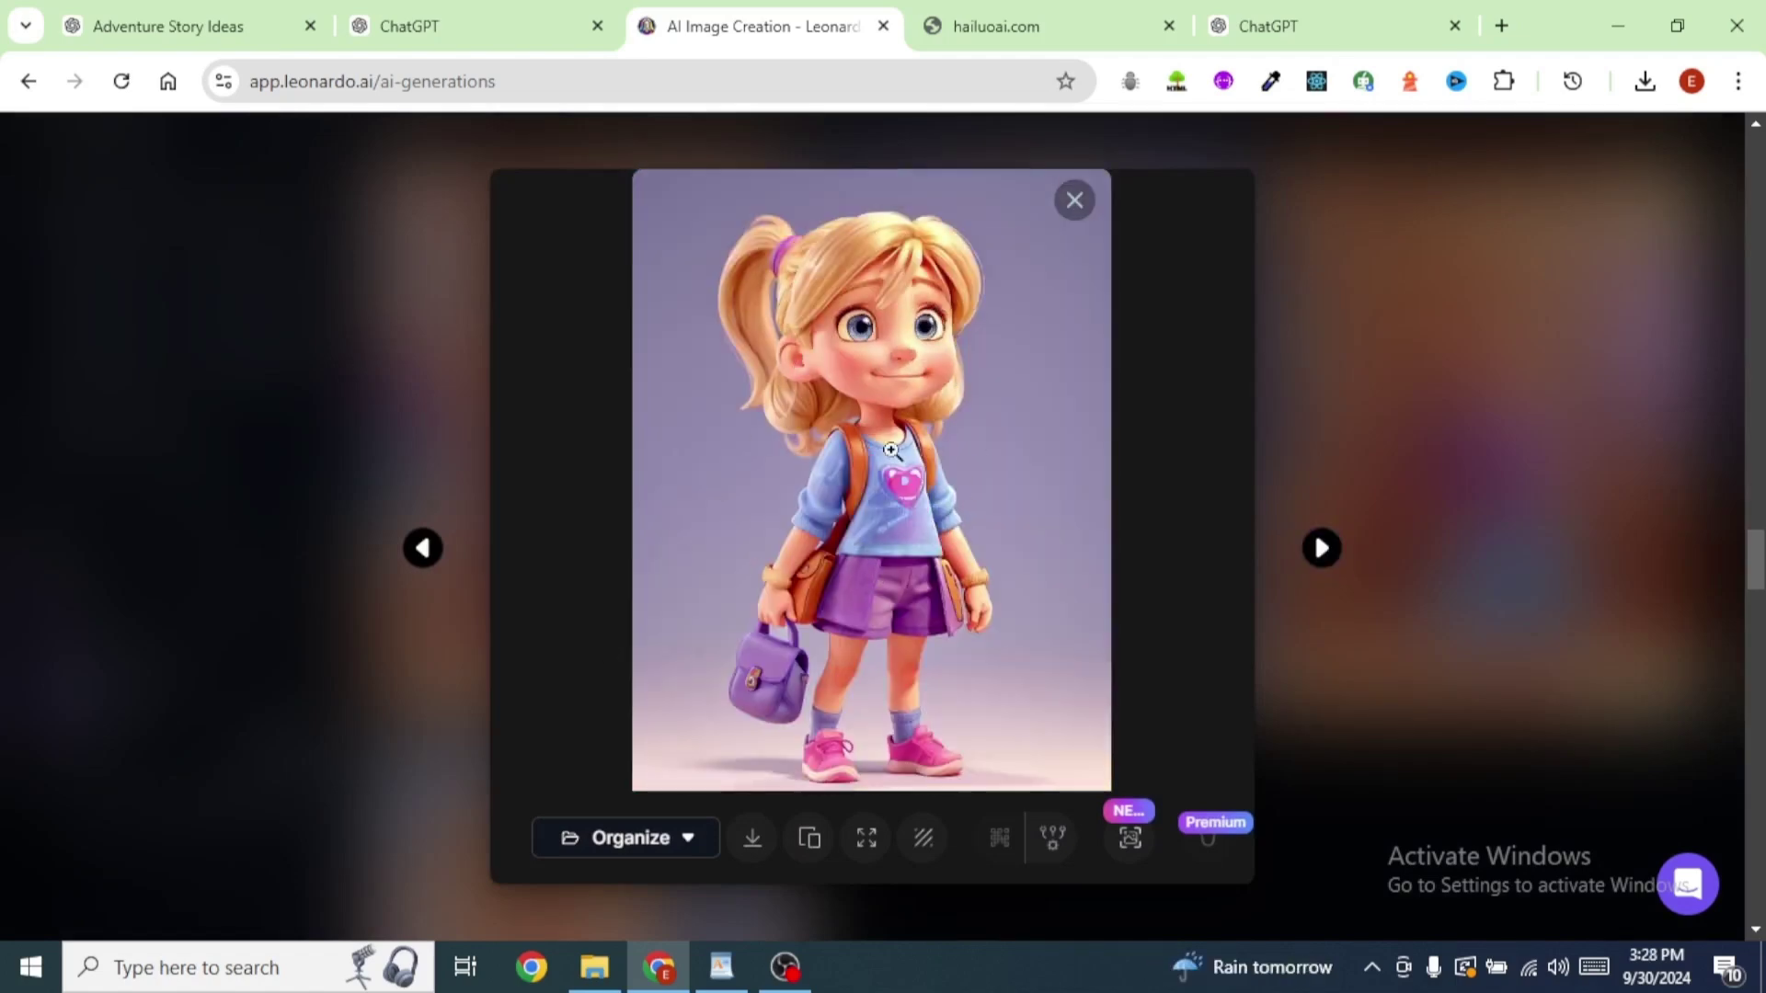
{"action": "left_click", "coordinate": [753, 848]}
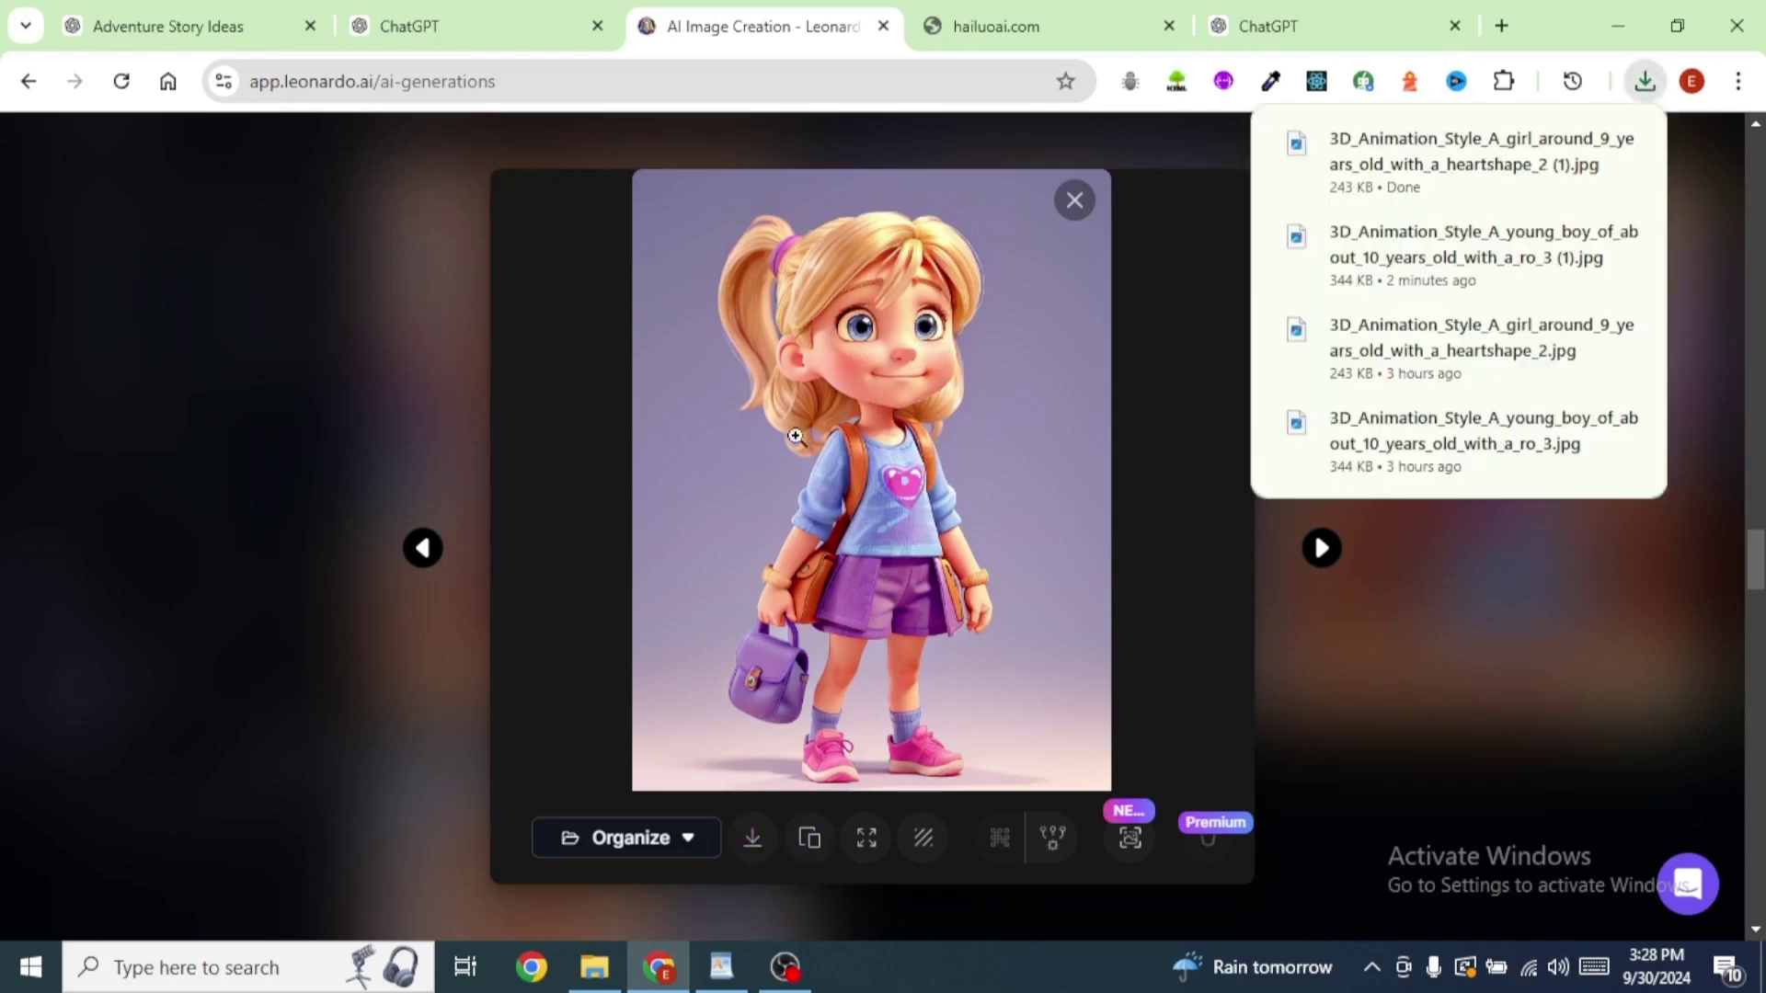
{"action": "left_click", "coordinate": [1415, 521]}
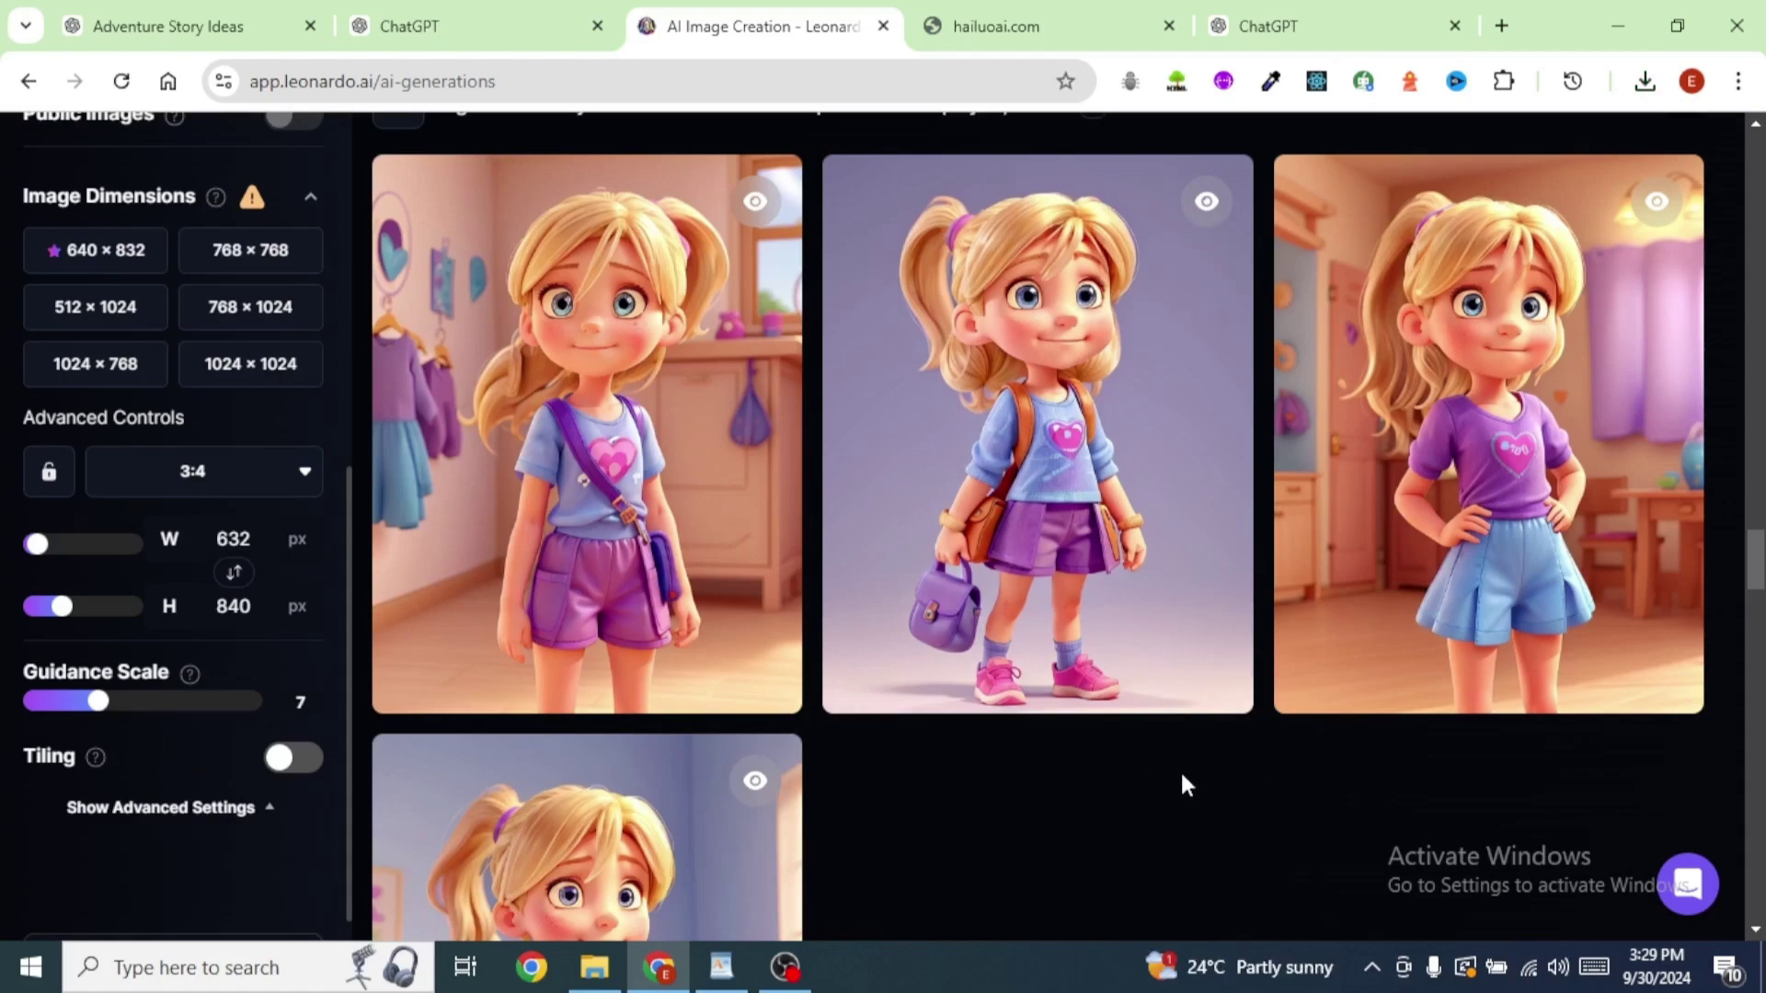
Send ChatGPT the downloaded boy image, asking for a text-to-image prompt naming him Oliver with facial, character style, clothing and hair details
{"action": "left_click", "coordinate": [1288, 37]}
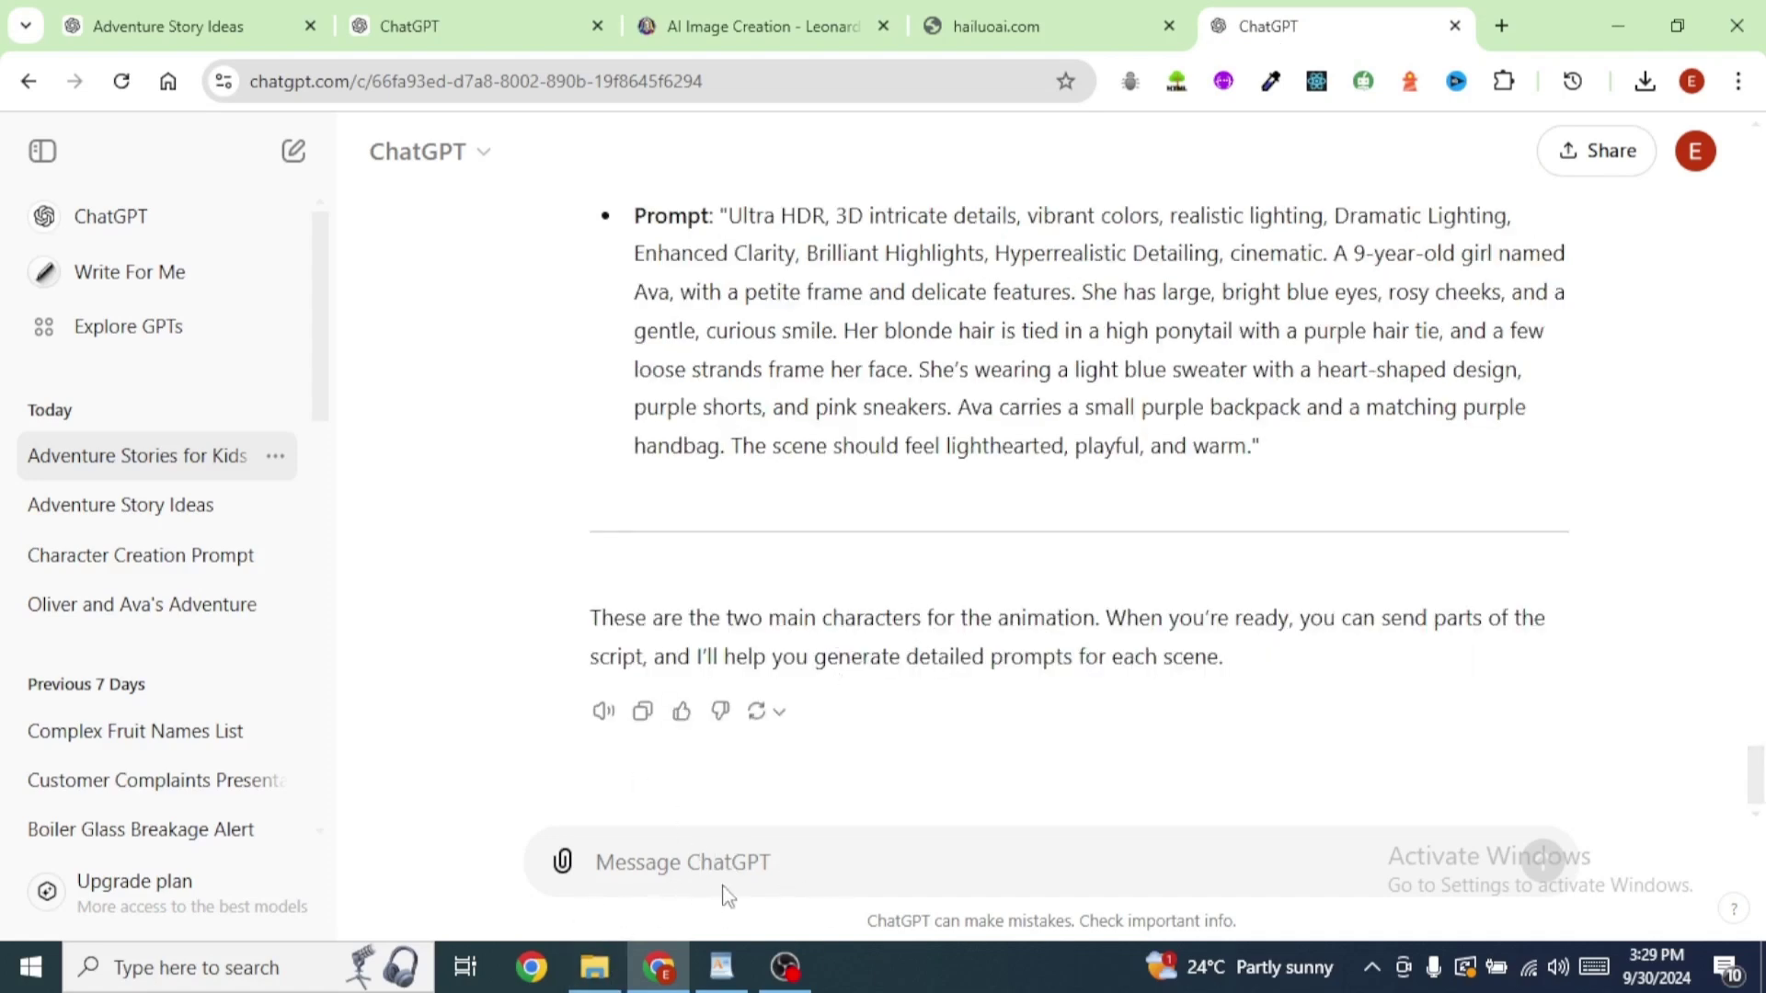
{"action": "left_click", "coordinate": [596, 968]}
{"action": "left_click_drag", "start_coordinate": [1242, 359], "coordinate": [651, 894]}
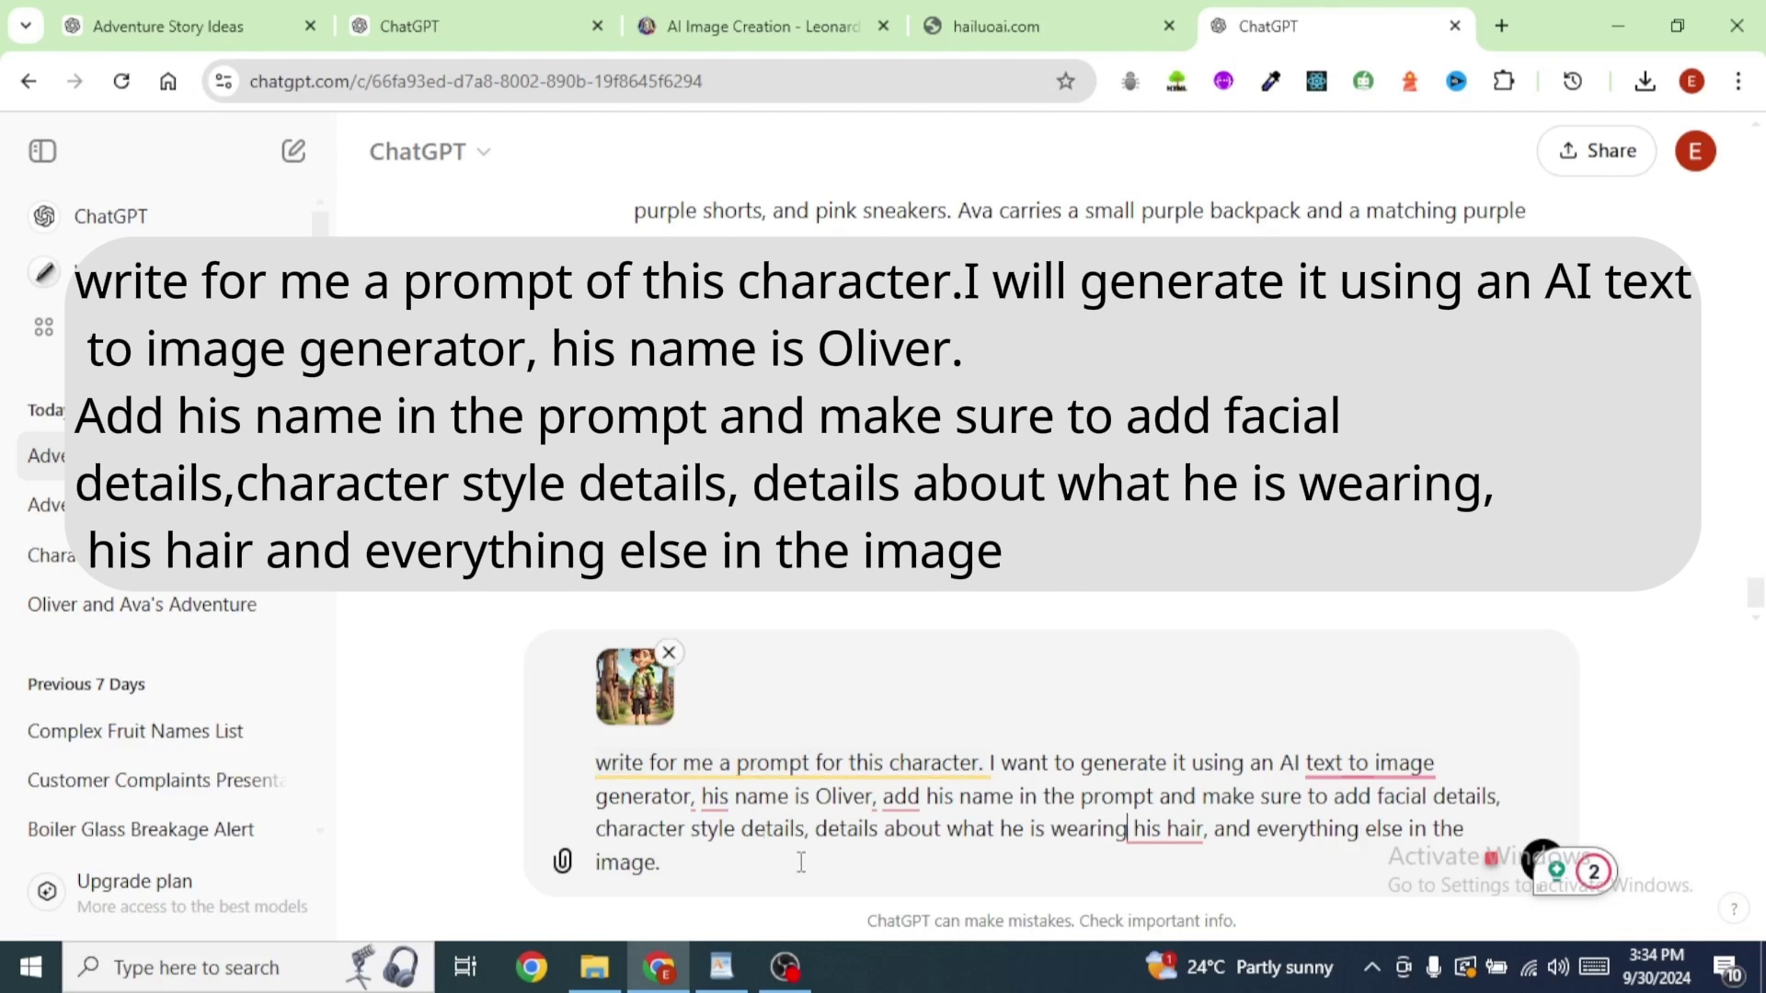
{"action": "key", "text": "Return"}
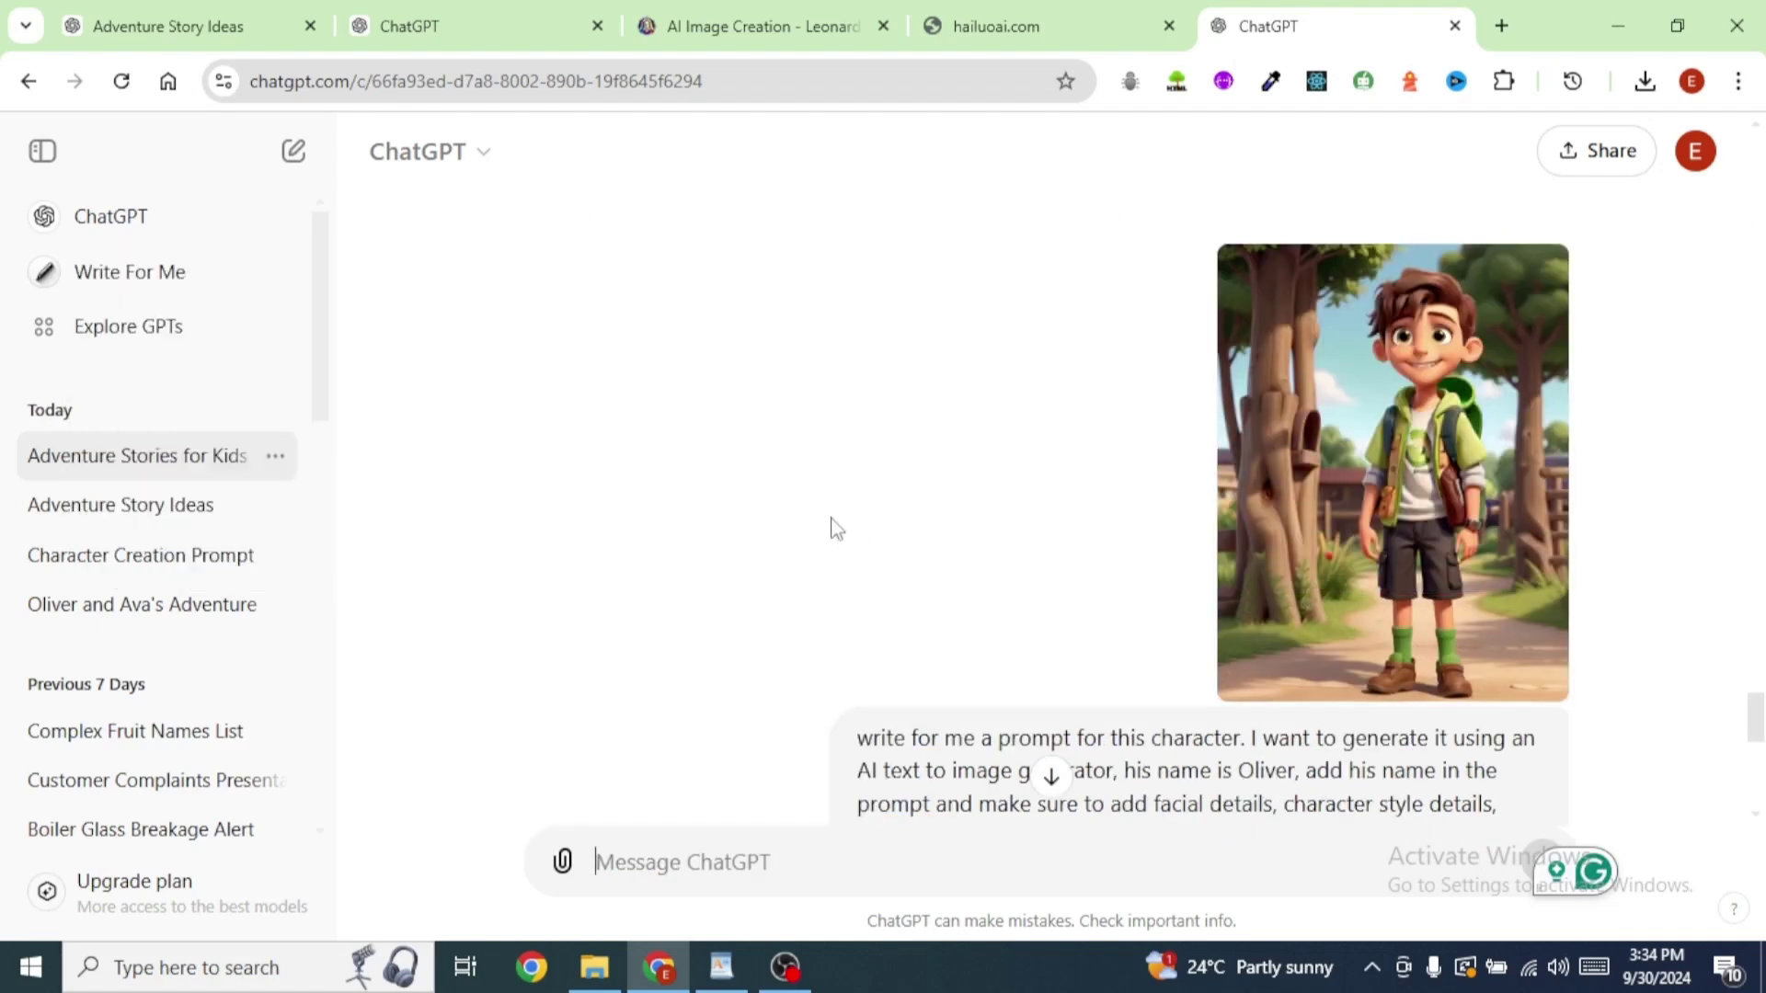
Examine the detailed prompts ChatGPT wrote from the Oliver and Ava images, checking Oliver's against his picture
{"action": "scroll", "coordinate": [1055, 572], "scroll_direction": "down", "scroll_amount": 6}
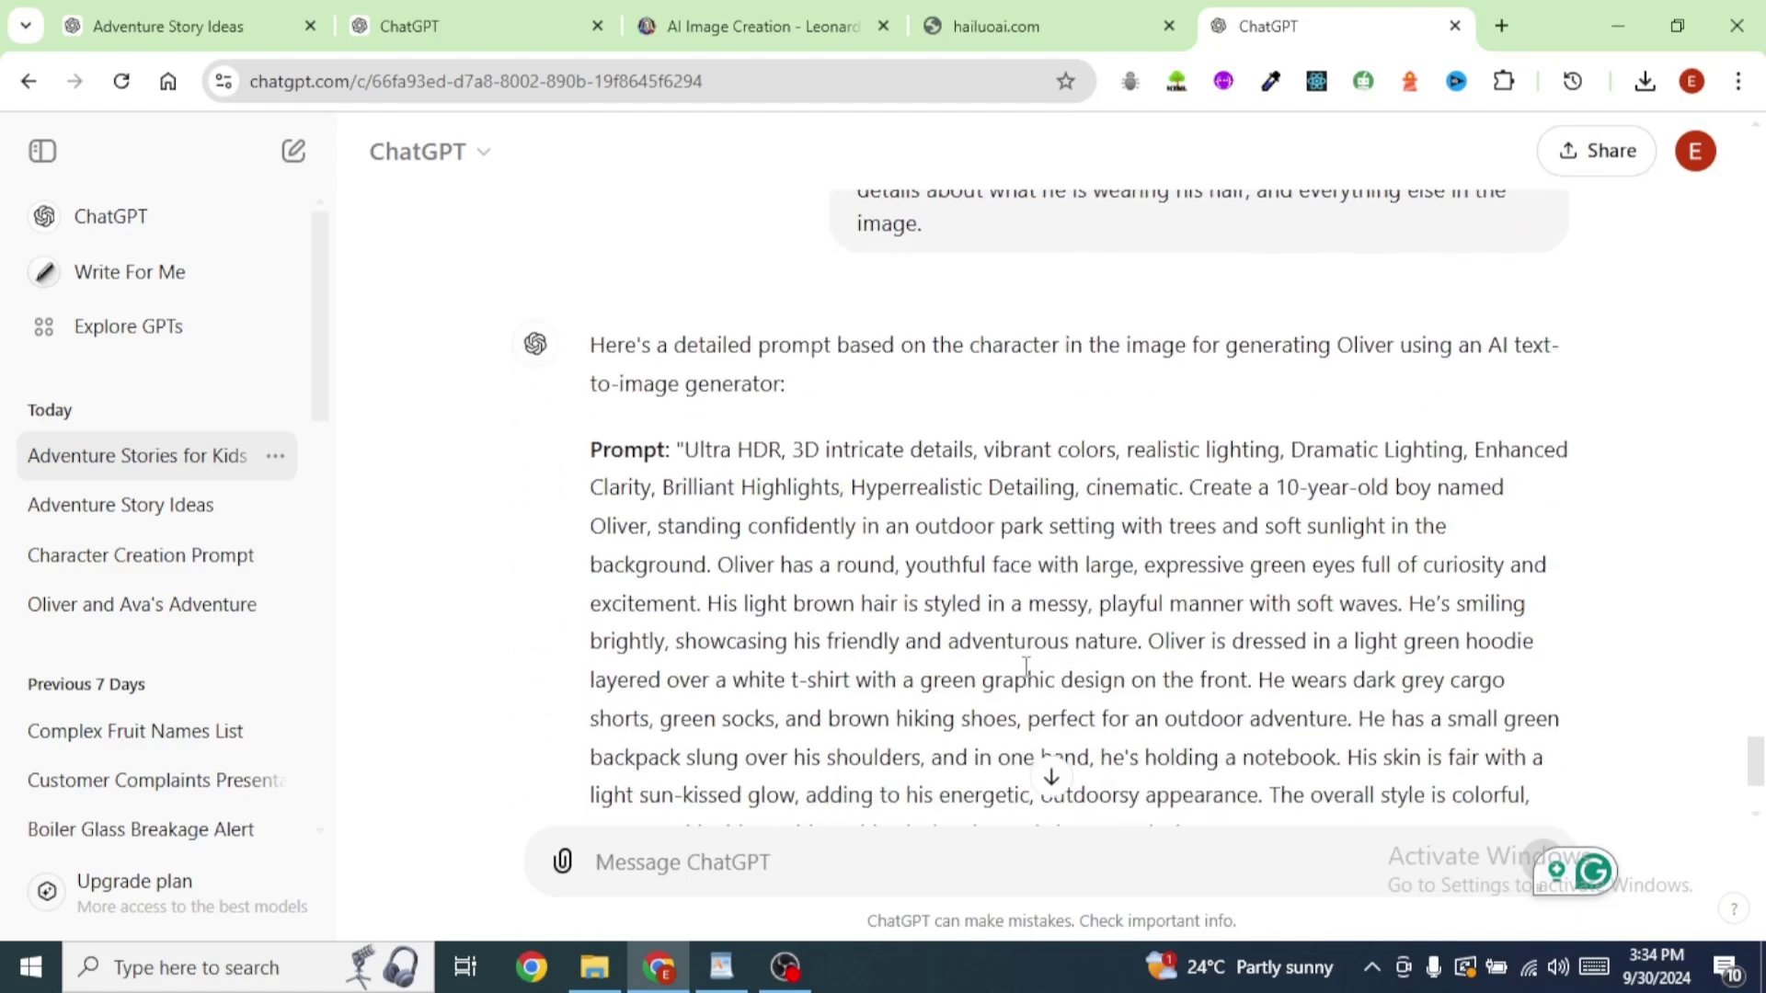
{"action": "scroll", "coordinate": [860, 619], "scroll_direction": "down", "scroll_amount": 1}
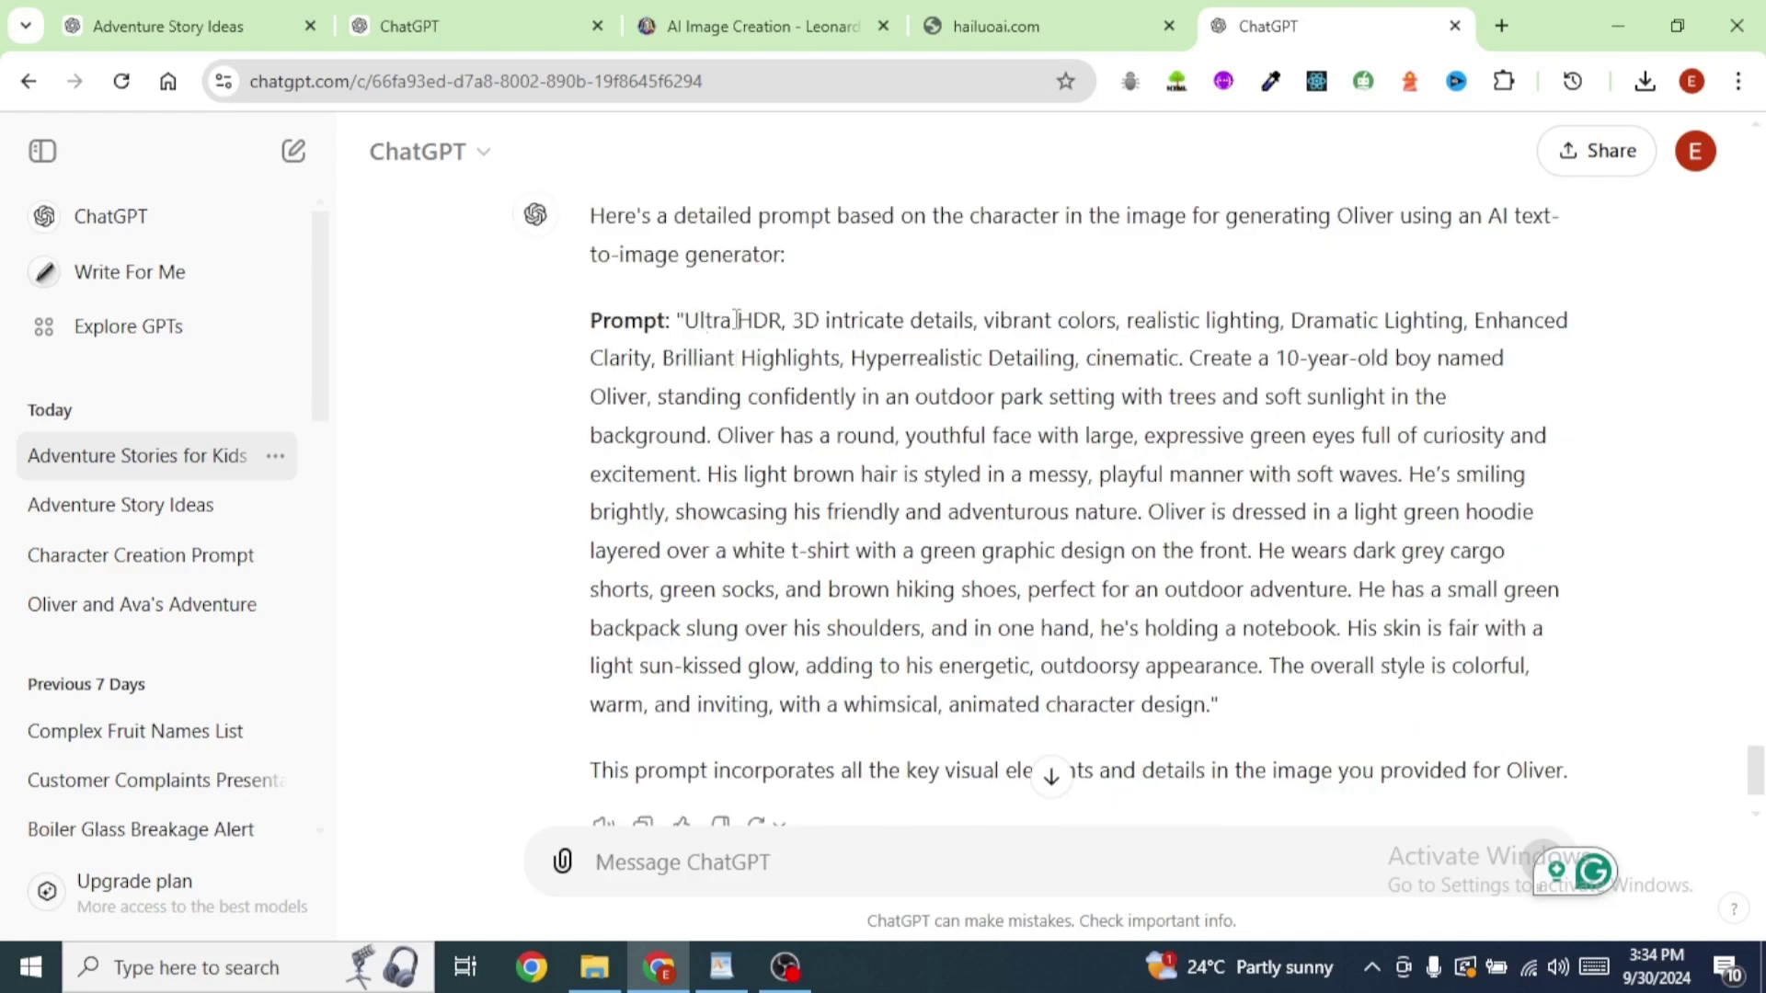
{"action": "scroll", "coordinate": [1200, 508], "scroll_direction": "up", "scroll_amount": 5}
{"action": "scroll", "coordinate": [1398, 469], "scroll_direction": "up", "scroll_amount": 4}
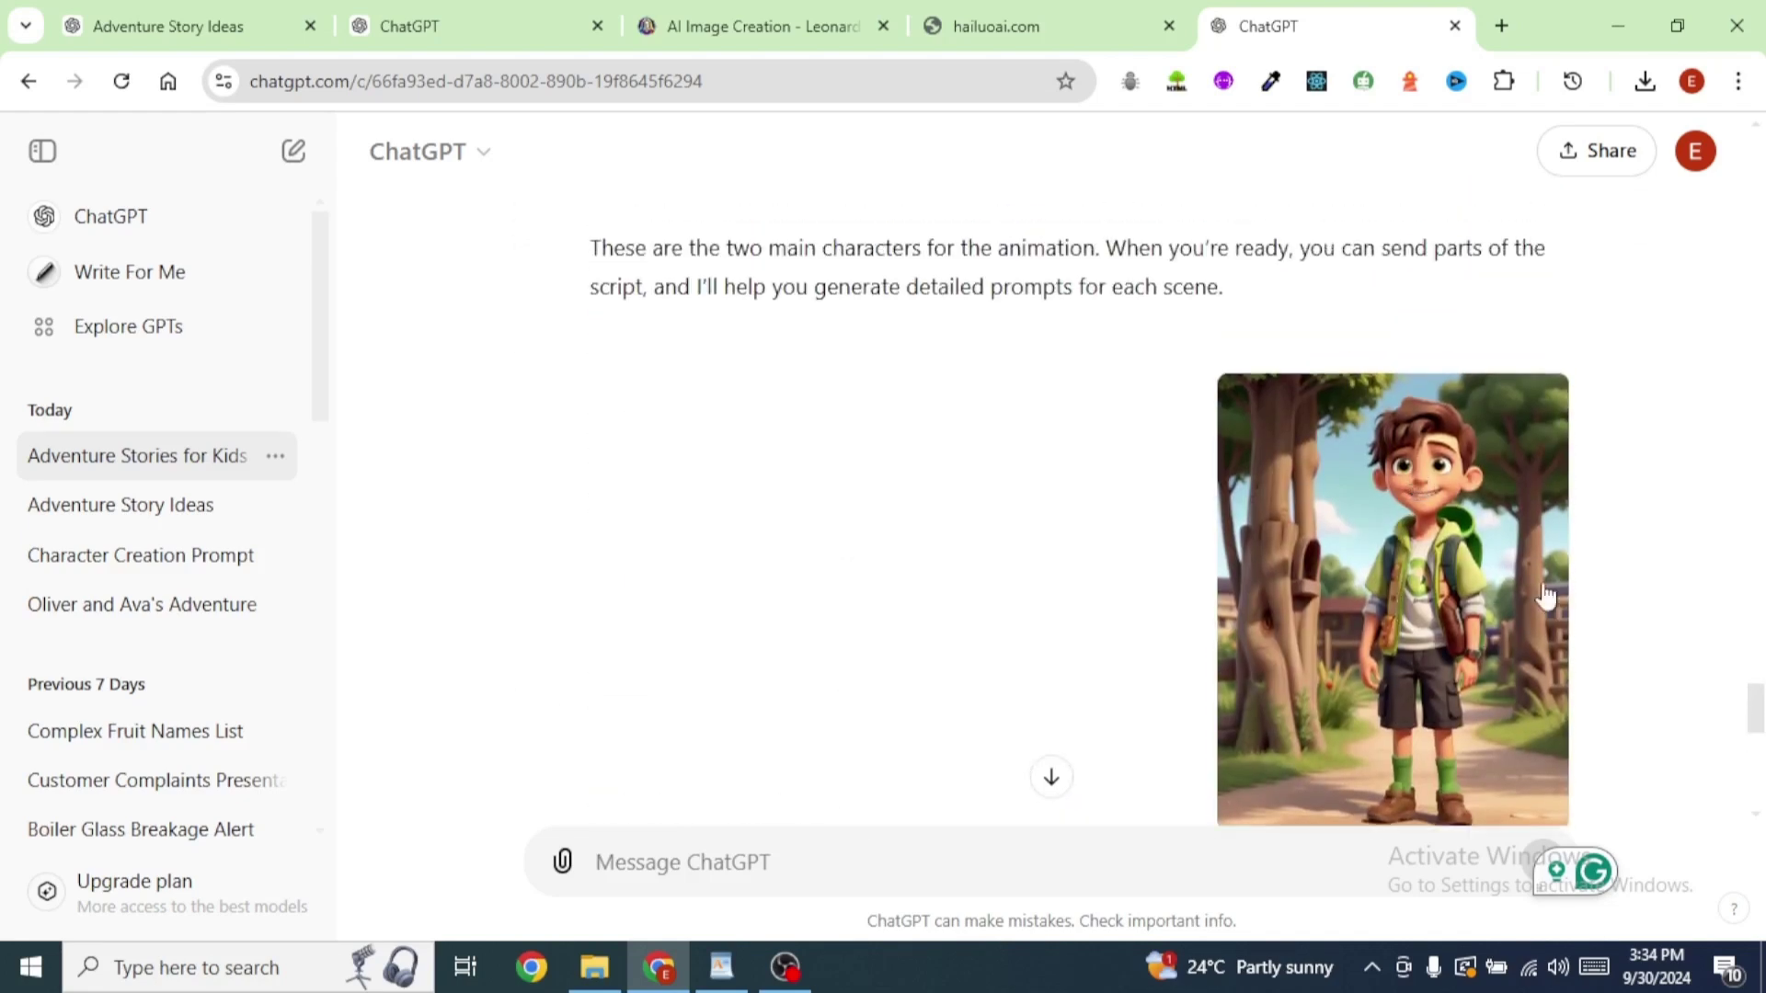
{"action": "scroll", "coordinate": [1340, 579], "scroll_direction": "down", "scroll_amount": 6}
{"action": "scroll", "coordinate": [1340, 579], "scroll_direction": "down", "scroll_amount": 5}
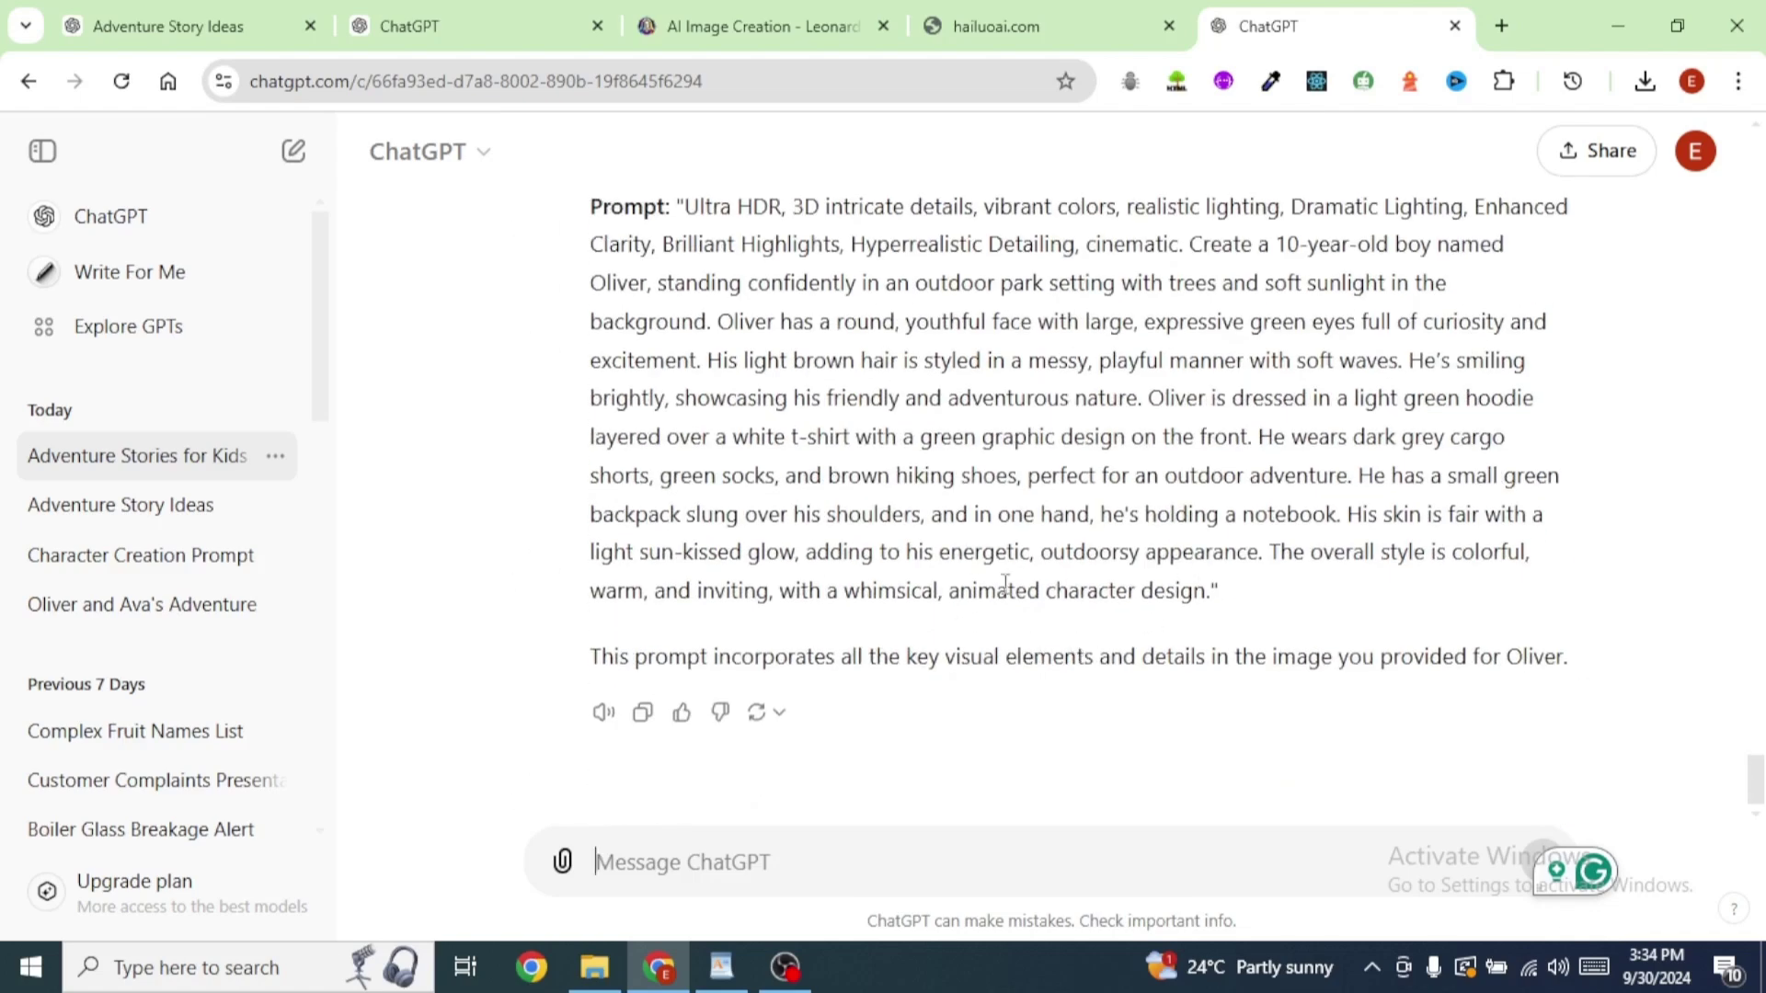
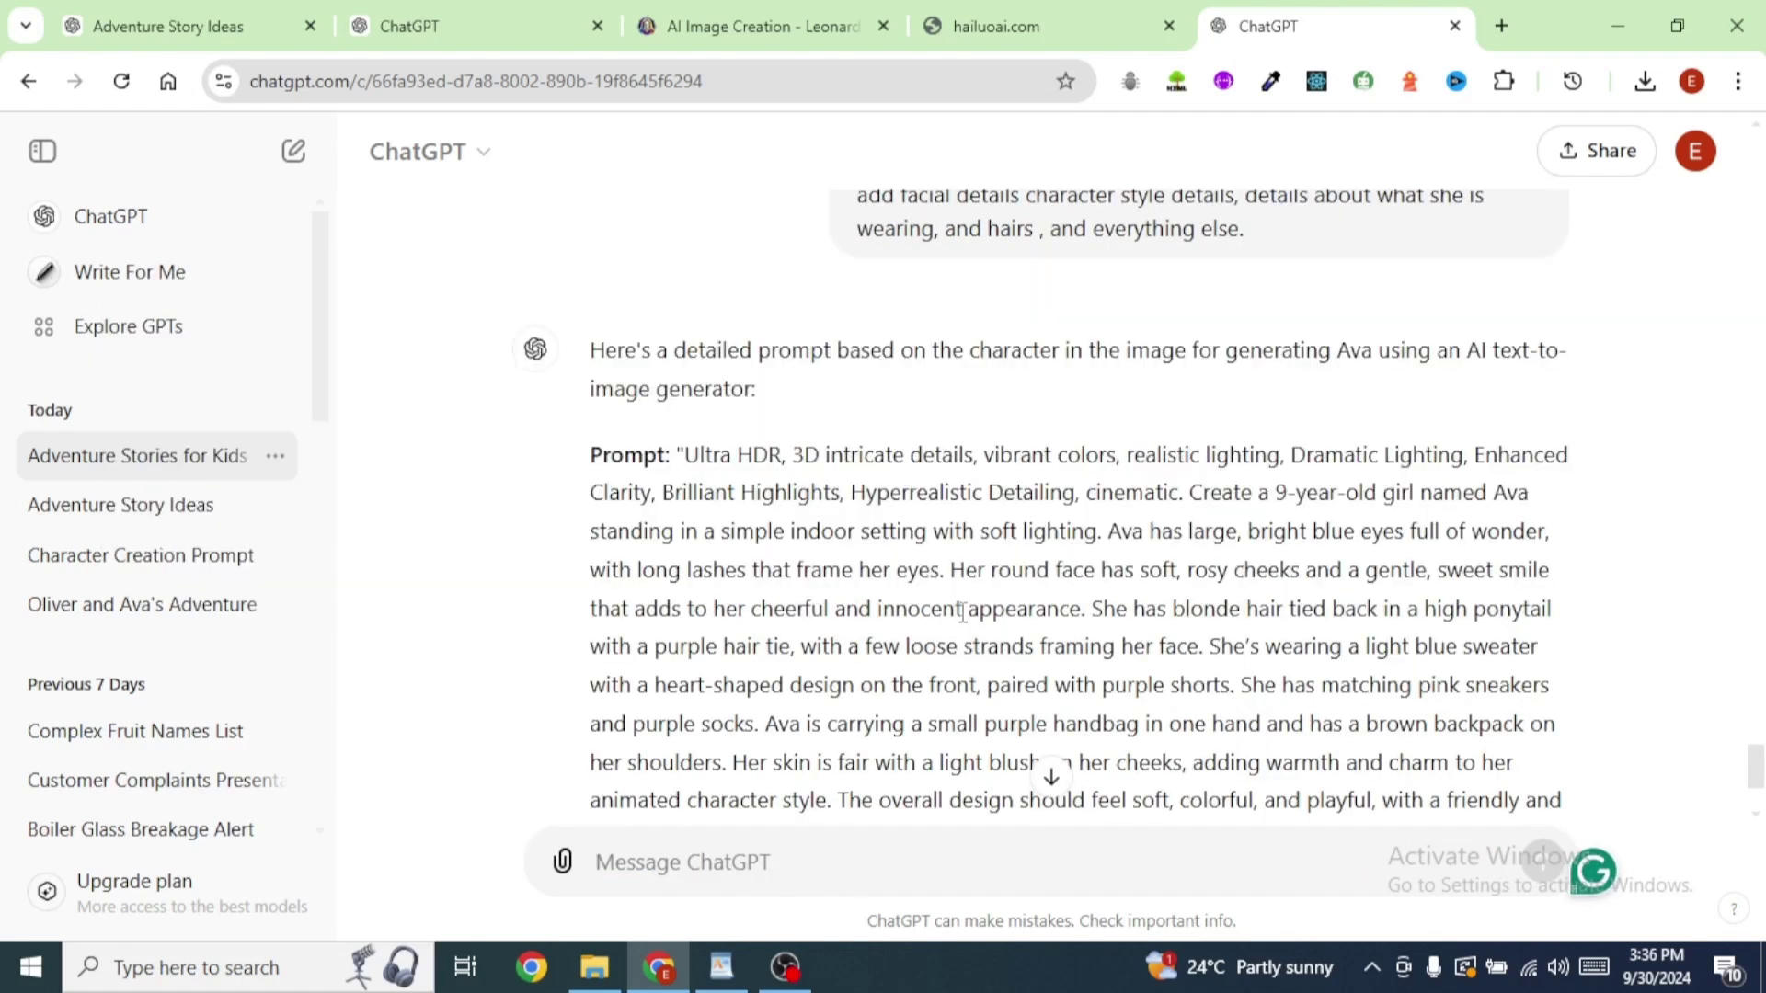
{"action": "scroll", "coordinate": [972, 612], "scroll_direction": "down", "scroll_amount": 3}
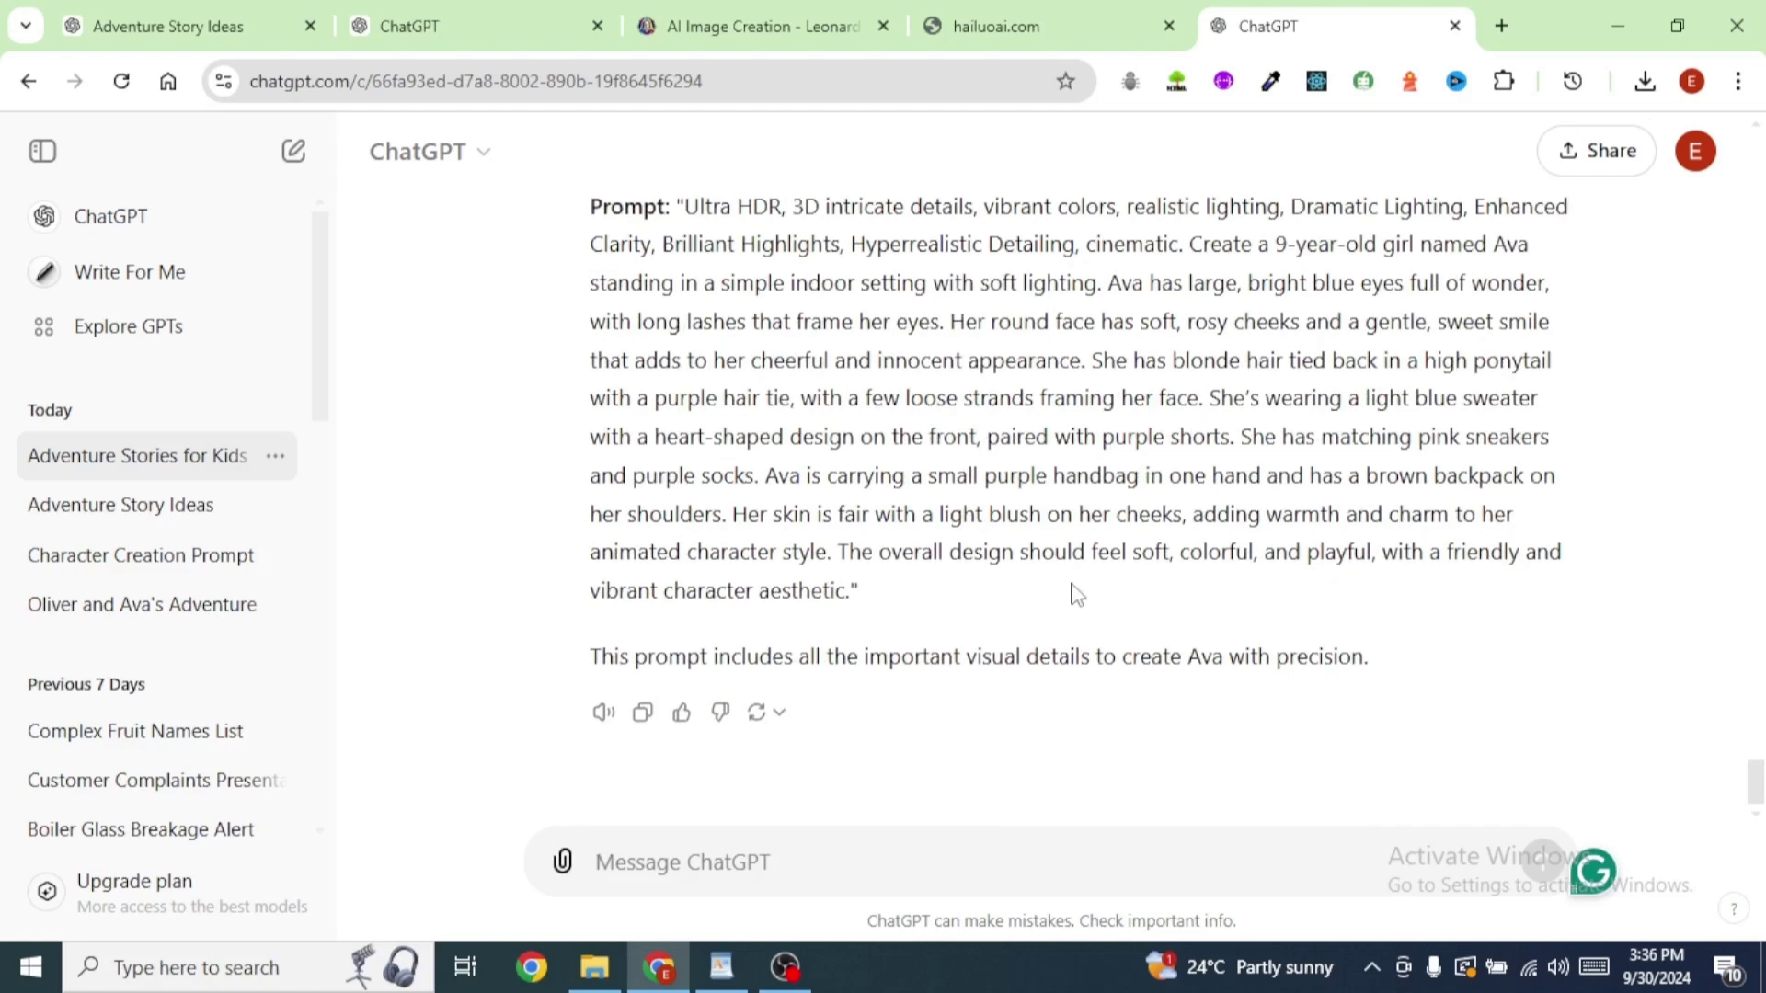
{"action": "scroll", "coordinate": [925, 610], "scroll_direction": "up", "scroll_amount": 2}
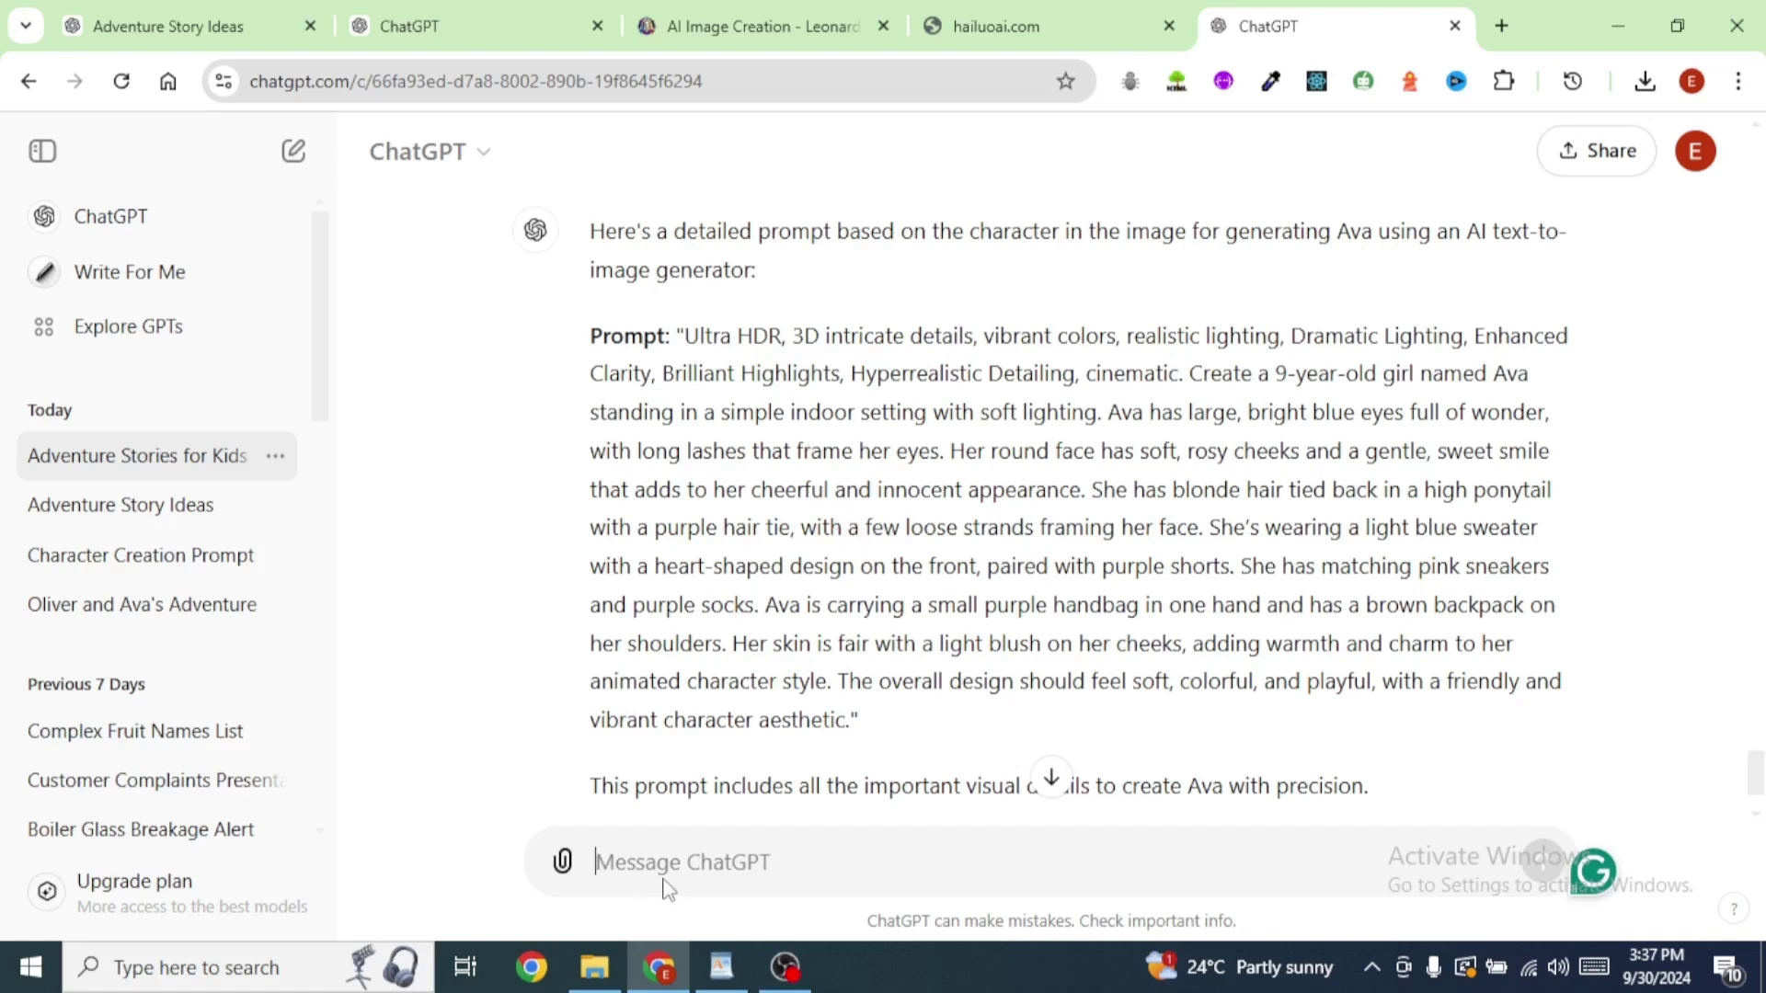
Instruct ChatGPT to add Oliver's full description, from his face and clothing to the animated style, to any scene prompt where his name appears
{"action": "type", "text": "In any scene where Oliver's name appears, you will add these details to the prompt:"}
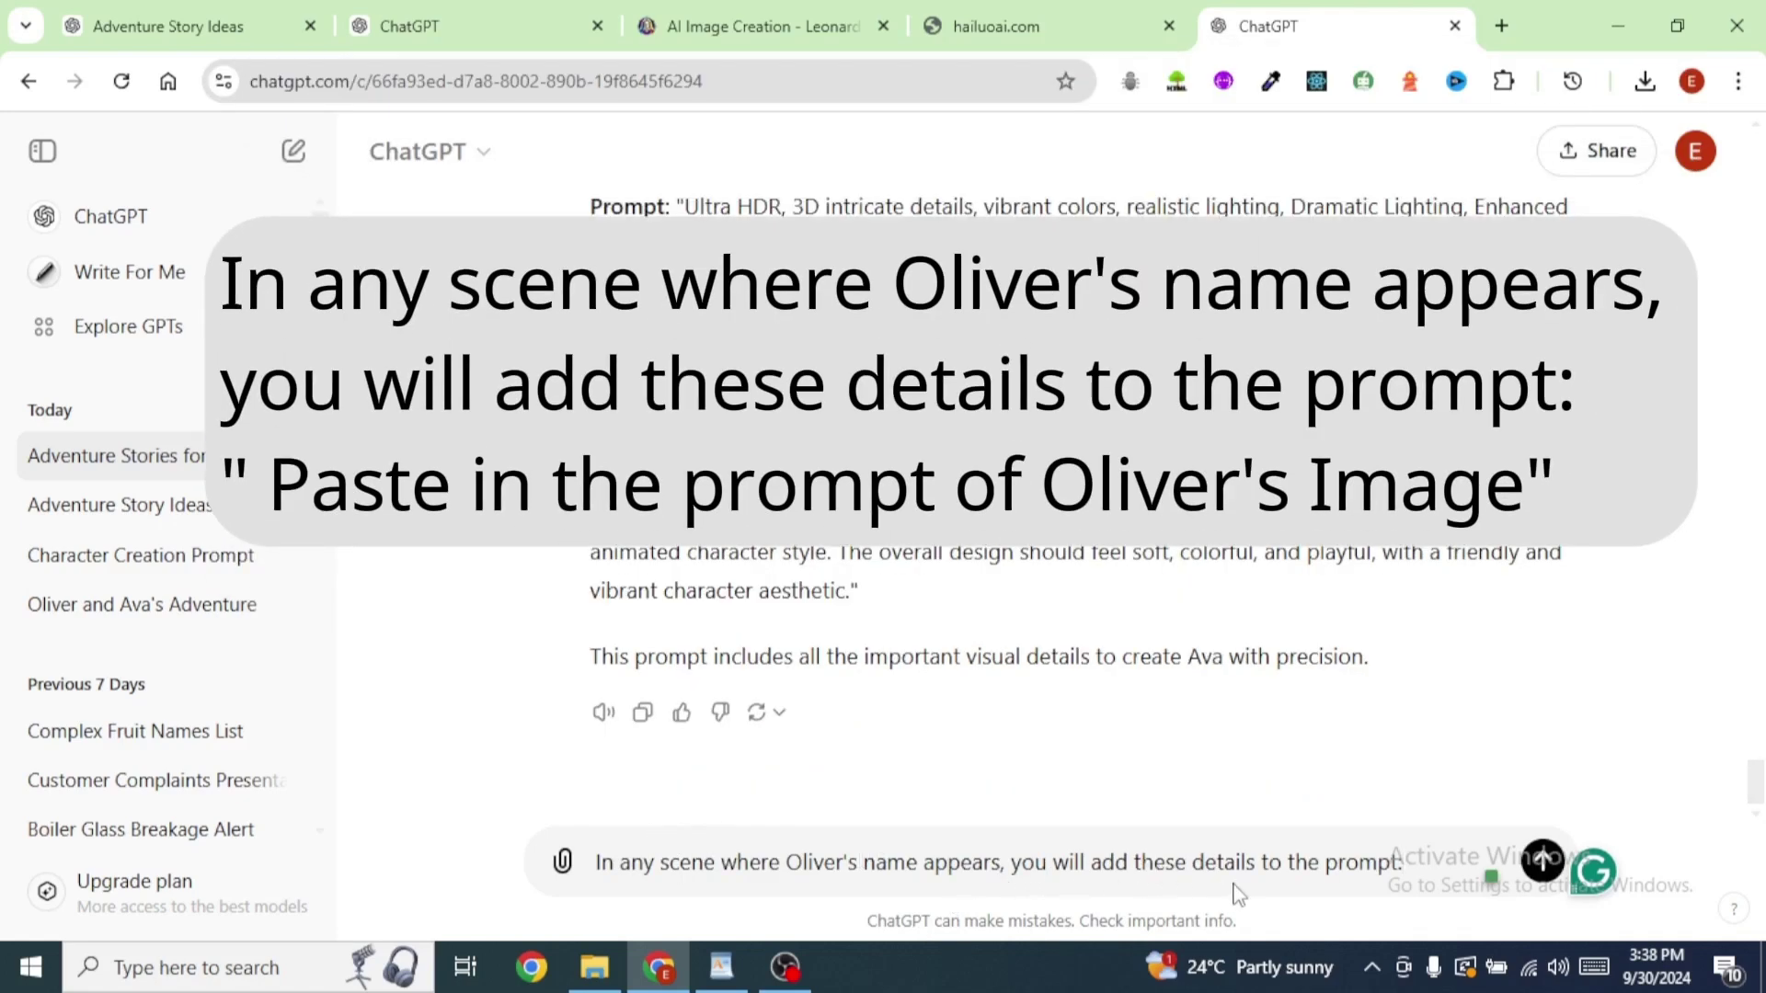
{"action": "scroll", "coordinate": [1390, 874], "scroll_direction": "up", "scroll_amount": 10}
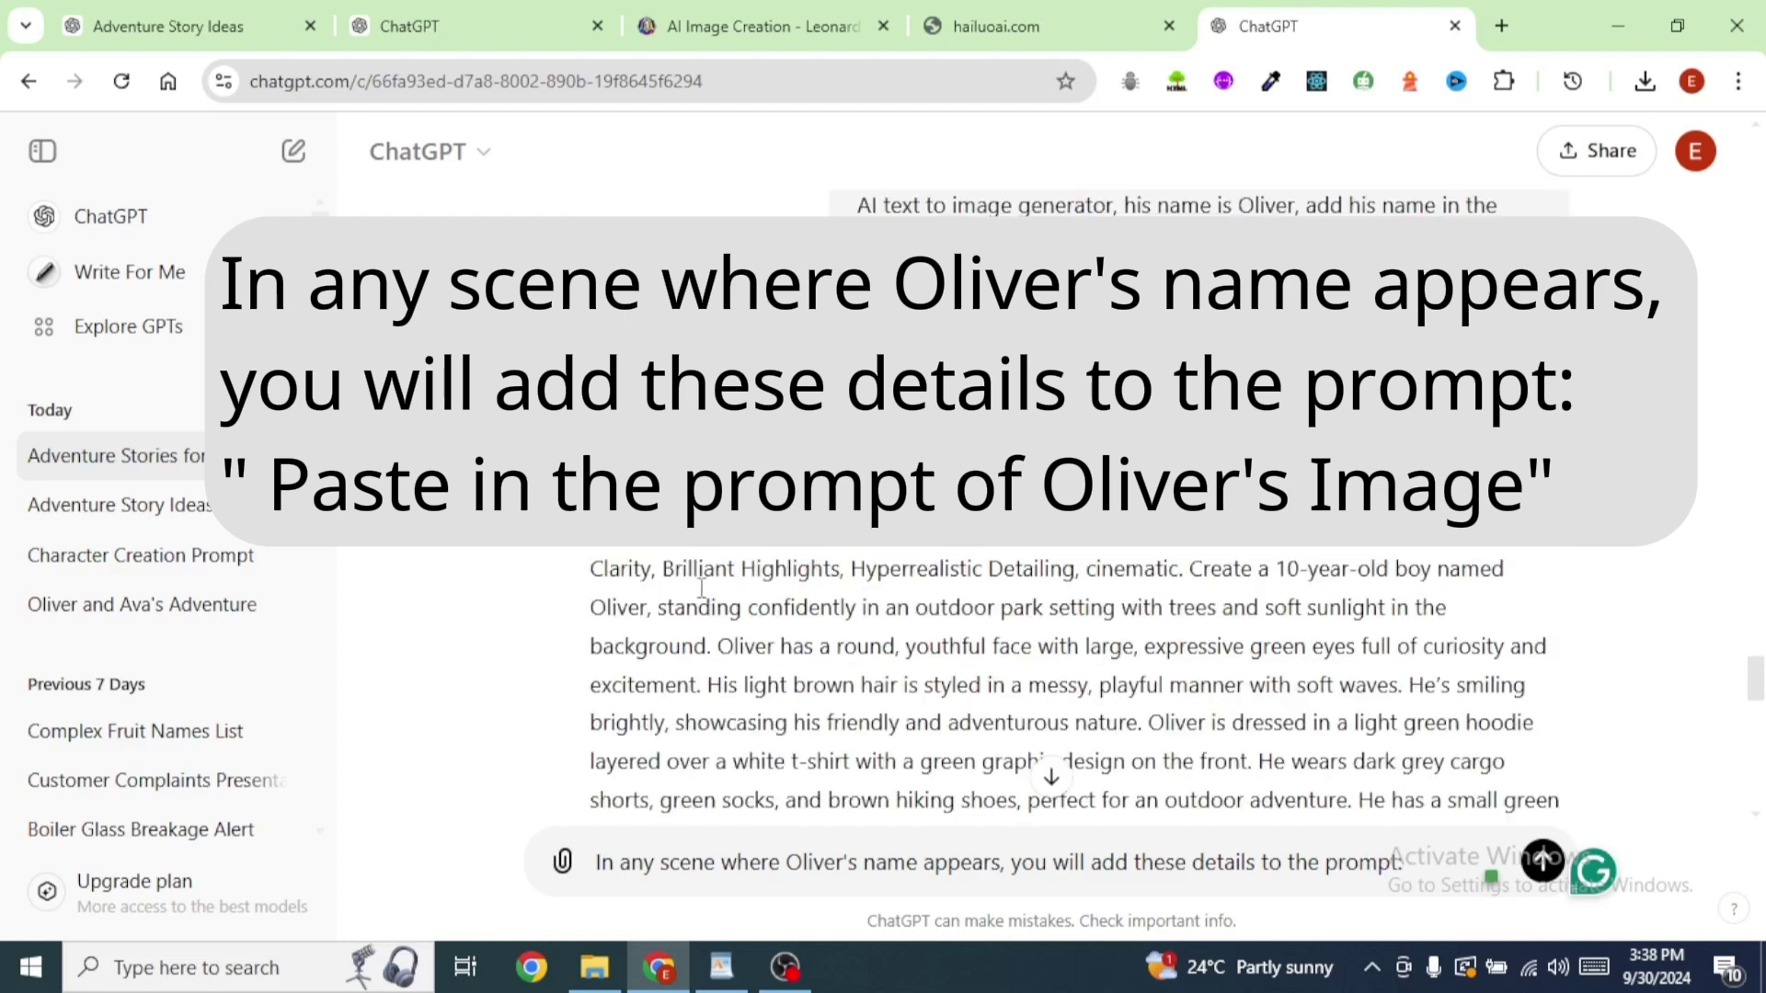
{"action": "scroll", "coordinate": [1402, 861], "scroll_direction": "down", "scroll_amount": 5}
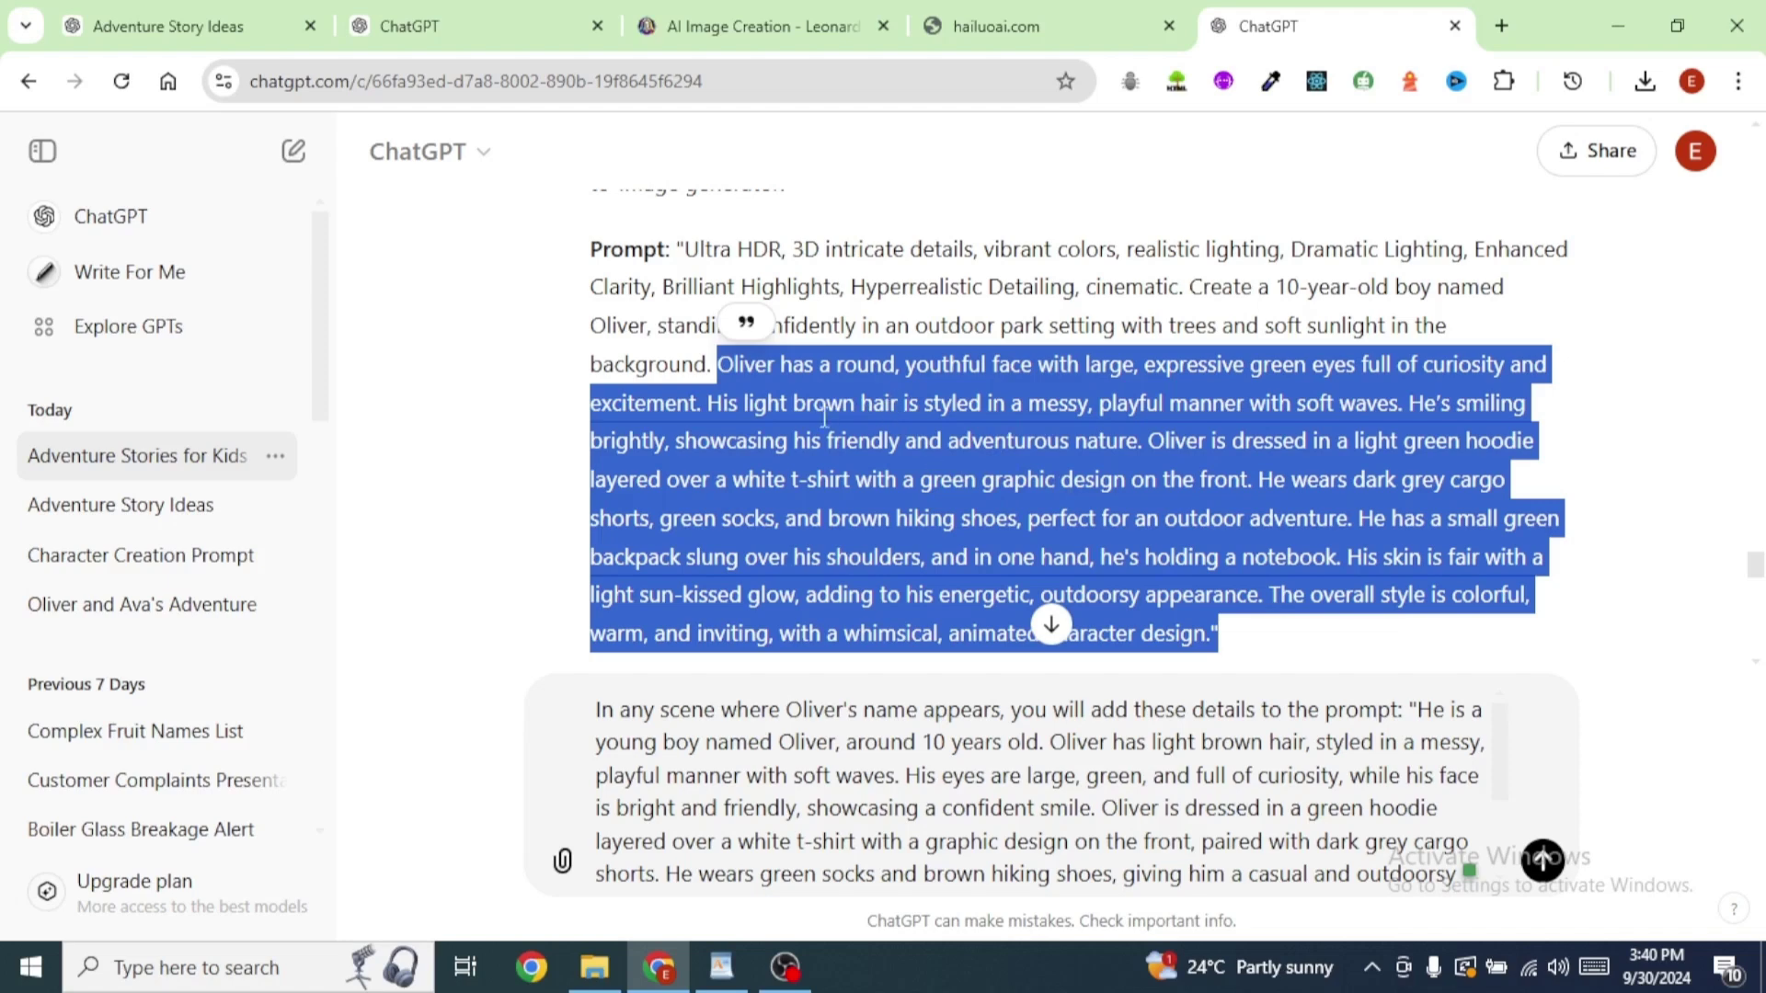
{"action": "scroll", "coordinate": [943, 442], "scroll_direction": "up", "scroll_amount": 1}
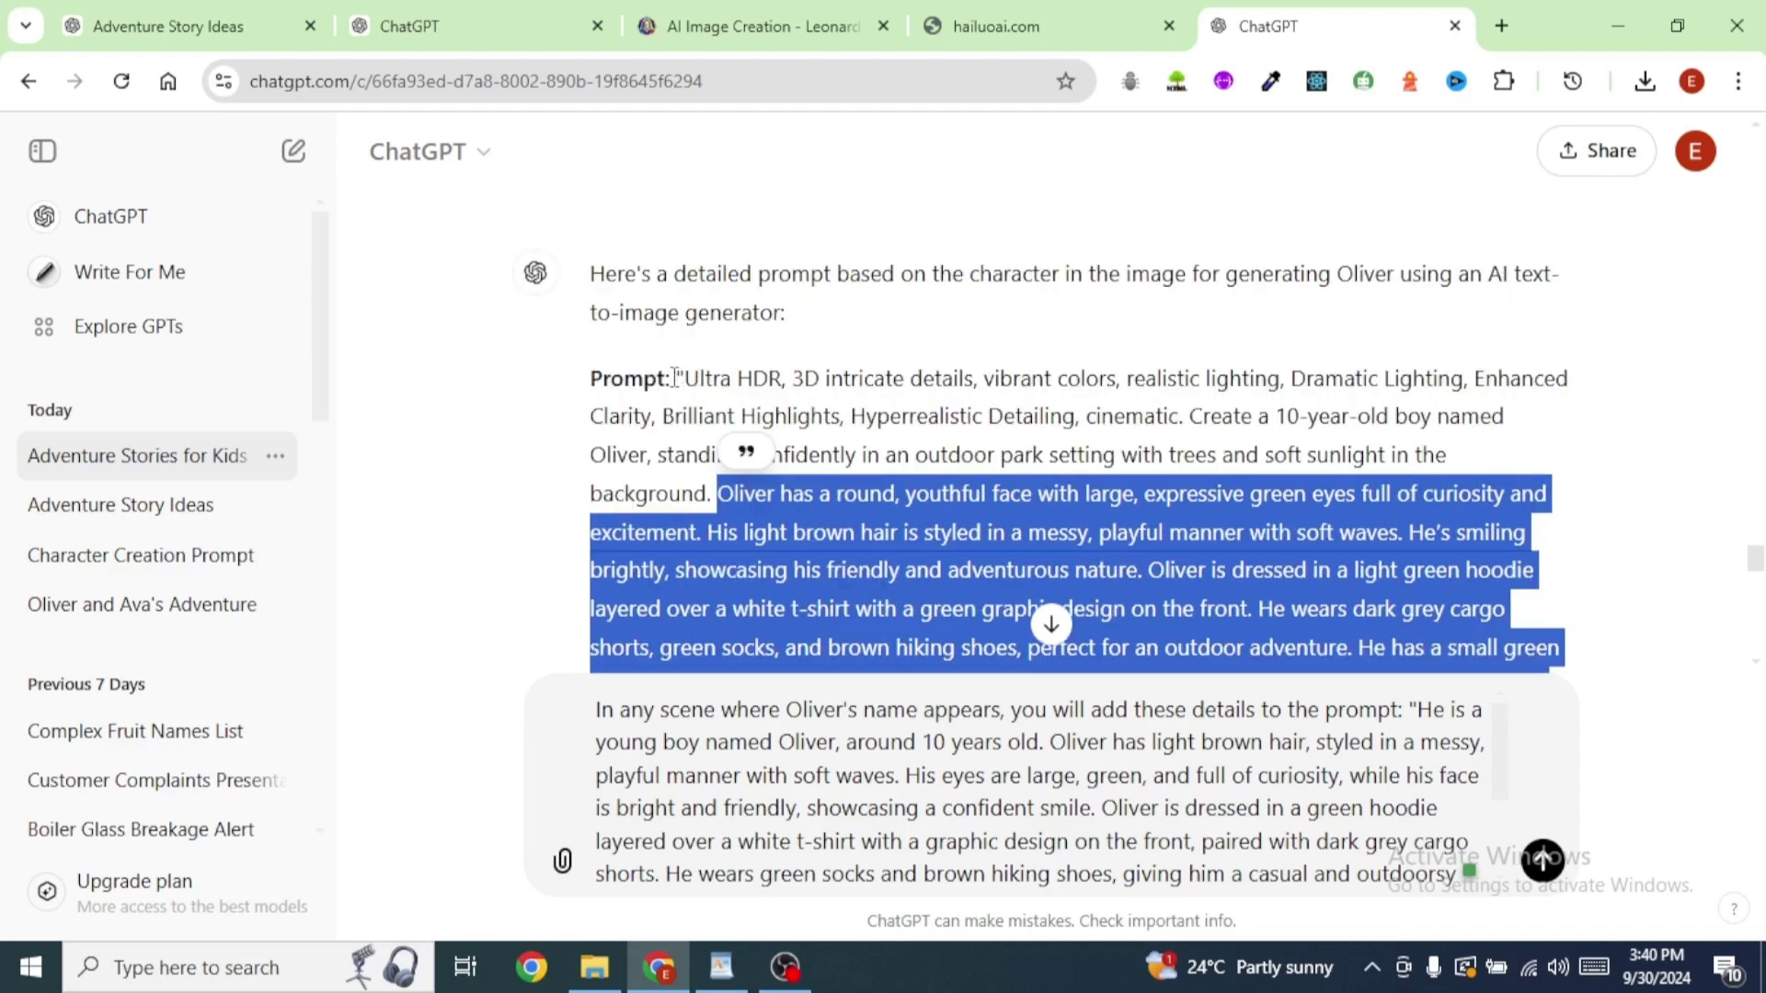
{"action": "left_click_drag", "start_coordinate": [682, 368], "coordinate": [780, 444]}
{"action": "left_click", "coordinate": [1454, 461]}
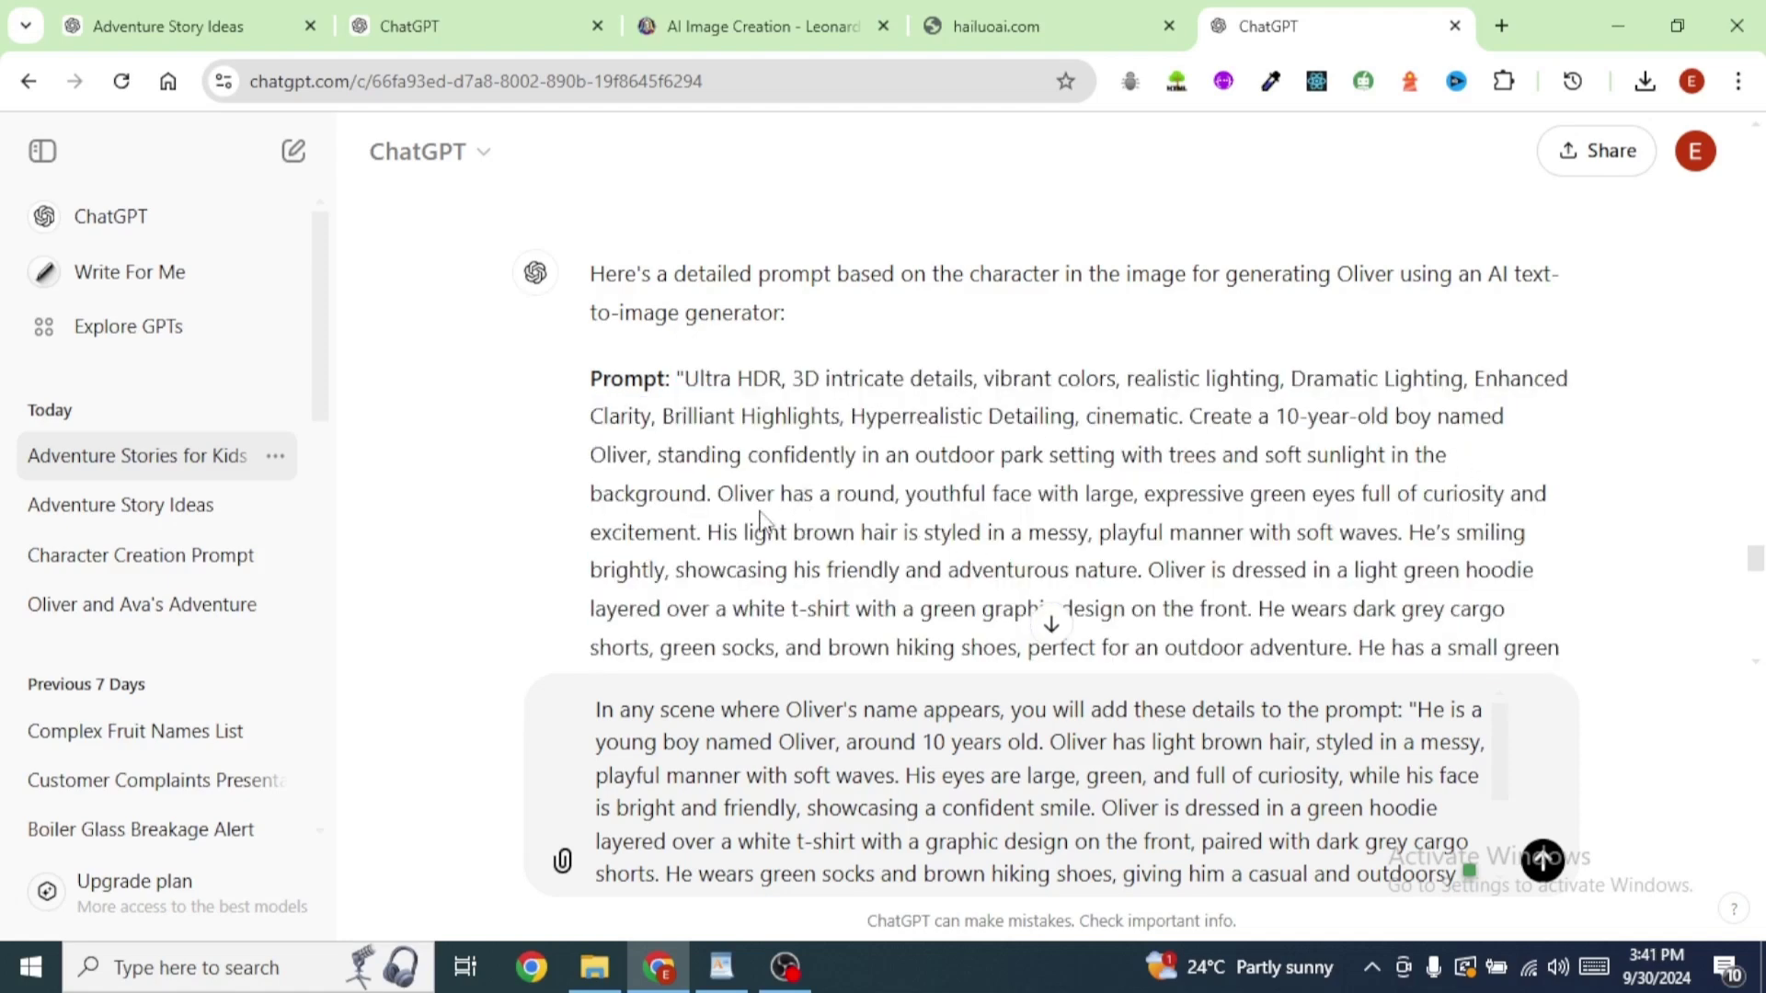
{"action": "left_click_drag", "start_coordinate": [717, 494], "coordinate": [1212, 607]}
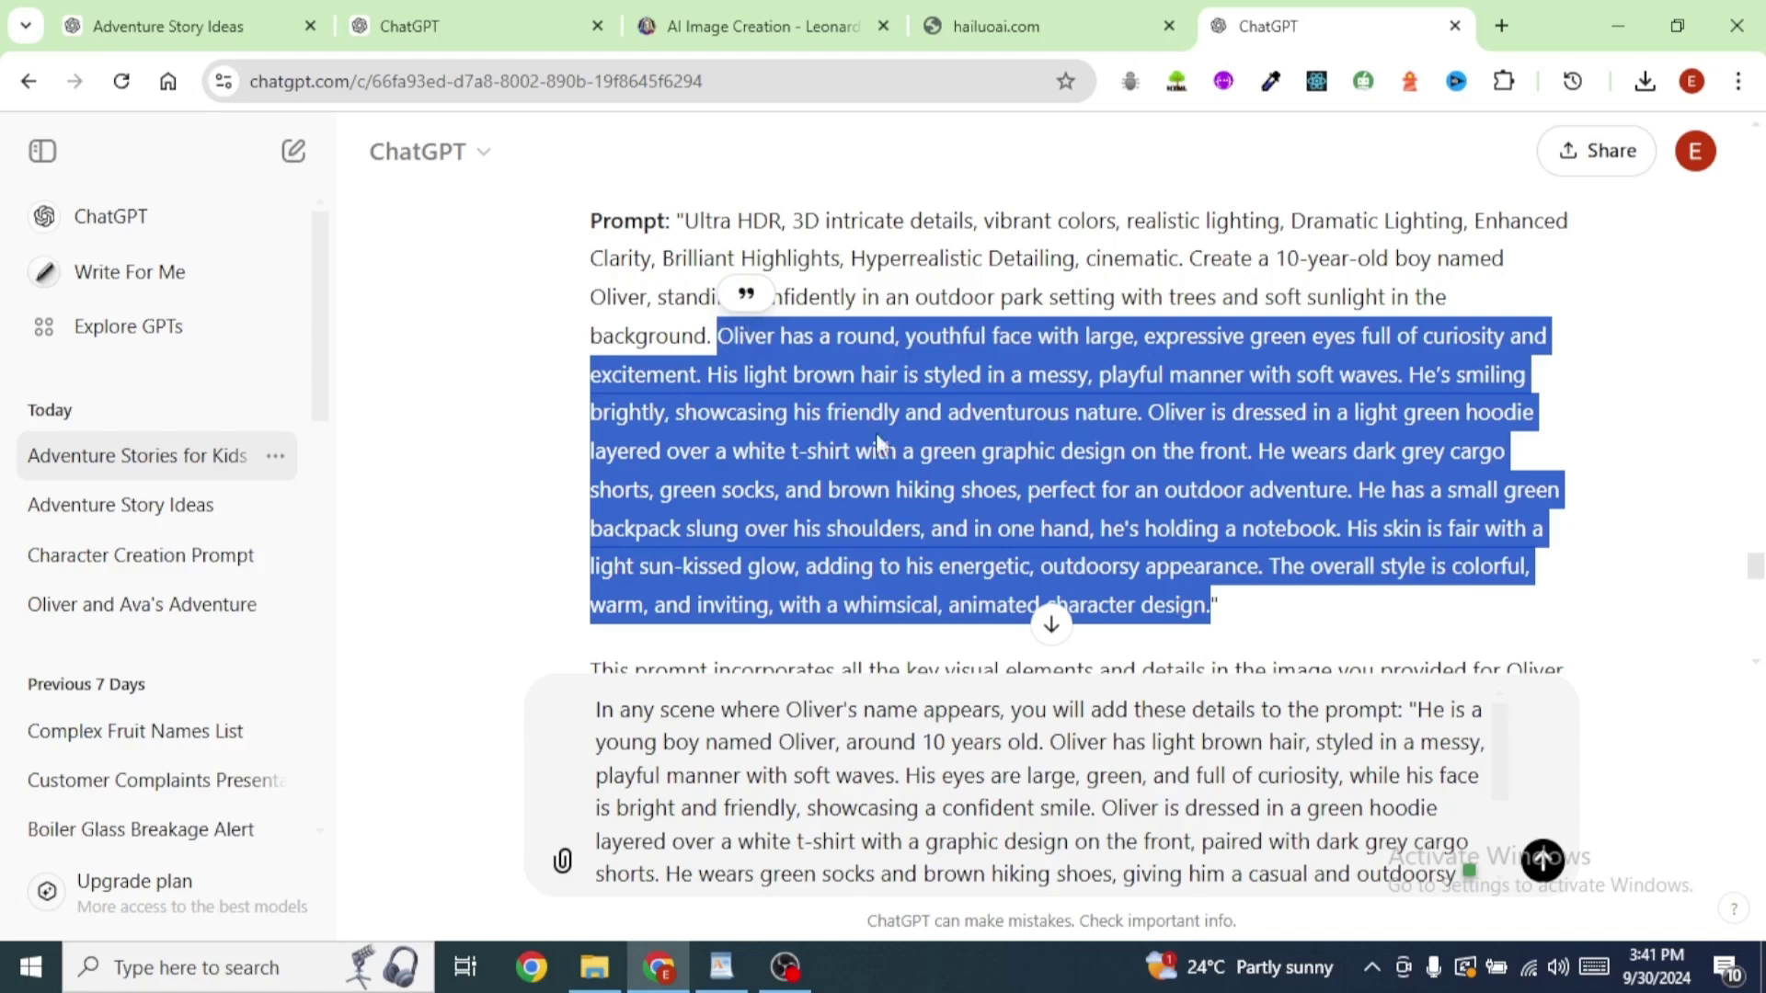
{"action": "scroll", "coordinate": [1198, 797], "scroll_direction": "down", "scroll_amount": 3}
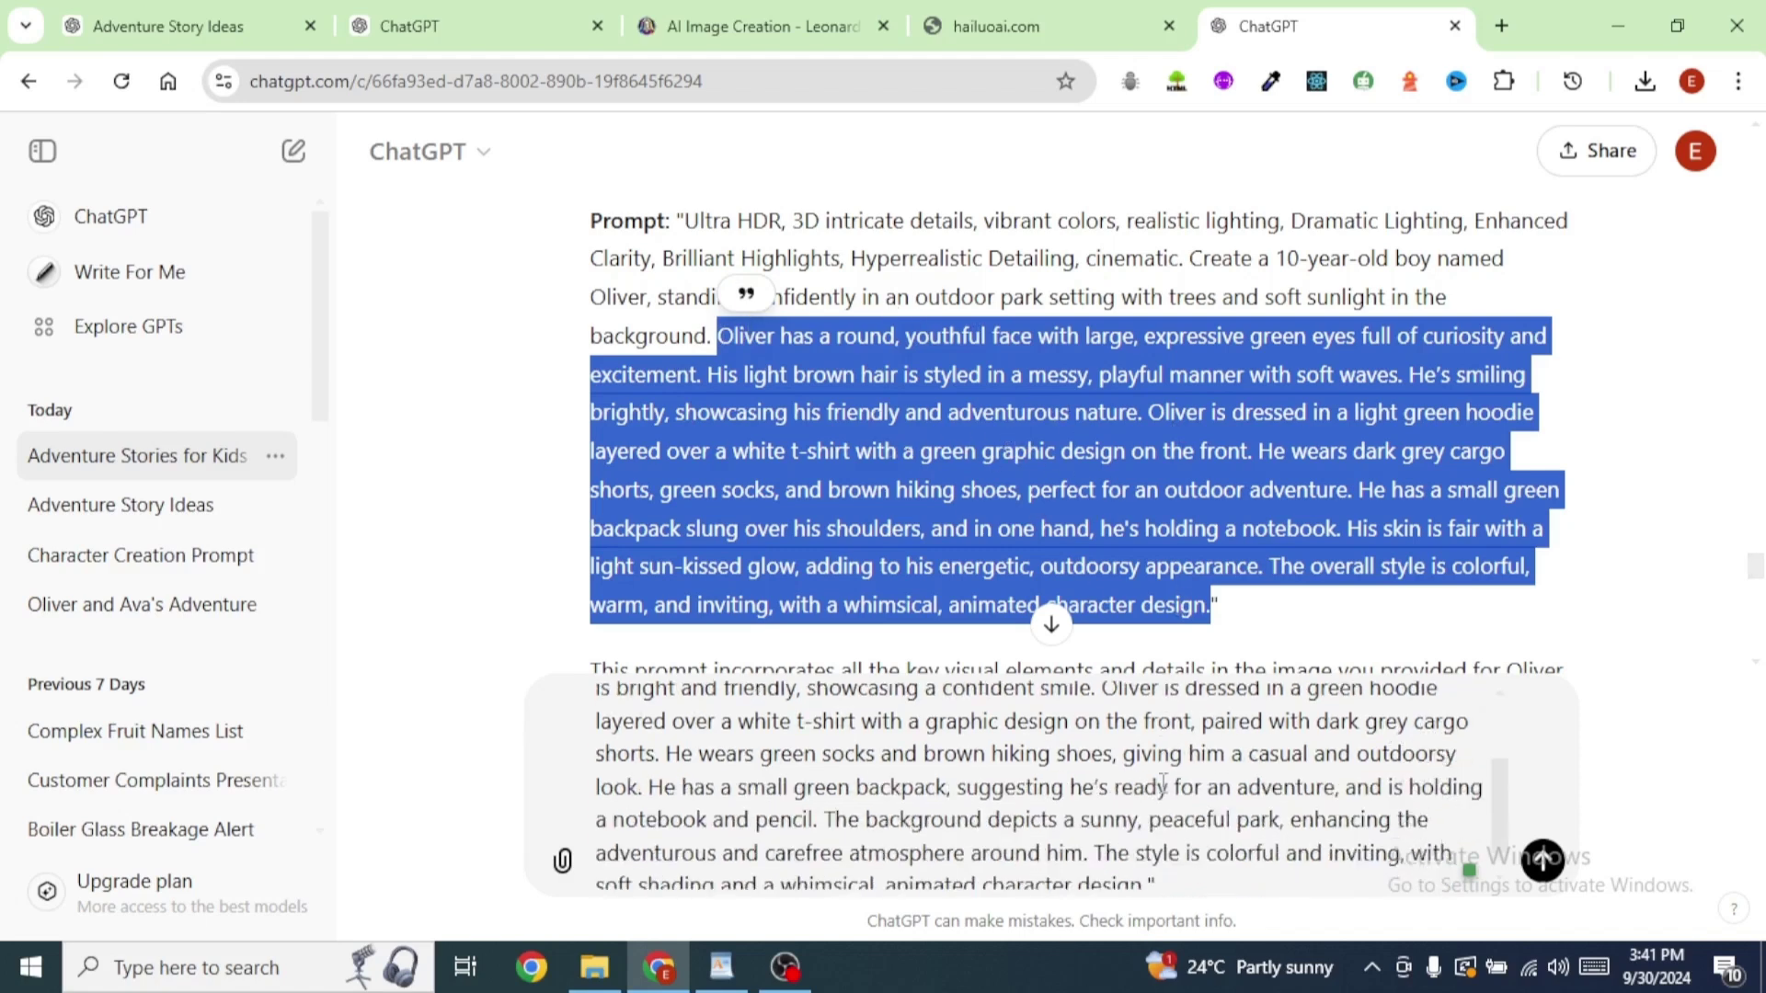
{"action": "left_click", "coordinate": [1184, 861]}
{"action": "key", "text": "Return"}
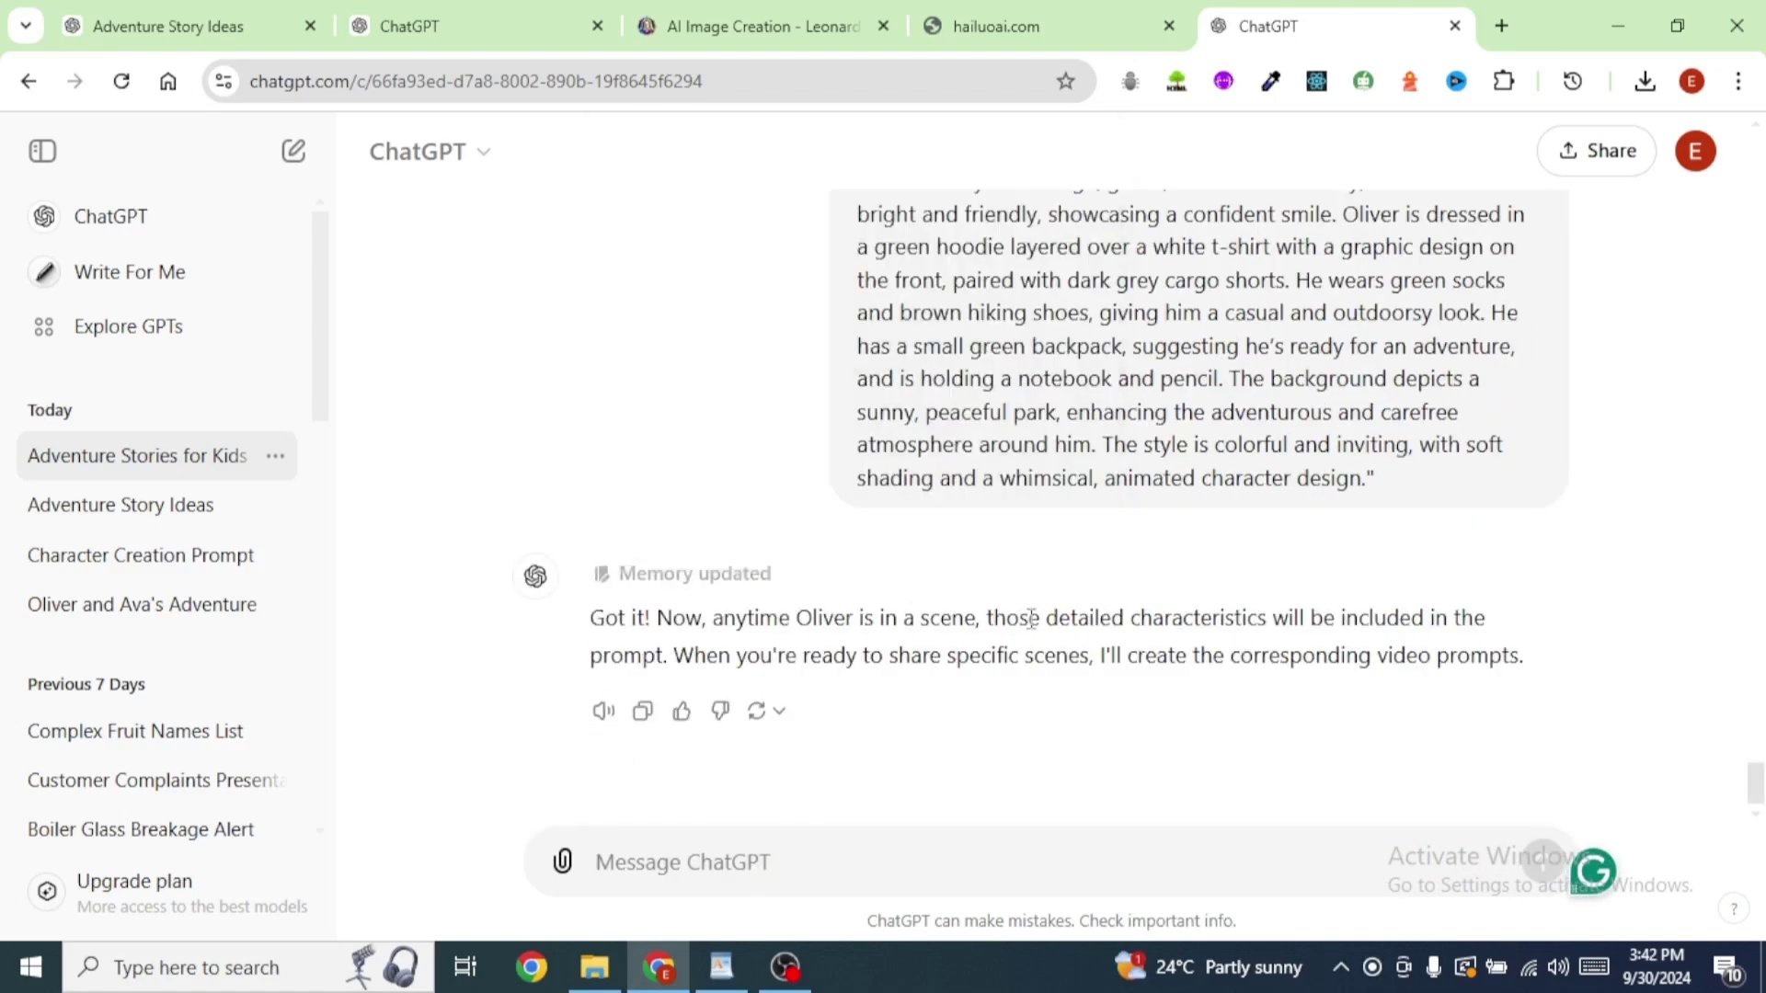
Copy the opening sentence "In any scene where Oliver's name appears, you will add these details to the prompt:" into a new message
{"action": "scroll", "coordinate": [1201, 548], "scroll_direction": "up", "scroll_amount": 4}
{"action": "scroll", "coordinate": [1197, 543], "scroll_direction": "up", "scroll_amount": 3}
{"action": "scroll", "coordinate": [1197, 543], "scroll_direction": "down", "scroll_amount": 3}
{"action": "left_click_drag", "start_coordinate": [999, 503], "coordinate": [853, 478]}
{"action": "key", "text": "ctrl+c"}
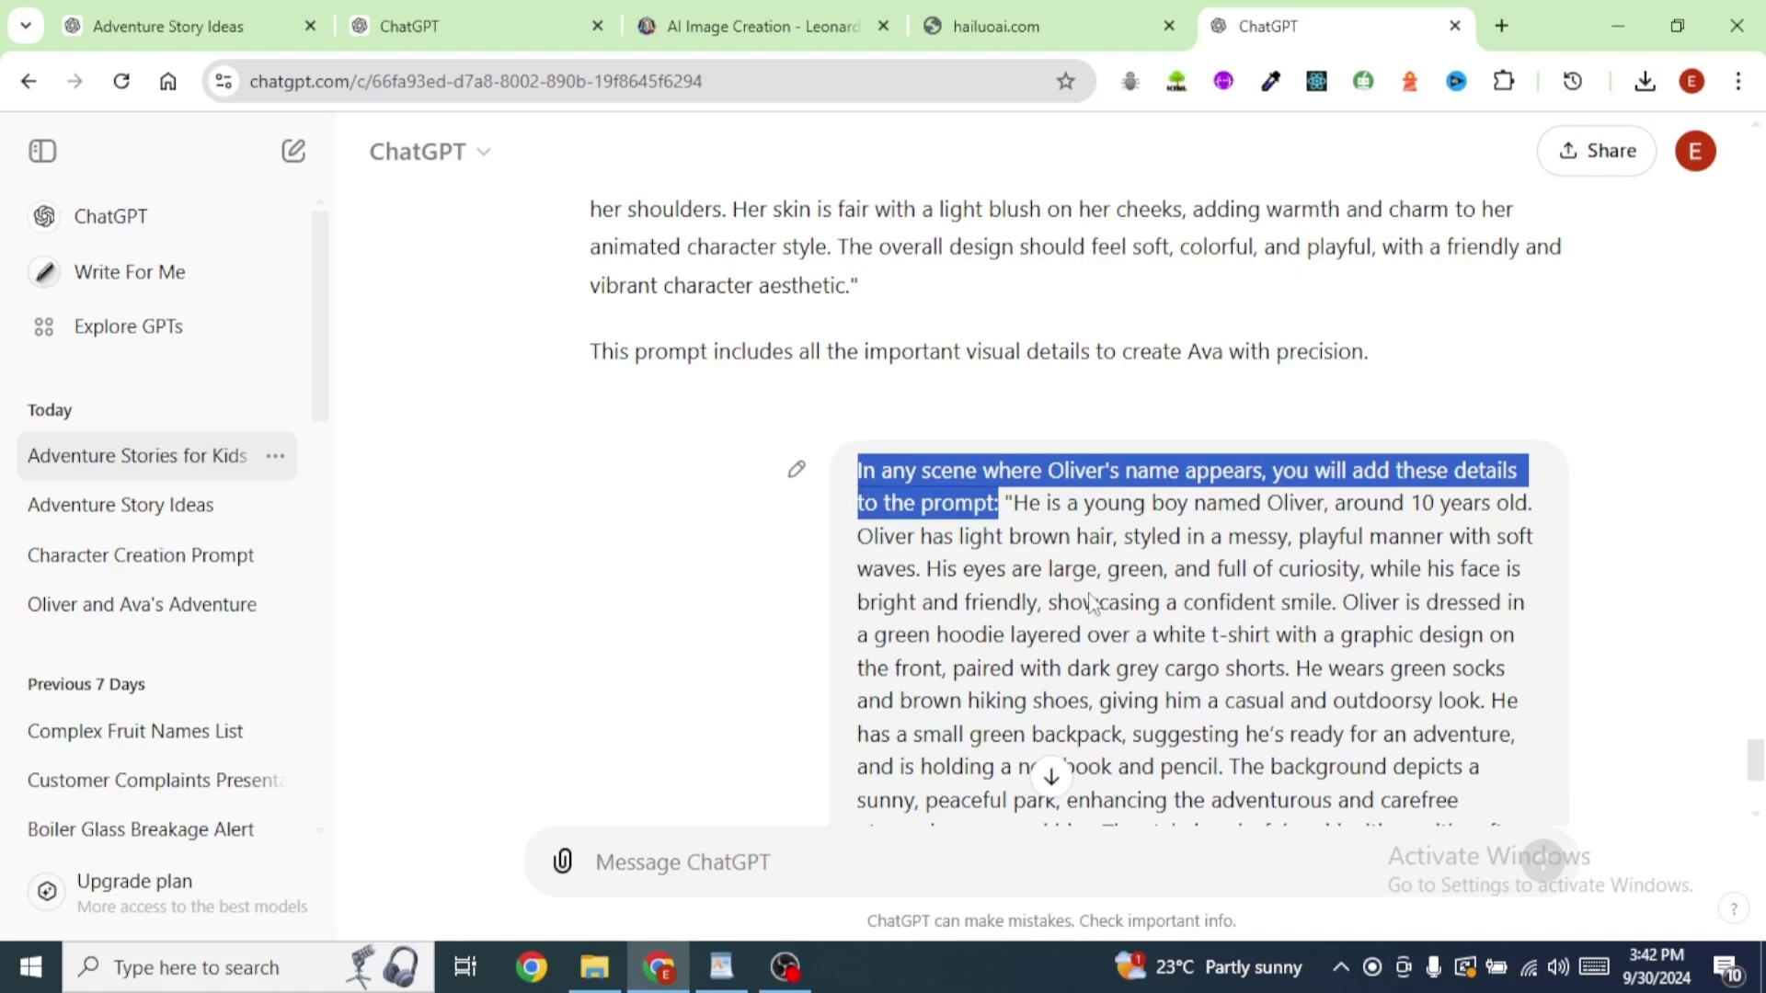
{"action": "scroll", "coordinate": [1036, 603], "scroll_direction": "down", "scroll_amount": 5}
{"action": "left_click", "coordinate": [671, 860]}
{"action": "key", "text": "ctrl+v"}
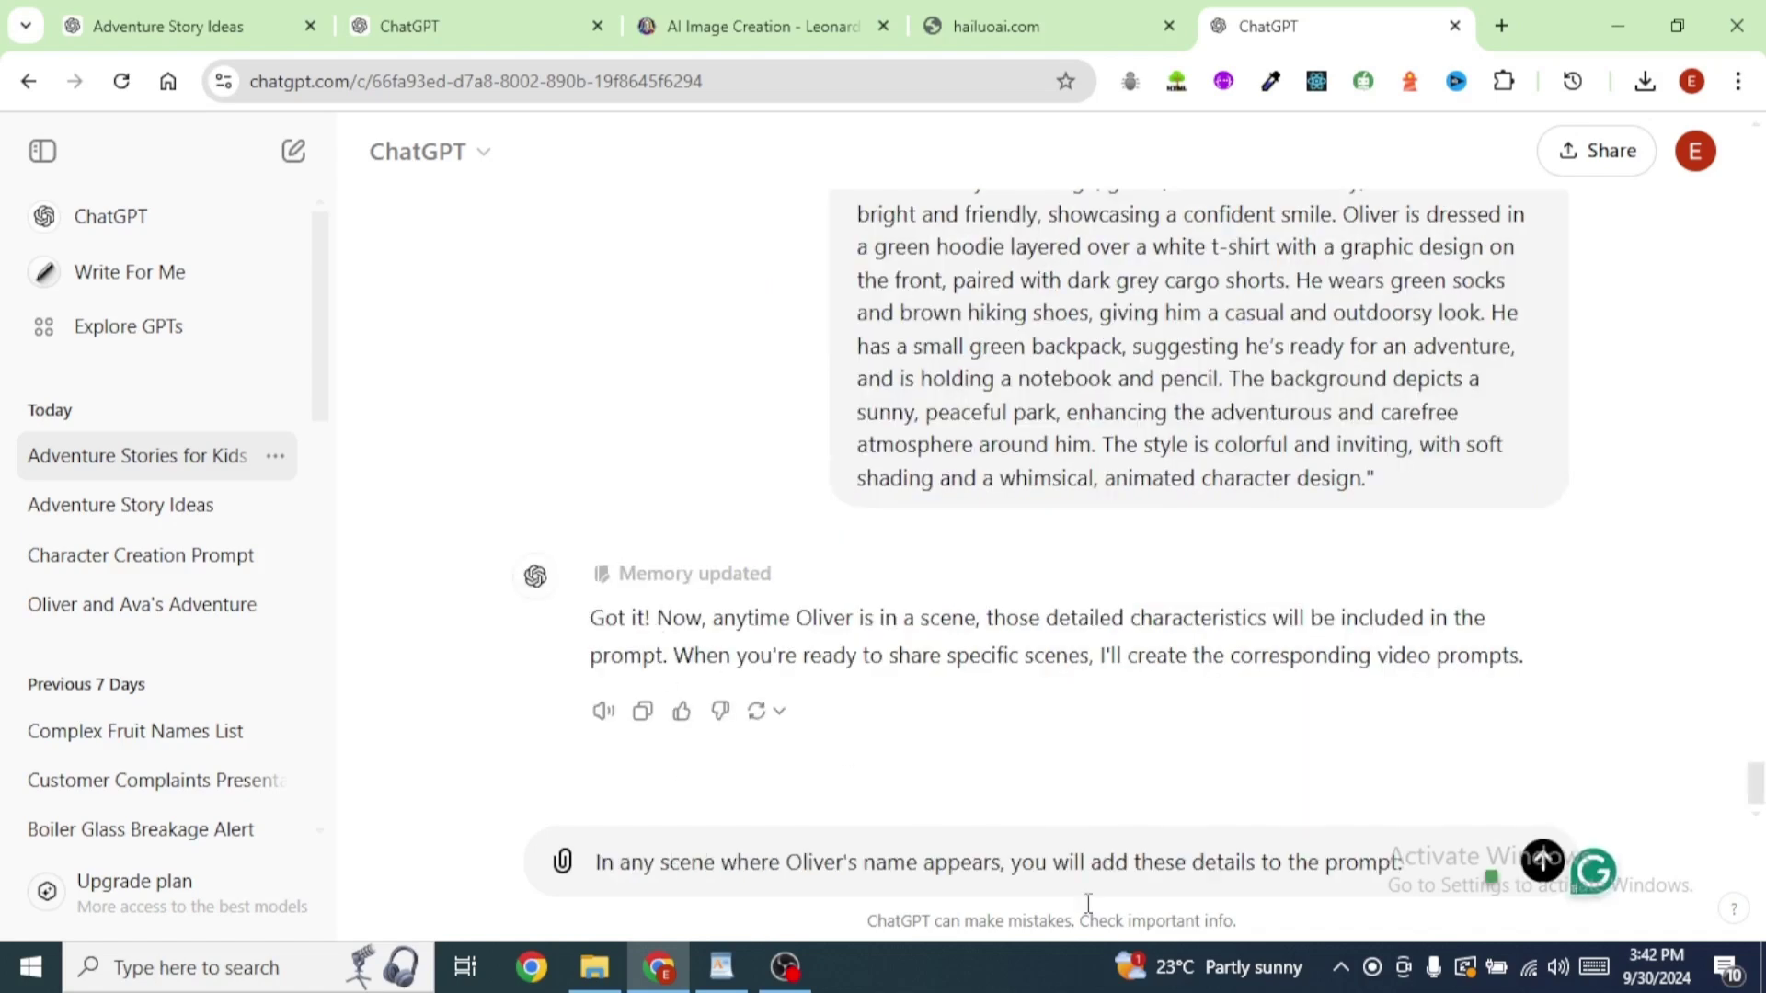
Change the name in the drafted instruction from Oliver's to Ava's
{"action": "left_click", "coordinate": [844, 863]}
{"action": "key", "text": "BackSpace"}
{"action": "key", "text": "BackSpace"}
{"action": "key", "text": "BackSpace"}
{"action": "key", "text": "BackSpace"}
{"action": "key", "text": "BackSpace"}
{"action": "key", "text": "BackSpace"}
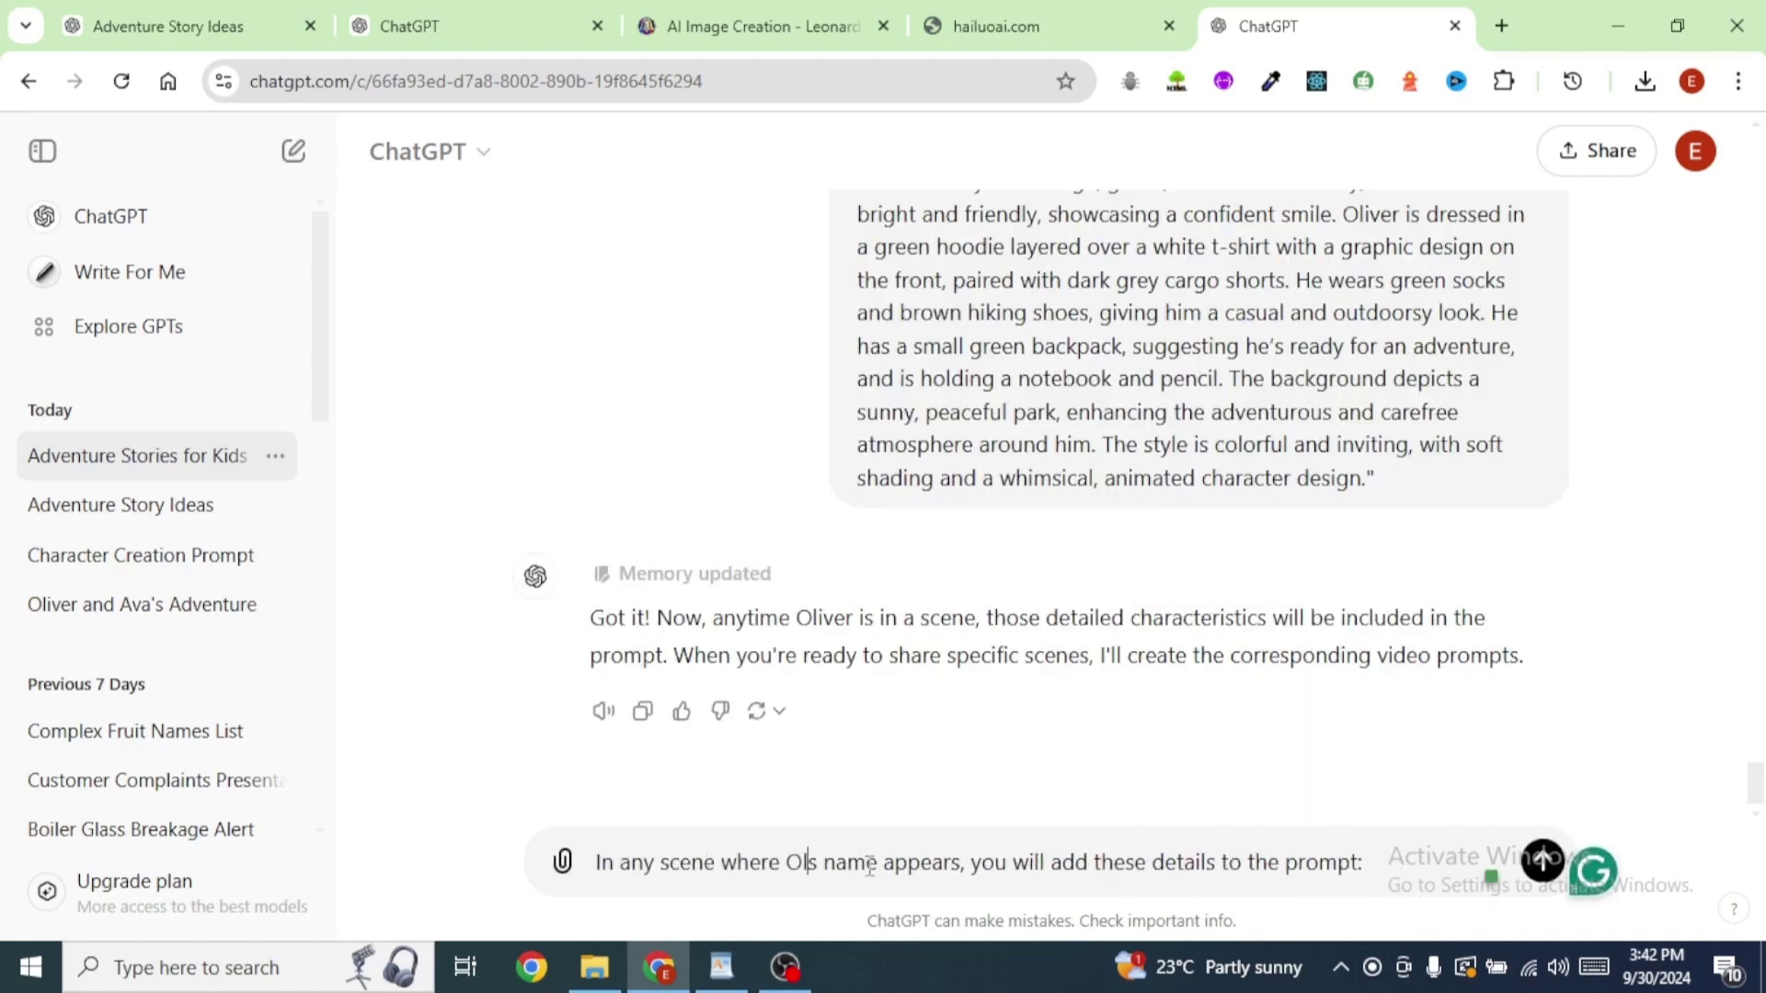
{"action": "key", "text": "BackSpace"}
{"action": "type", "text": "Ava"}
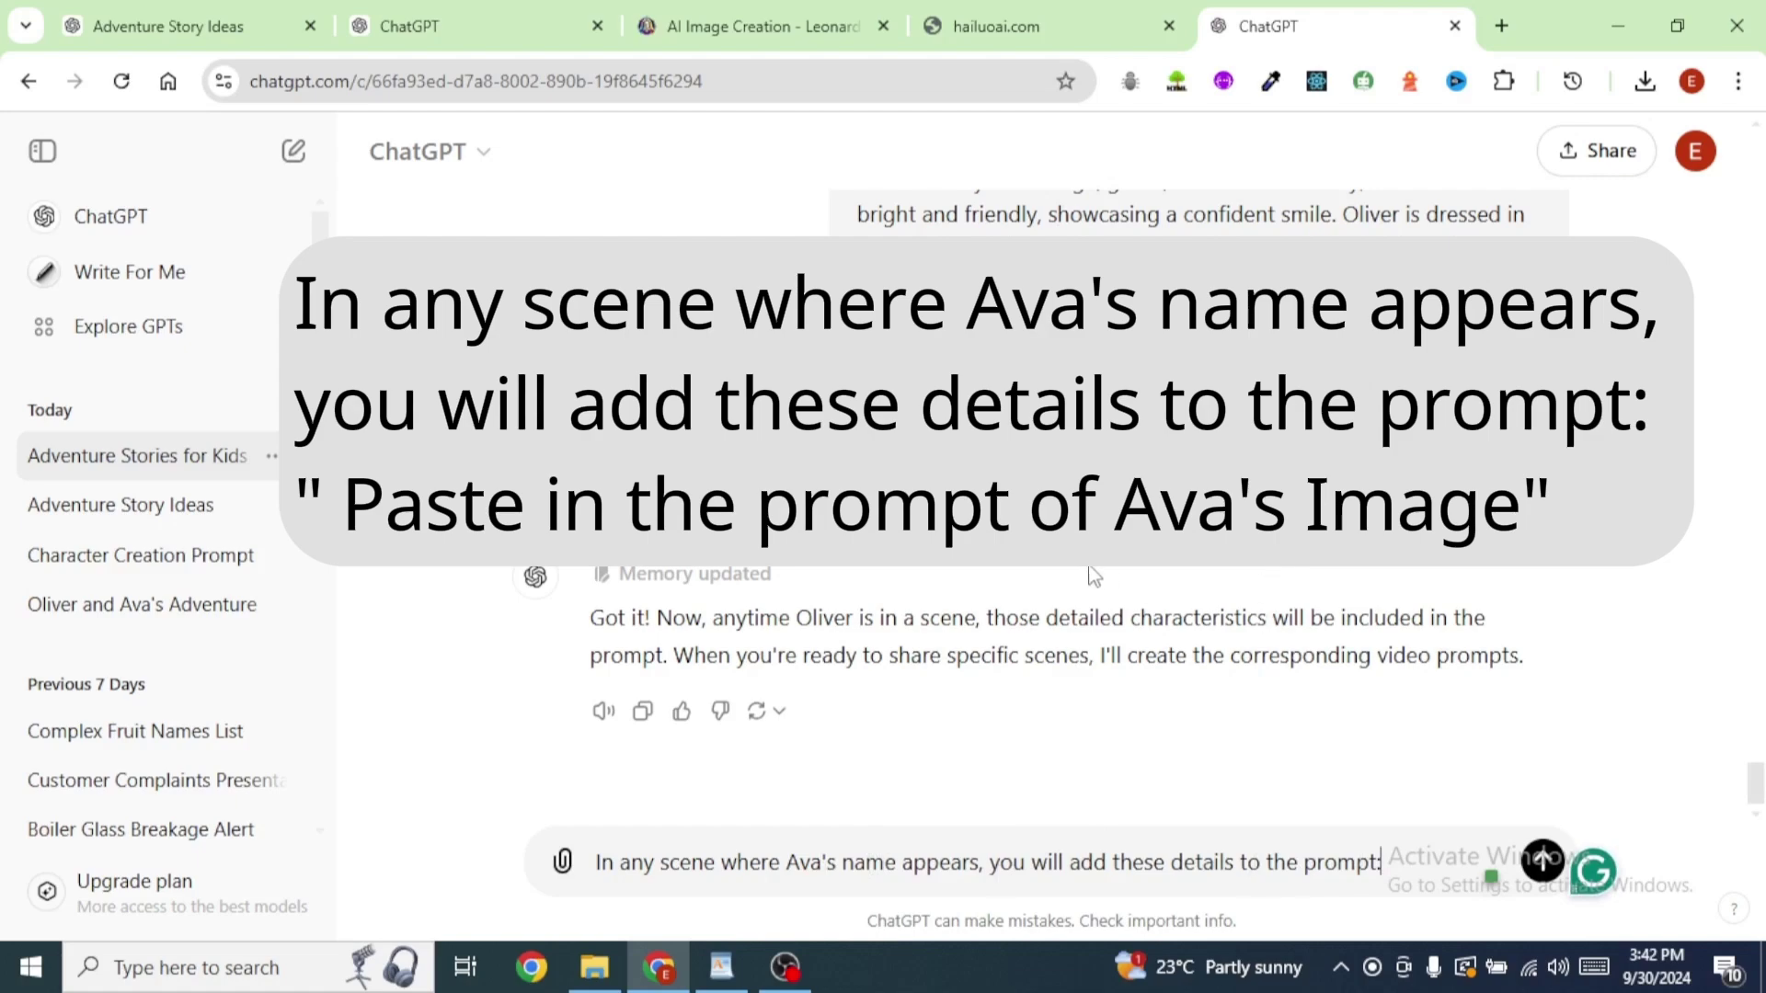
Instruct ChatGPT to add Ava's full description, from her age and face to her clothing and animated style, to any scene prompt where her name appears
{"action": "scroll", "coordinate": [1111, 568], "scroll_direction": "up", "scroll_amount": 2}
{"action": "scroll", "coordinate": [1110, 567], "scroll_direction": "up", "scroll_amount": 10}
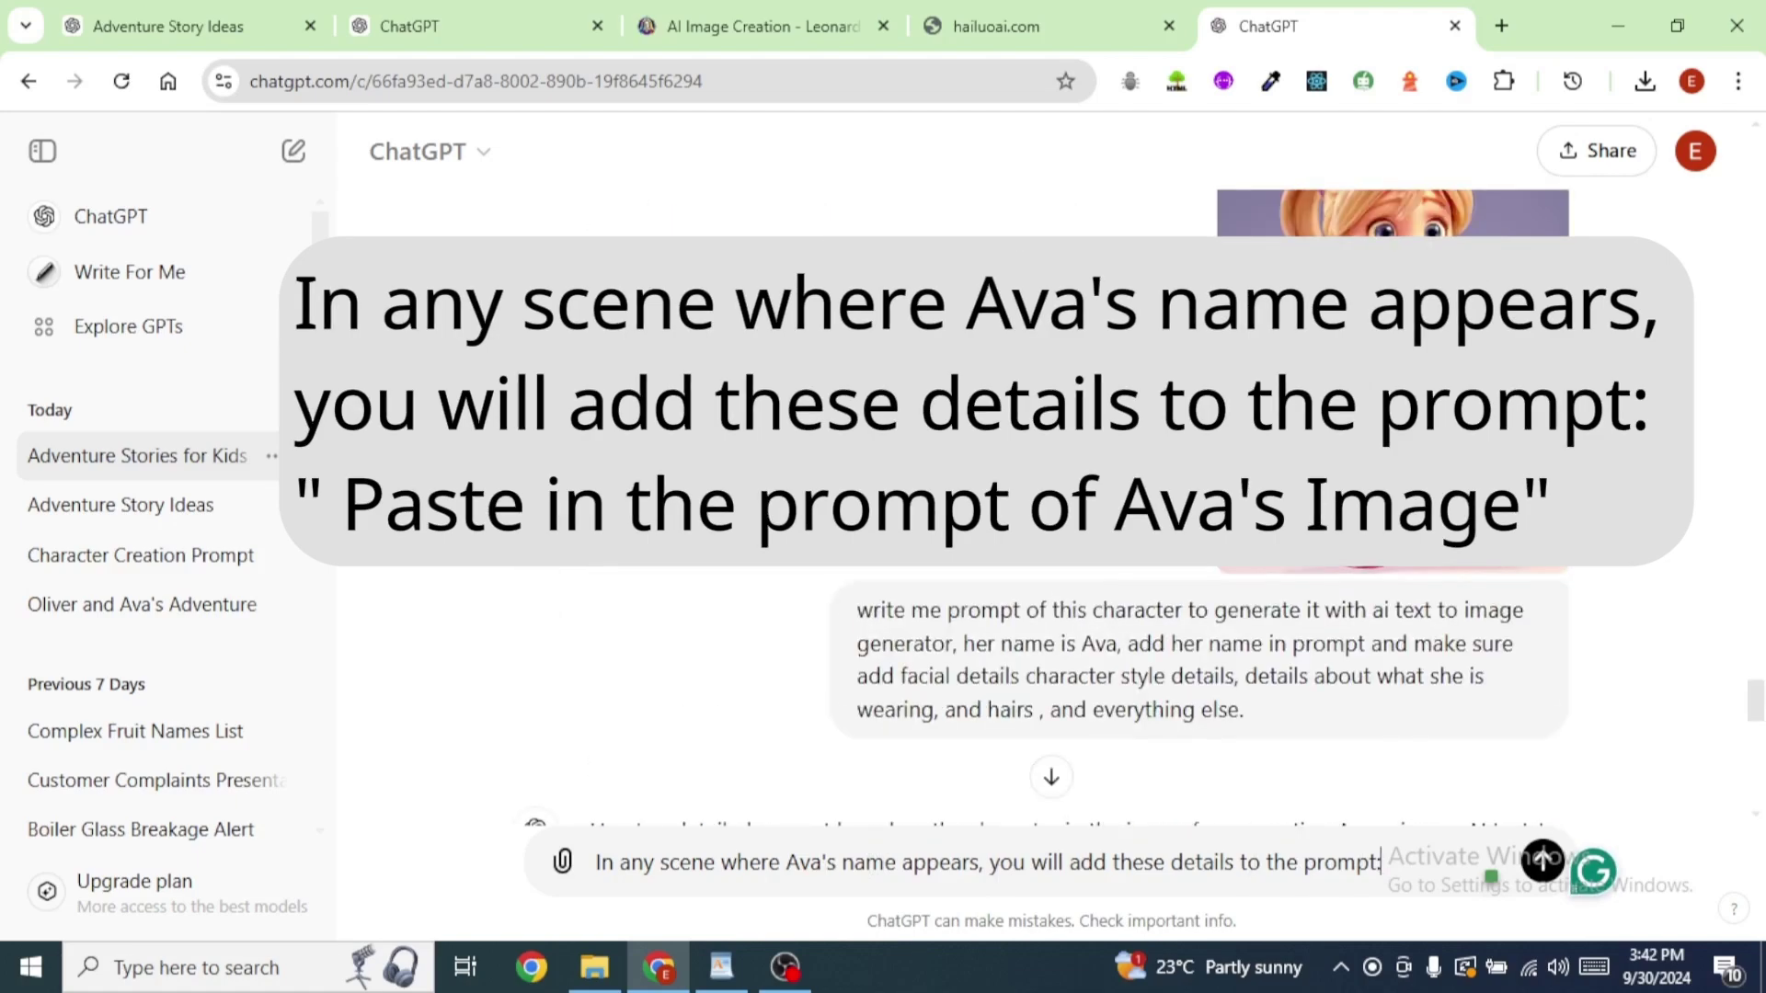
{"action": "scroll", "coordinate": [1288, 442], "scroll_direction": "down", "scroll_amount": 5}
{"action": "left_click_drag", "start_coordinate": [1109, 366], "coordinate": [860, 674]}
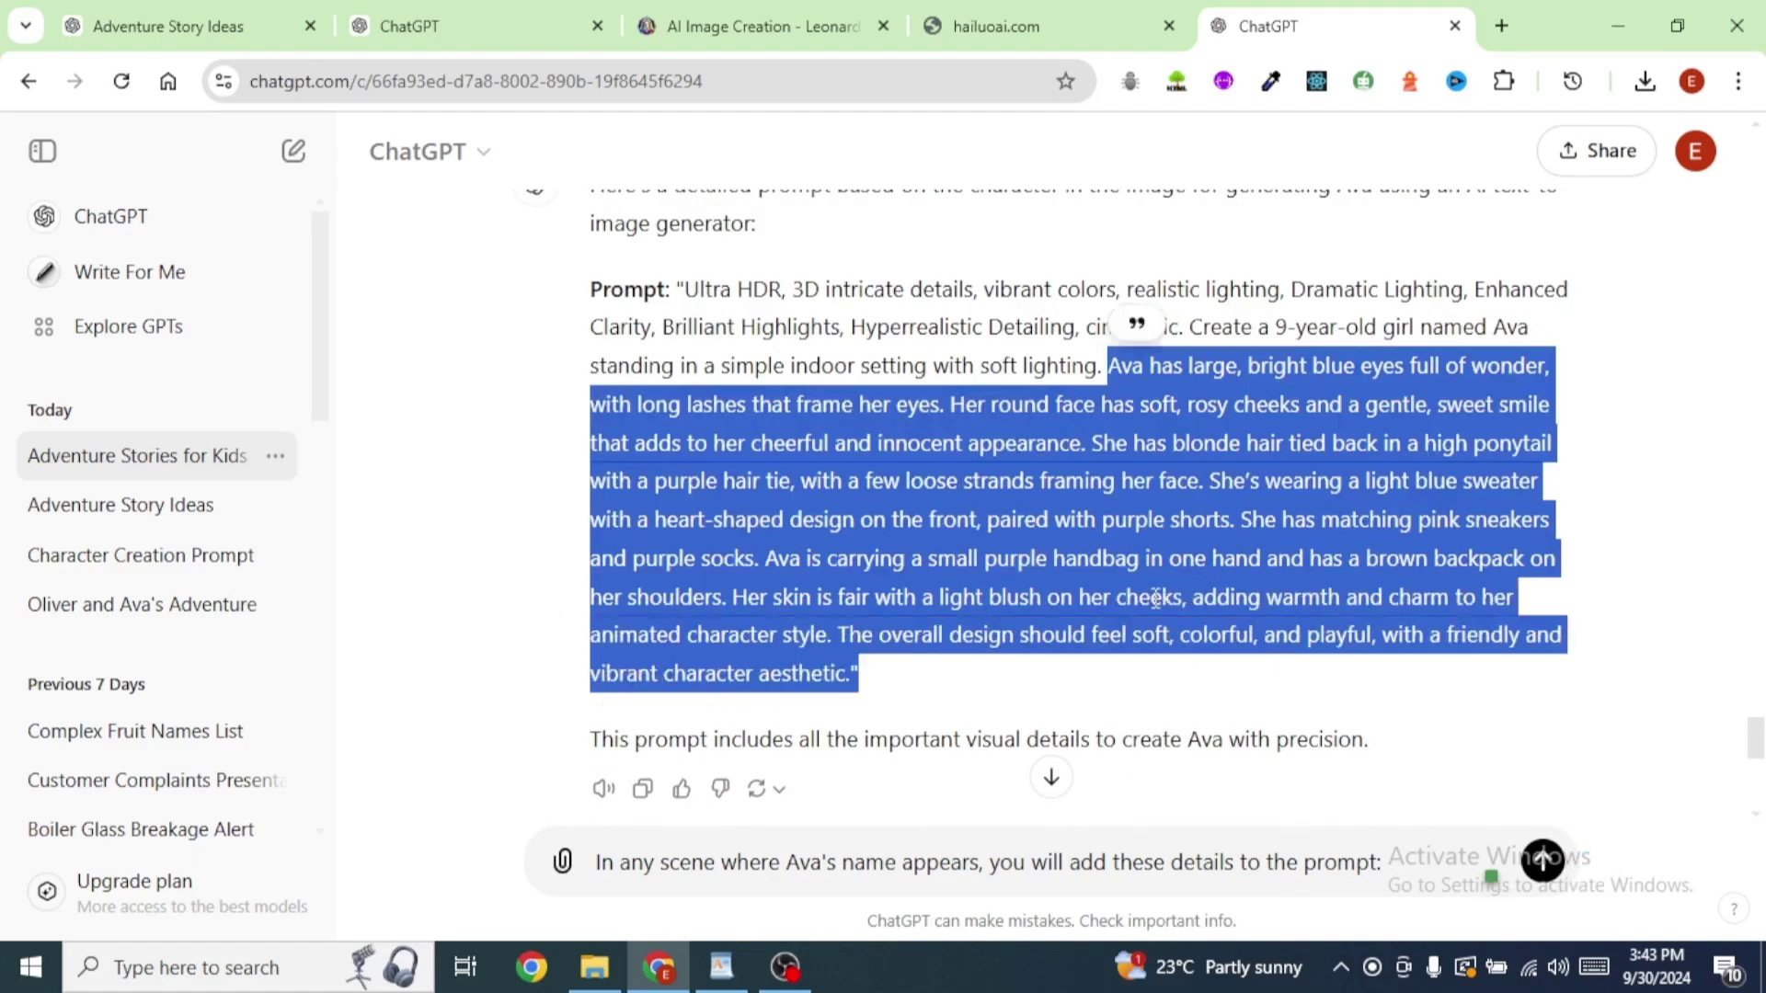
{"action": "right_click", "coordinate": [990, 493]}
{"action": "left_click", "coordinate": [1083, 523]}
{"action": "left_click", "coordinate": [890, 862]}
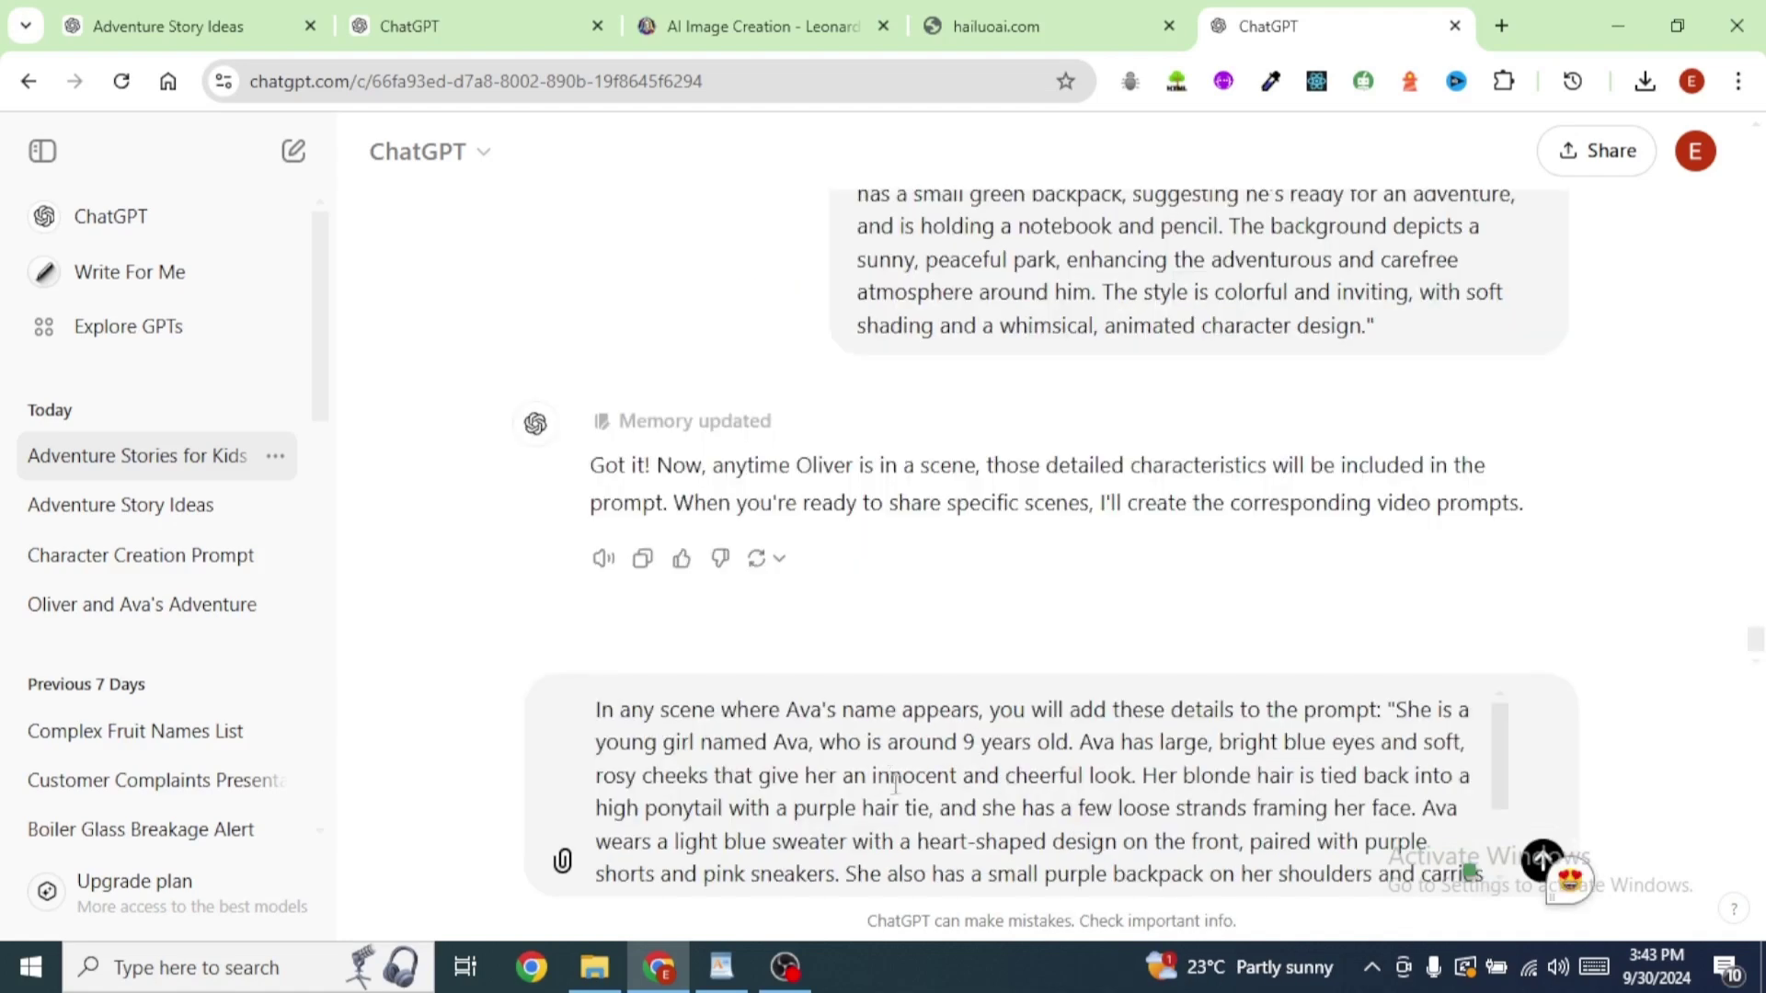
{"action": "scroll", "coordinate": [912, 798], "scroll_direction": "down", "scroll_amount": 2}
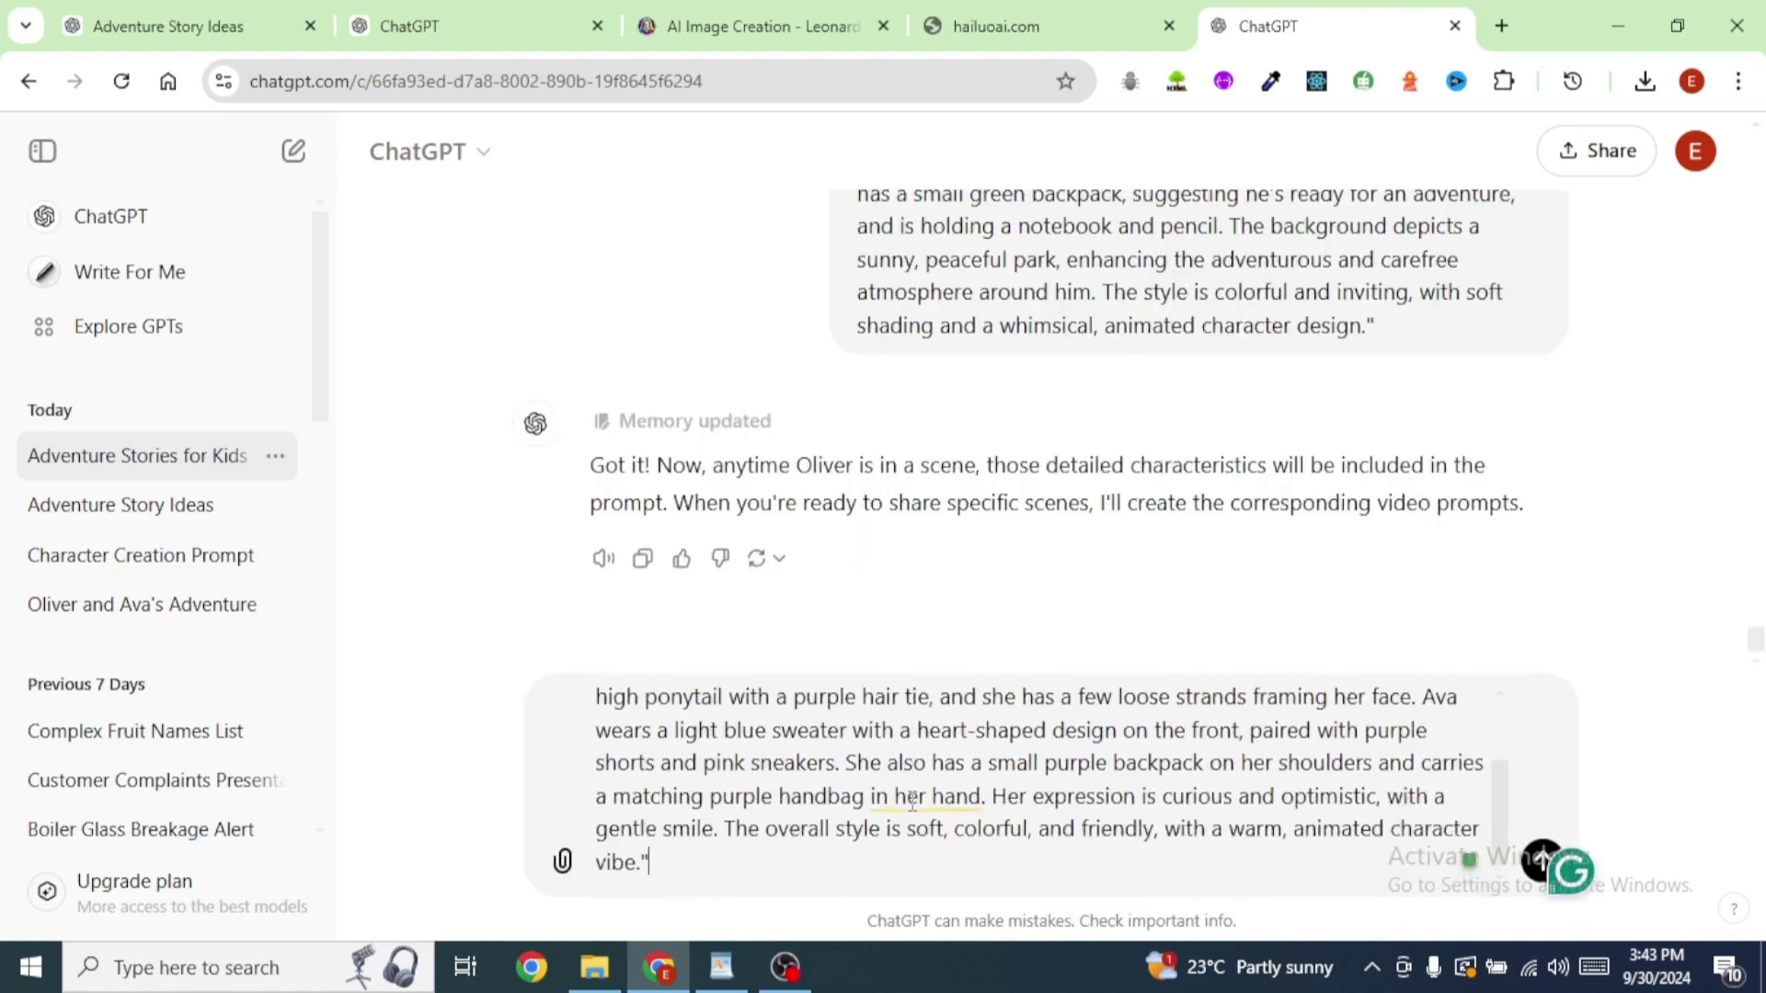
{"action": "key", "text": "Return"}
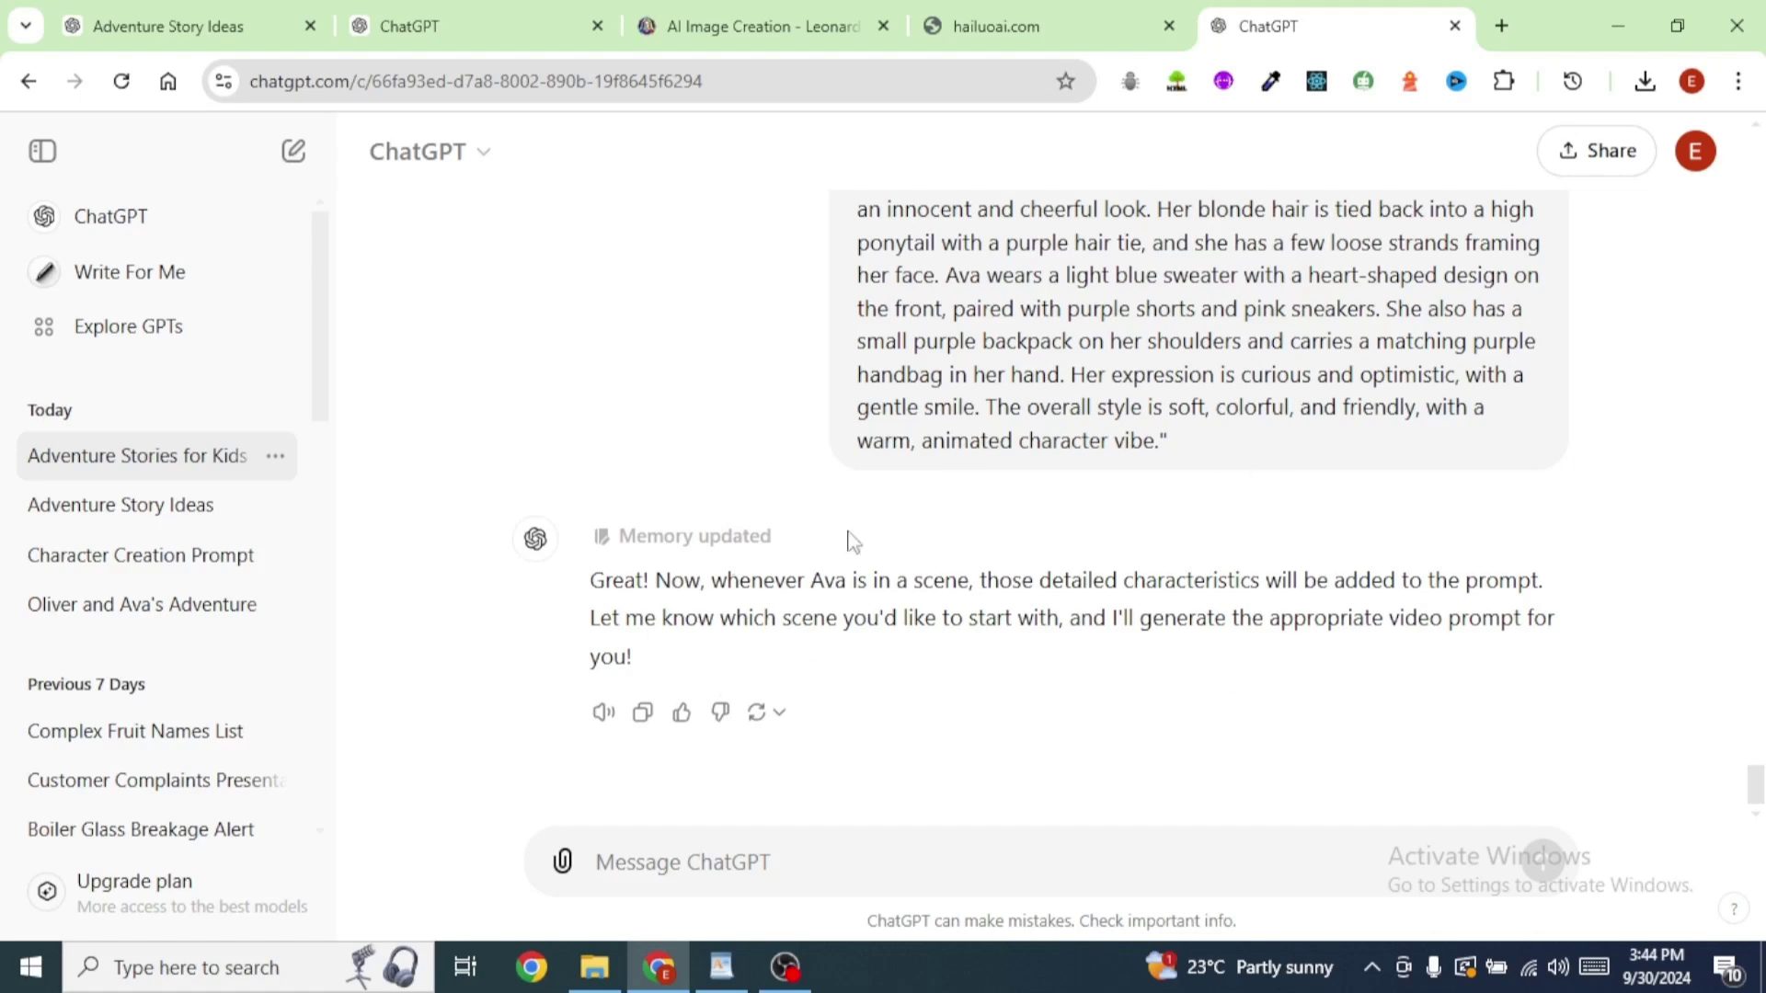
Copy the complete story "The Secret of the Enchanted Forest" from the chat into an untitled Google Docs document
{"action": "scroll", "coordinate": [1115, 512], "scroll_direction": "up", "scroll_amount": 5}
{"action": "scroll", "coordinate": [1029, 471], "scroll_direction": "up", "scroll_amount": 3}
{"action": "scroll", "coordinate": [1025, 477], "scroll_direction": "down", "scroll_amount": 7}
{"action": "scroll", "coordinate": [1129, 634], "scroll_direction": "up", "scroll_amount": 6}
{"action": "scroll", "coordinate": [1129, 635], "scroll_direction": "up", "scroll_amount": 20}
{"action": "scroll", "coordinate": [1157, 662], "scroll_direction": "up", "scroll_amount": 20}
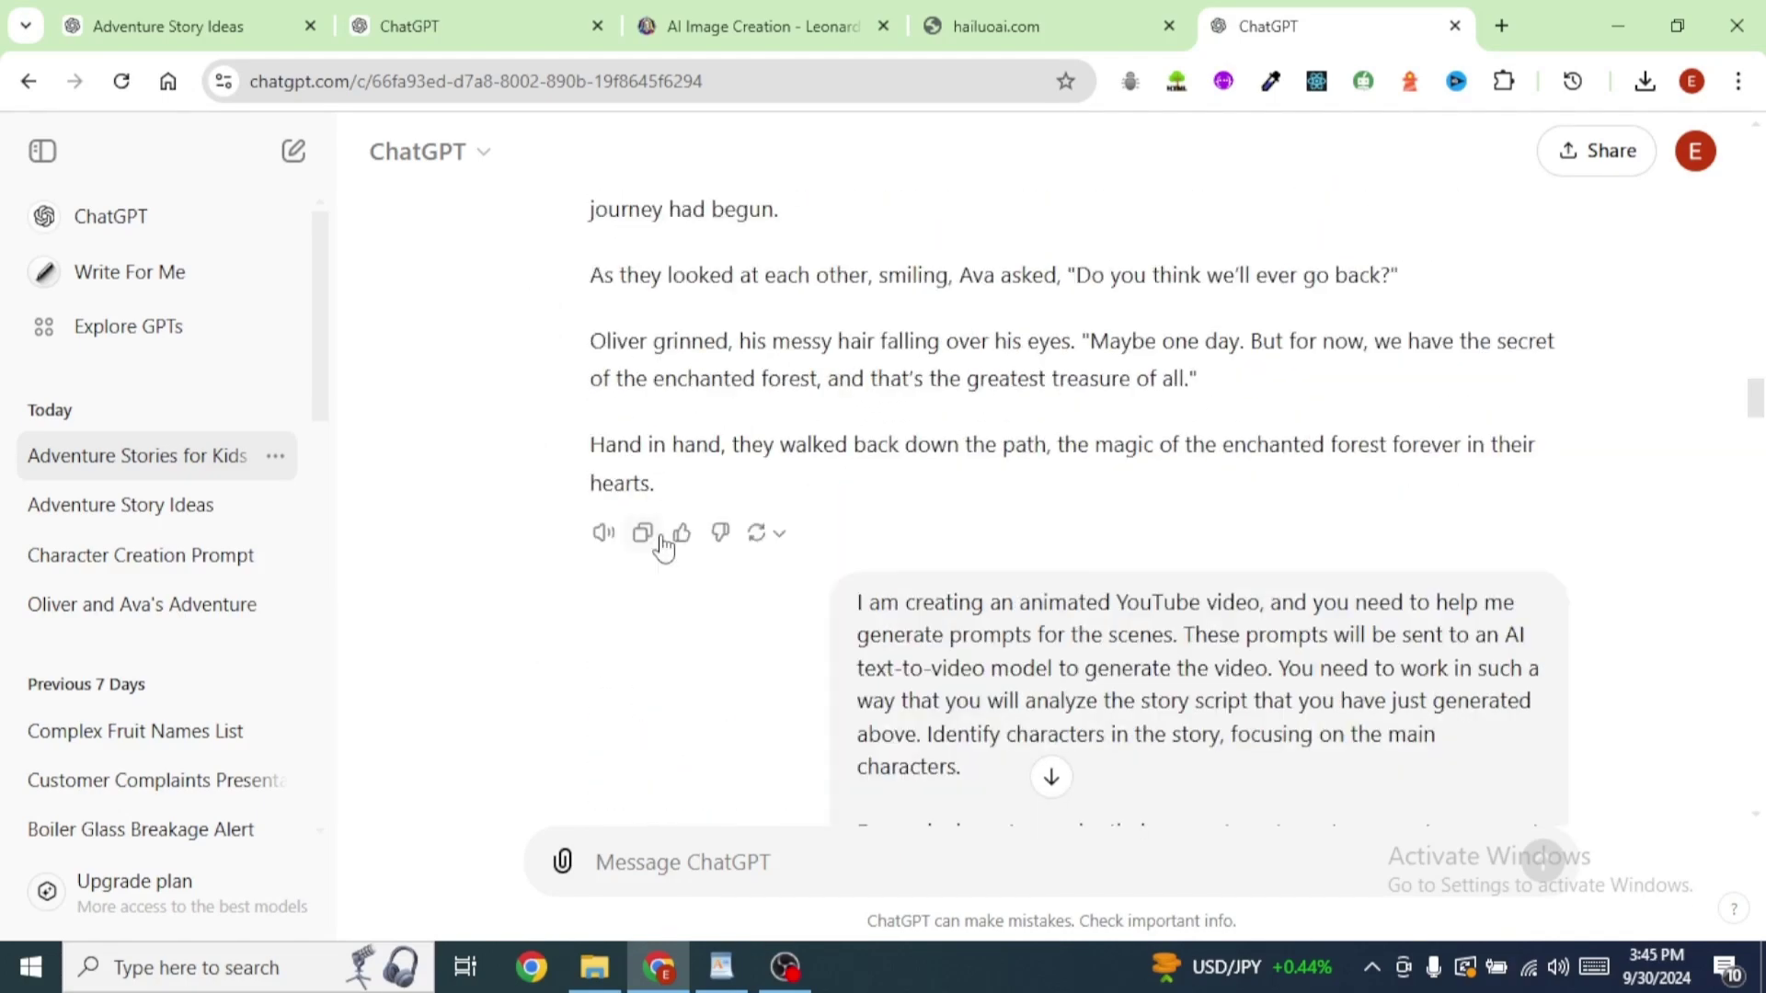
{"action": "left_click", "coordinate": [642, 534]}
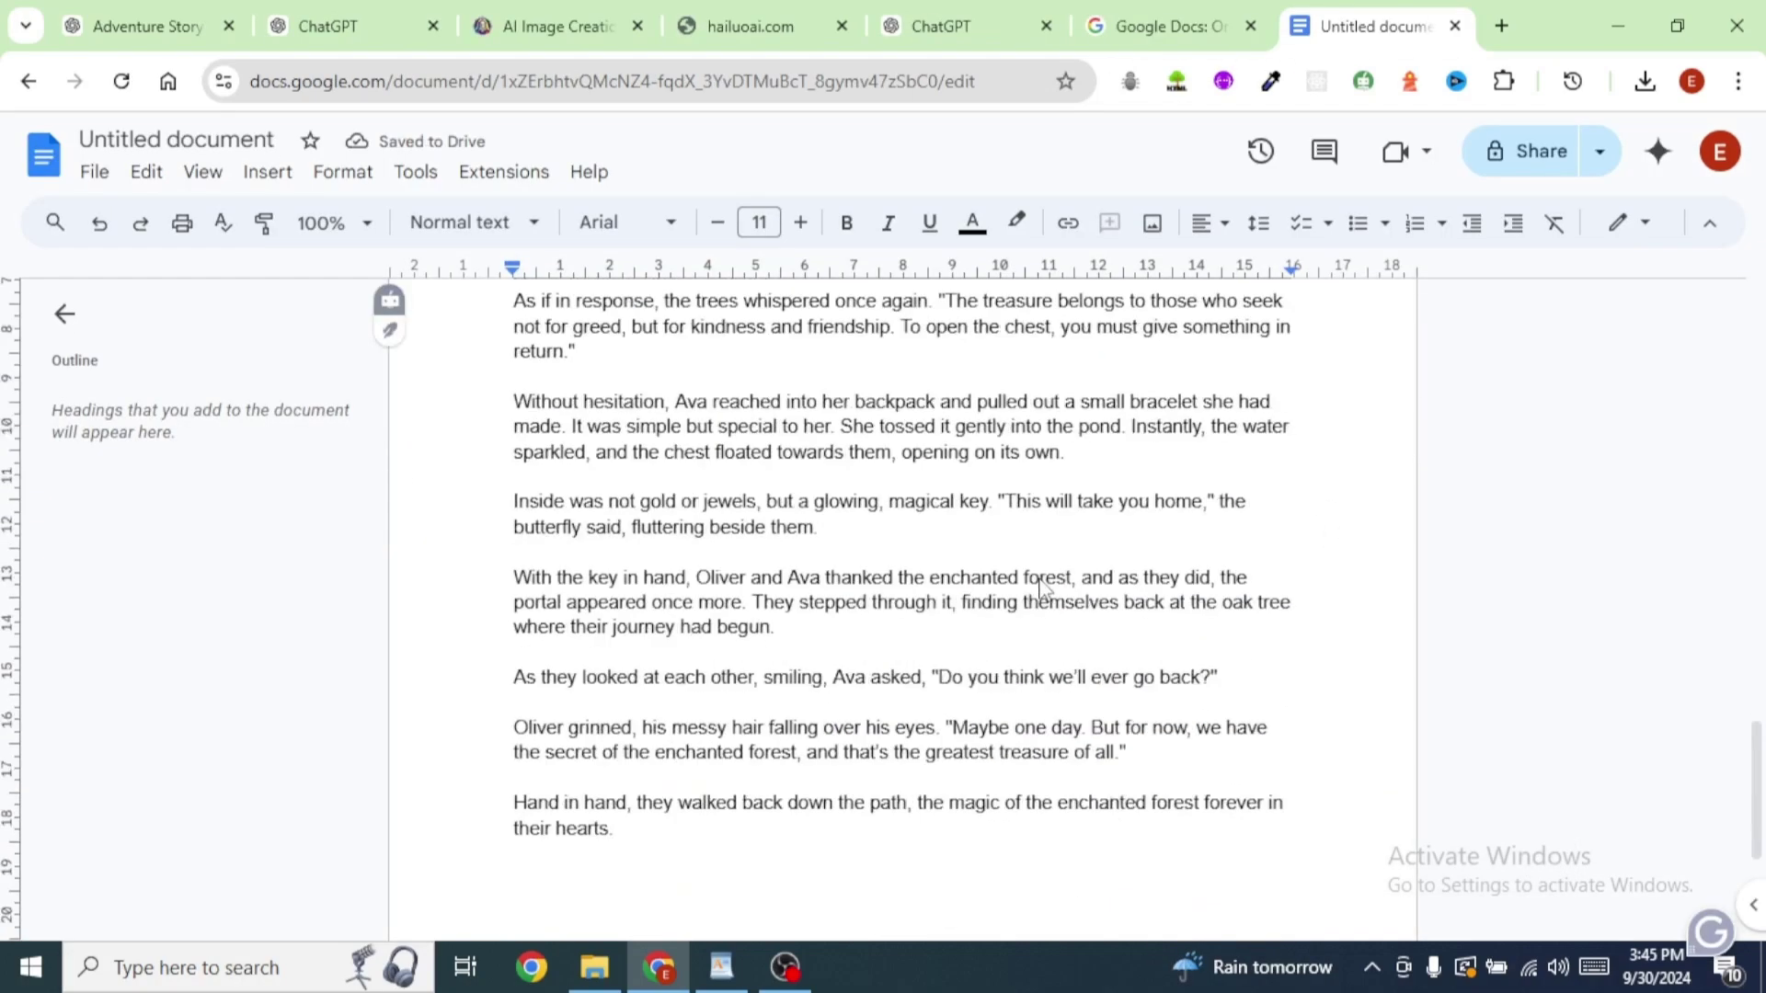
{"action": "scroll", "coordinate": [1040, 578], "scroll_direction": "up", "scroll_amount": 10}
{"action": "scroll", "coordinate": [1040, 578], "scroll_direction": "up", "scroll_amount": 10}
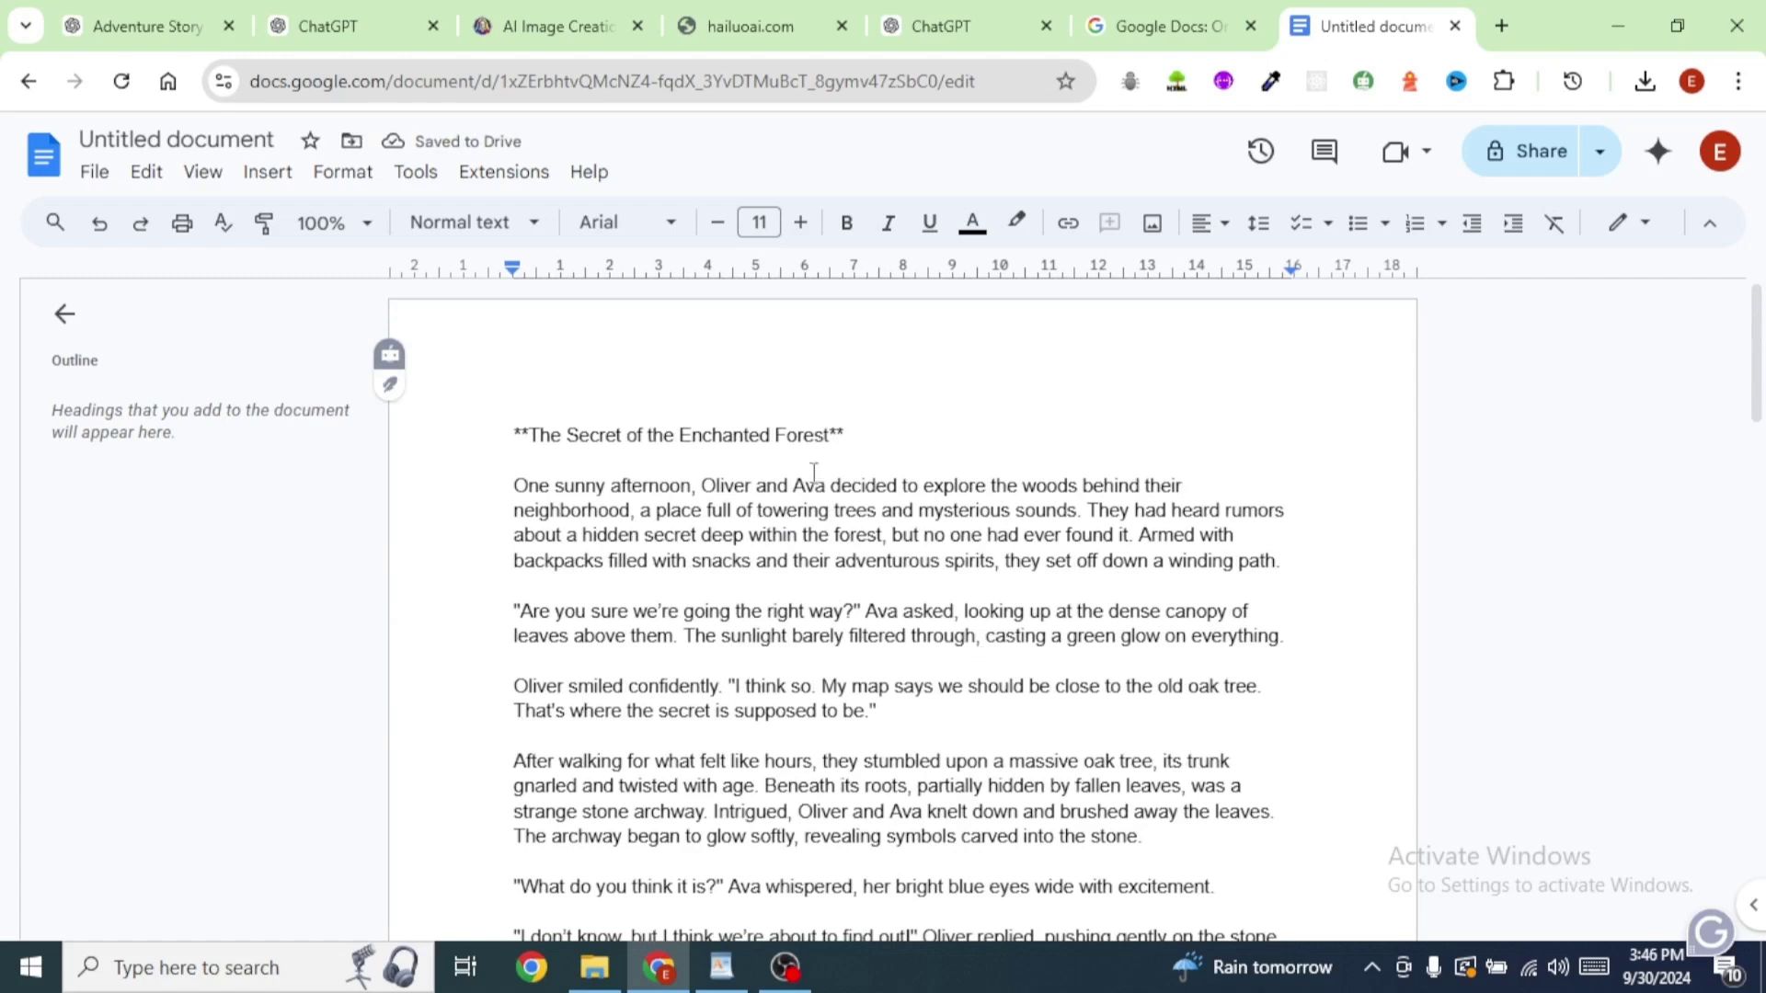
Send ChatGPT the story's opening sentence from the document, from "One sunny afternoon" to "mysterious sounds", for a scene prompt
{"action": "left_click", "coordinate": [892, 436]}
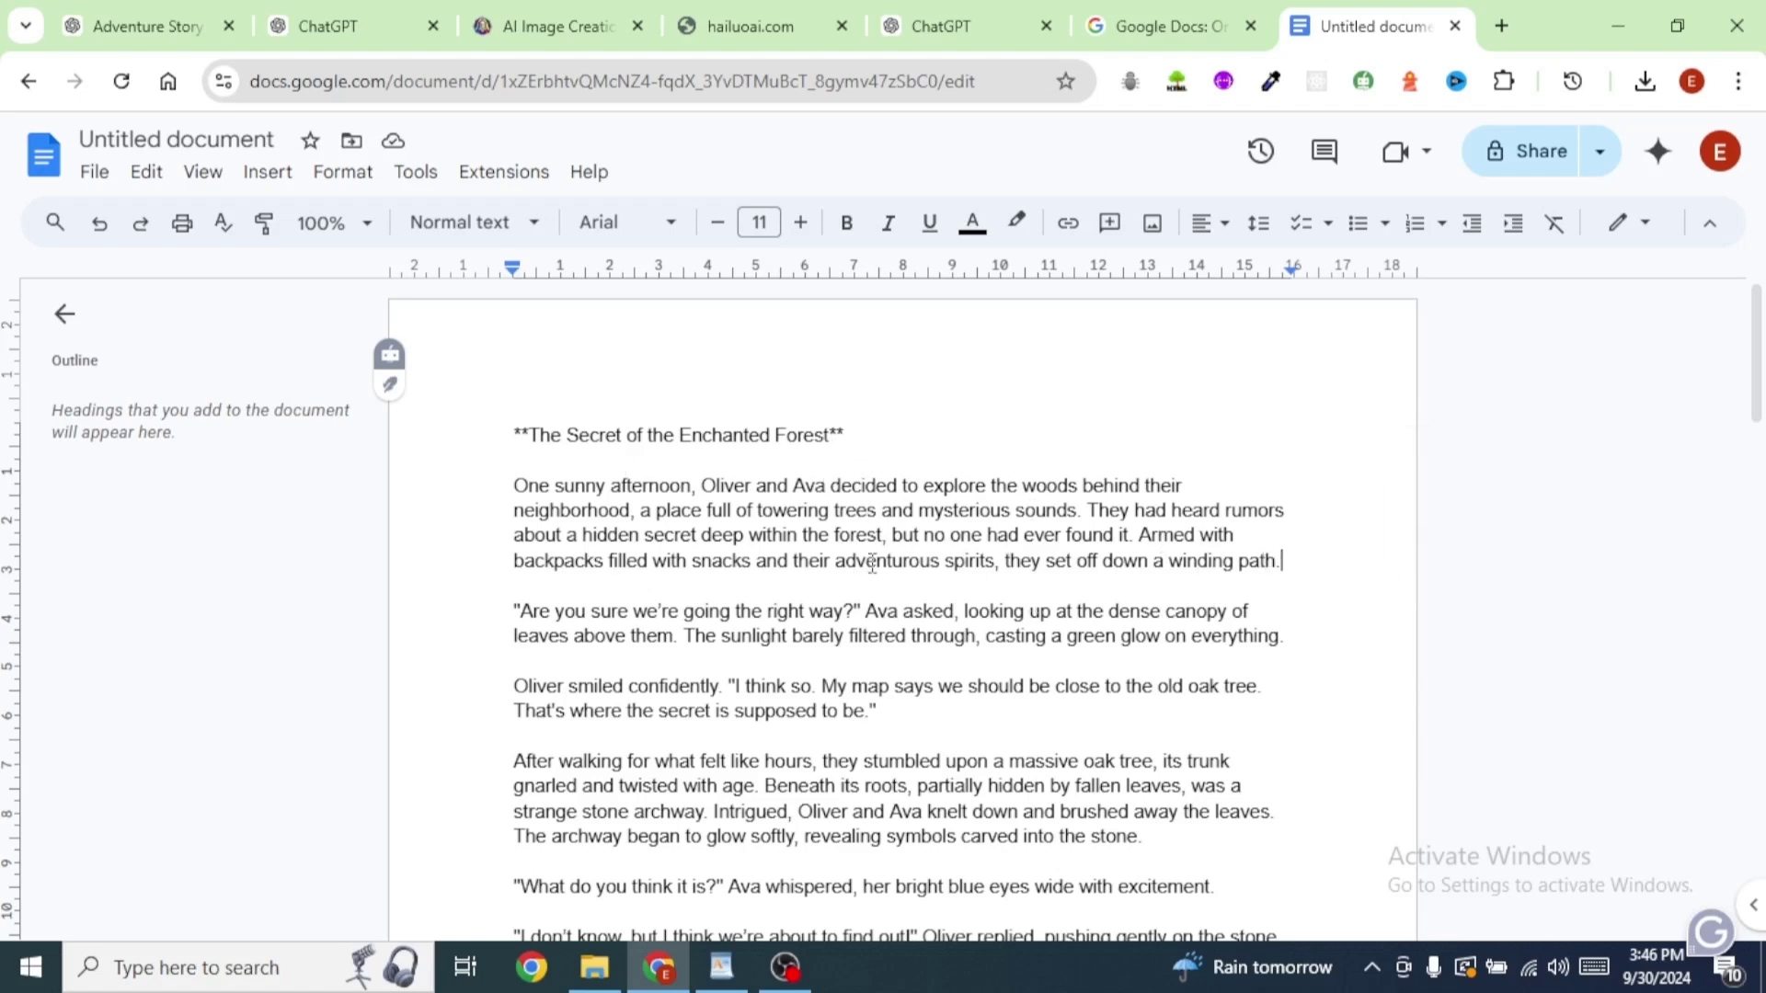
{"action": "scroll", "coordinate": [871, 563], "scroll_direction": "down", "scroll_amount": 3}
{"action": "scroll", "coordinate": [864, 562], "scroll_direction": "up", "scroll_amount": 3}
{"action": "left_click_drag", "start_coordinate": [522, 487], "coordinate": [1087, 522]}
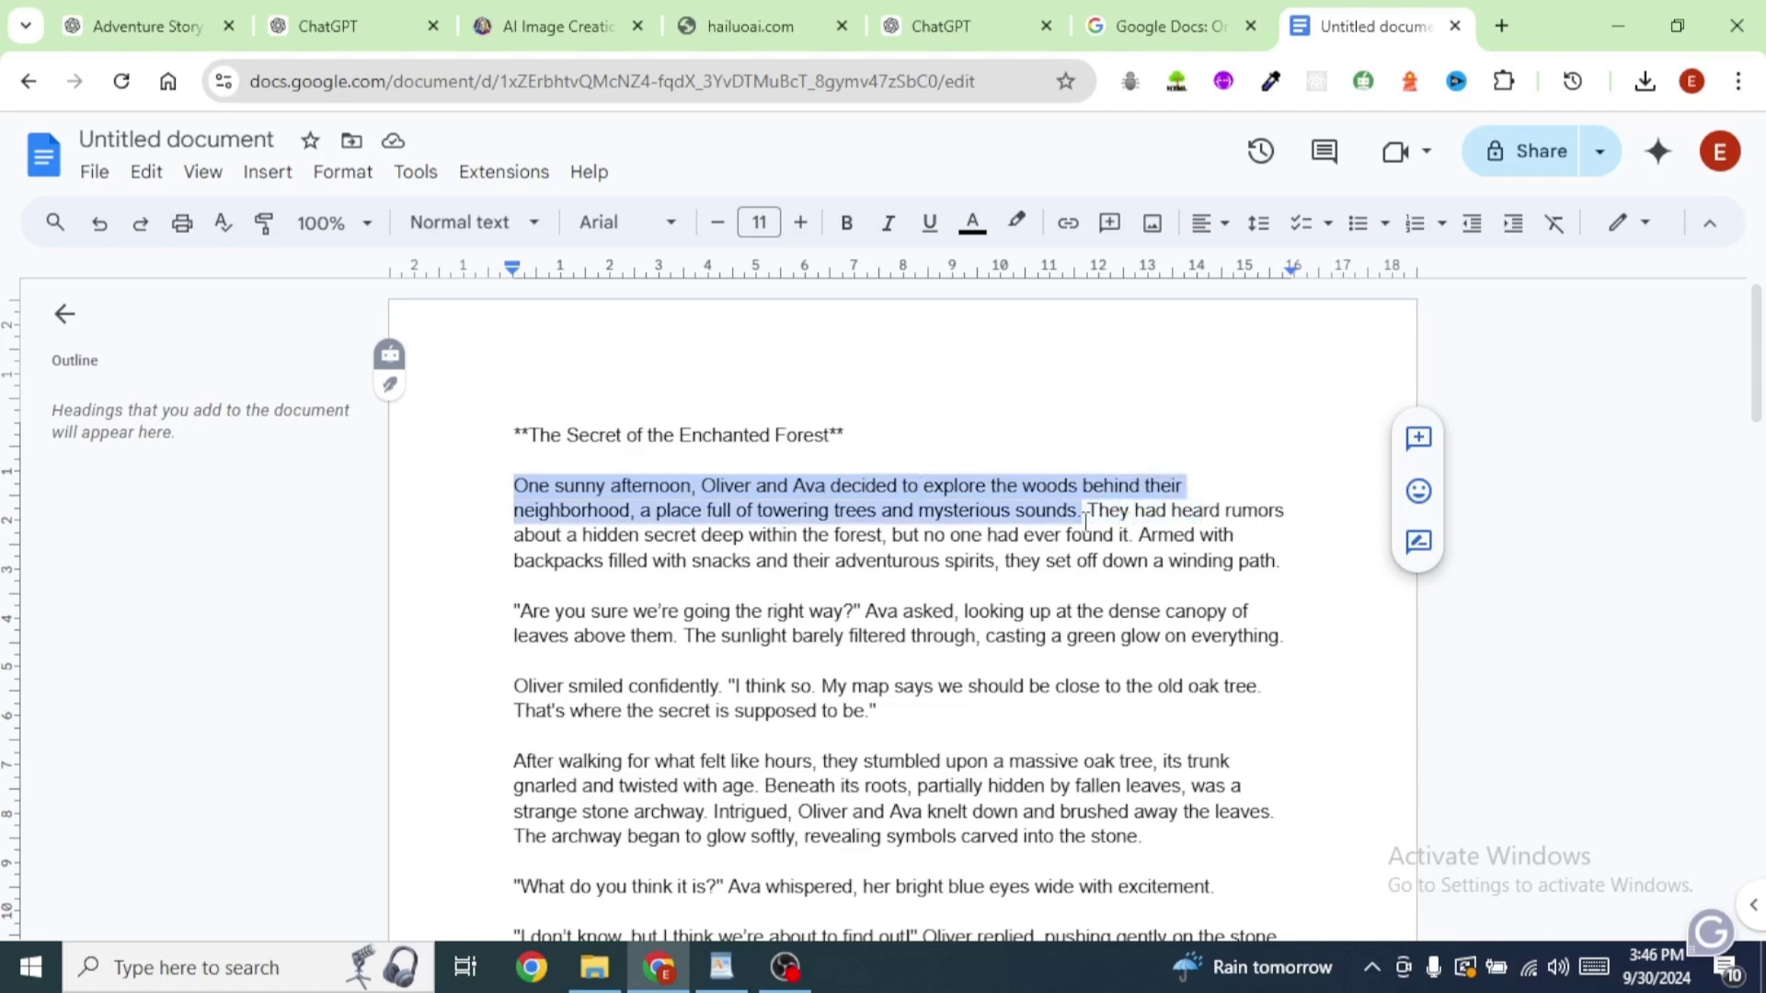
{"action": "key", "text": "ctrl+5"}
{"action": "scroll", "coordinate": [1037, 552], "scroll_direction": "down", "scroll_amount": 15}
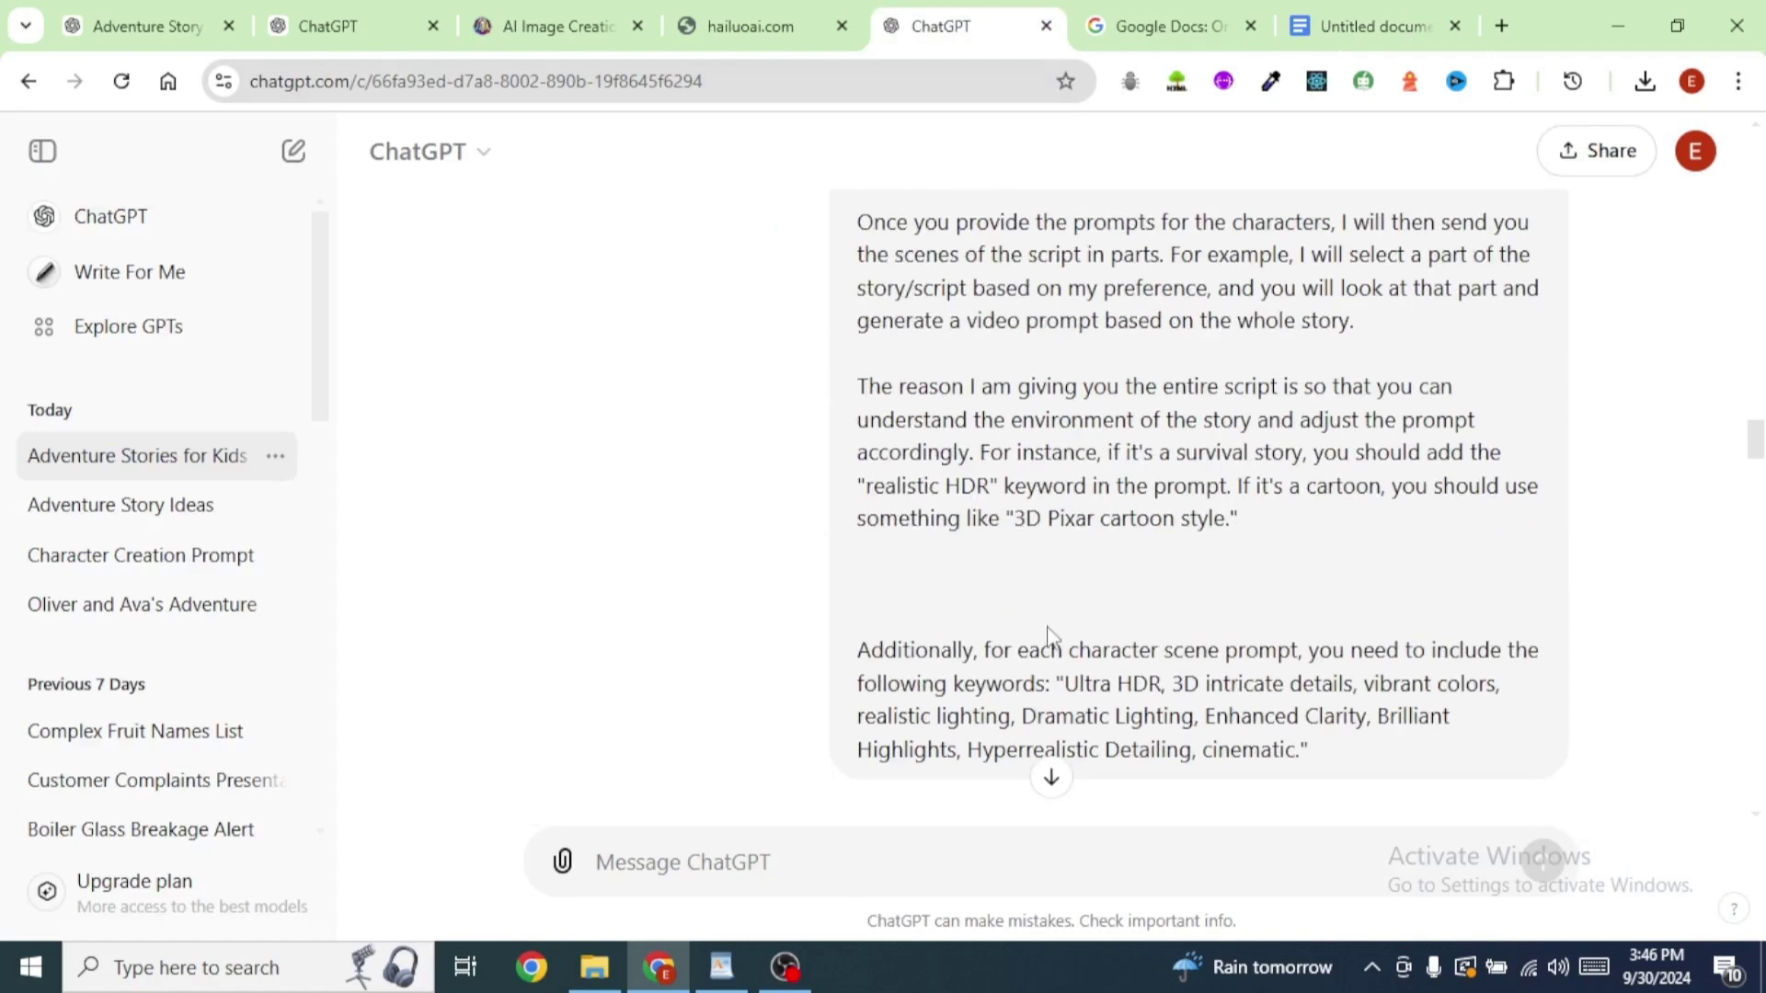
{"action": "scroll", "coordinate": [933, 664], "scroll_direction": "down", "scroll_amount": 10}
{"action": "key", "text": "ctrl+v"}
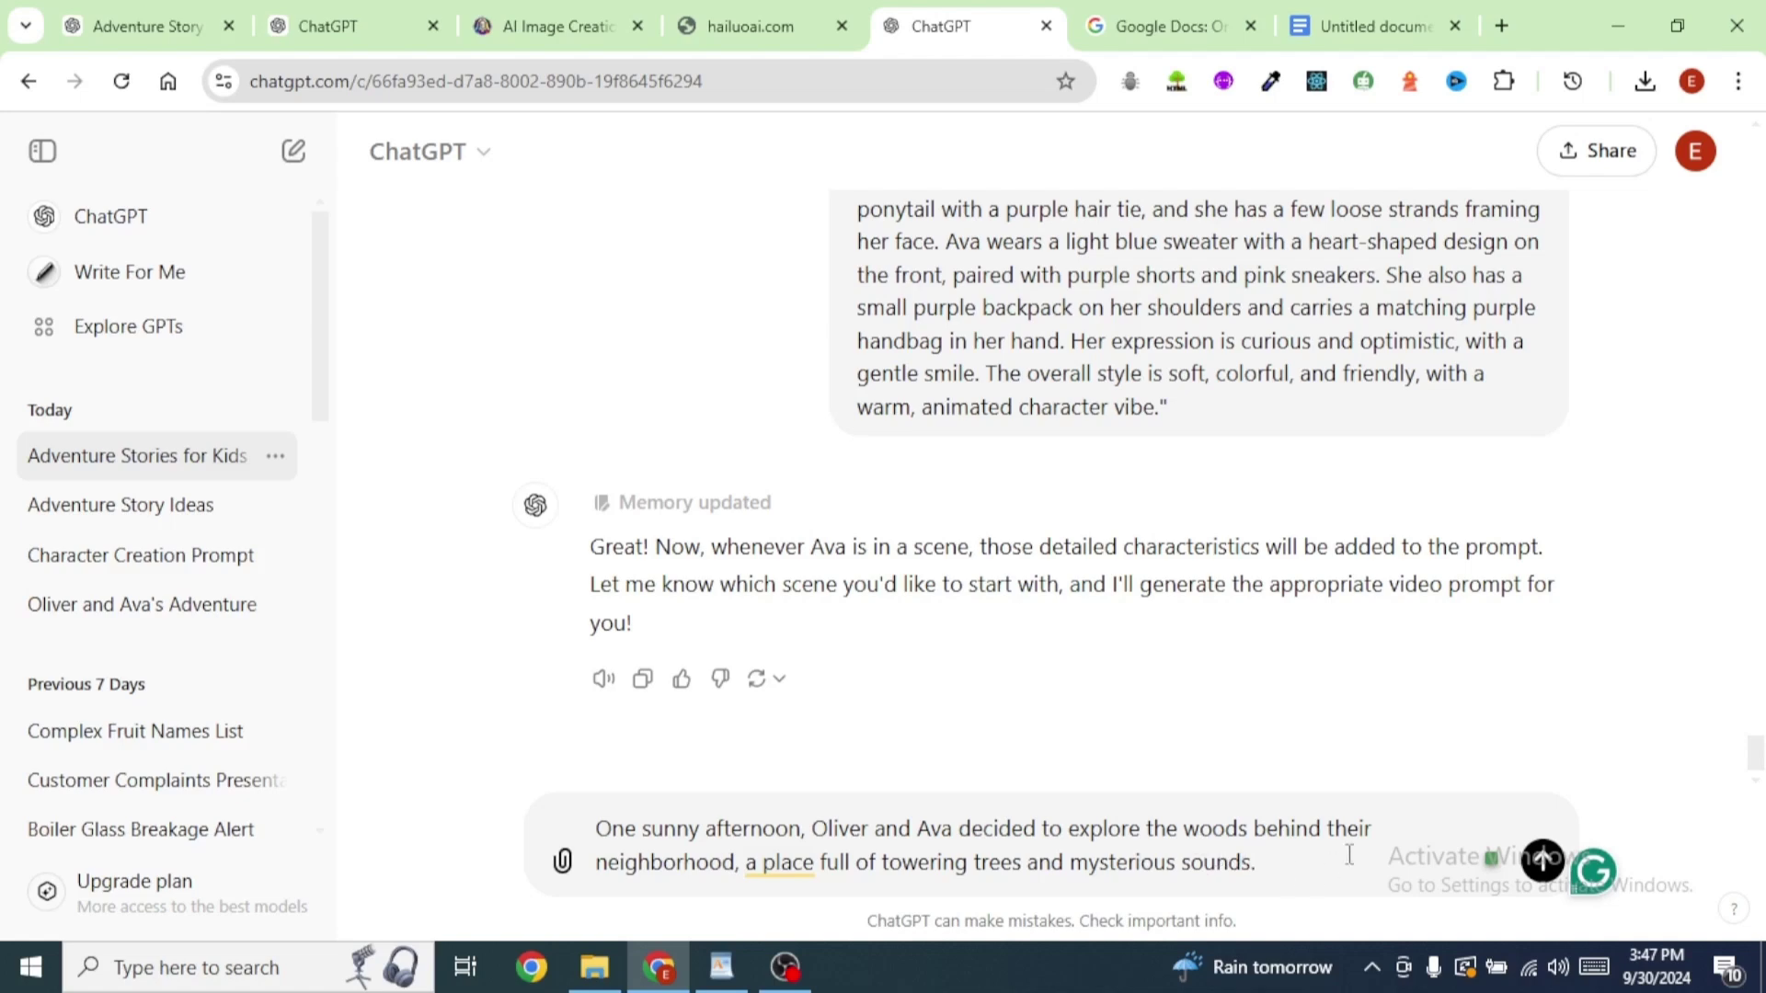
{"action": "key", "text": "Return"}
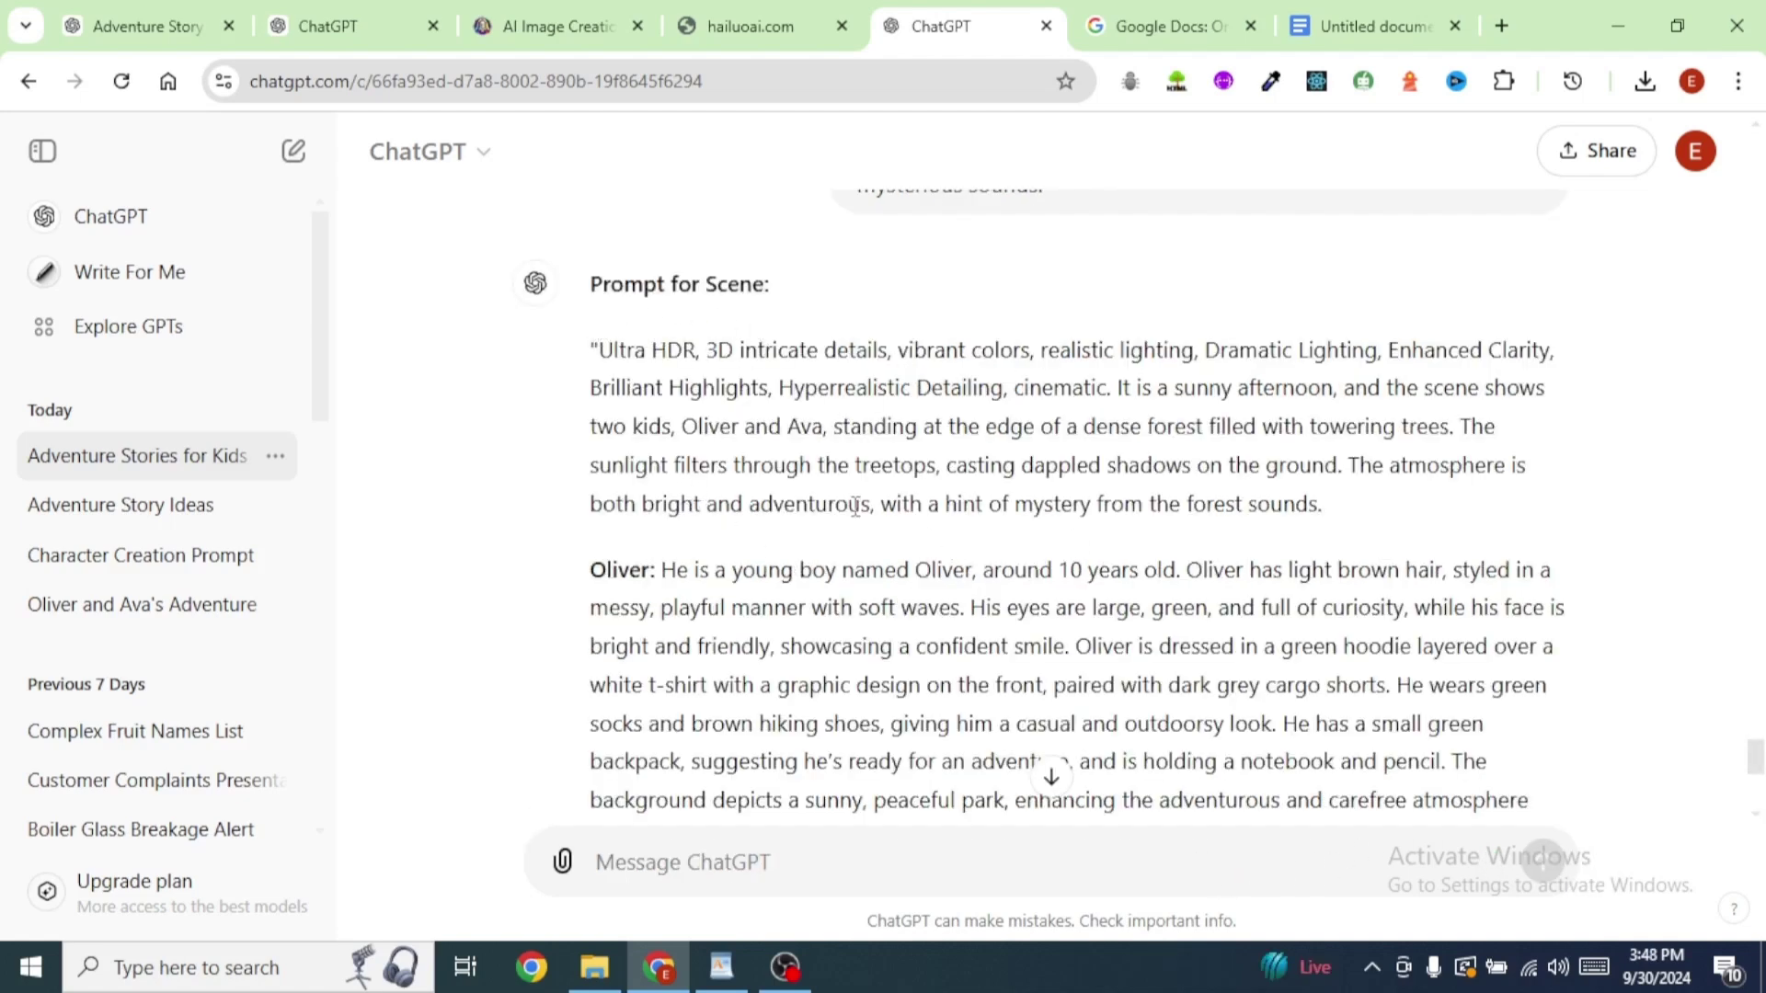
Examine the scene prompt ChatGPT wrote, checking the forest setting and the Oliver and Ava descriptions
{"action": "scroll", "coordinate": [791, 588], "scroll_direction": "down", "scroll_amount": 5}
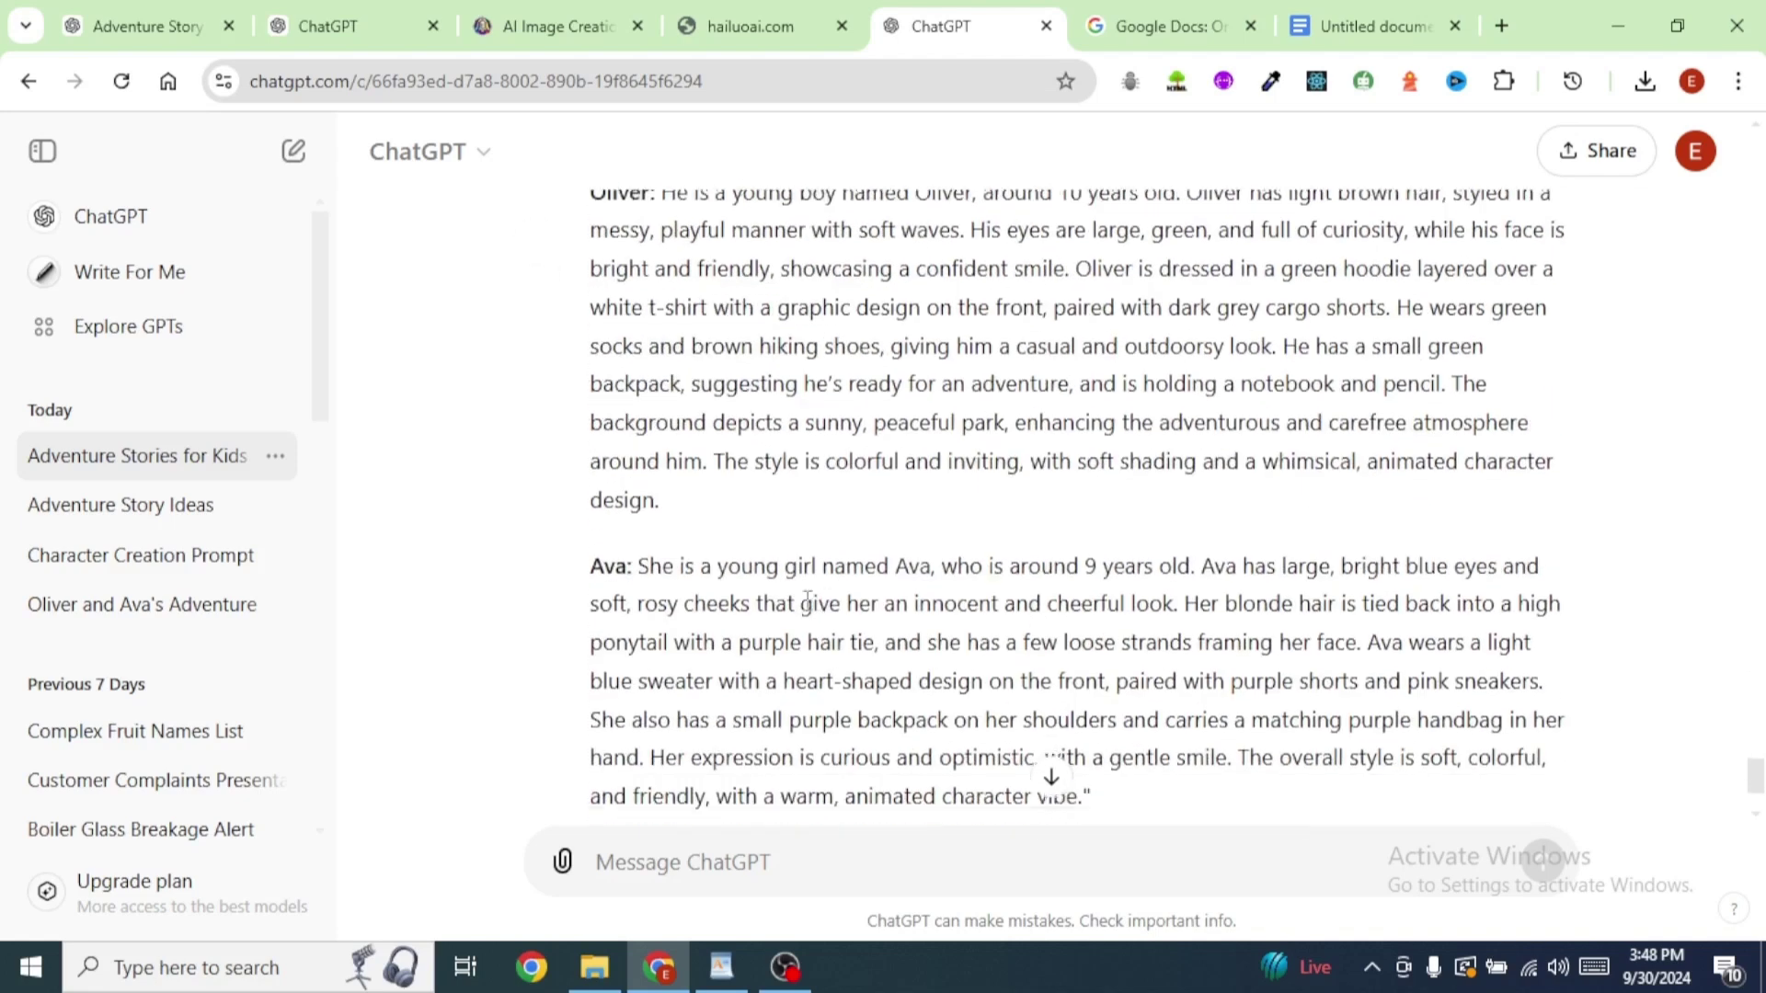
{"action": "scroll", "coordinate": [823, 592], "scroll_direction": "up", "scroll_amount": 2}
{"action": "scroll", "coordinate": [823, 592], "scroll_direction": "up", "scroll_amount": 2}
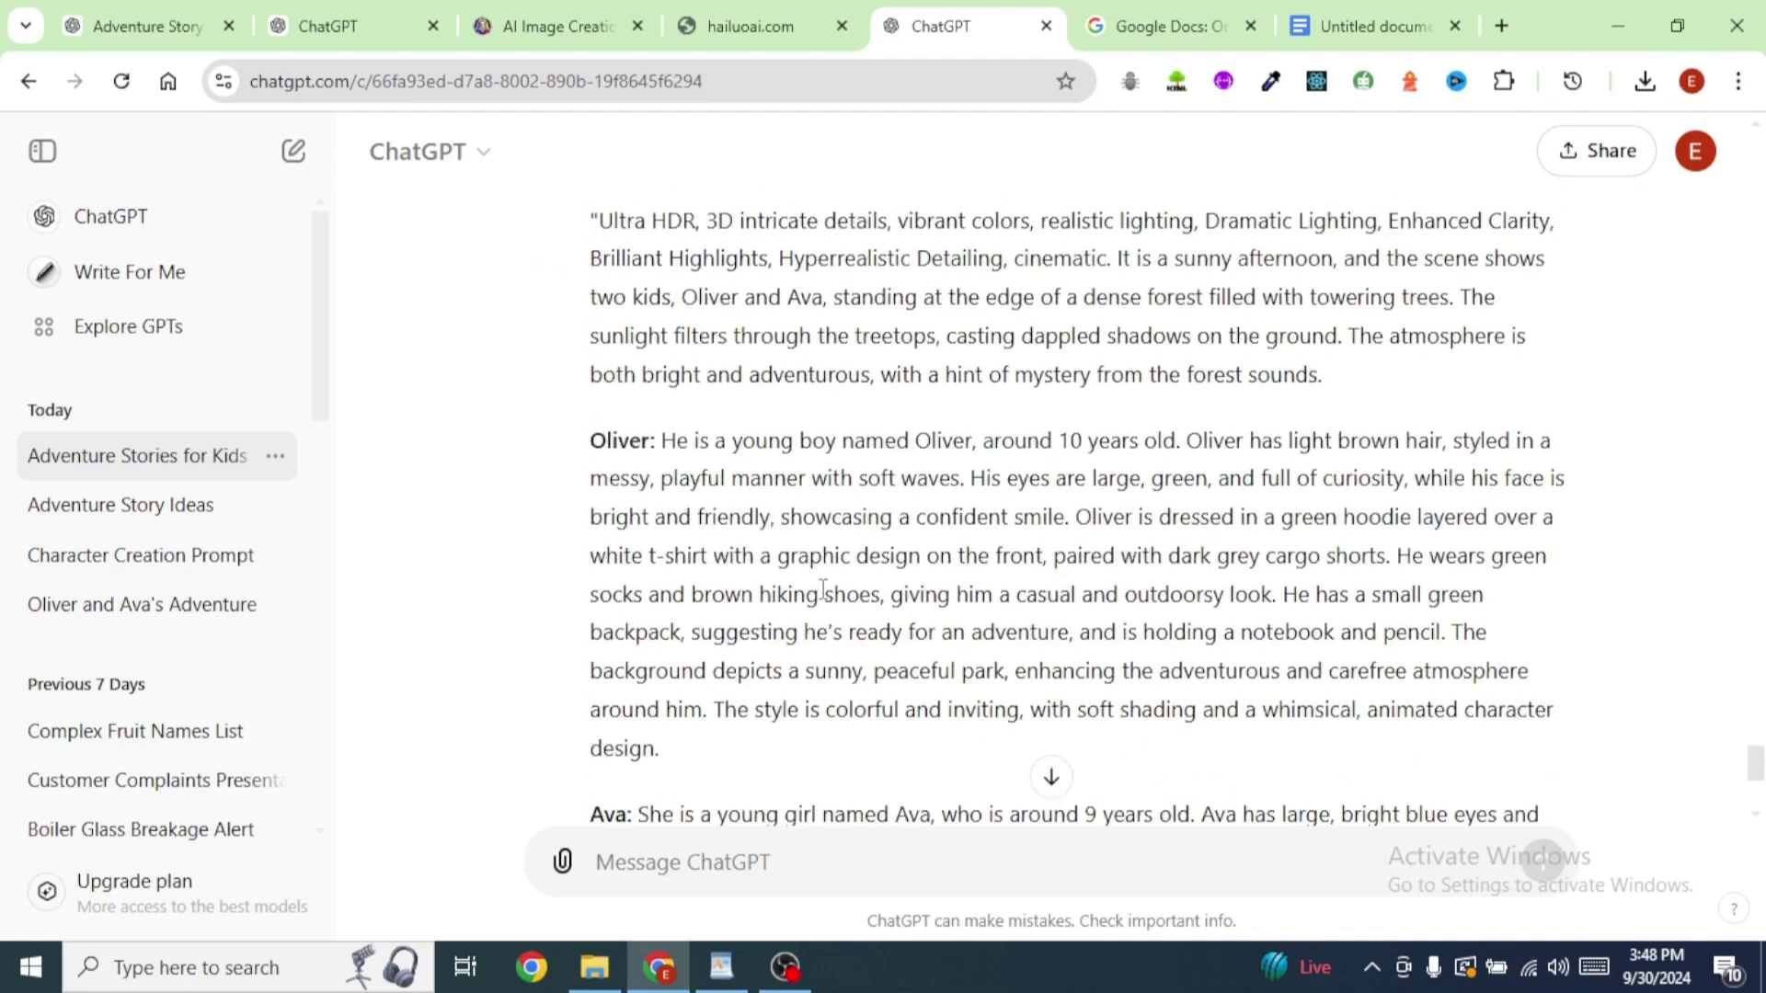
{"action": "scroll", "coordinate": [747, 541], "scroll_direction": "up", "scroll_amount": 3}
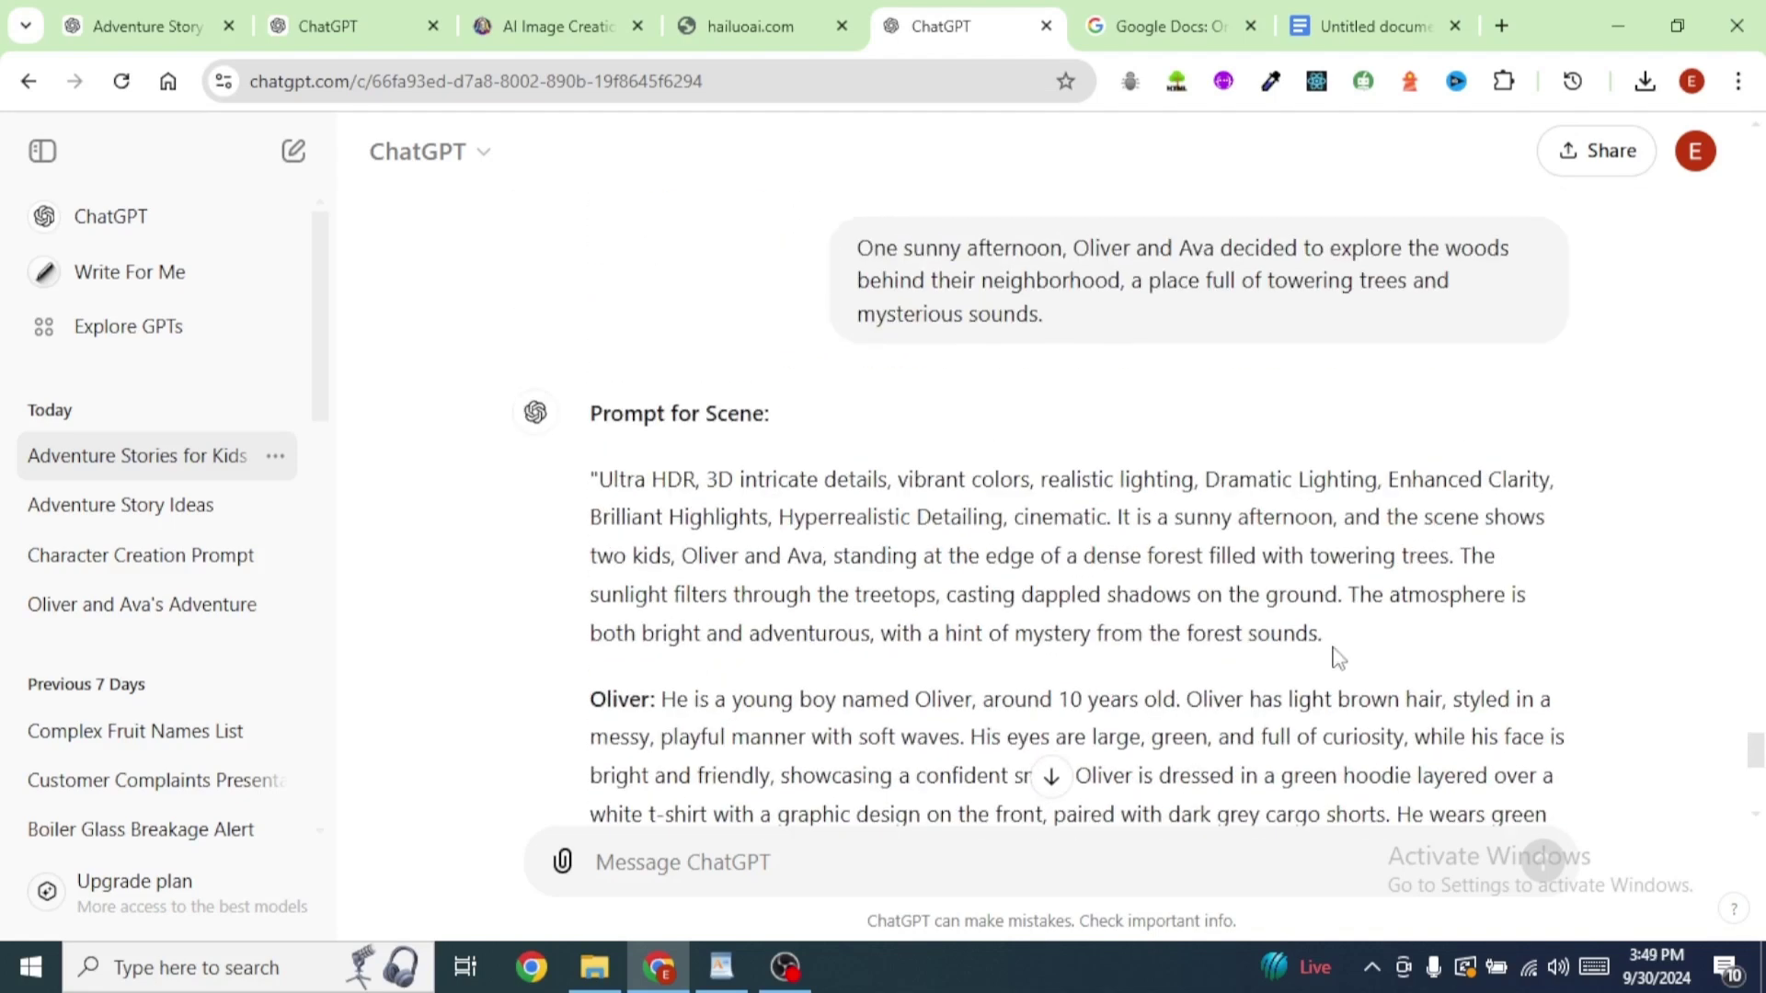
{"action": "scroll", "coordinate": [834, 603], "scroll_direction": "down", "scroll_amount": 8}
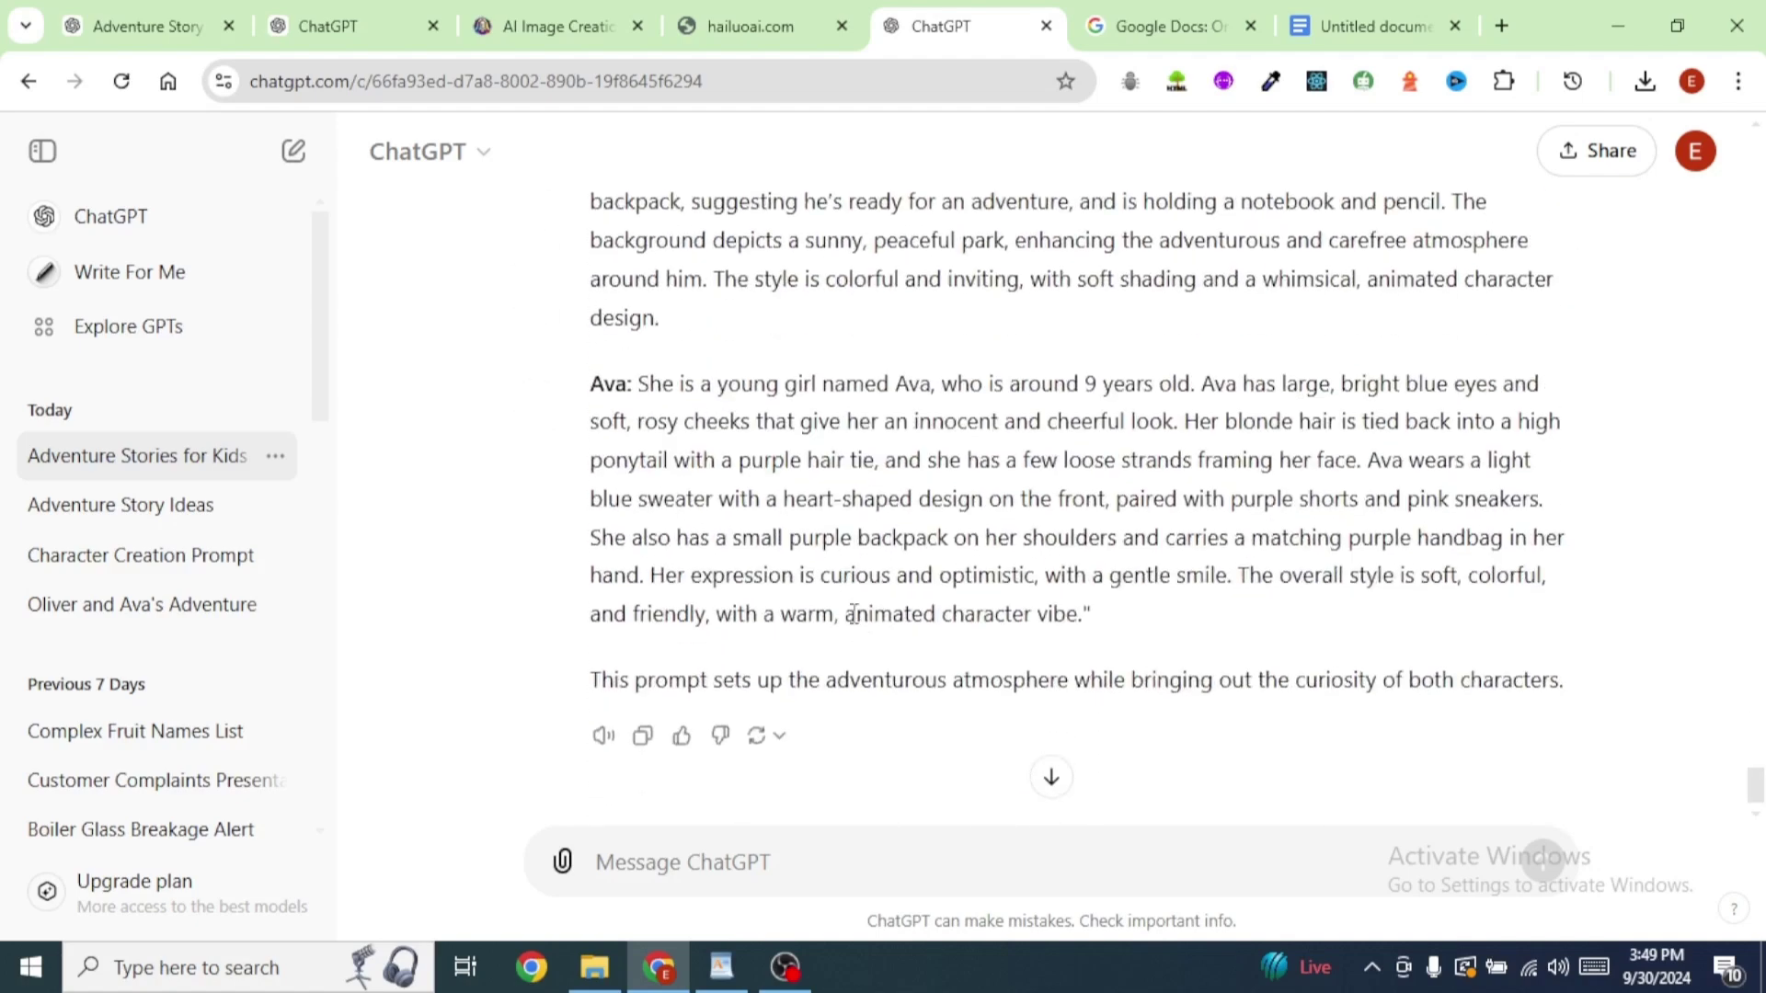
{"action": "scroll", "coordinate": [908, 366], "scroll_direction": "up", "scroll_amount": 5}
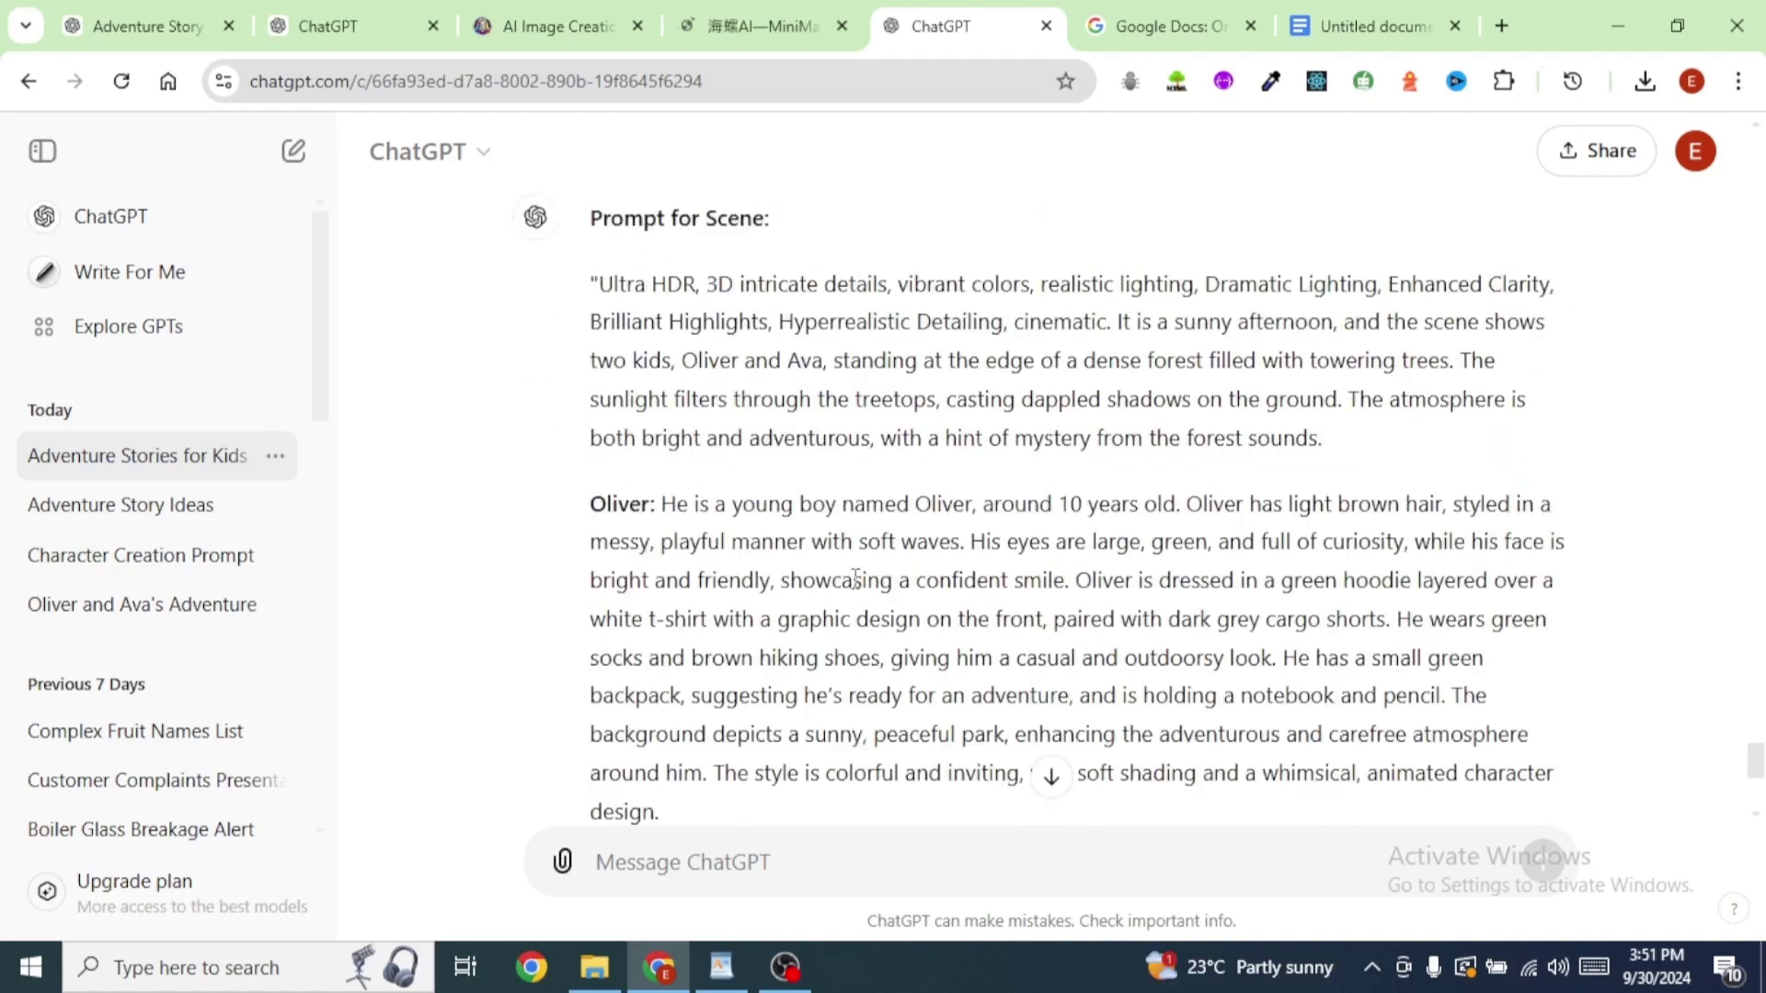
{"action": "scroll", "coordinate": [862, 448], "scroll_direction": "down", "scroll_amount": 4}
{"action": "scroll", "coordinate": [683, 564], "scroll_direction": "up", "scroll_amount": 2}
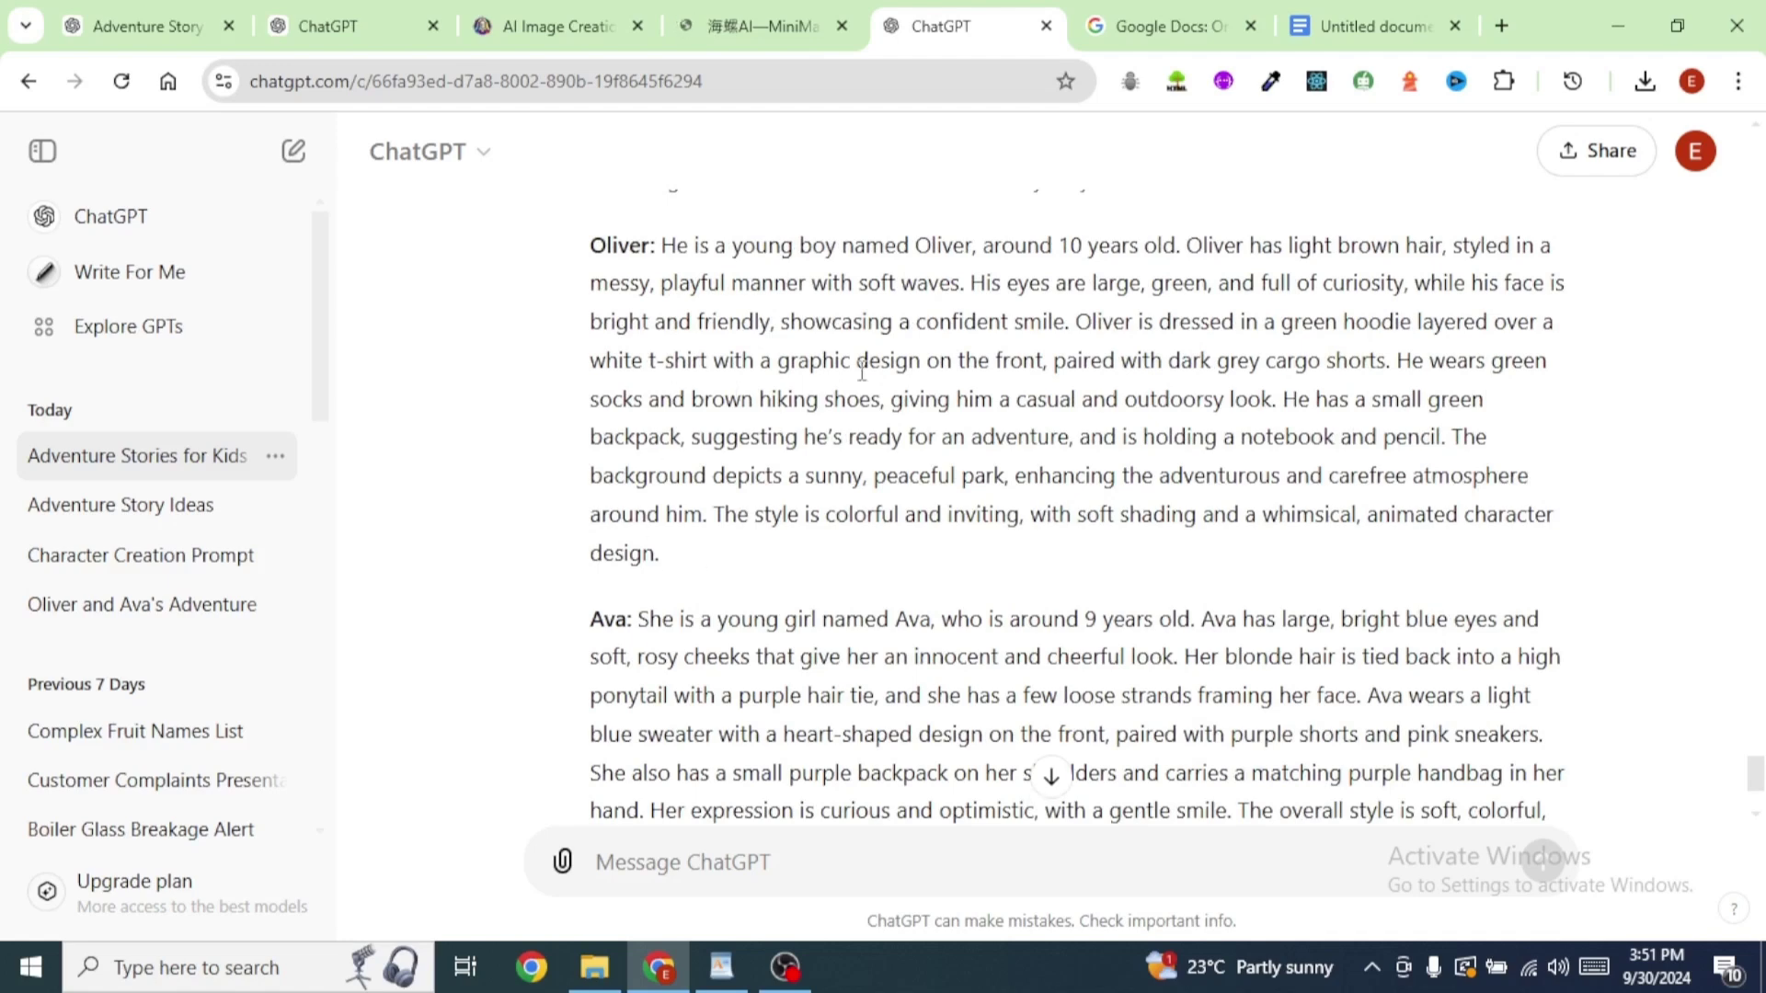
{"action": "scroll", "coordinate": [795, 469], "scroll_direction": "up", "scroll_amount": 5}
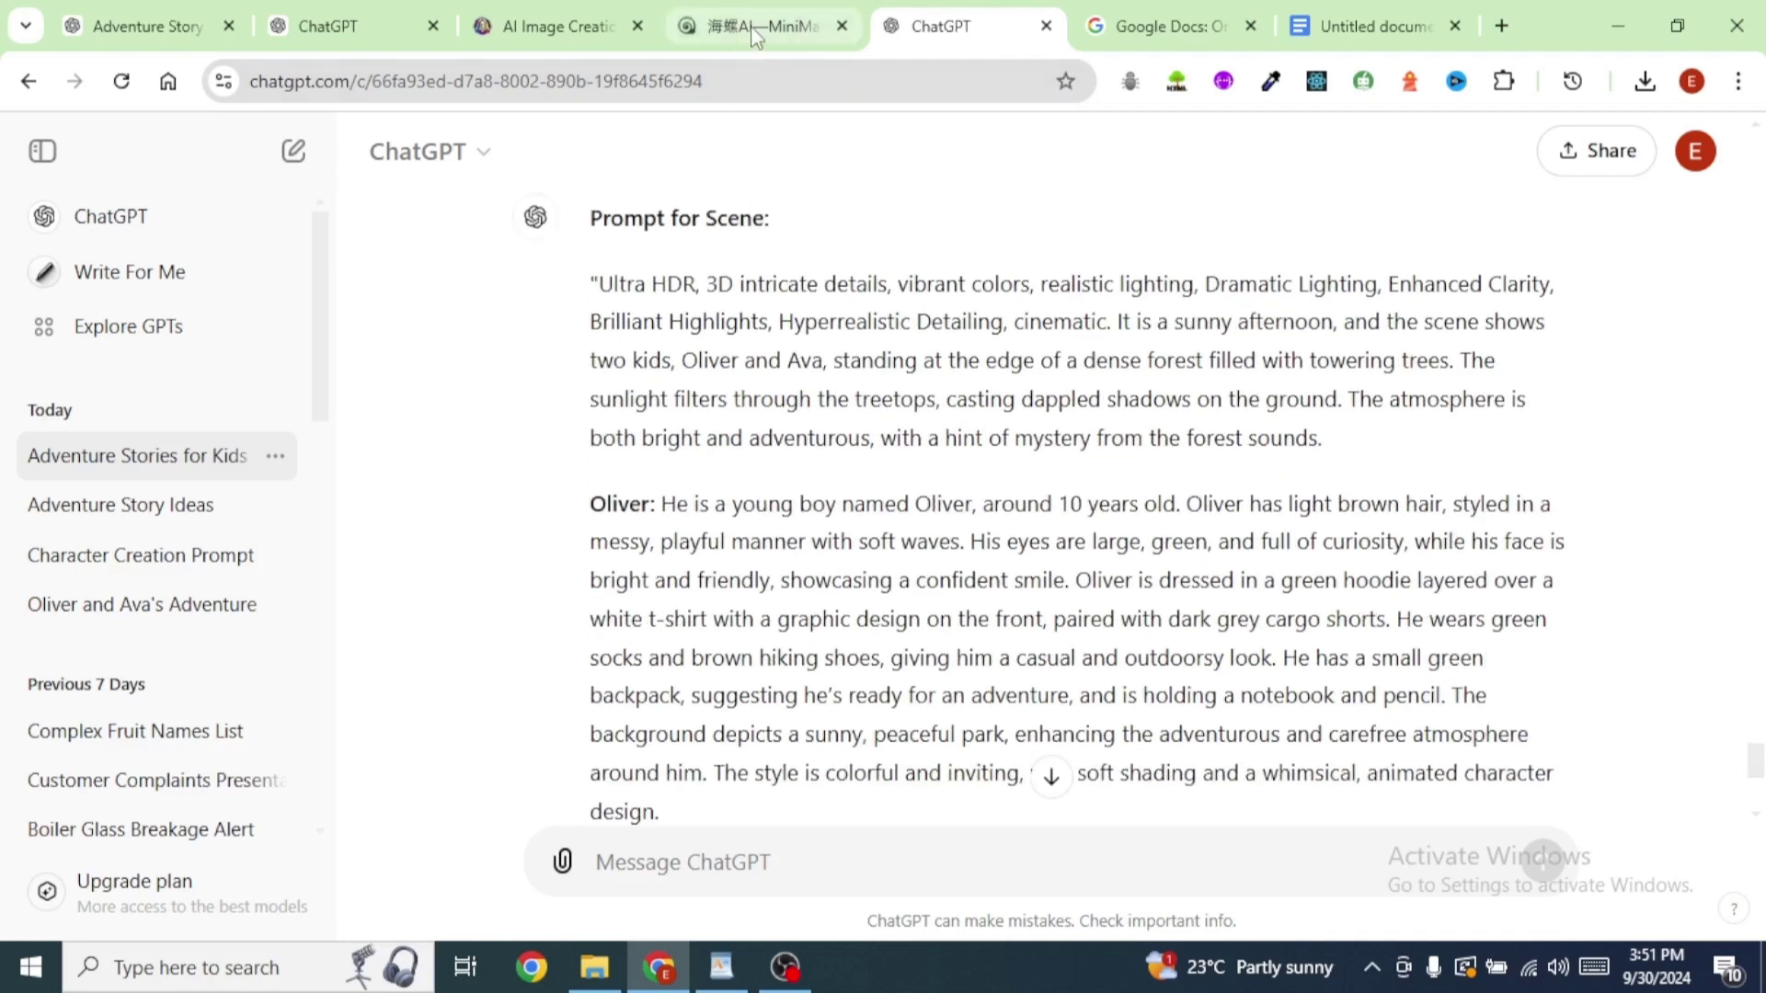
Switch to Hailuo AI, browse the example videos, and show the account's own created videos
{"action": "left_click", "coordinate": [796, 29]}
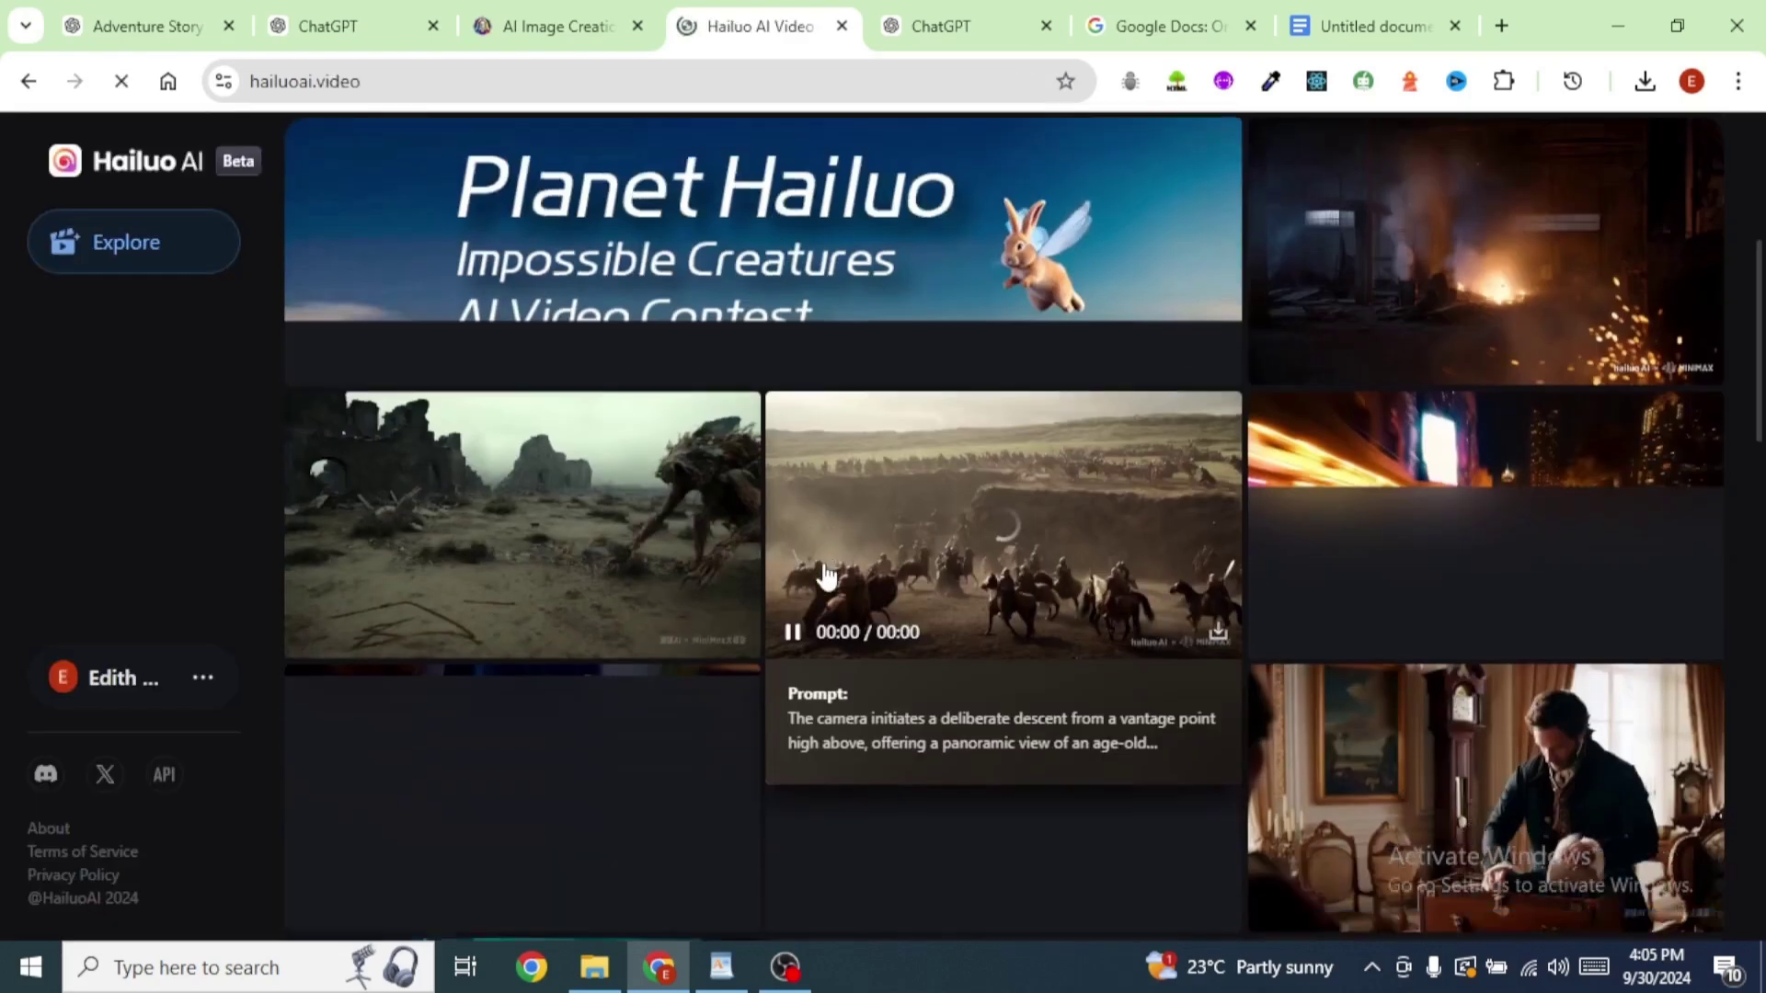
{"action": "scroll", "coordinate": [819, 583], "scroll_direction": "down", "scroll_amount": 2}
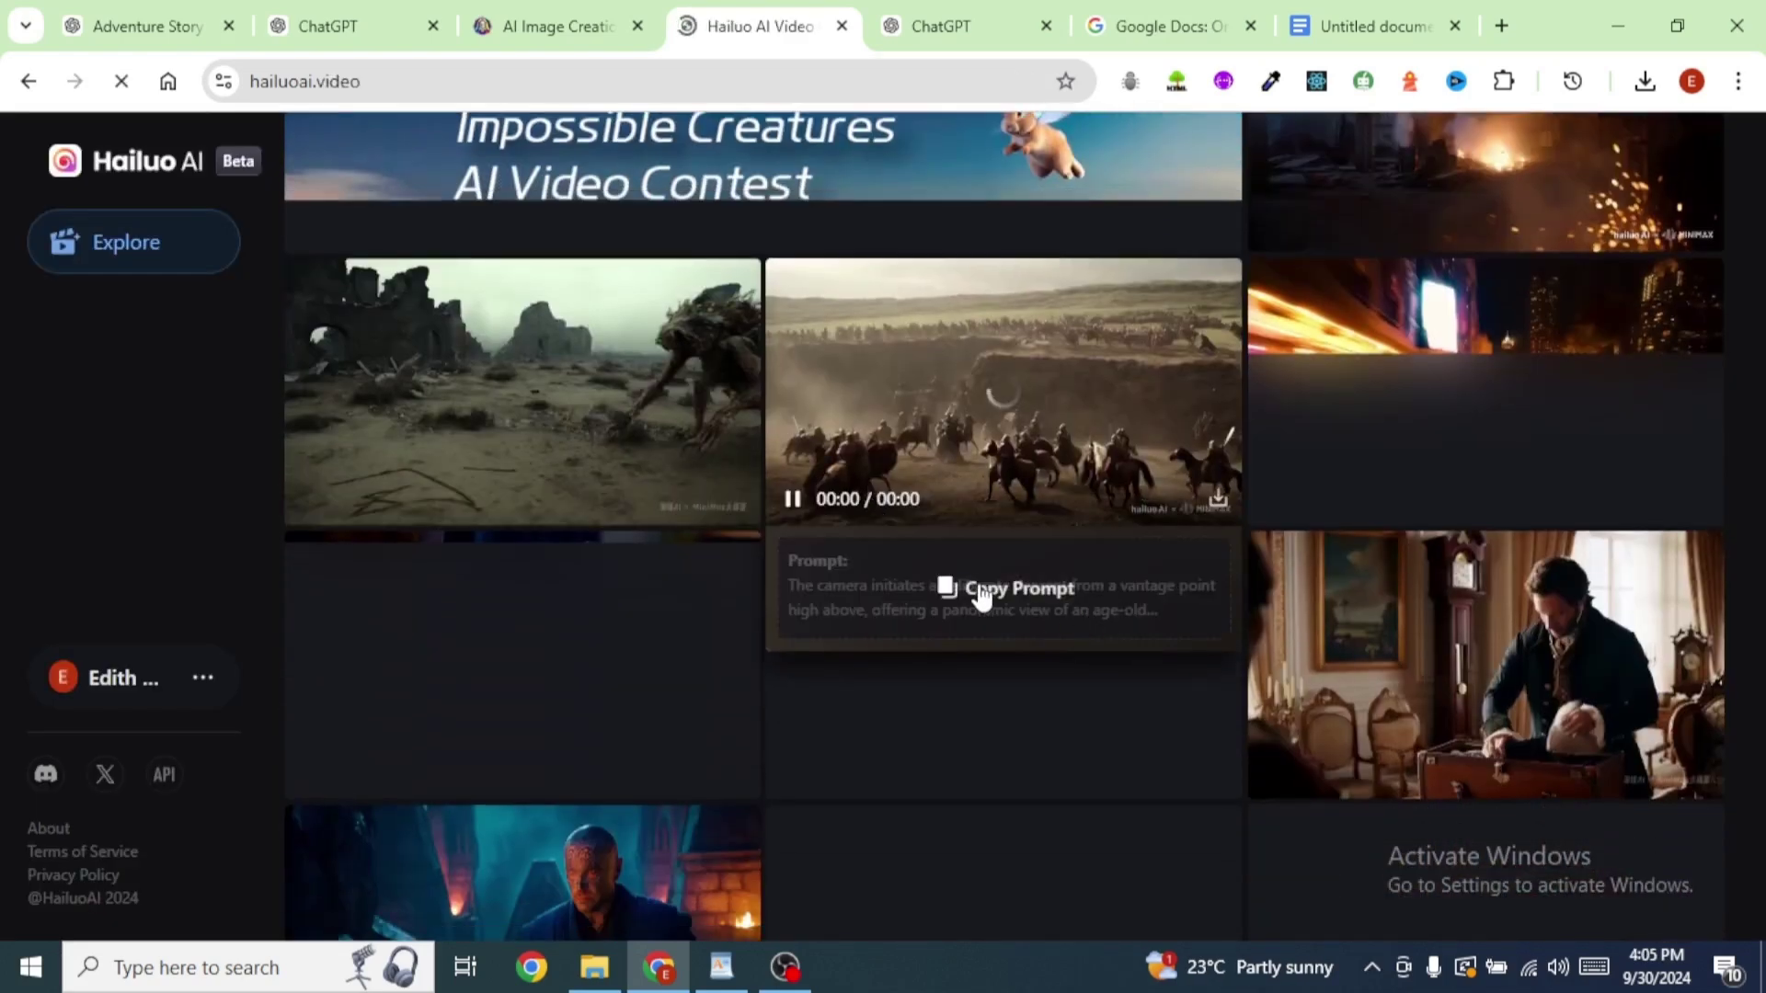
{"action": "scroll", "coordinate": [926, 592], "scroll_direction": "down", "scroll_amount": 4}
{"action": "scroll", "coordinate": [926, 592], "scroll_direction": "down", "scroll_amount": 4}
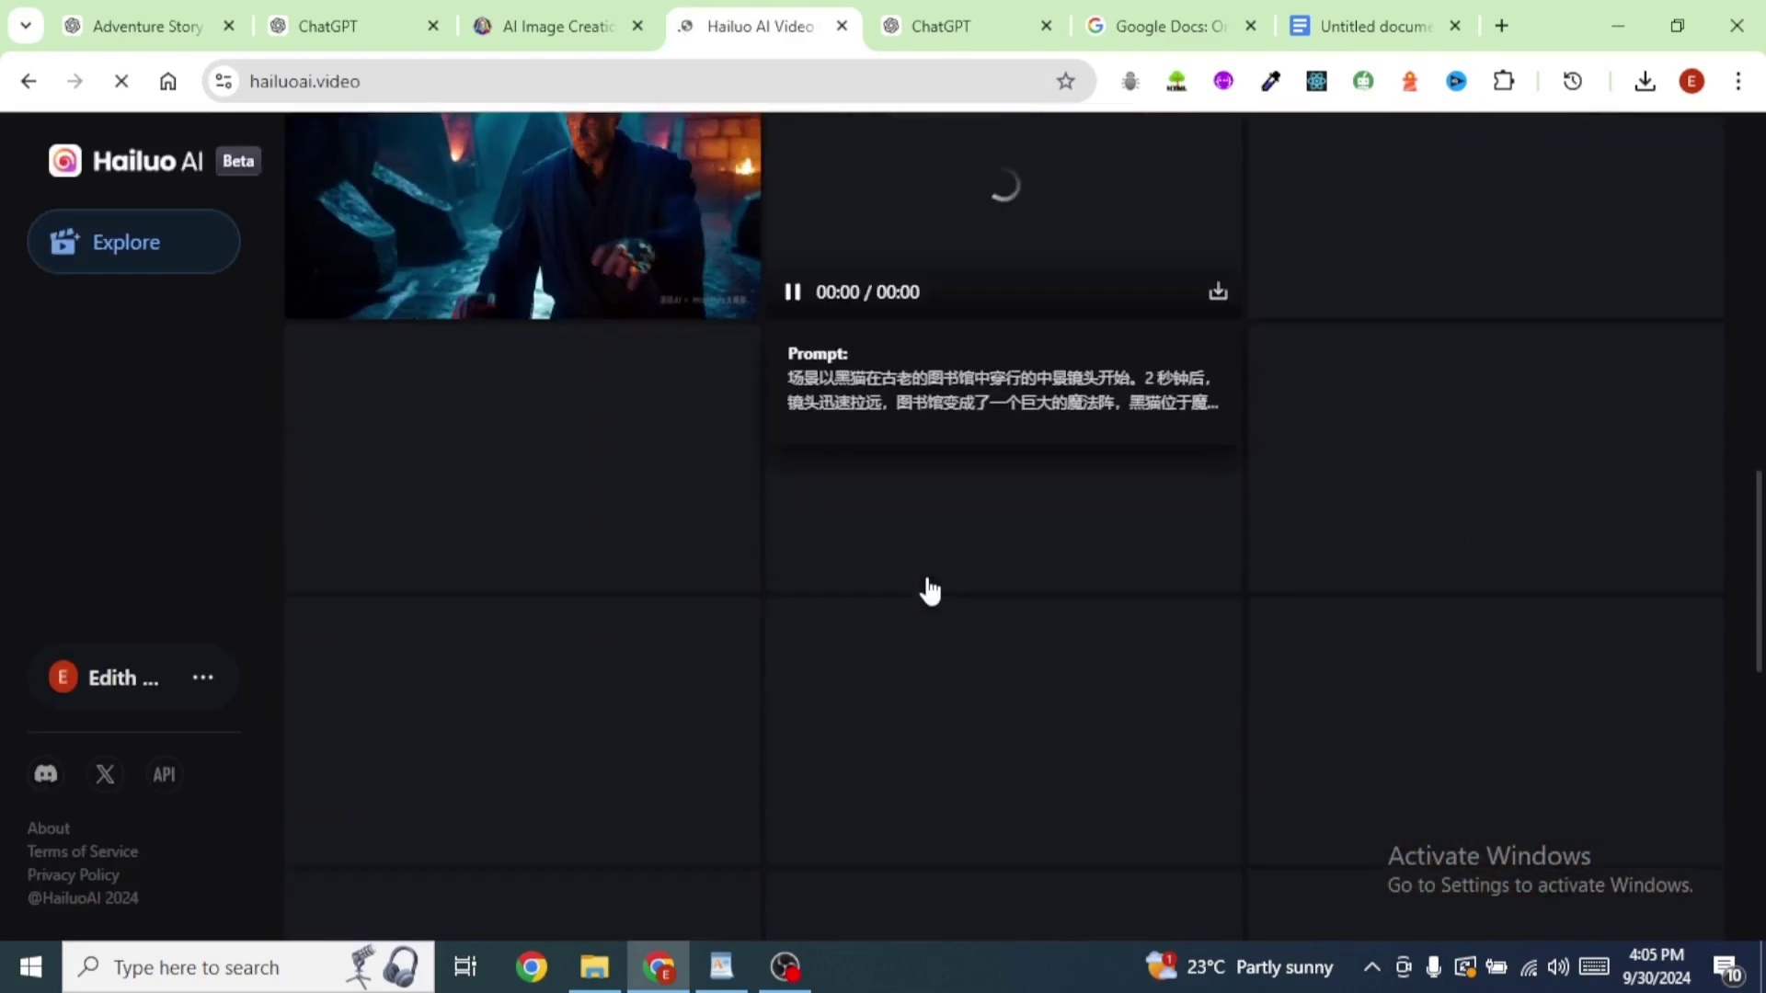
{"action": "scroll", "coordinate": [847, 631], "scroll_direction": "up", "scroll_amount": 4}
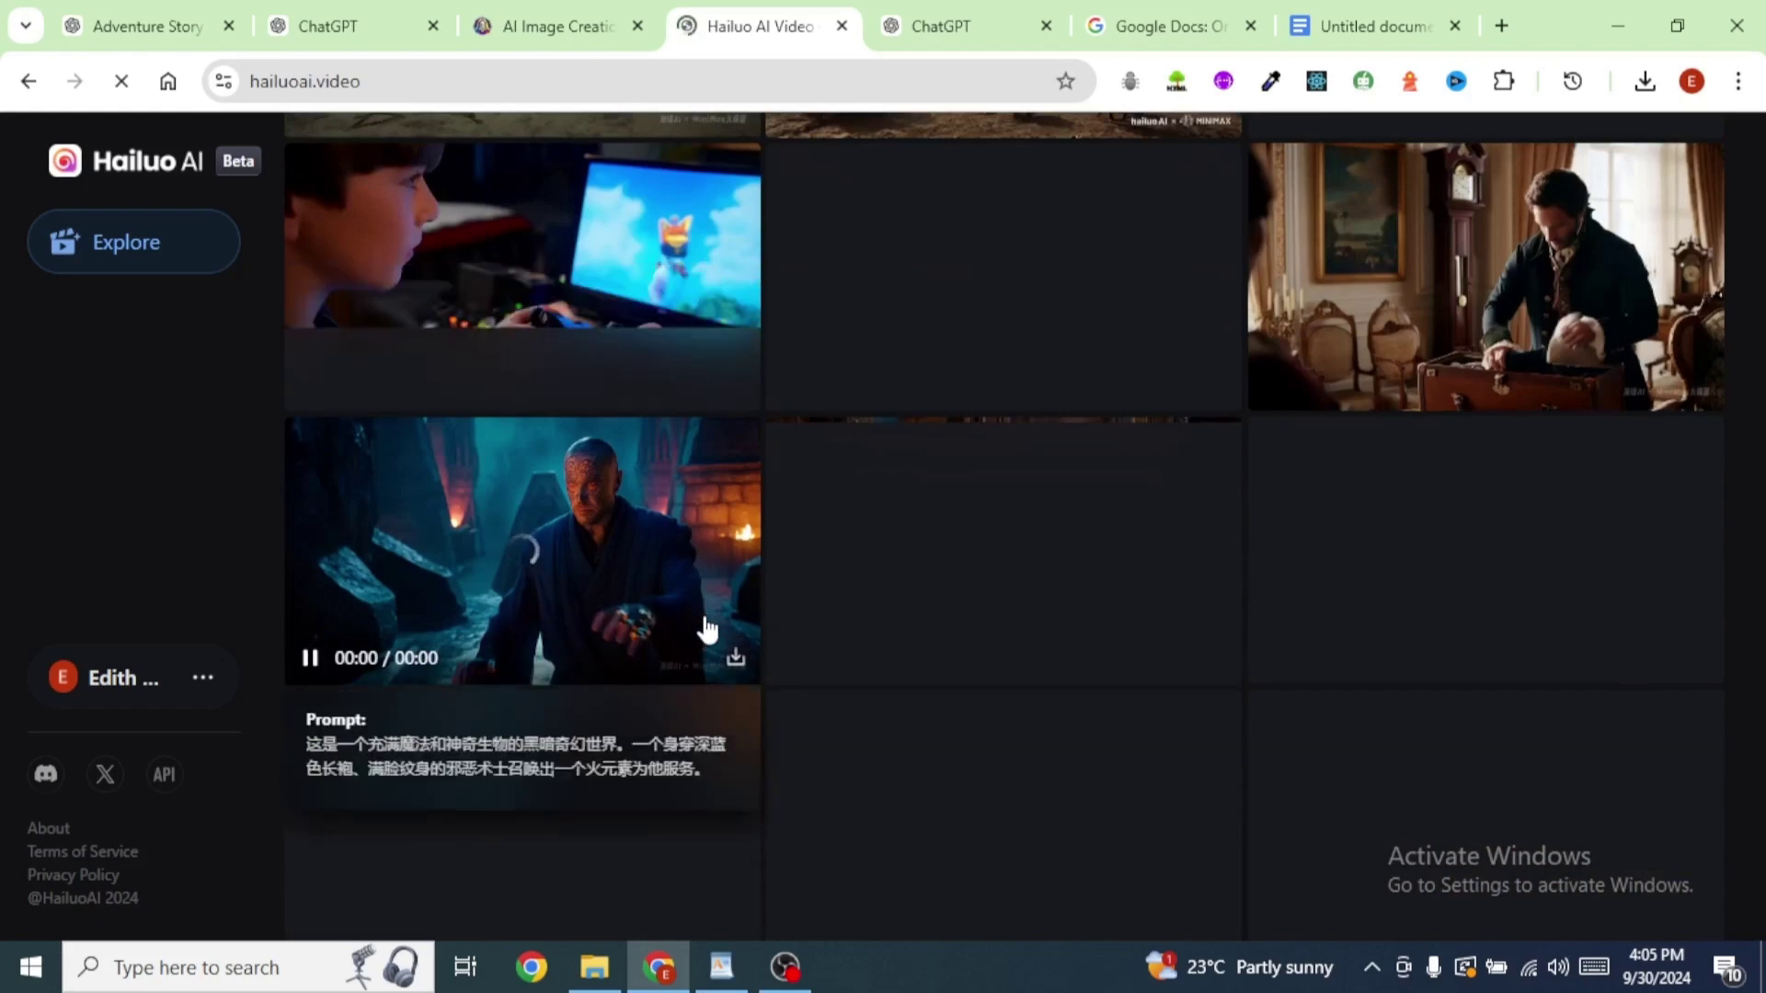
{"action": "scroll", "coordinate": [702, 631], "scroll_direction": "up", "scroll_amount": 5}
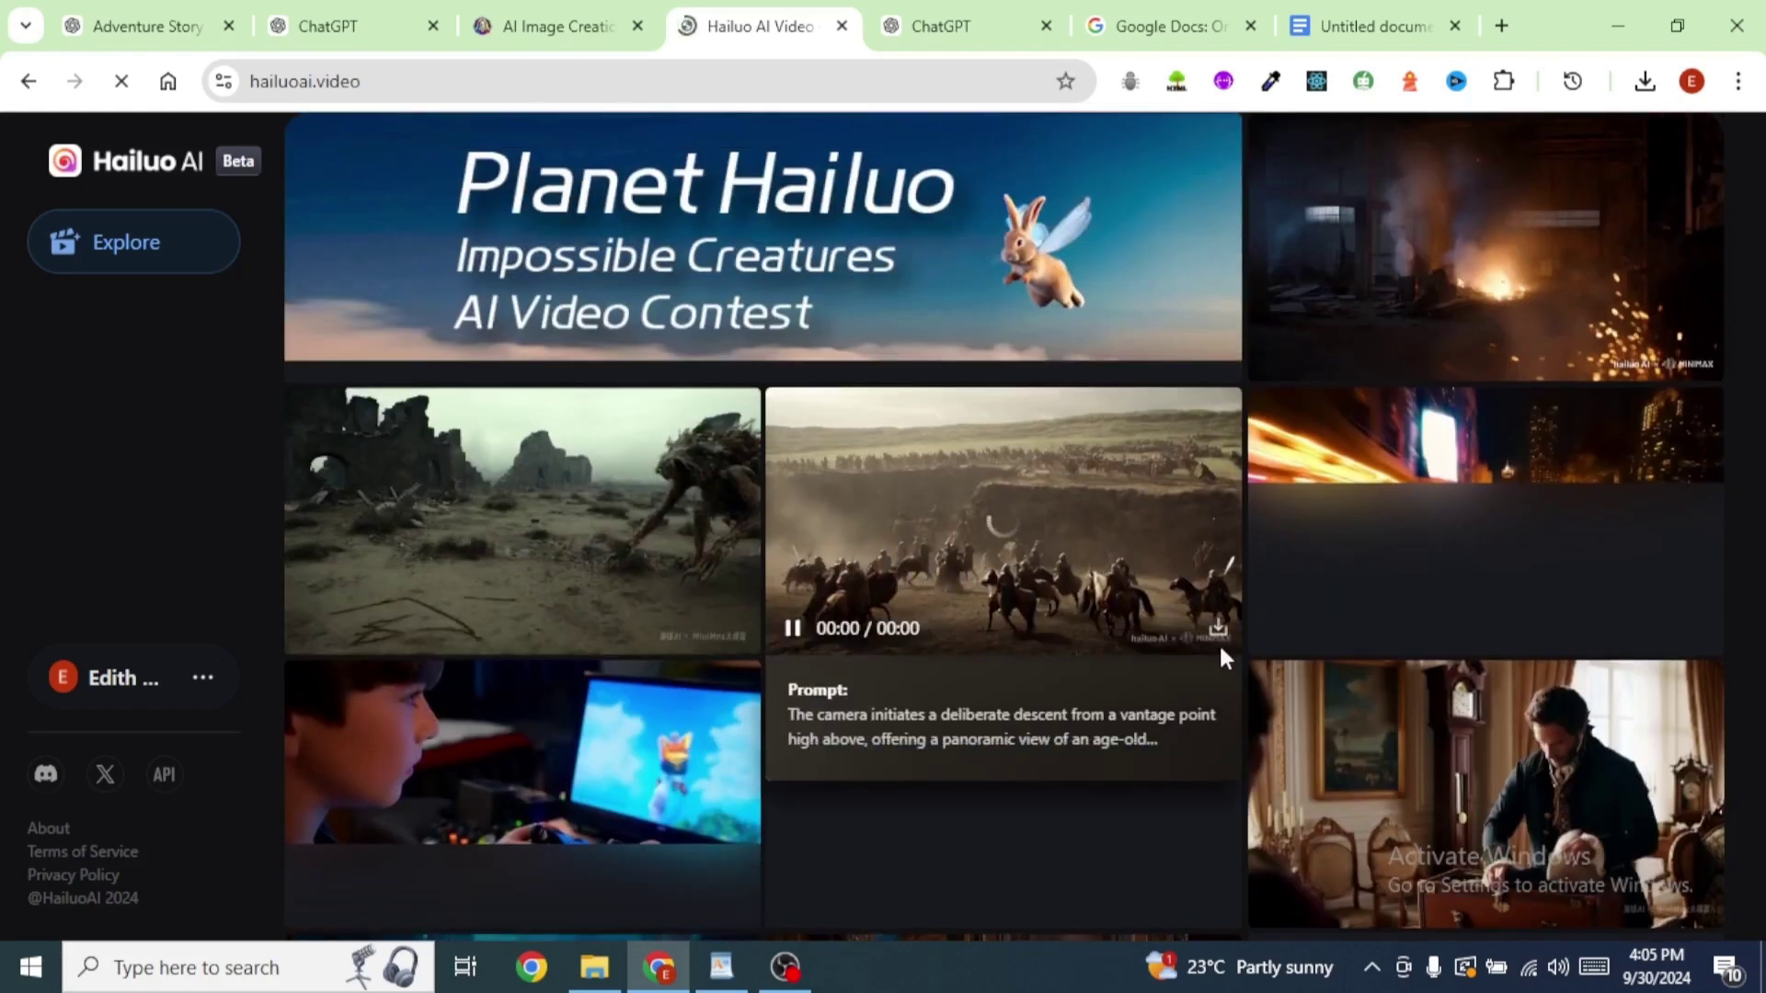
{"action": "scroll", "coordinate": [401, 653], "scroll_direction": "up", "scroll_amount": 5}
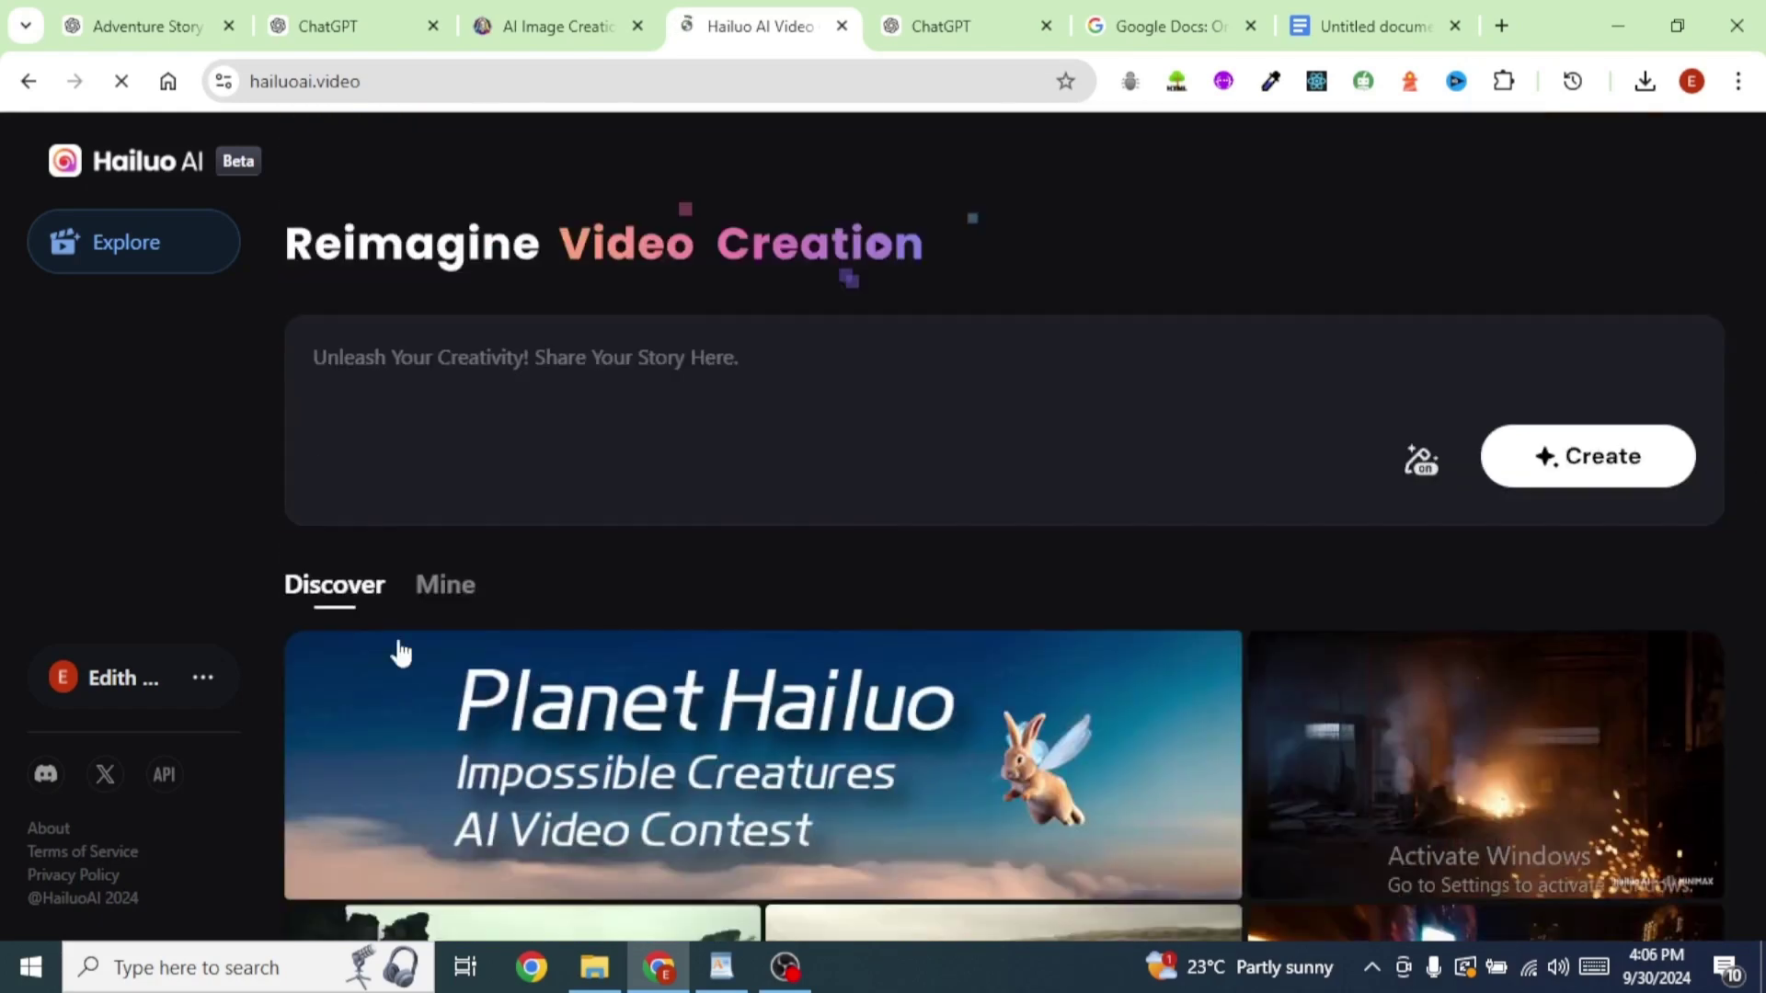
{"action": "left_click", "coordinate": [446, 589]}
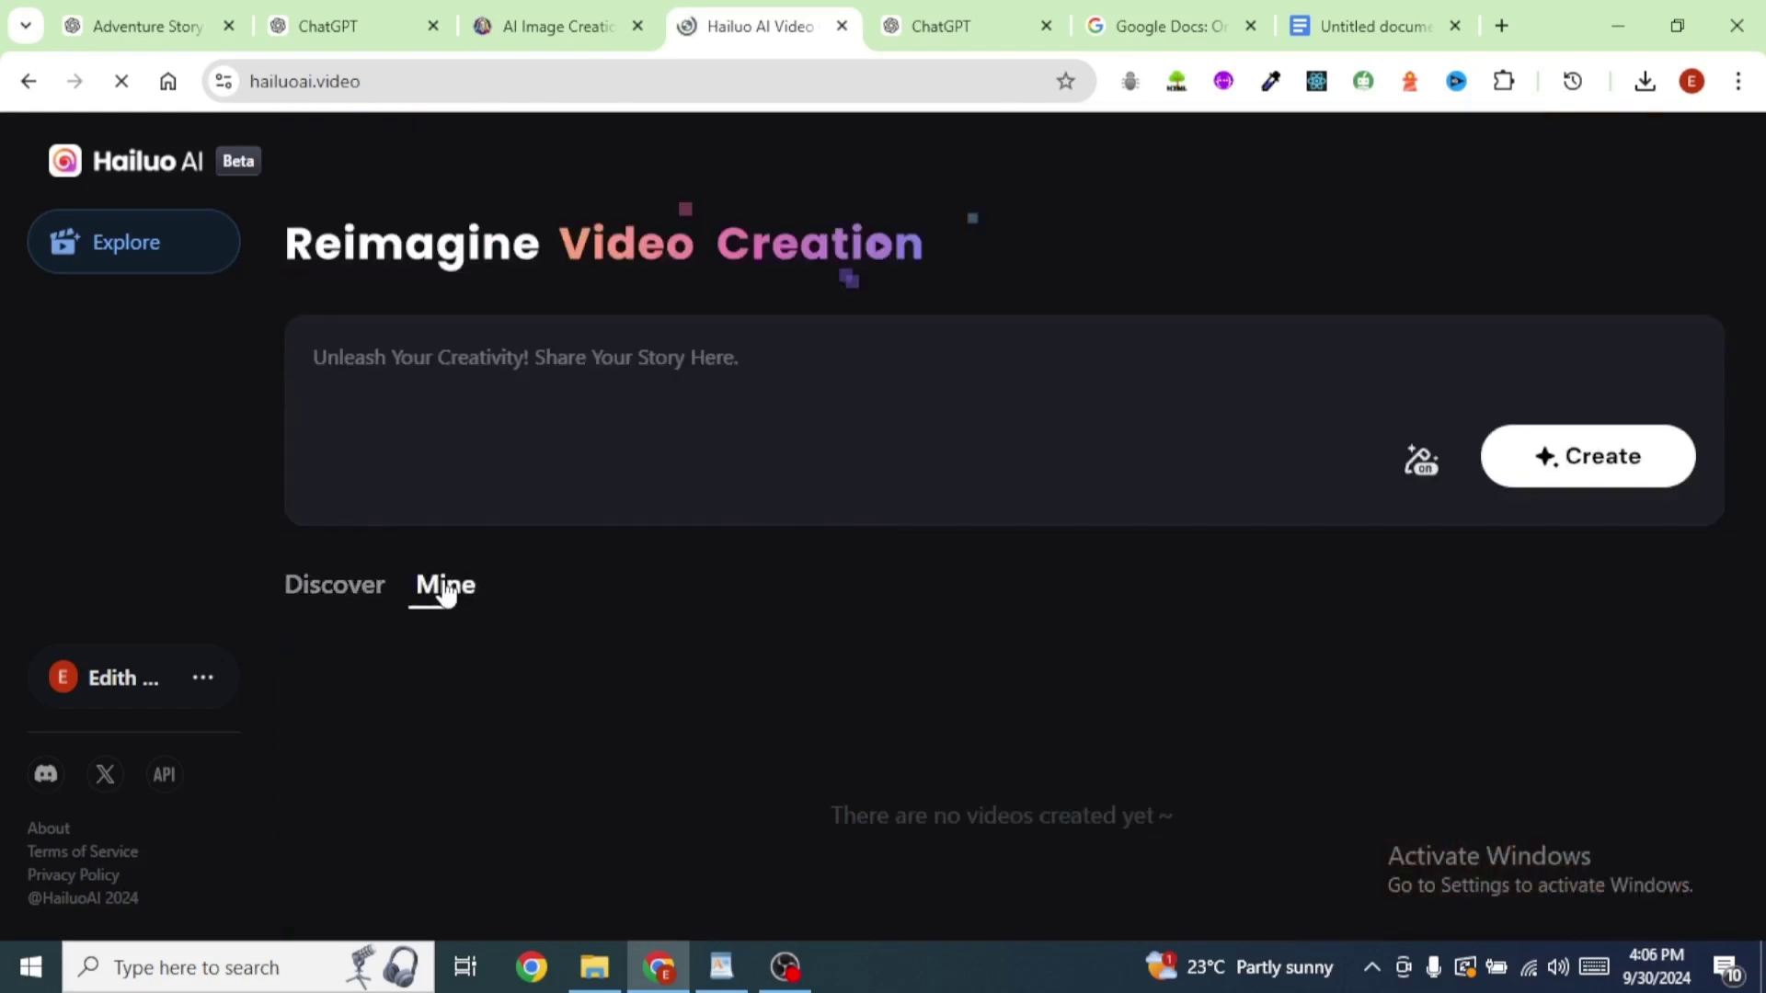
Copy the whole scene prompt with the Oliver and Ava descriptions from ChatGPT into Hailuo AI's video prompt
{"action": "left_click", "coordinate": [945, 30]}
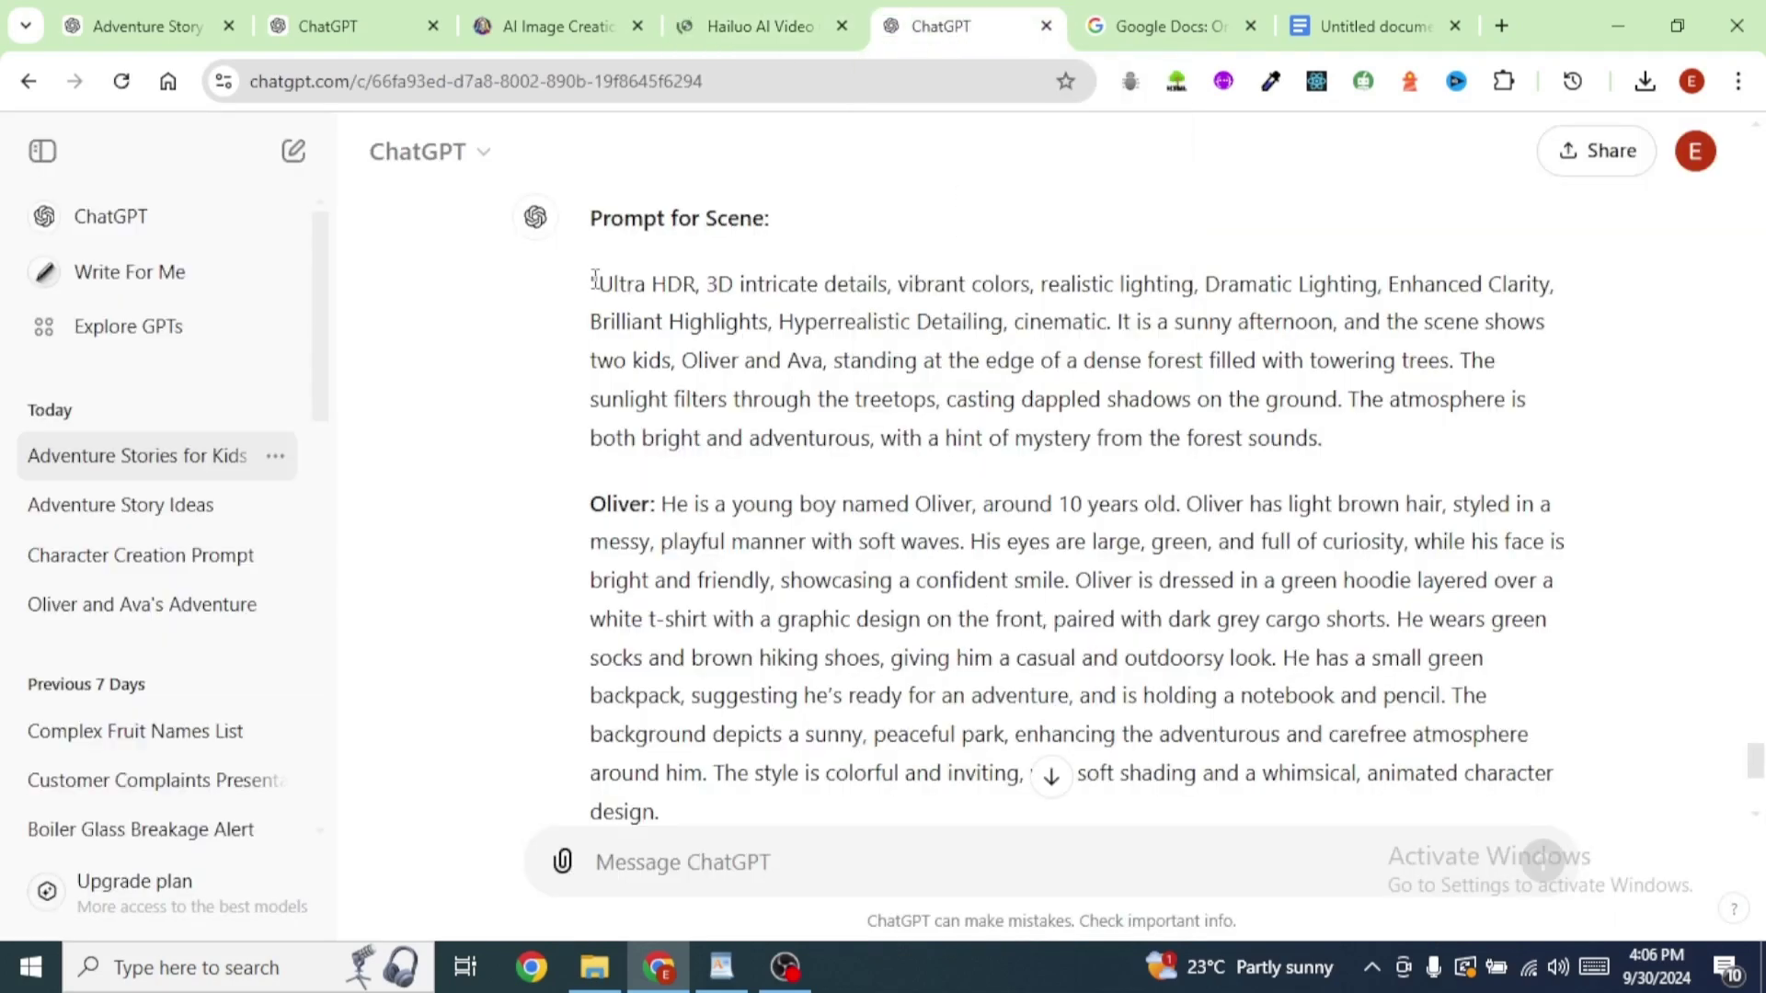
{"action": "key", "text": "ctrl+shift+Tab"}
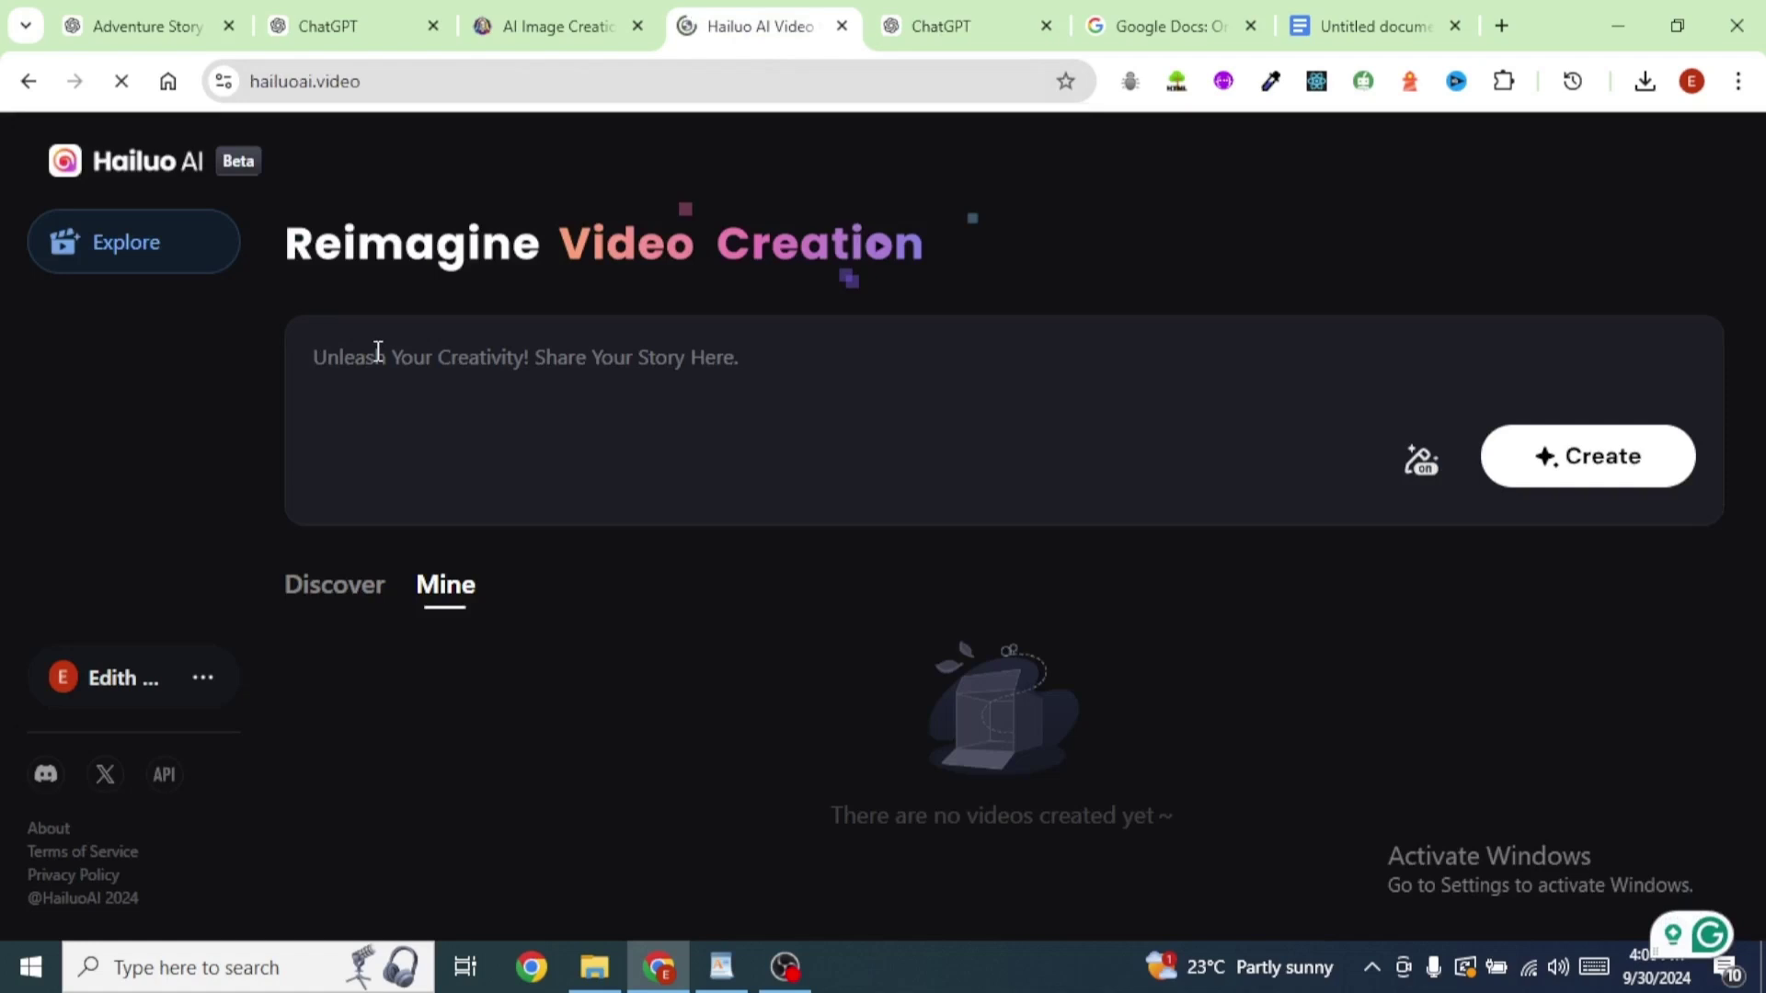
{"action": "key", "text": "ctrl+v"}
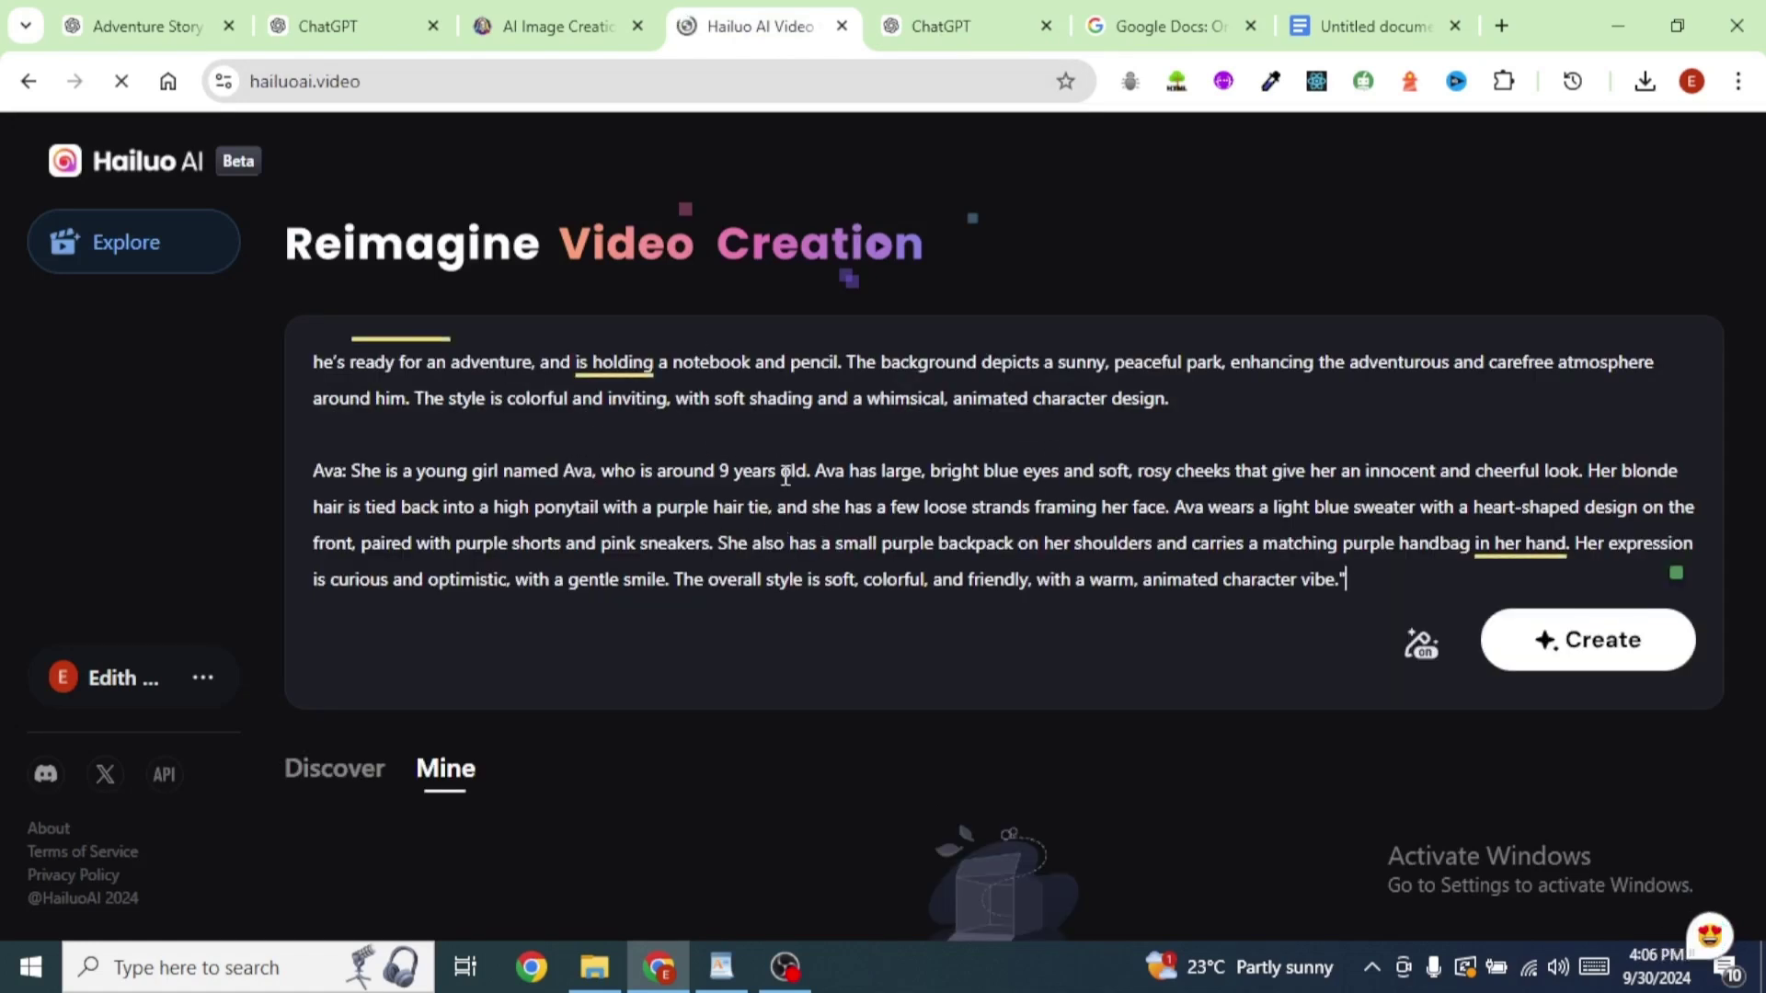
Turn off automatic prompt refinement and generate the video for the forest-edge scene
{"action": "mouse_move", "coordinate": [1417, 649]}
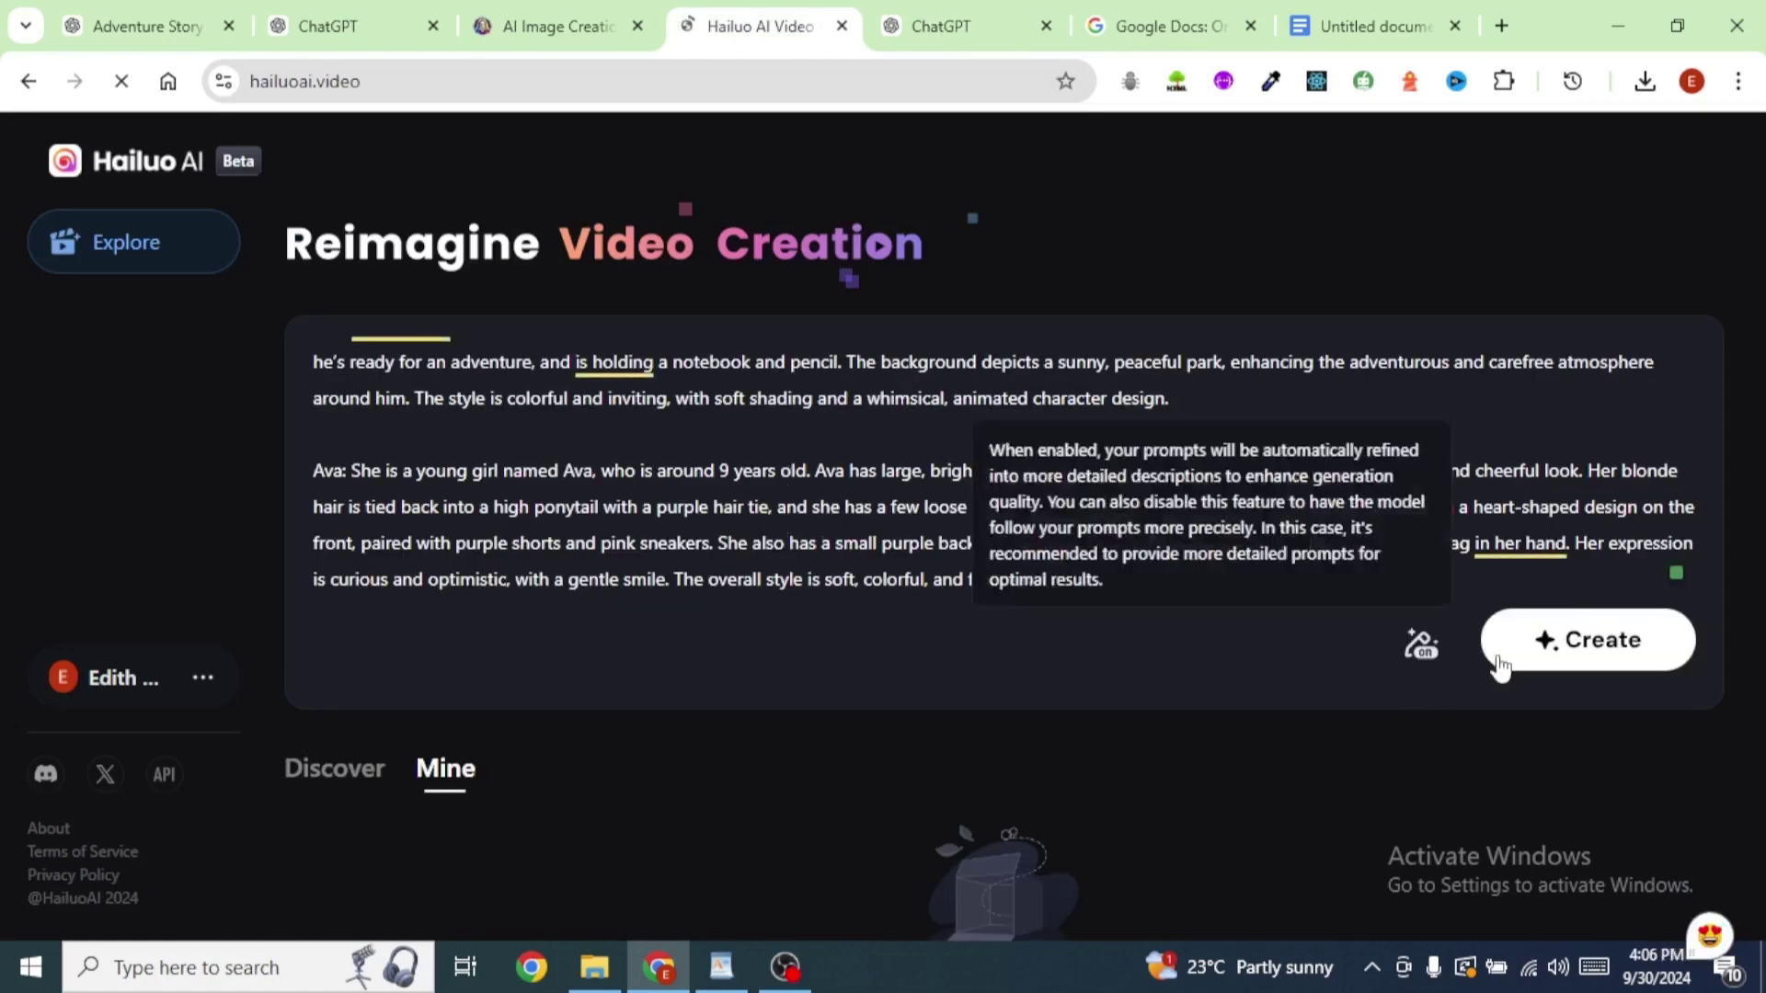
{"action": "left_click", "coordinate": [1422, 649]}
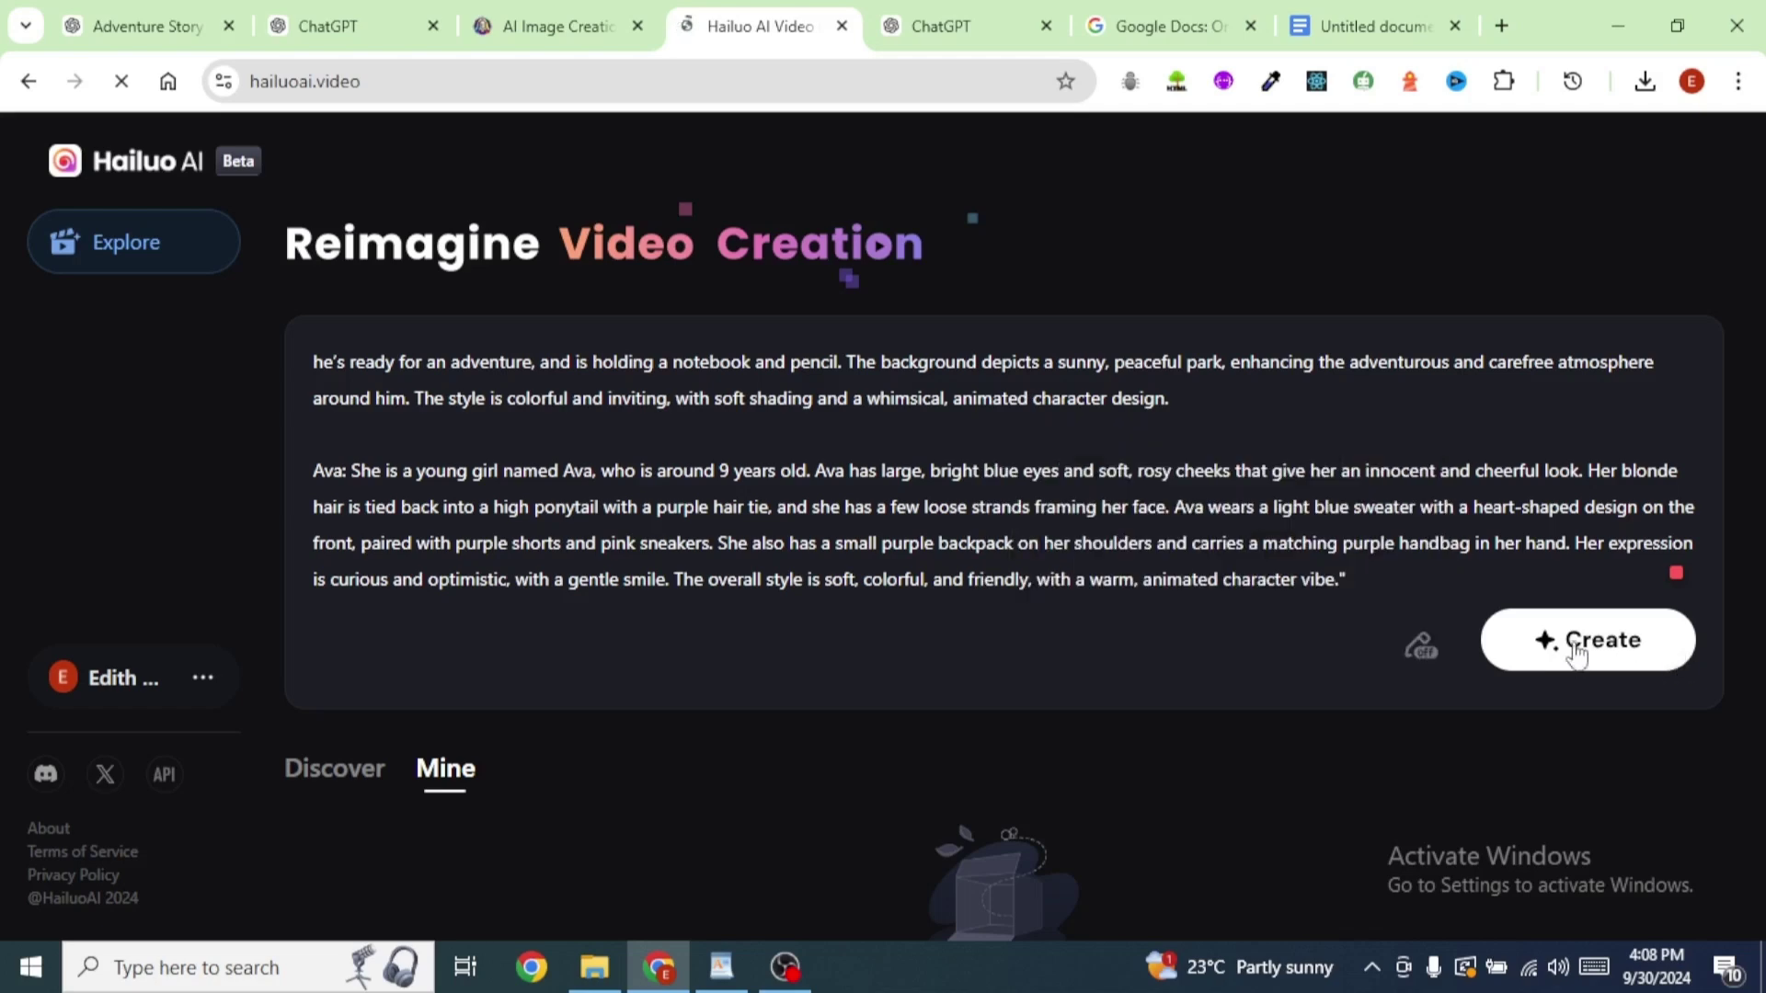
{"action": "left_click", "coordinate": [1600, 658]}
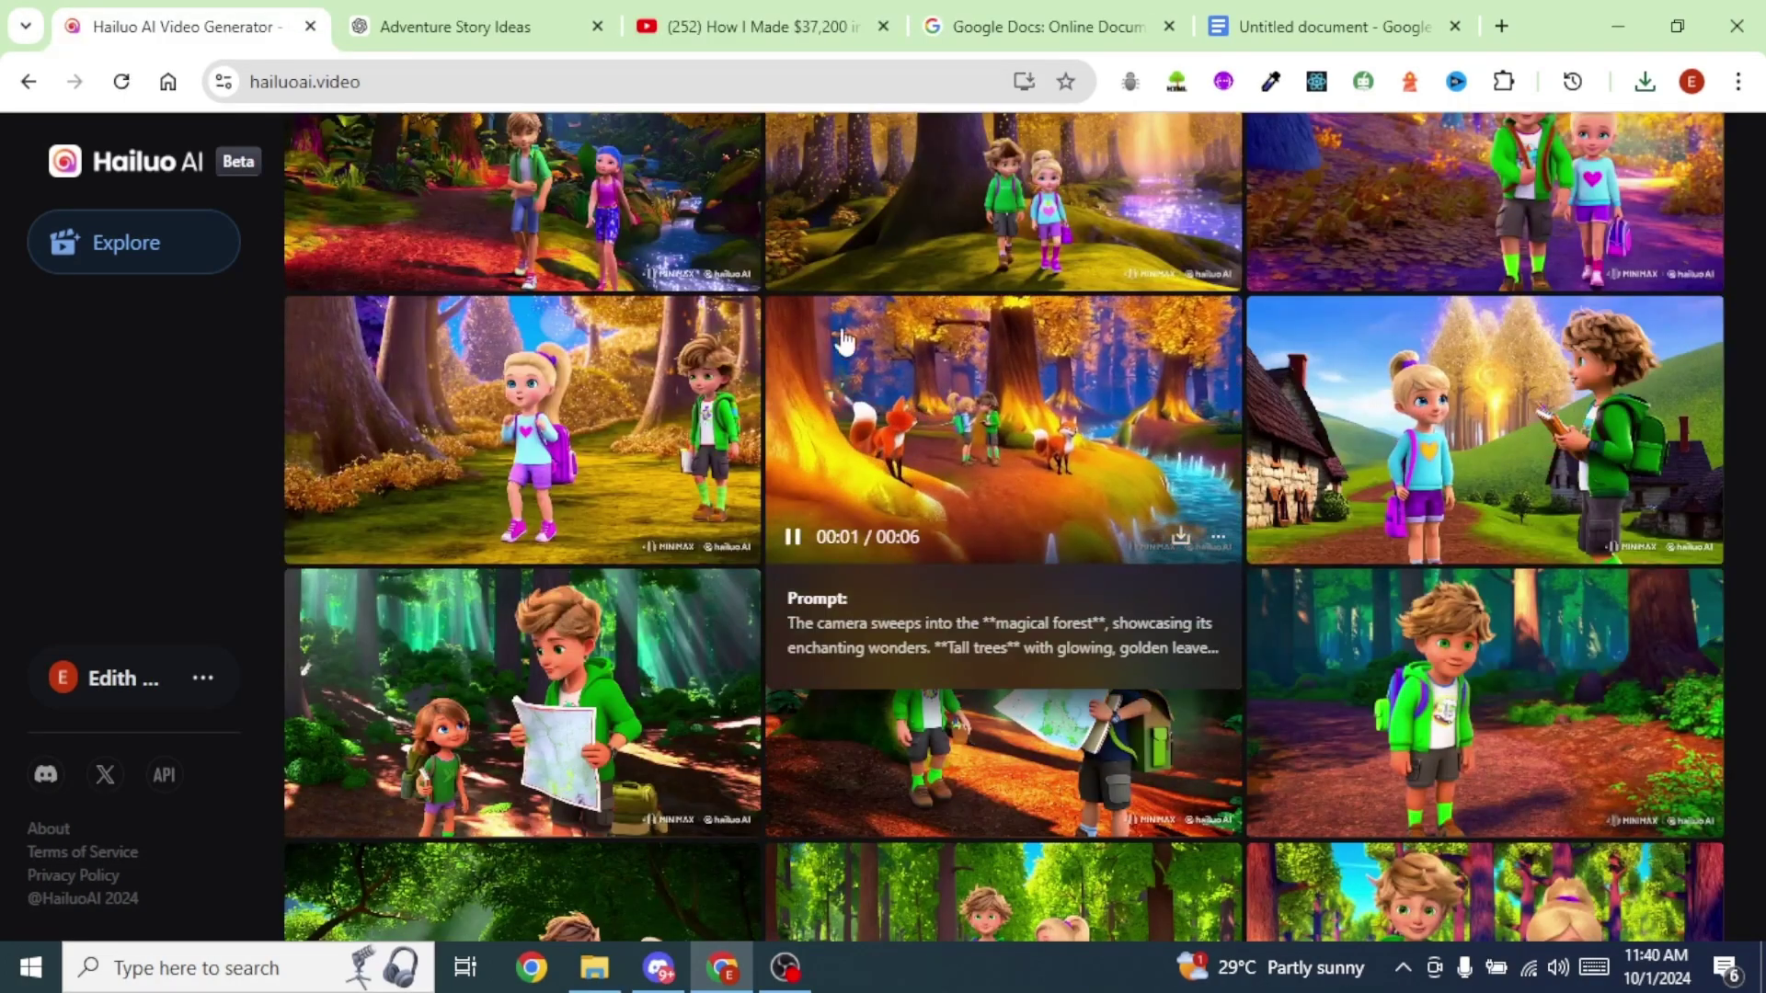
Look through the generated scene videos and play the one of Oliver and Ava in the village with stone cottages
{"action": "scroll", "coordinate": [951, 307], "scroll_direction": "up", "scroll_amount": 1}
{"action": "scroll", "coordinate": [953, 313], "scroll_direction": "up", "scroll_amount": 4}
{"action": "scroll", "coordinate": [903, 372], "scroll_direction": "down", "scroll_amount": 3}
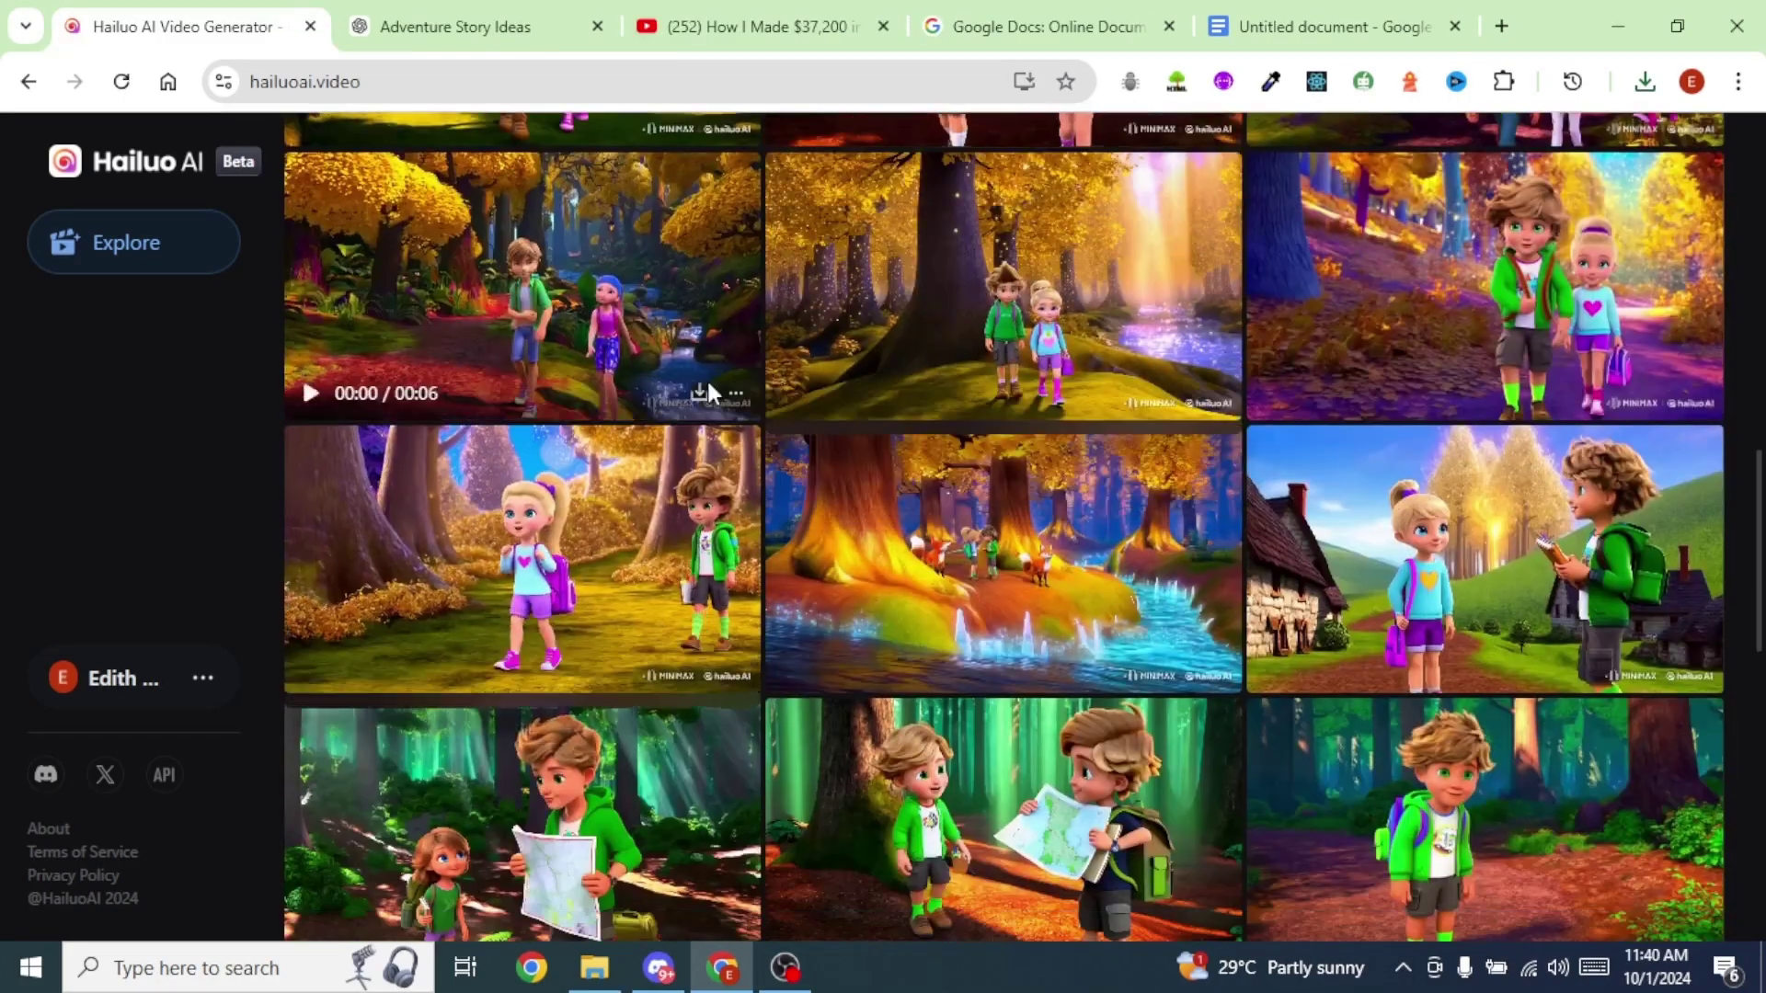
{"action": "left_click", "coordinate": [1439, 549]}
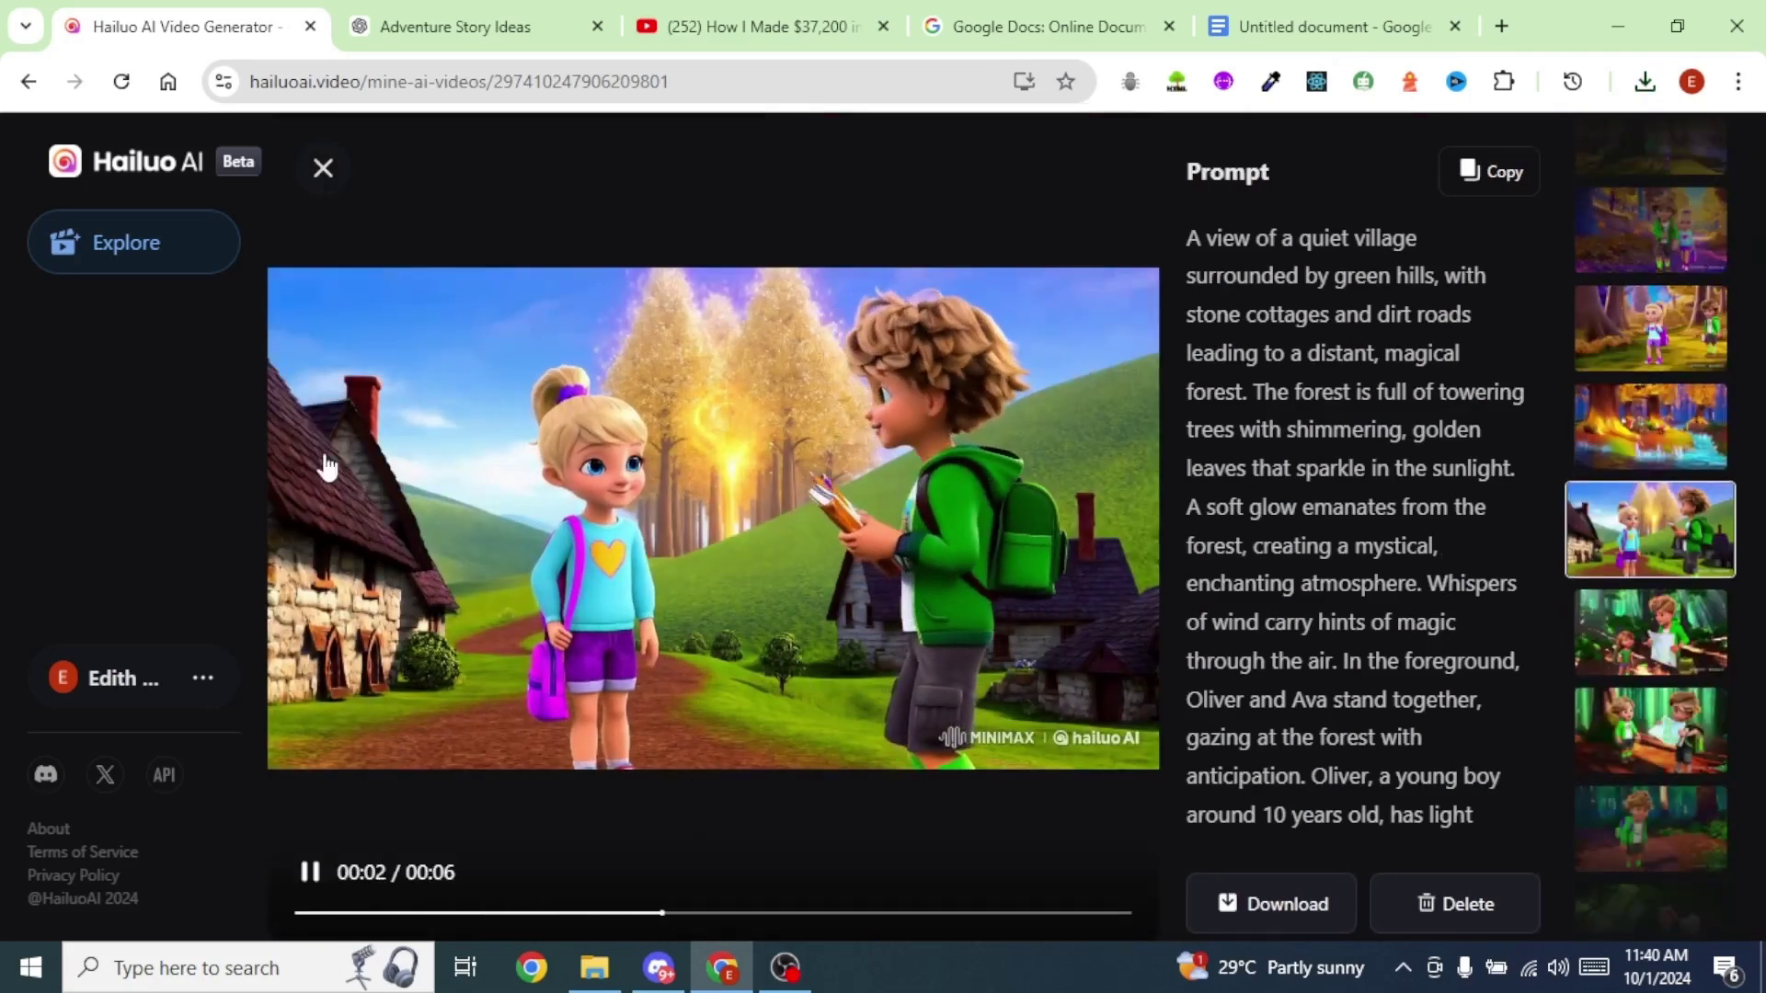
View the video of Ava and Oliver on the sunny forest path and browse the full grid of created scenes
{"action": "scroll", "coordinate": [358, 563], "scroll_direction": "up", "scroll_amount": 2}
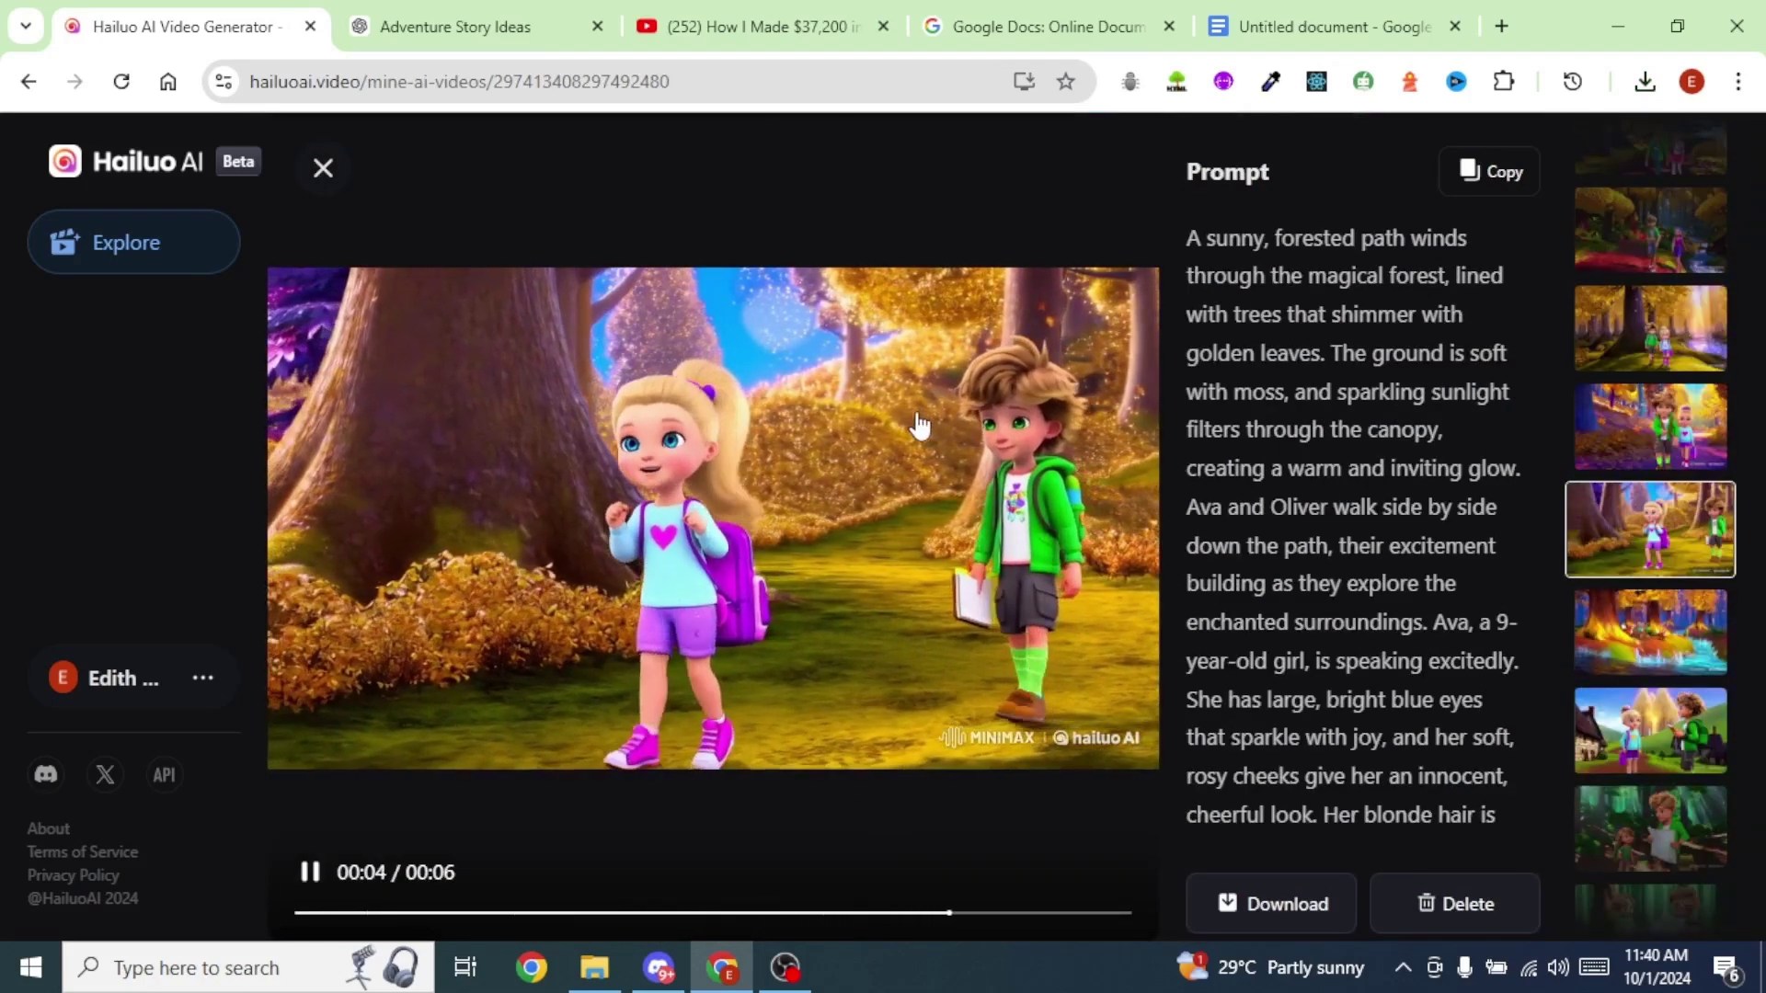
{"action": "left_click", "coordinate": [323, 167]}
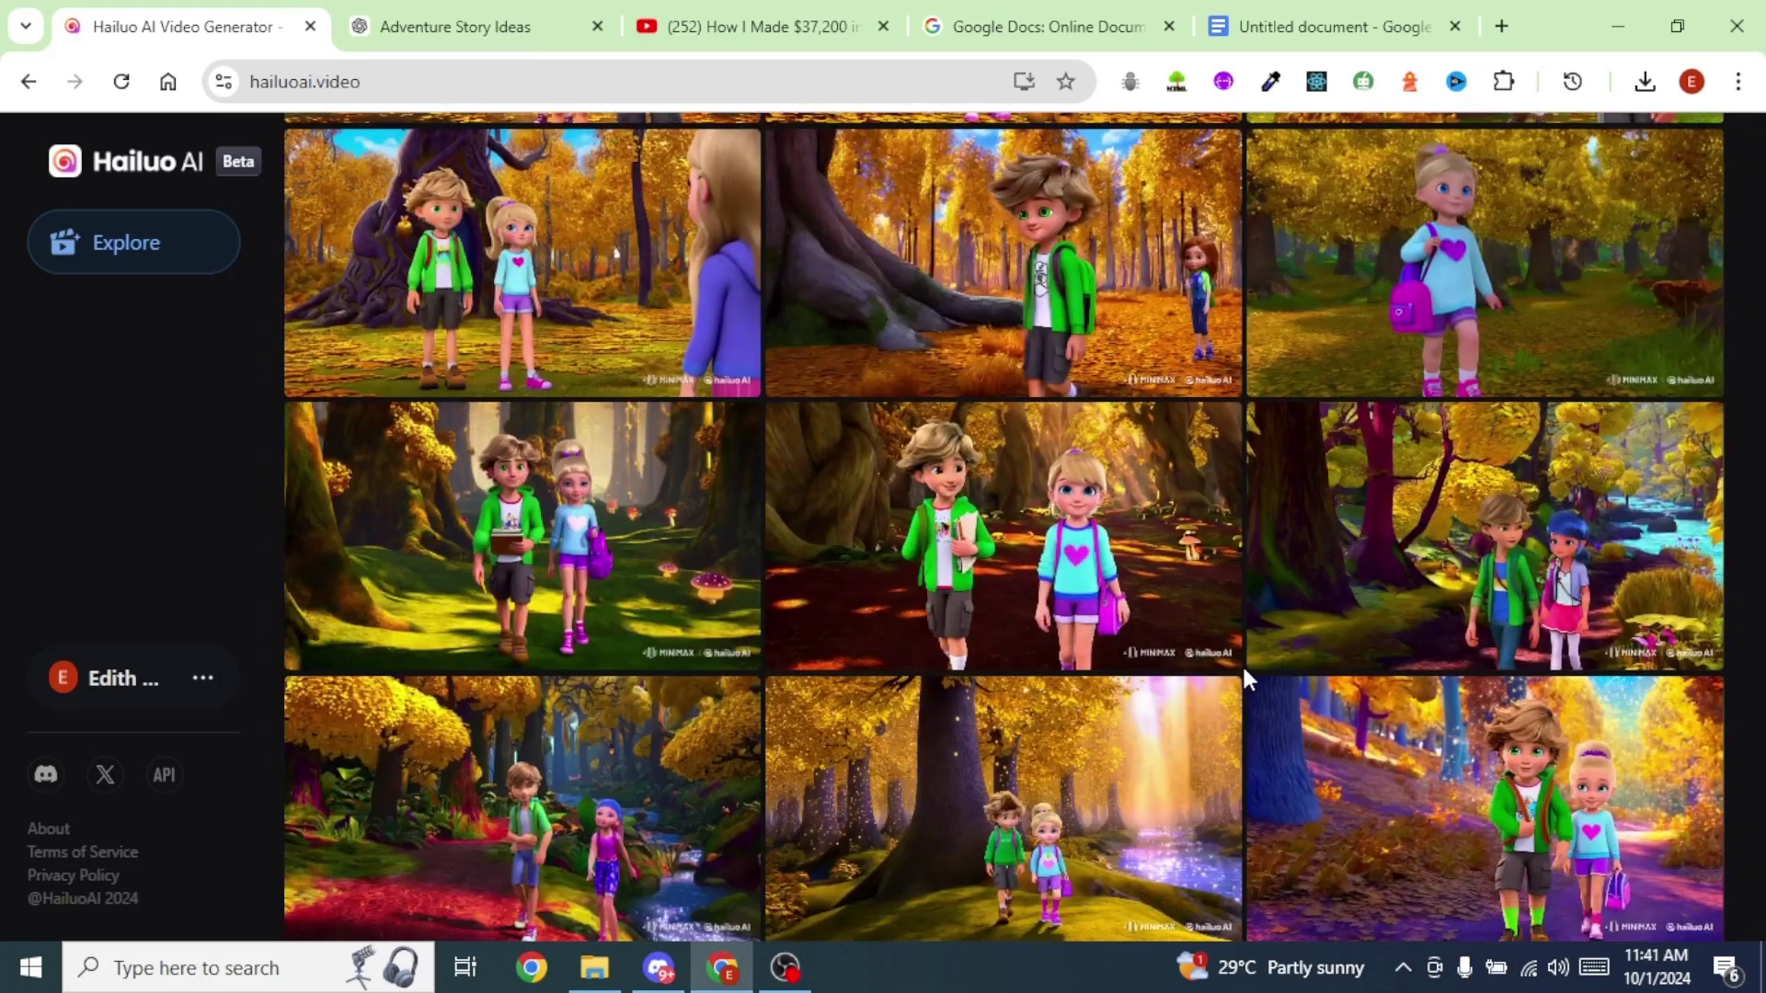
{"action": "scroll", "coordinate": [1243, 672], "scroll_direction": "down", "scroll_amount": 3}
{"action": "scroll", "coordinate": [1179, 559], "scroll_direction": "up", "scroll_amount": 3}
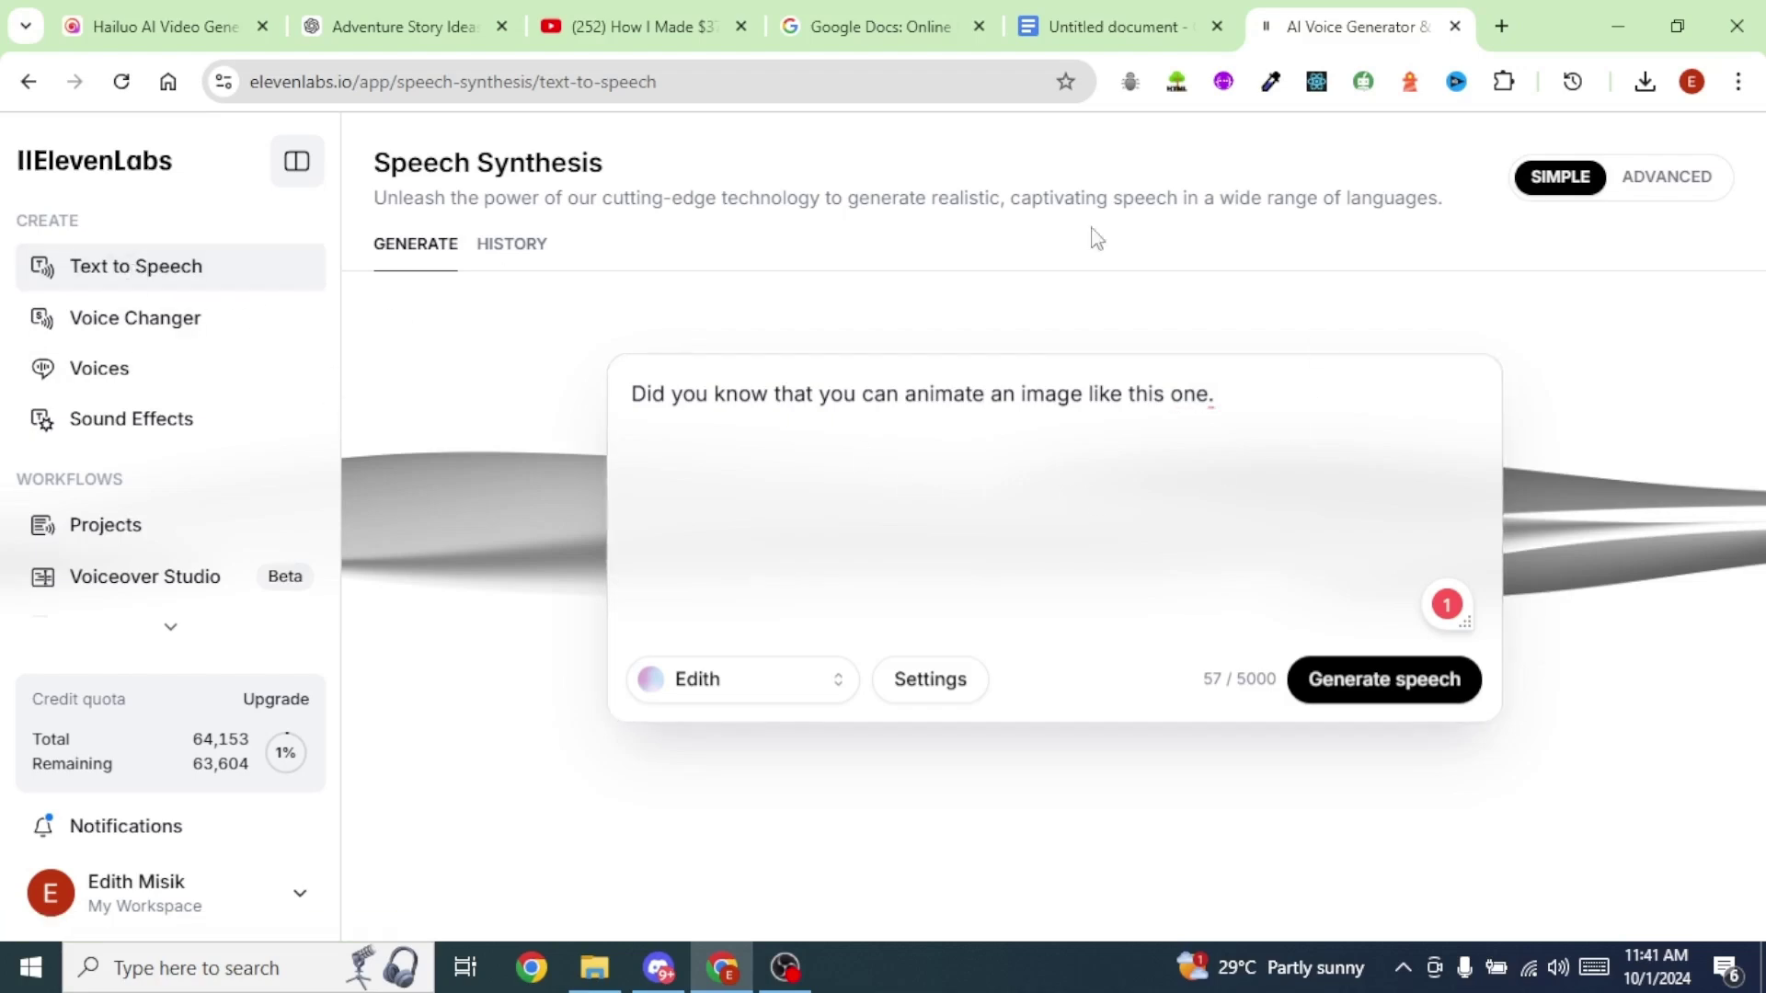
Replace the ElevenLabs speech text with the story's opening sentence from the Google Docs script, "One bright, sunny morning, Oliver and Ava set off on an adventure."
{"action": "left_click", "coordinate": [1106, 32]}
{"action": "scroll", "coordinate": [920, 517], "scroll_direction": "up", "scroll_amount": 5}
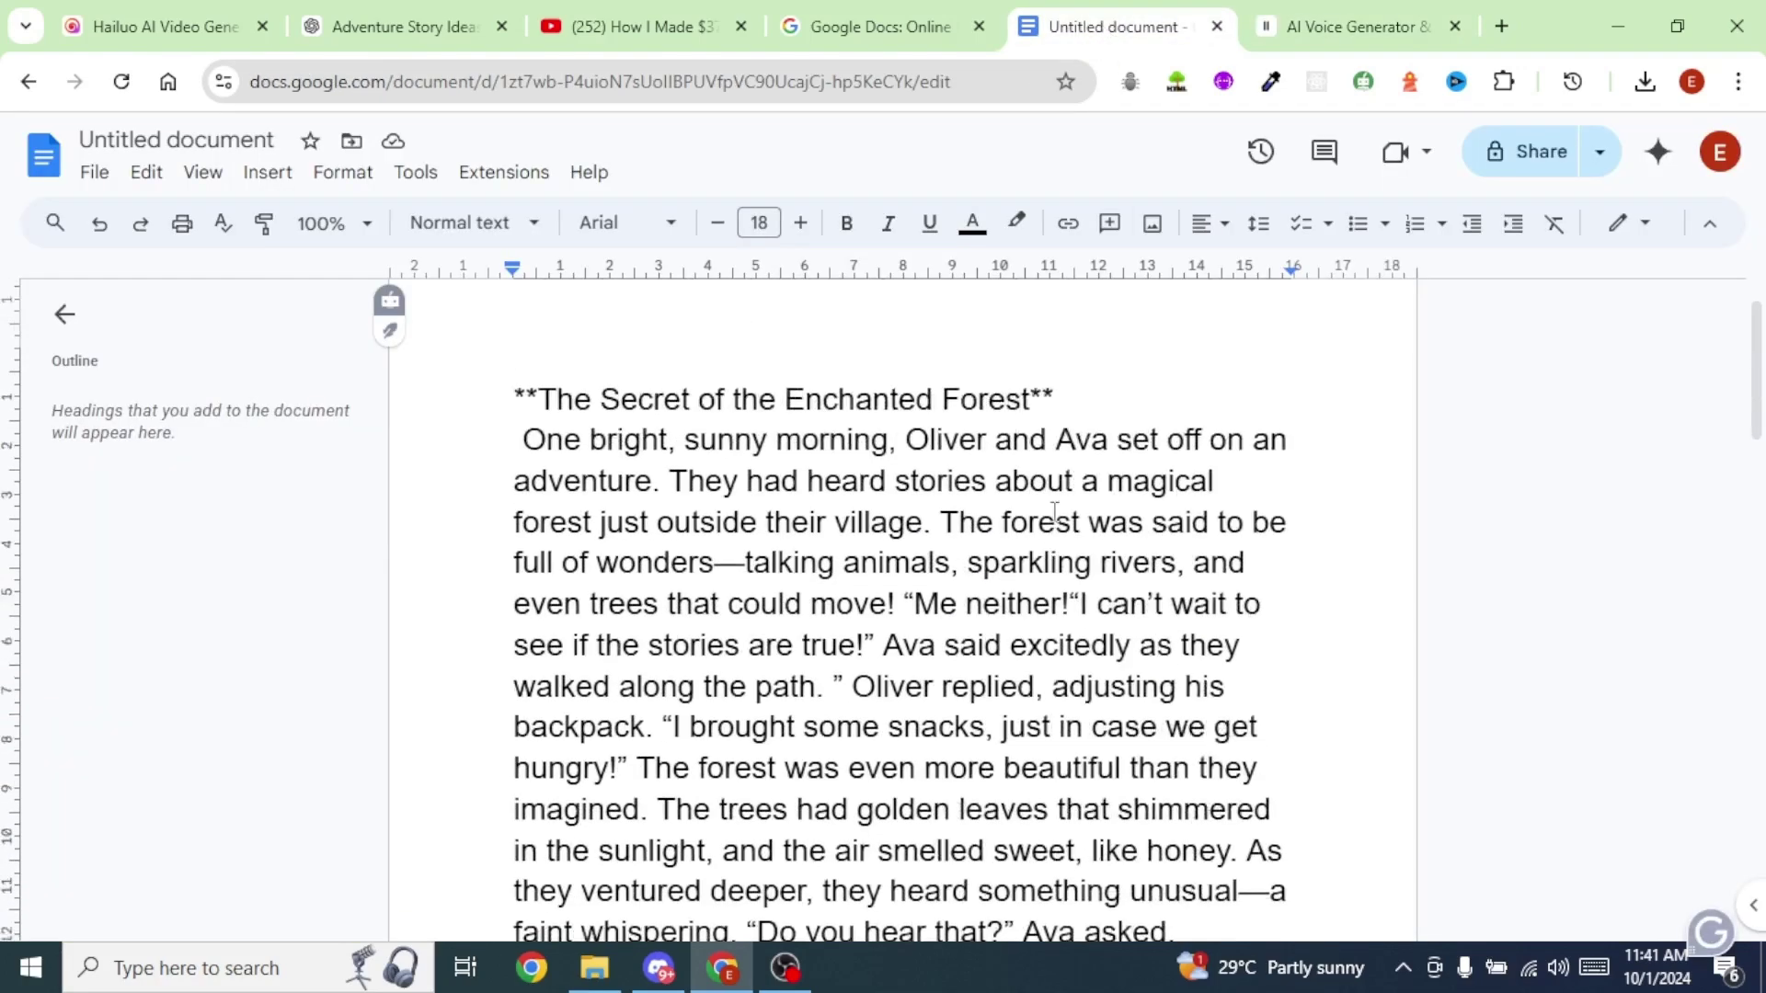
{"action": "left_click_drag", "start_coordinate": [526, 483], "coordinate": [833, 543]}
{"action": "key", "text": "ctrl+c"}
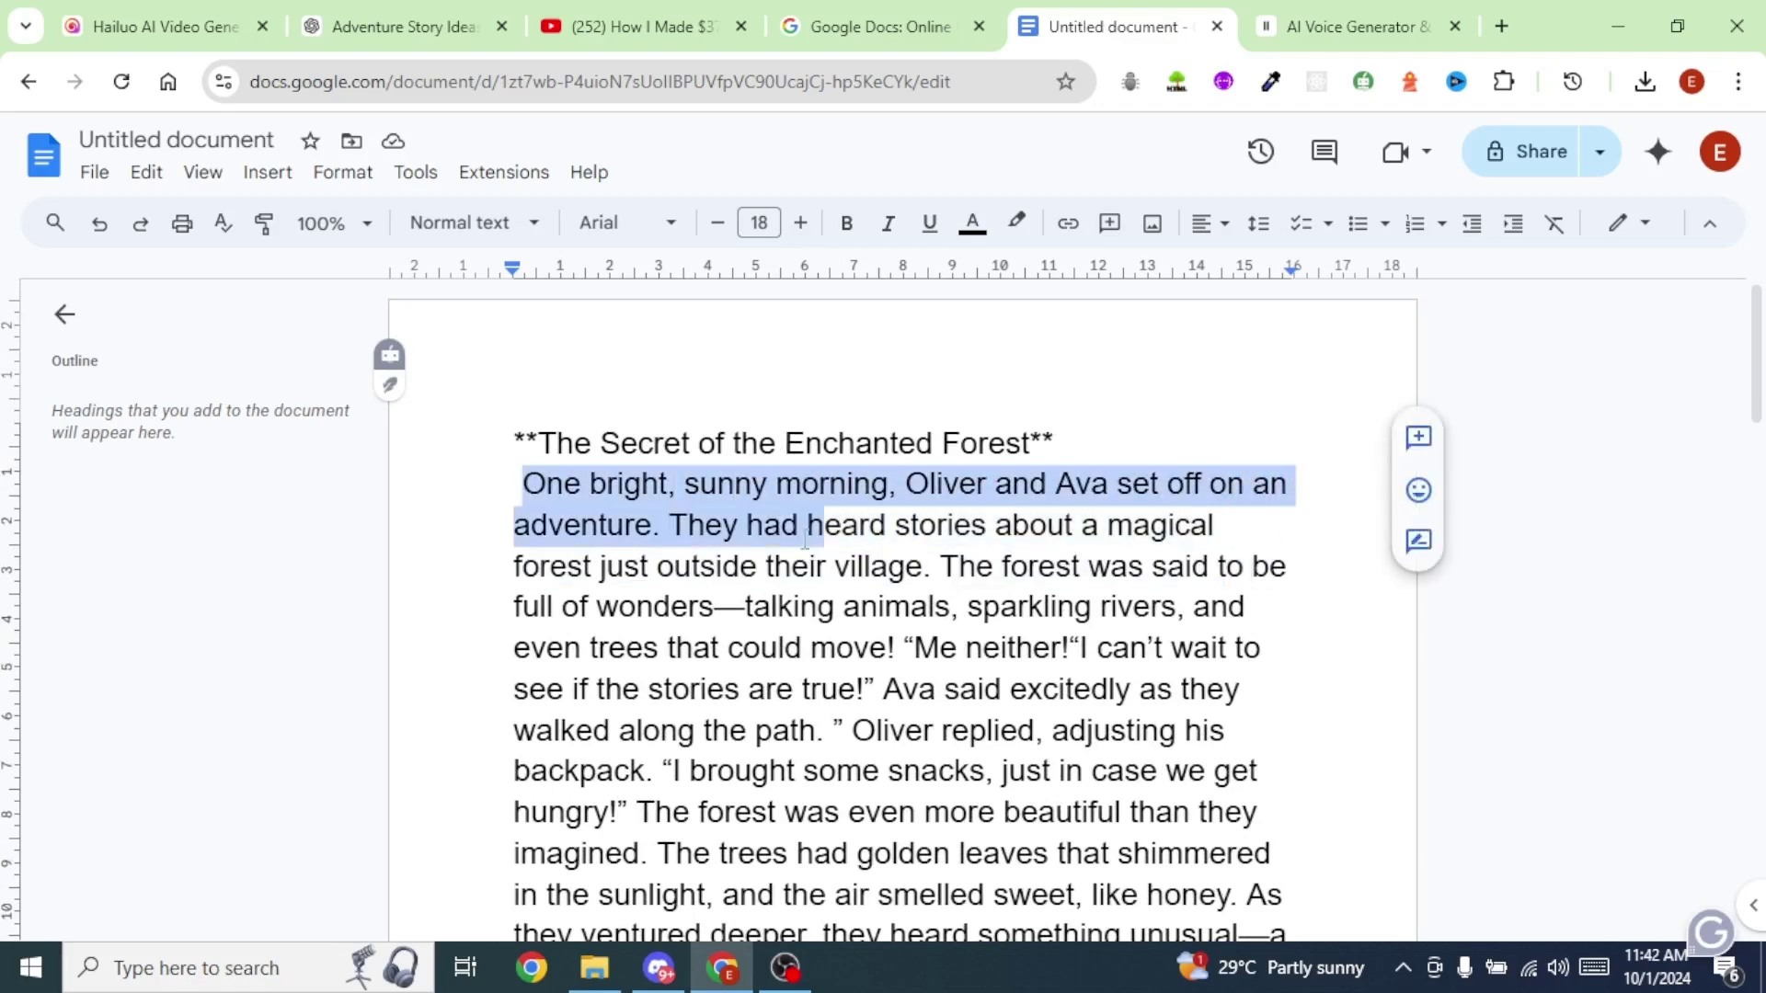
{"action": "key", "text": "ctrl+Tab"}
{"action": "left_click_drag", "start_coordinate": [1247, 402], "coordinate": [569, 424]}
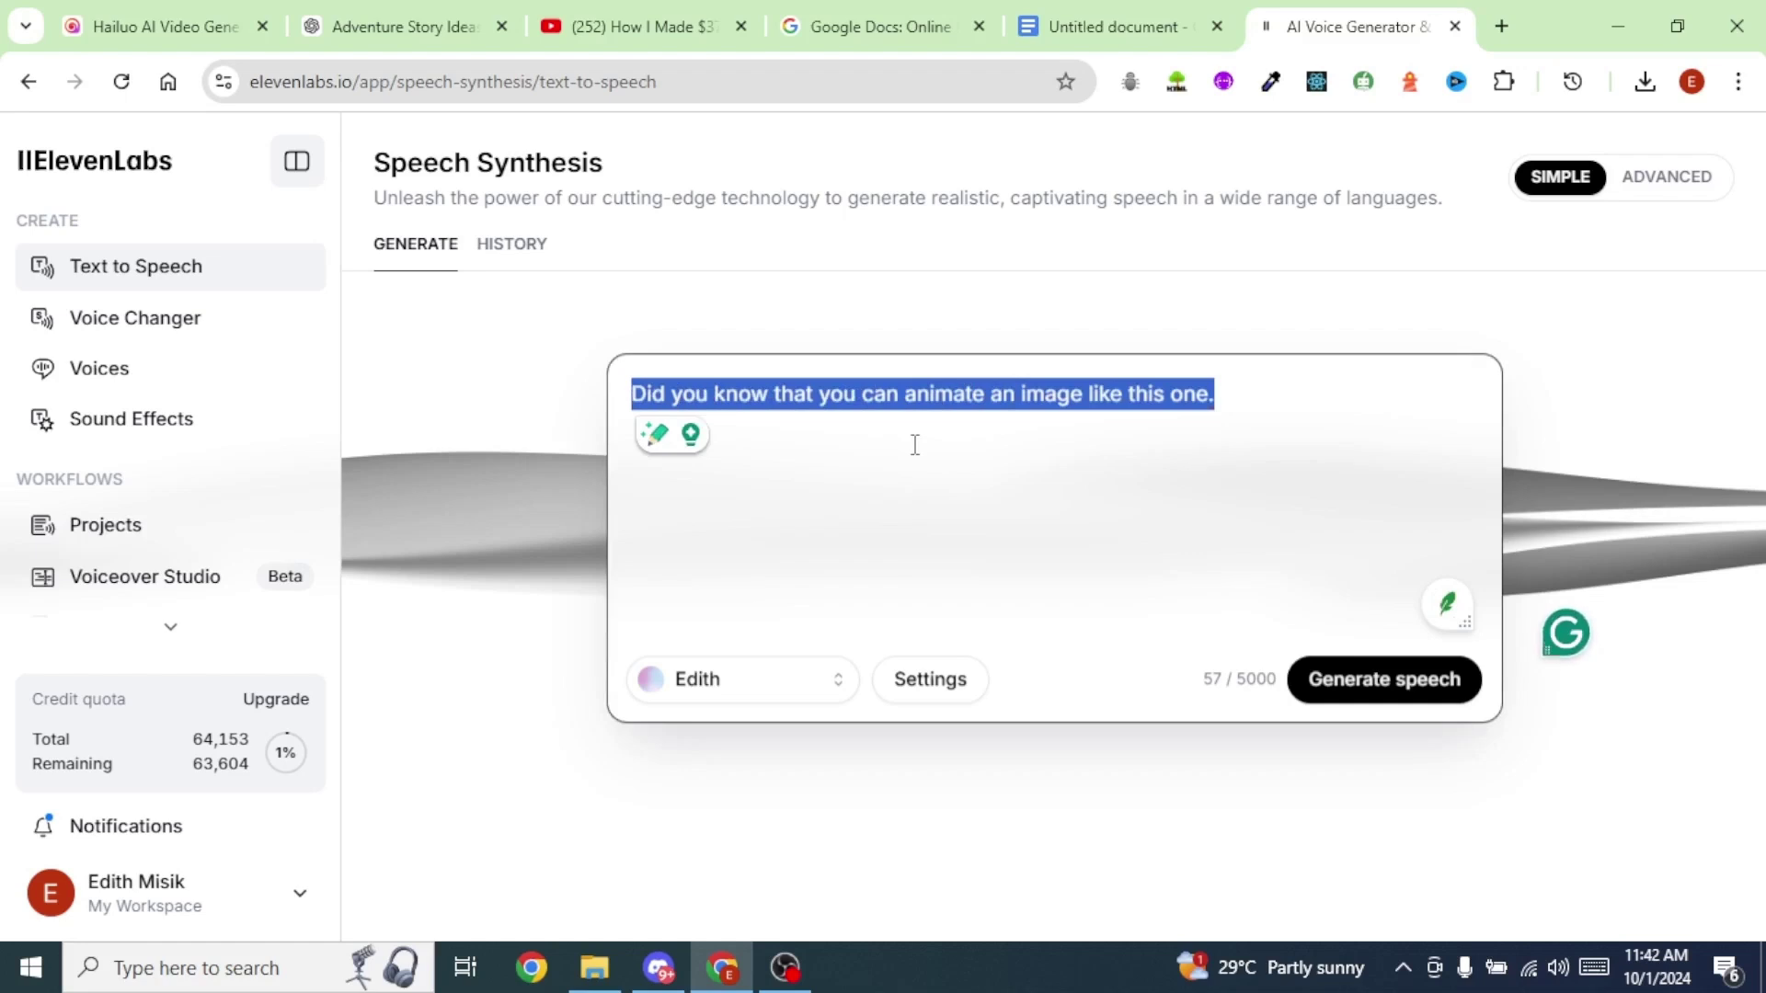
{"action": "key", "text": "ctrl+v"}
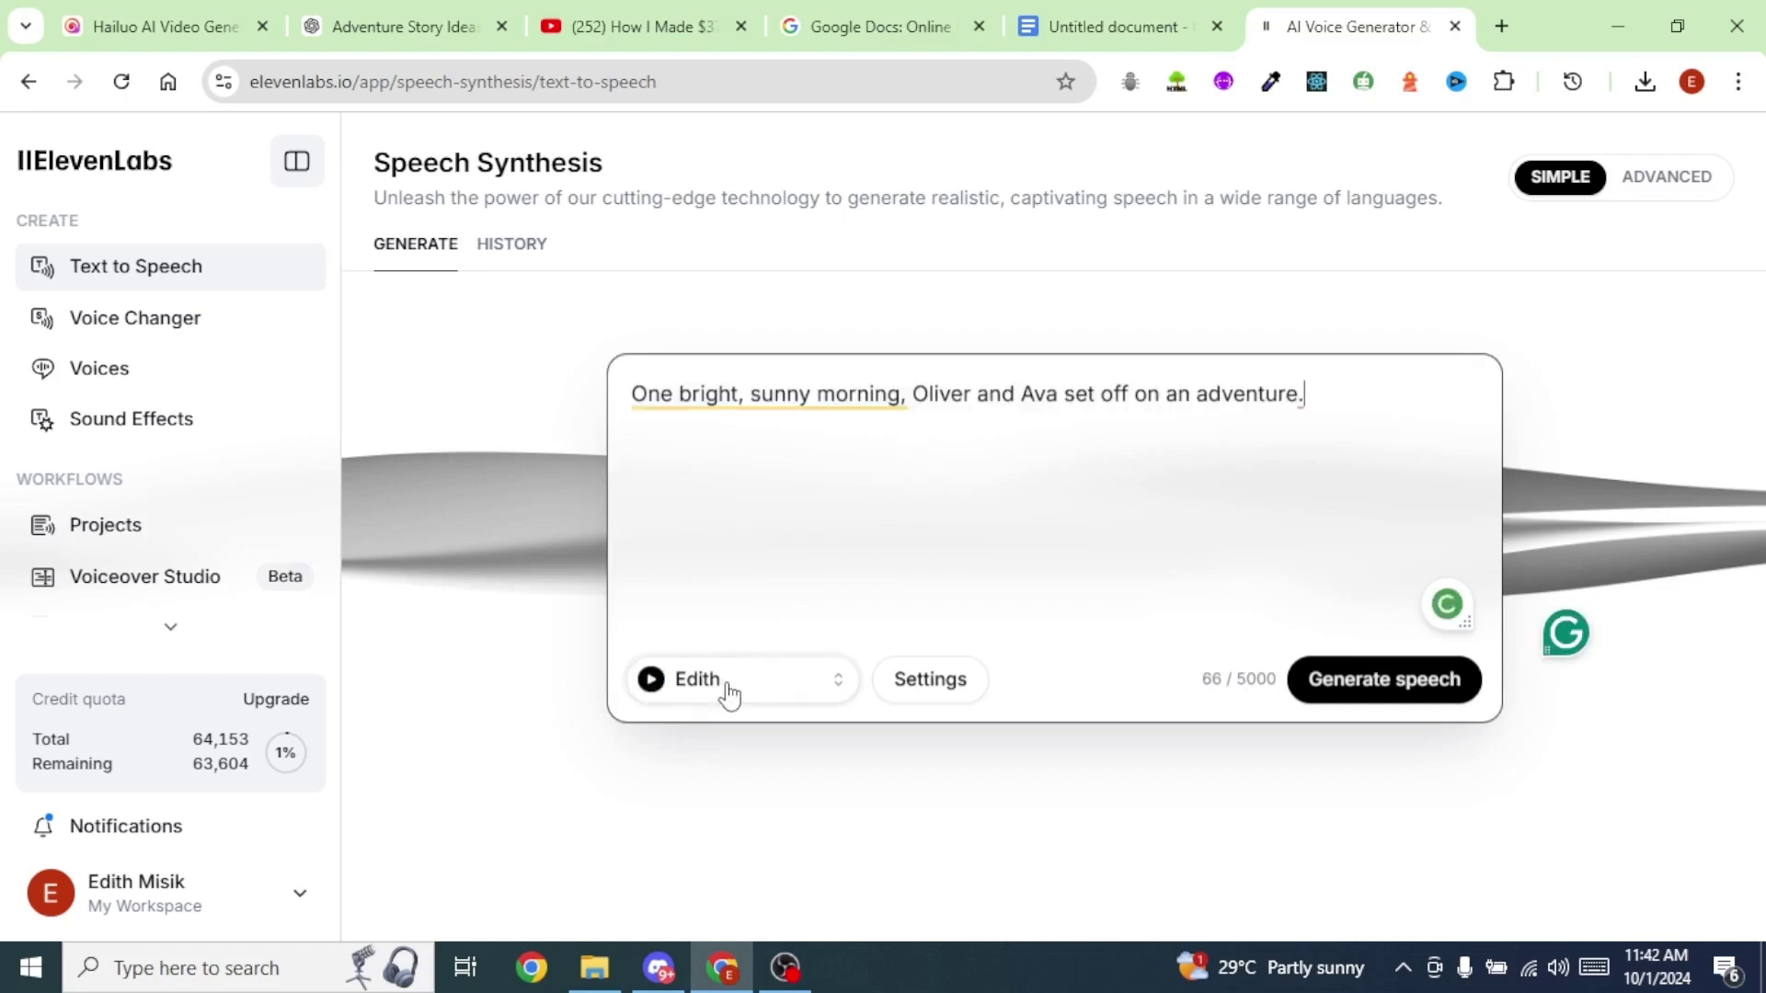
Browse the available narration voices and play voice previews, including the one for Chris
{"action": "left_click", "coordinate": [732, 696]}
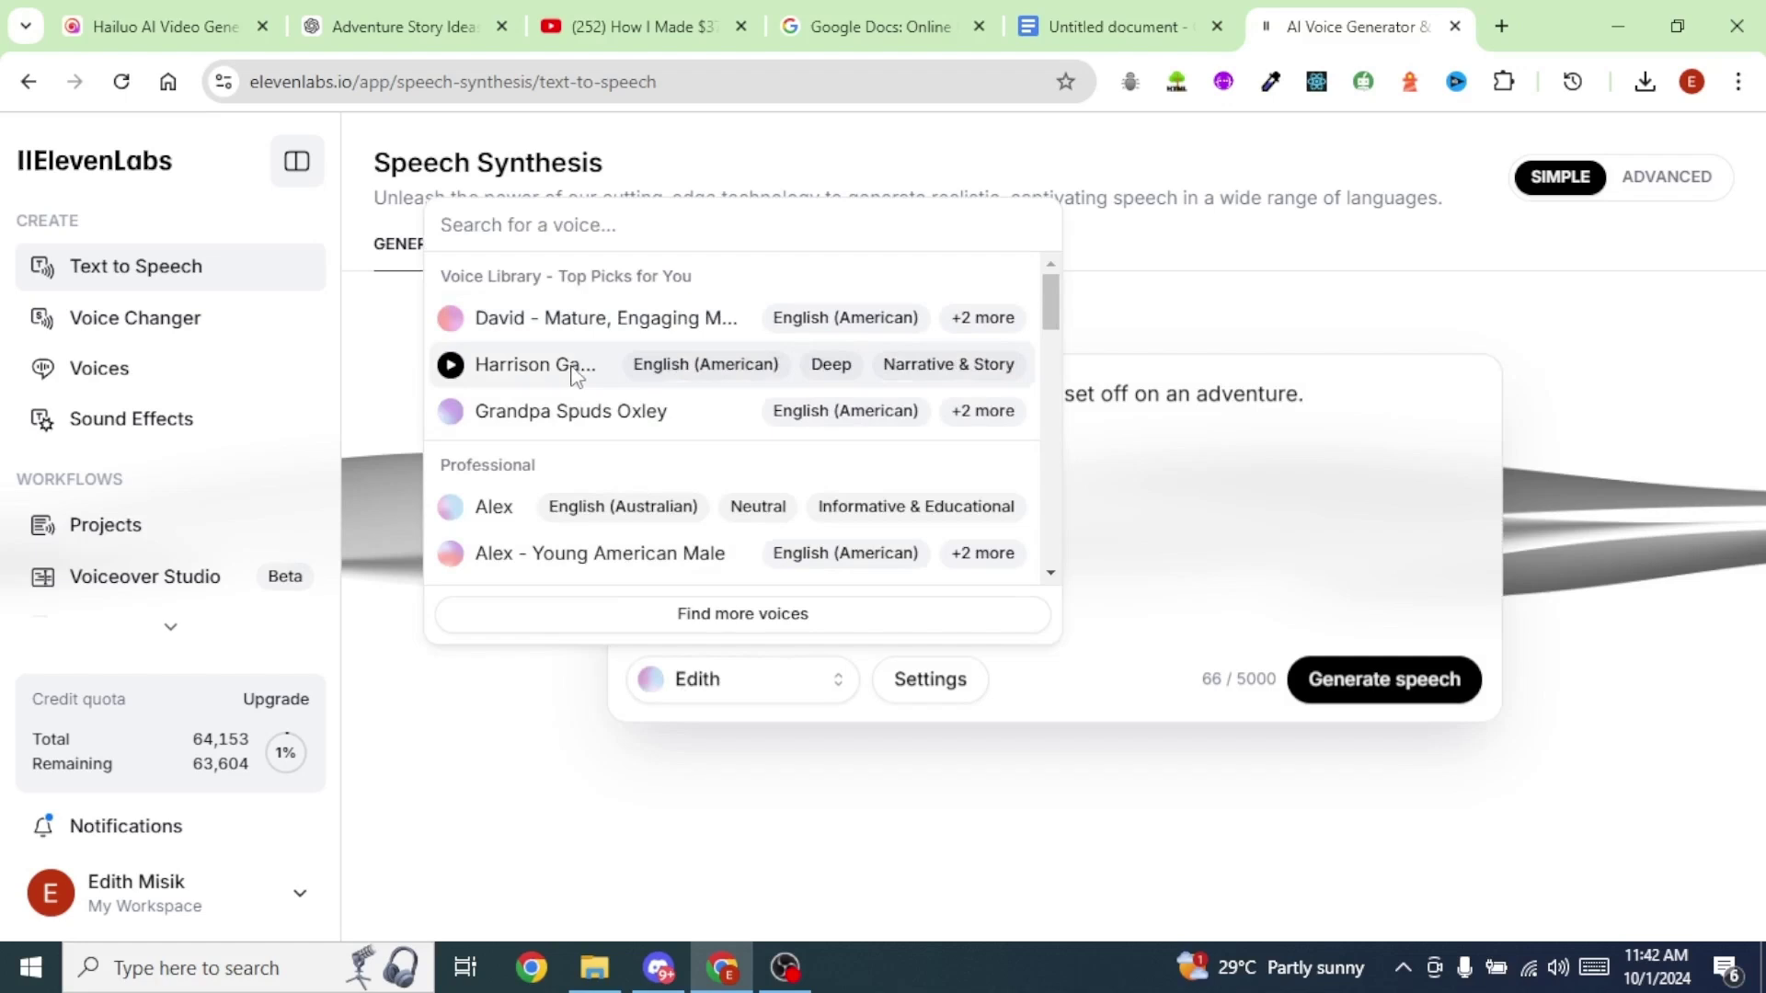
{"action": "scroll", "coordinate": [598, 386], "scroll_direction": "down", "scroll_amount": 4}
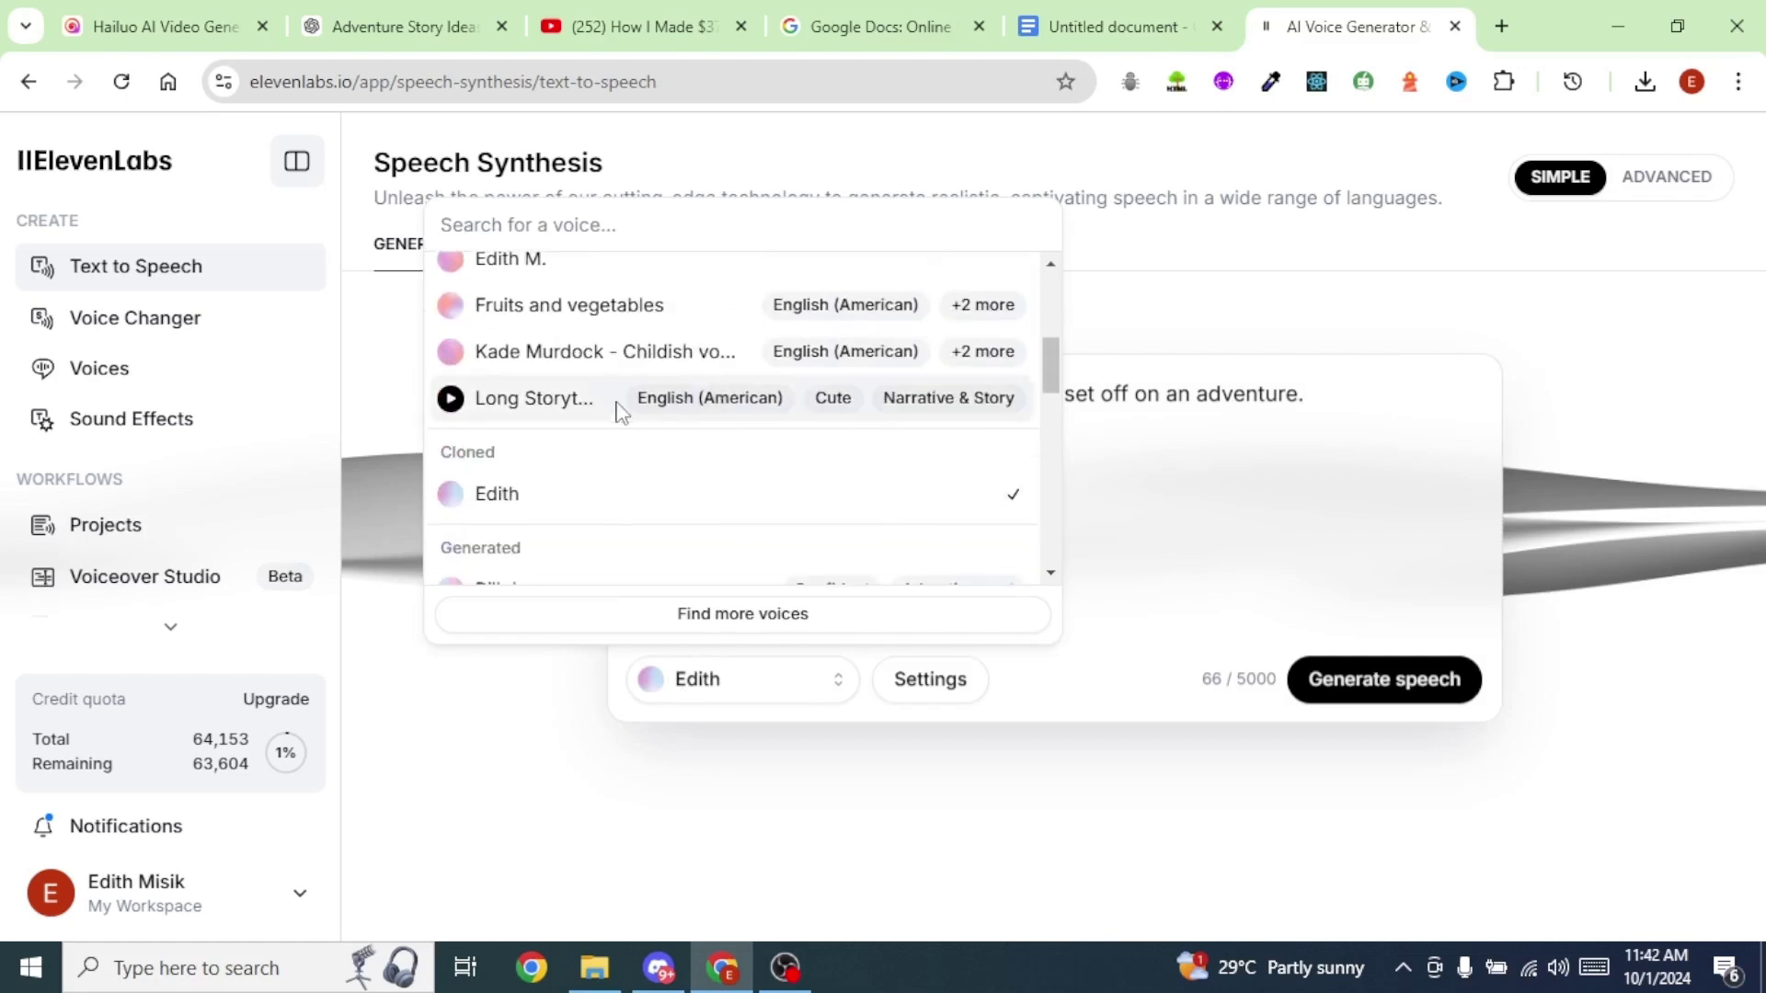
{"action": "scroll", "coordinate": [622, 398], "scroll_direction": "up", "scroll_amount": 4}
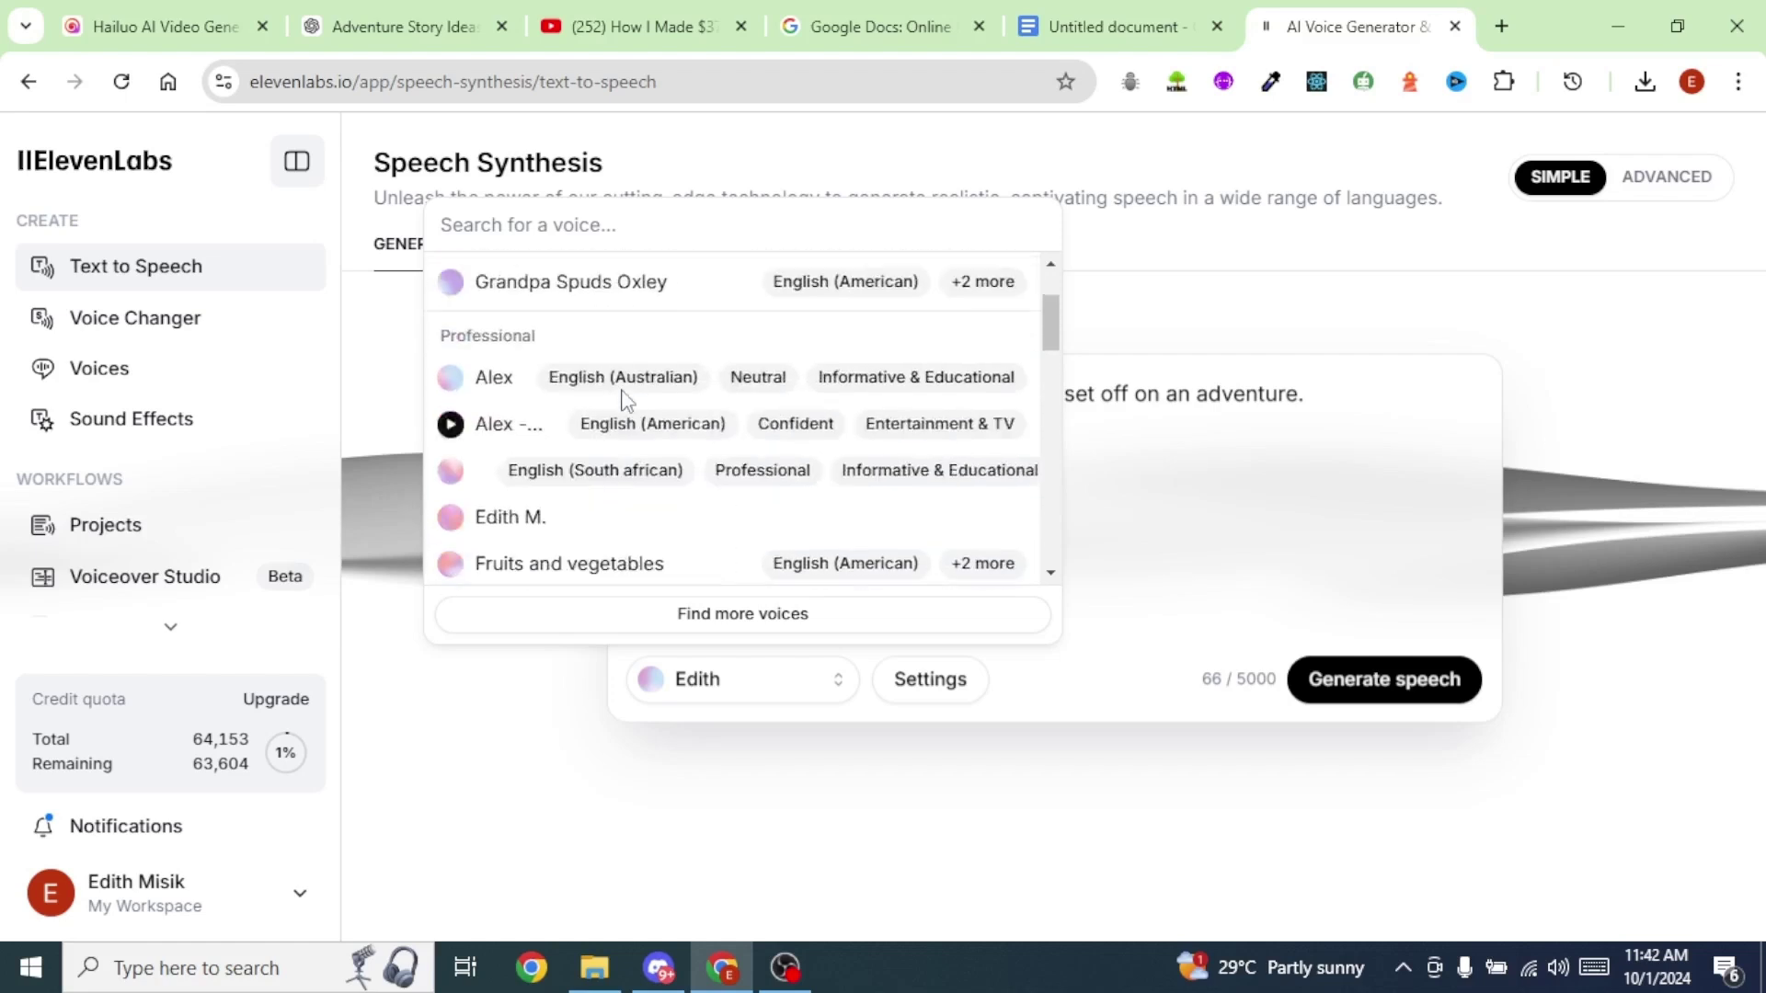
{"action": "scroll", "coordinate": [622, 398], "scroll_direction": "down", "scroll_amount": 10}
{"action": "left_click", "coordinate": [450, 495]}
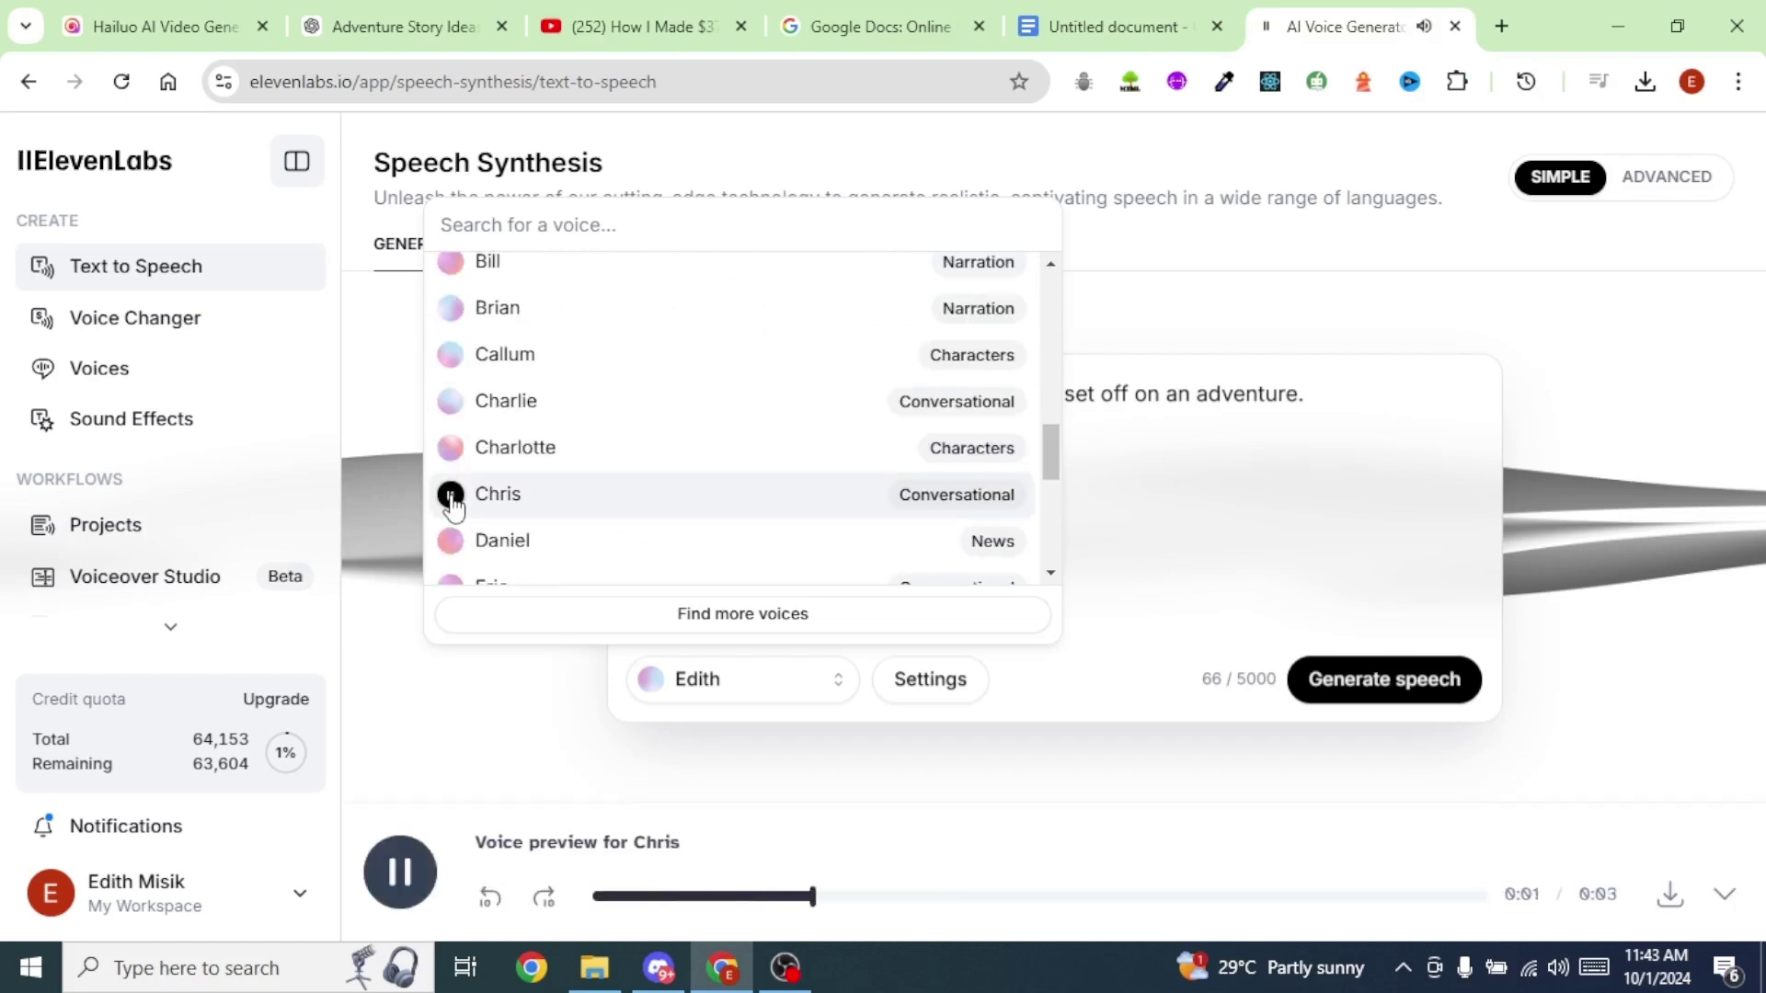
{"action": "scroll", "coordinate": [452, 501], "scroll_direction": "down", "scroll_amount": 3}
{"action": "left_click", "coordinate": [450, 529]}
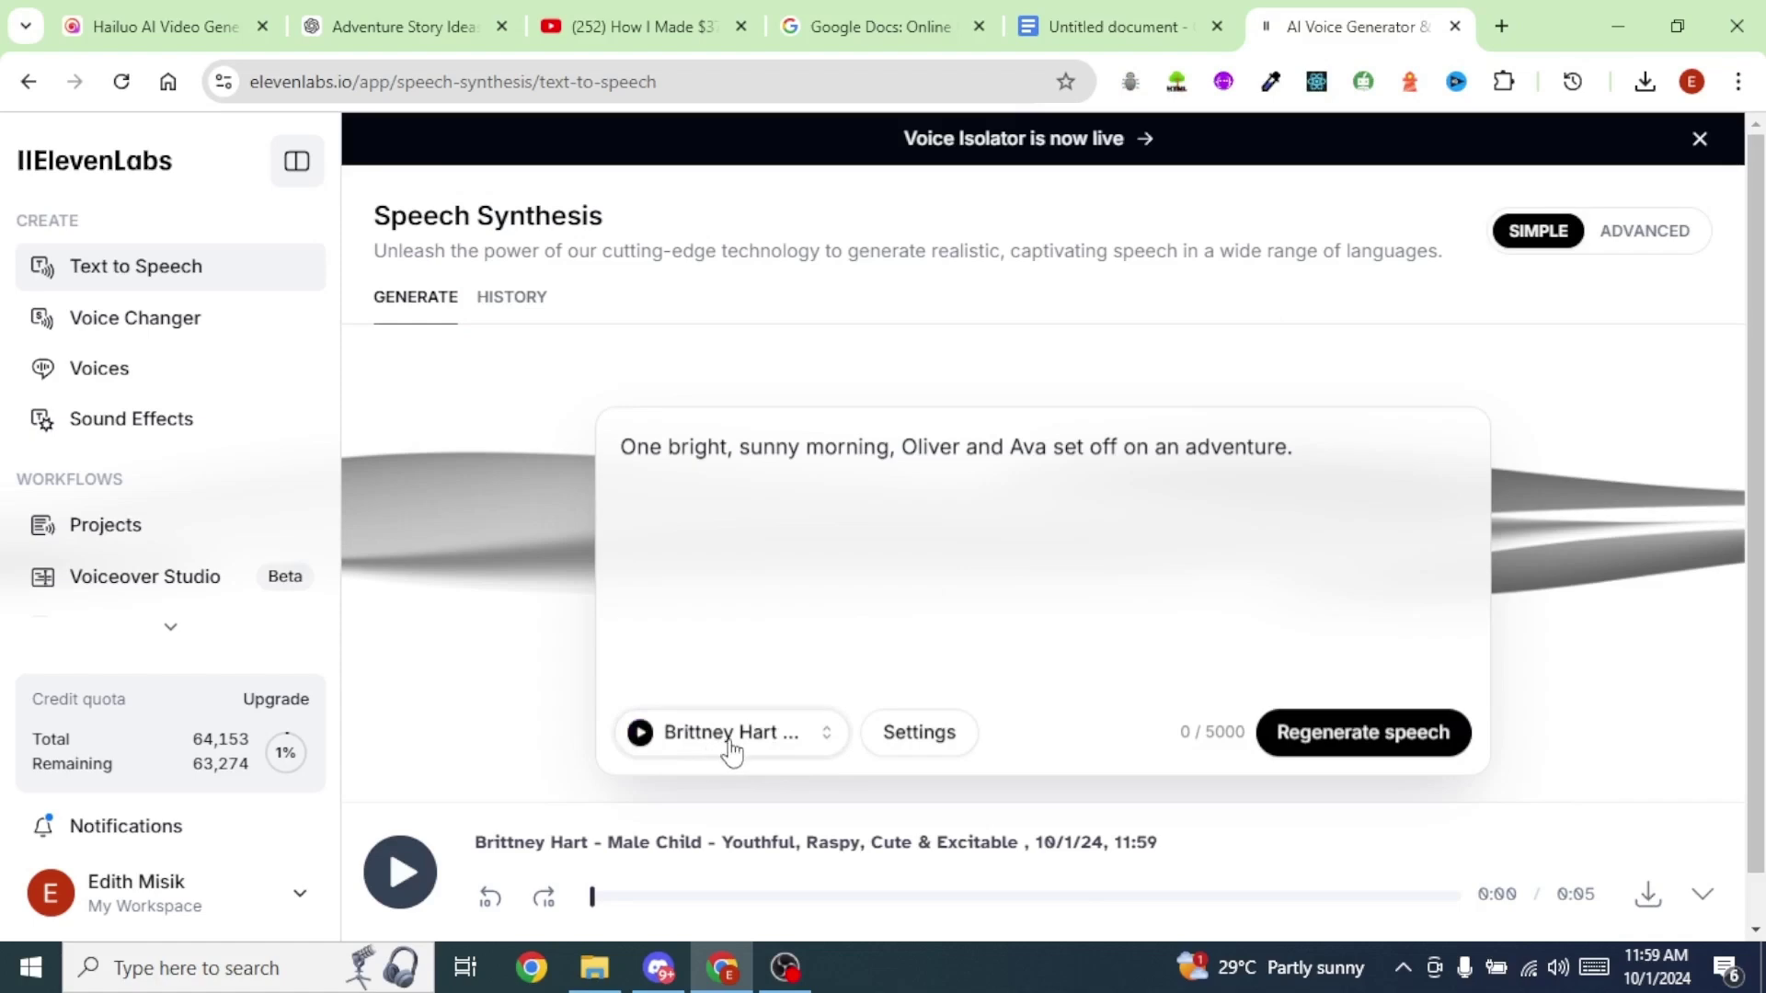
Download the opening sentence's speech in the youthful, raspy male child voice
{"action": "left_click", "coordinate": [1649, 899]}
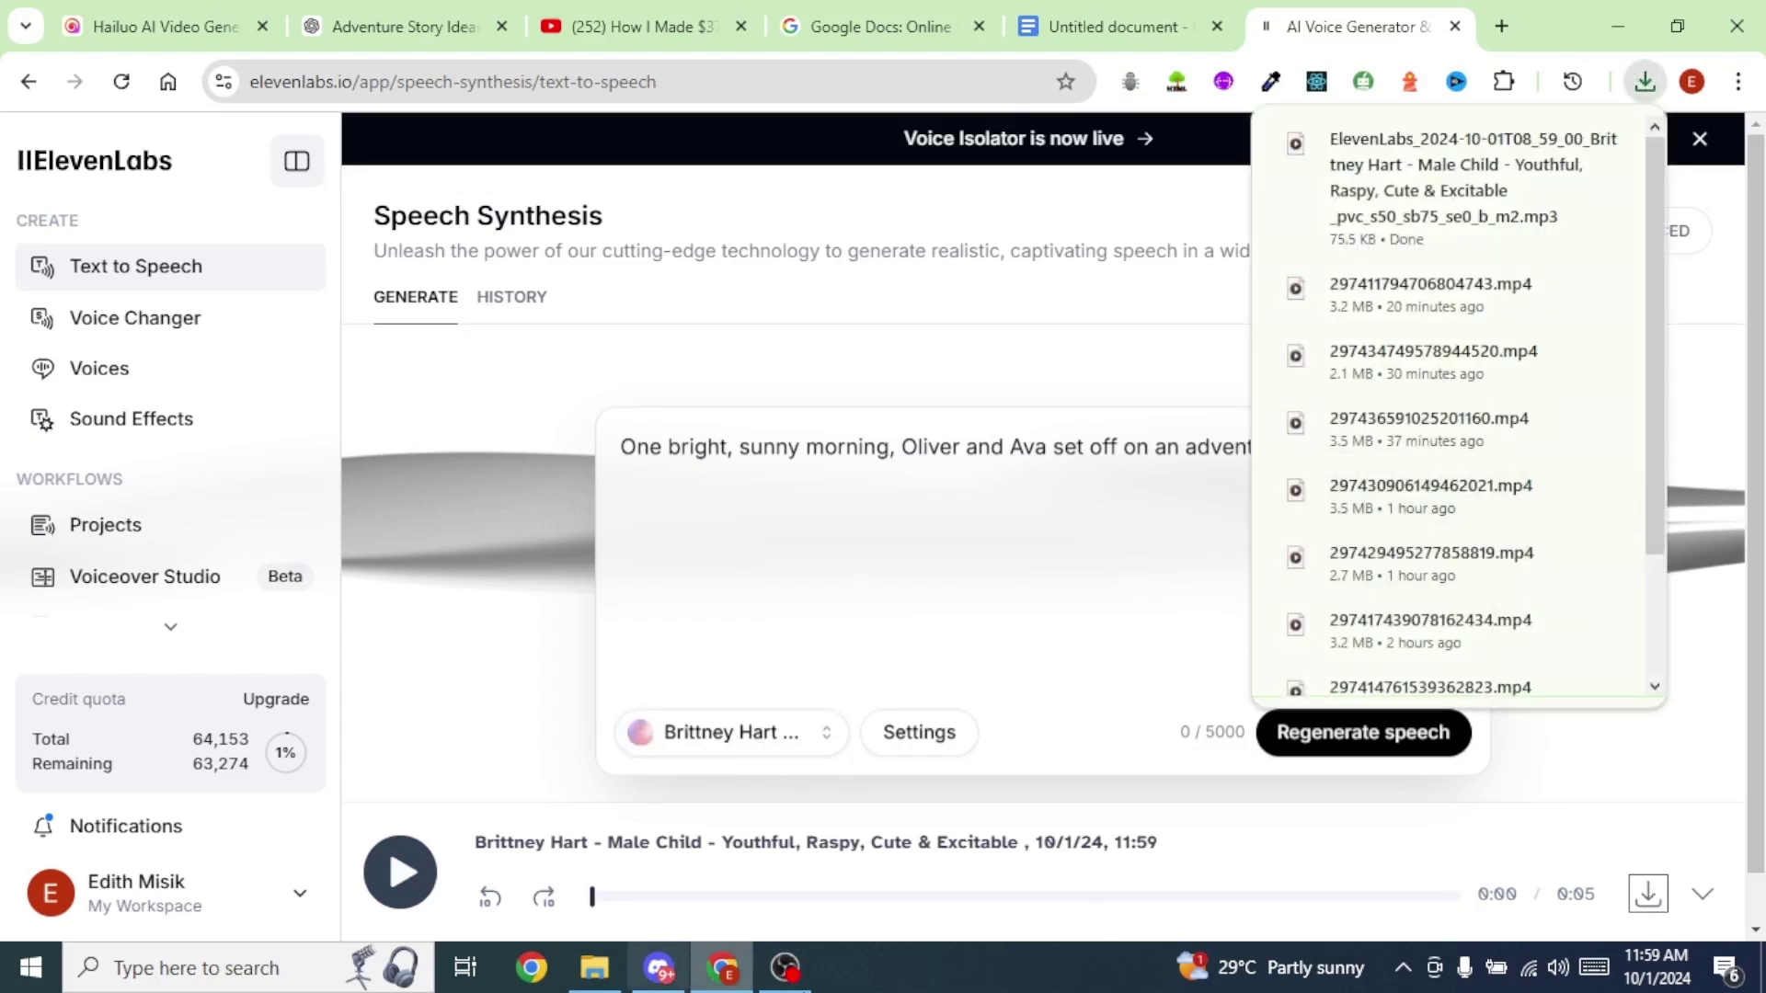
Generate and download speech for the script's second sentence, "They had heard stories about a magical forest just outside their village."
{"action": "left_click", "coordinate": [1108, 30]}
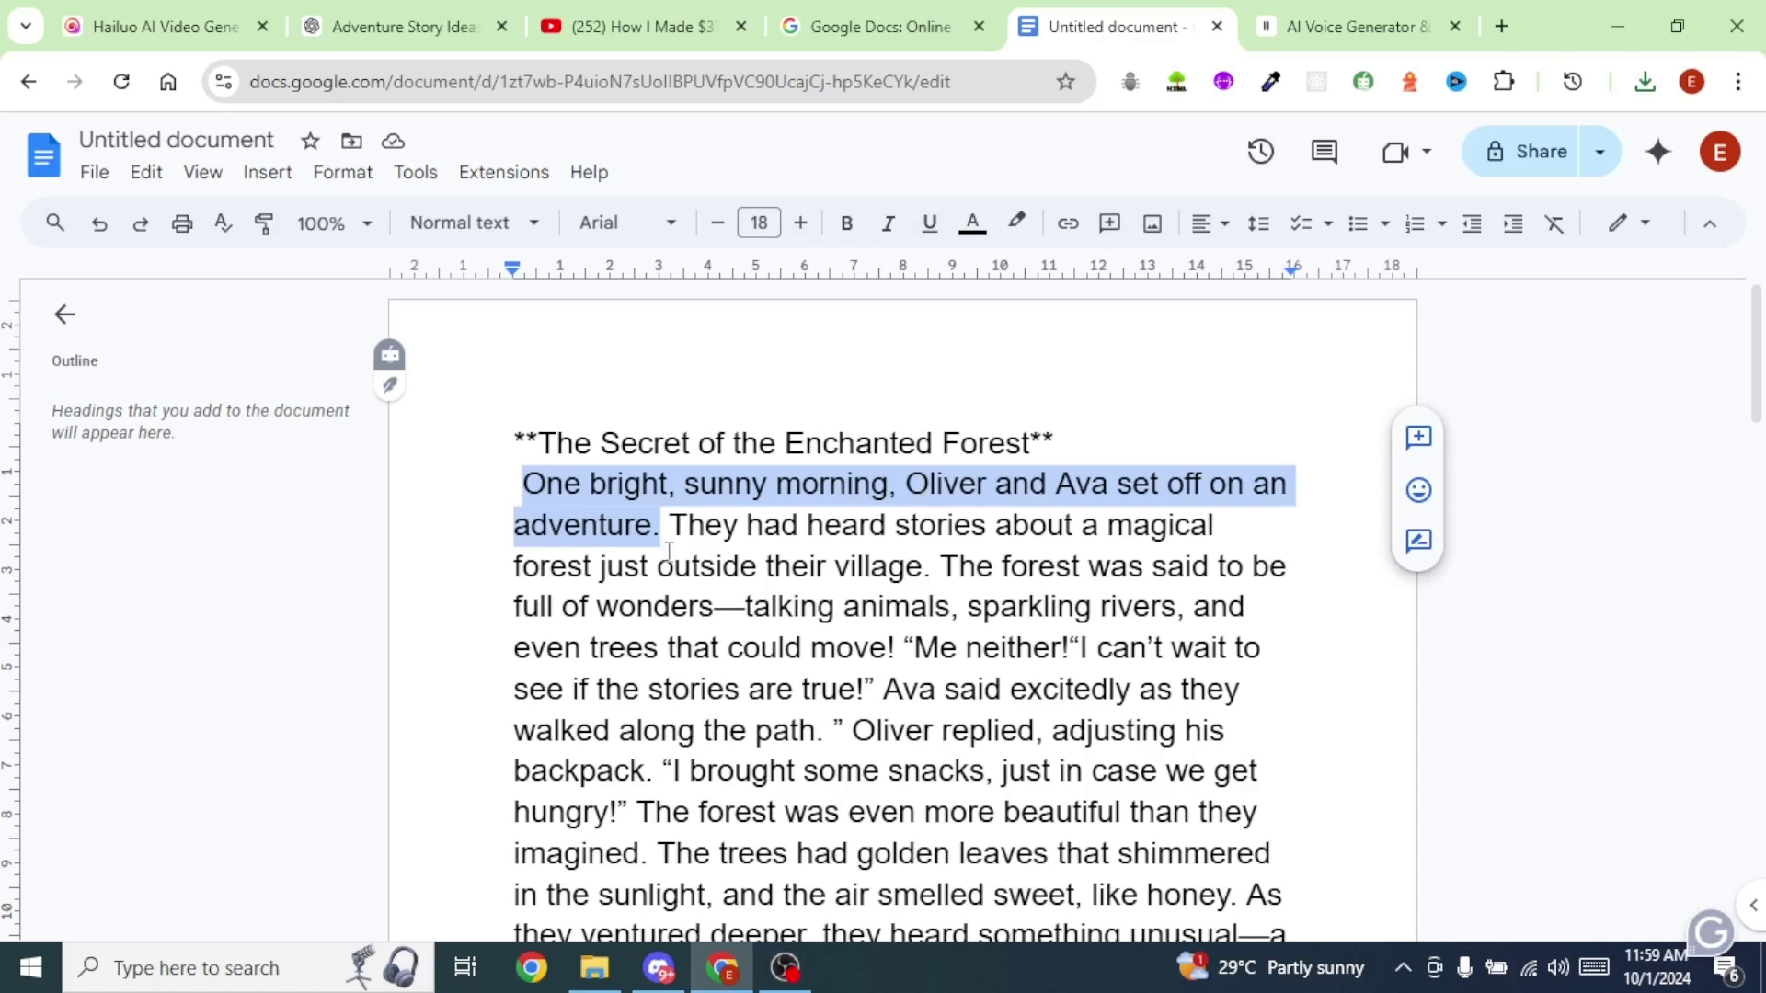
{"action": "left_click_drag", "start_coordinate": [676, 528], "coordinate": [989, 566]}
{"action": "key", "text": "ctrl+c"}
{"action": "left_click", "coordinate": [1348, 28]}
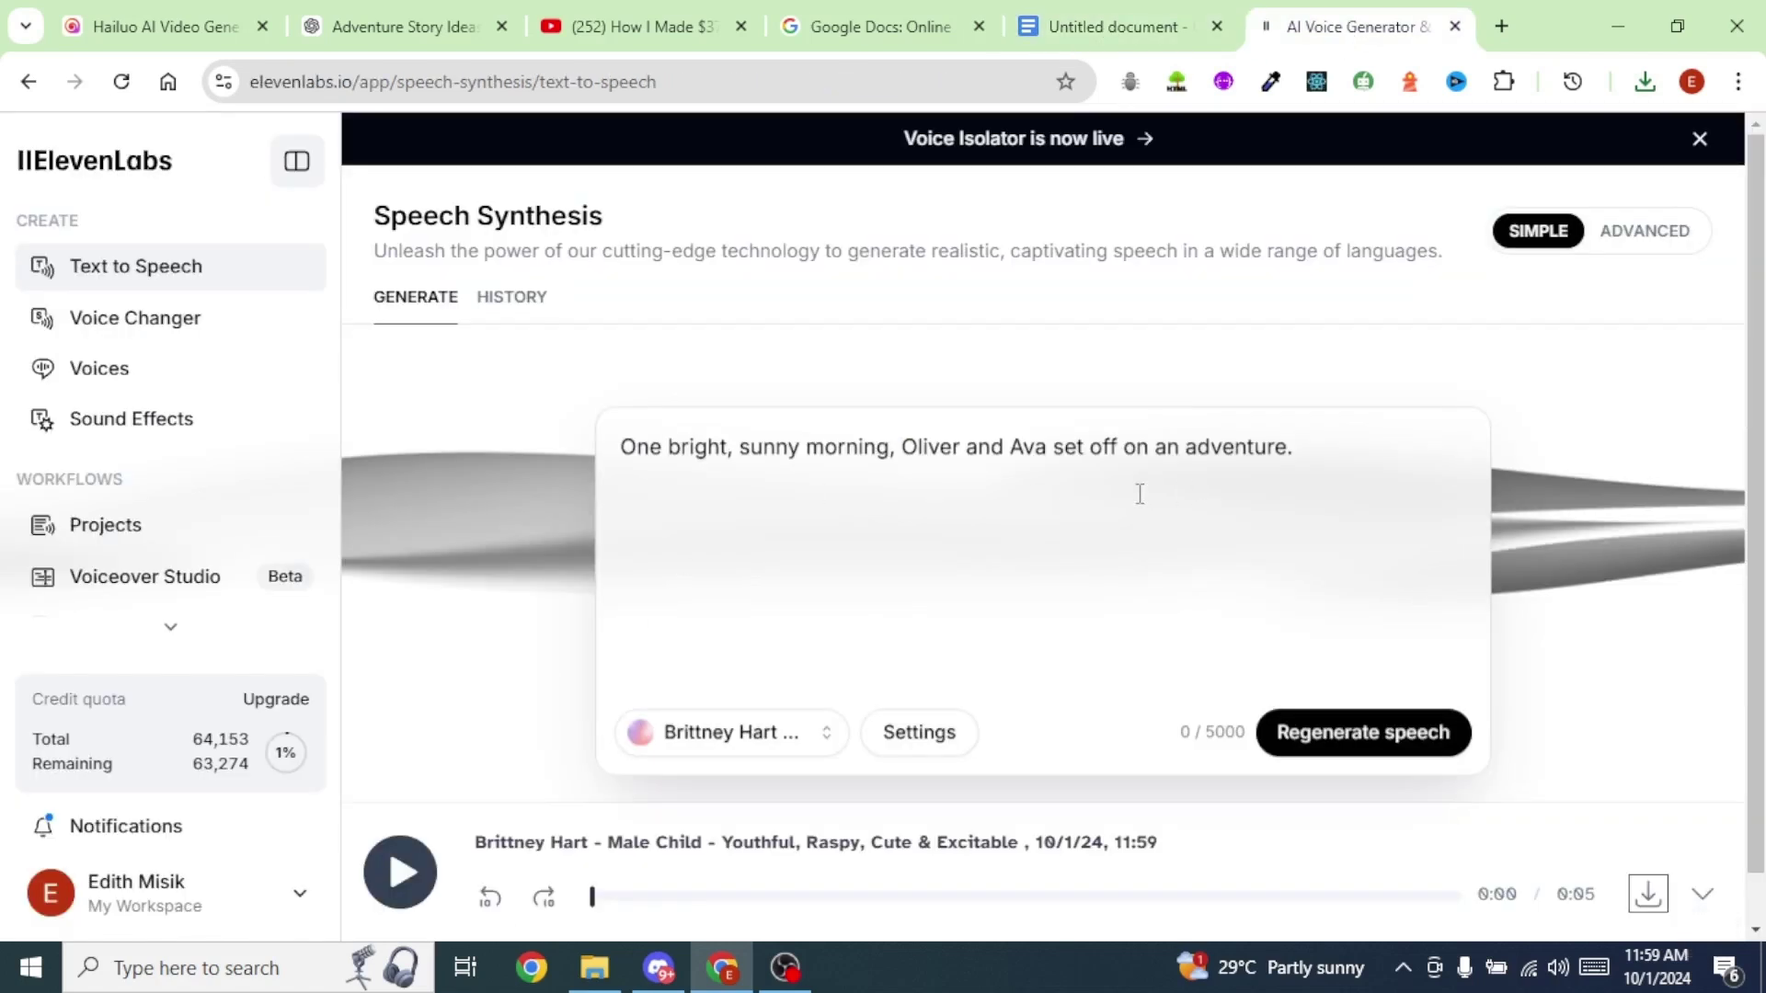
{"action": "key", "text": "ctrl+a"}
{"action": "key", "text": "ctrl+v"}
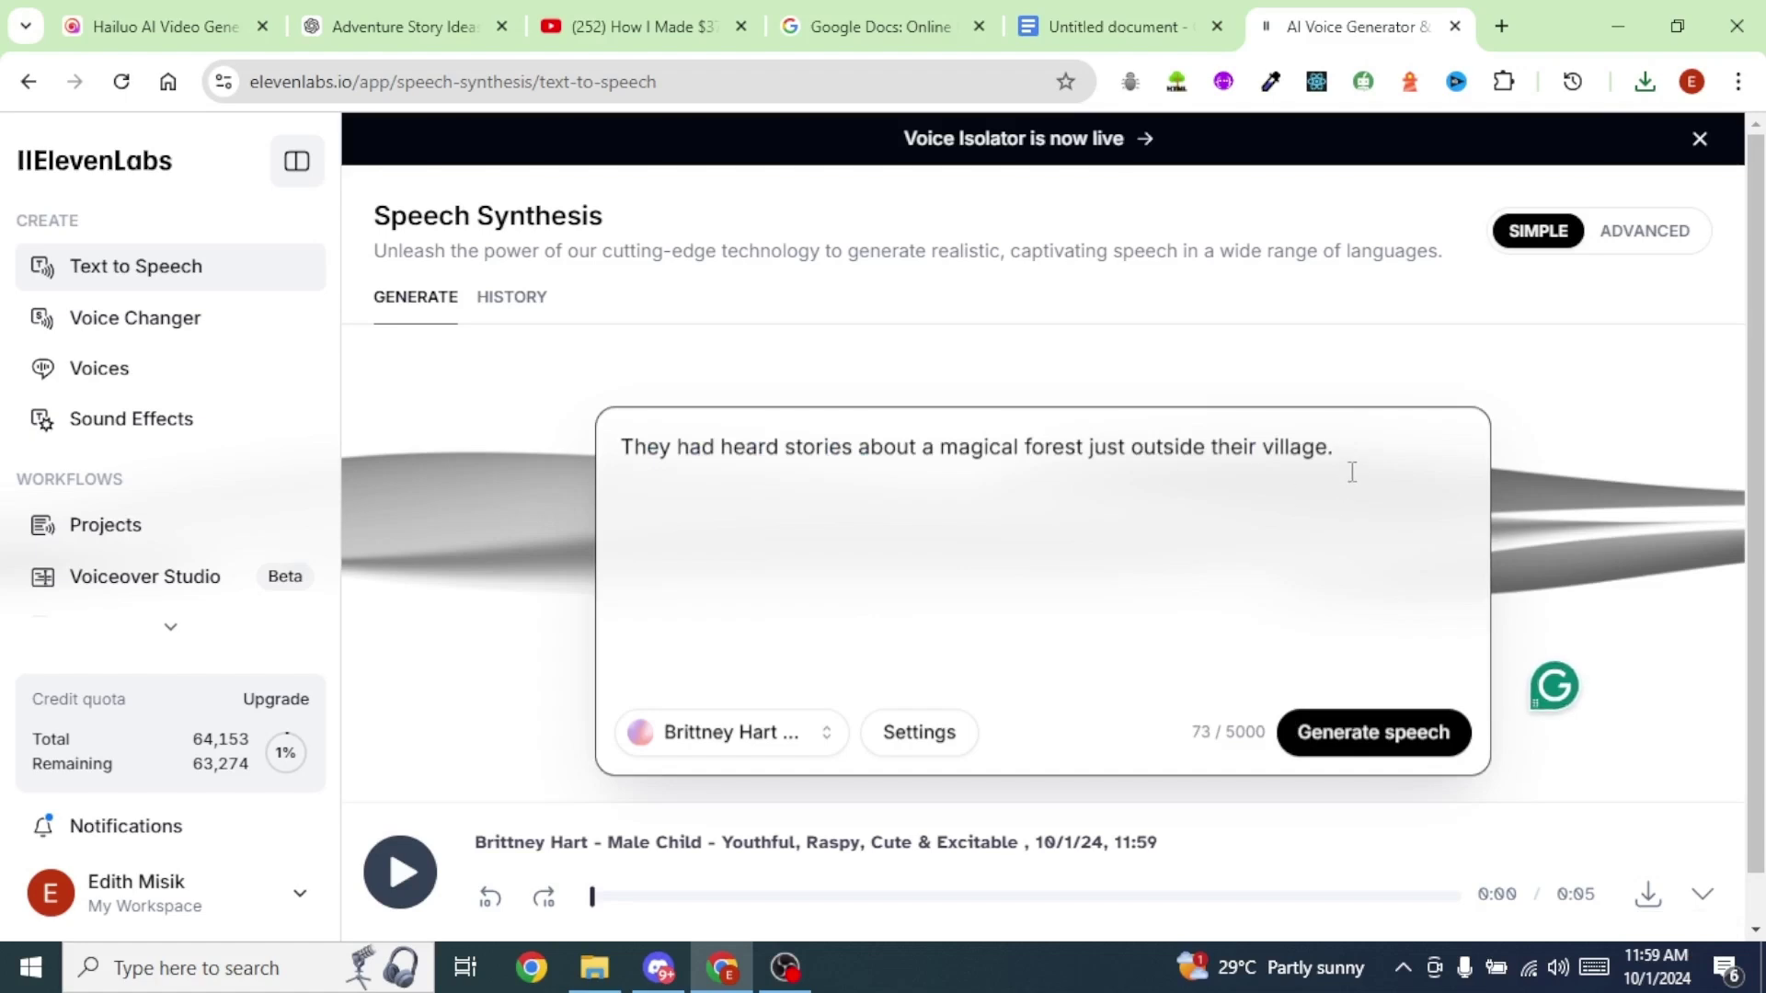
{"action": "left_click", "coordinate": [1370, 730]}
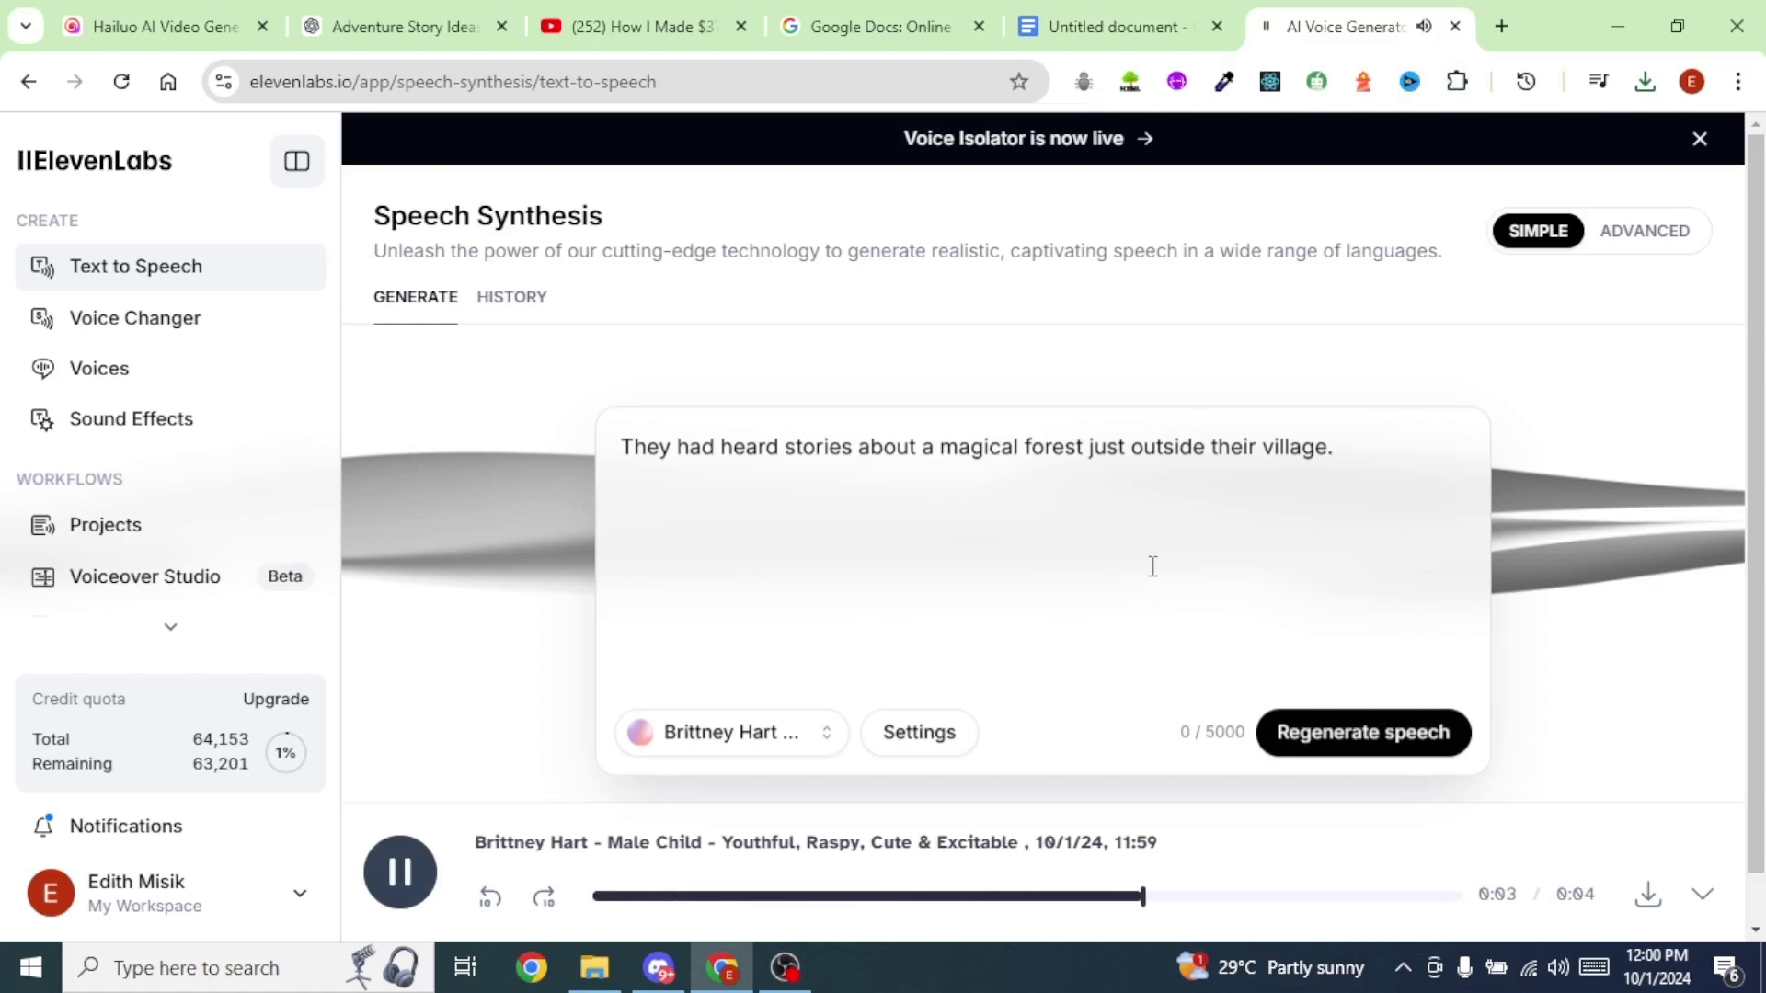
{"action": "left_click", "coordinate": [1646, 897]}
Generate and download speech for the script's third sentence, from "The forest was said to be full of wonders" to "trees that could move!"
{"action": "left_click", "coordinate": [1115, 28]}
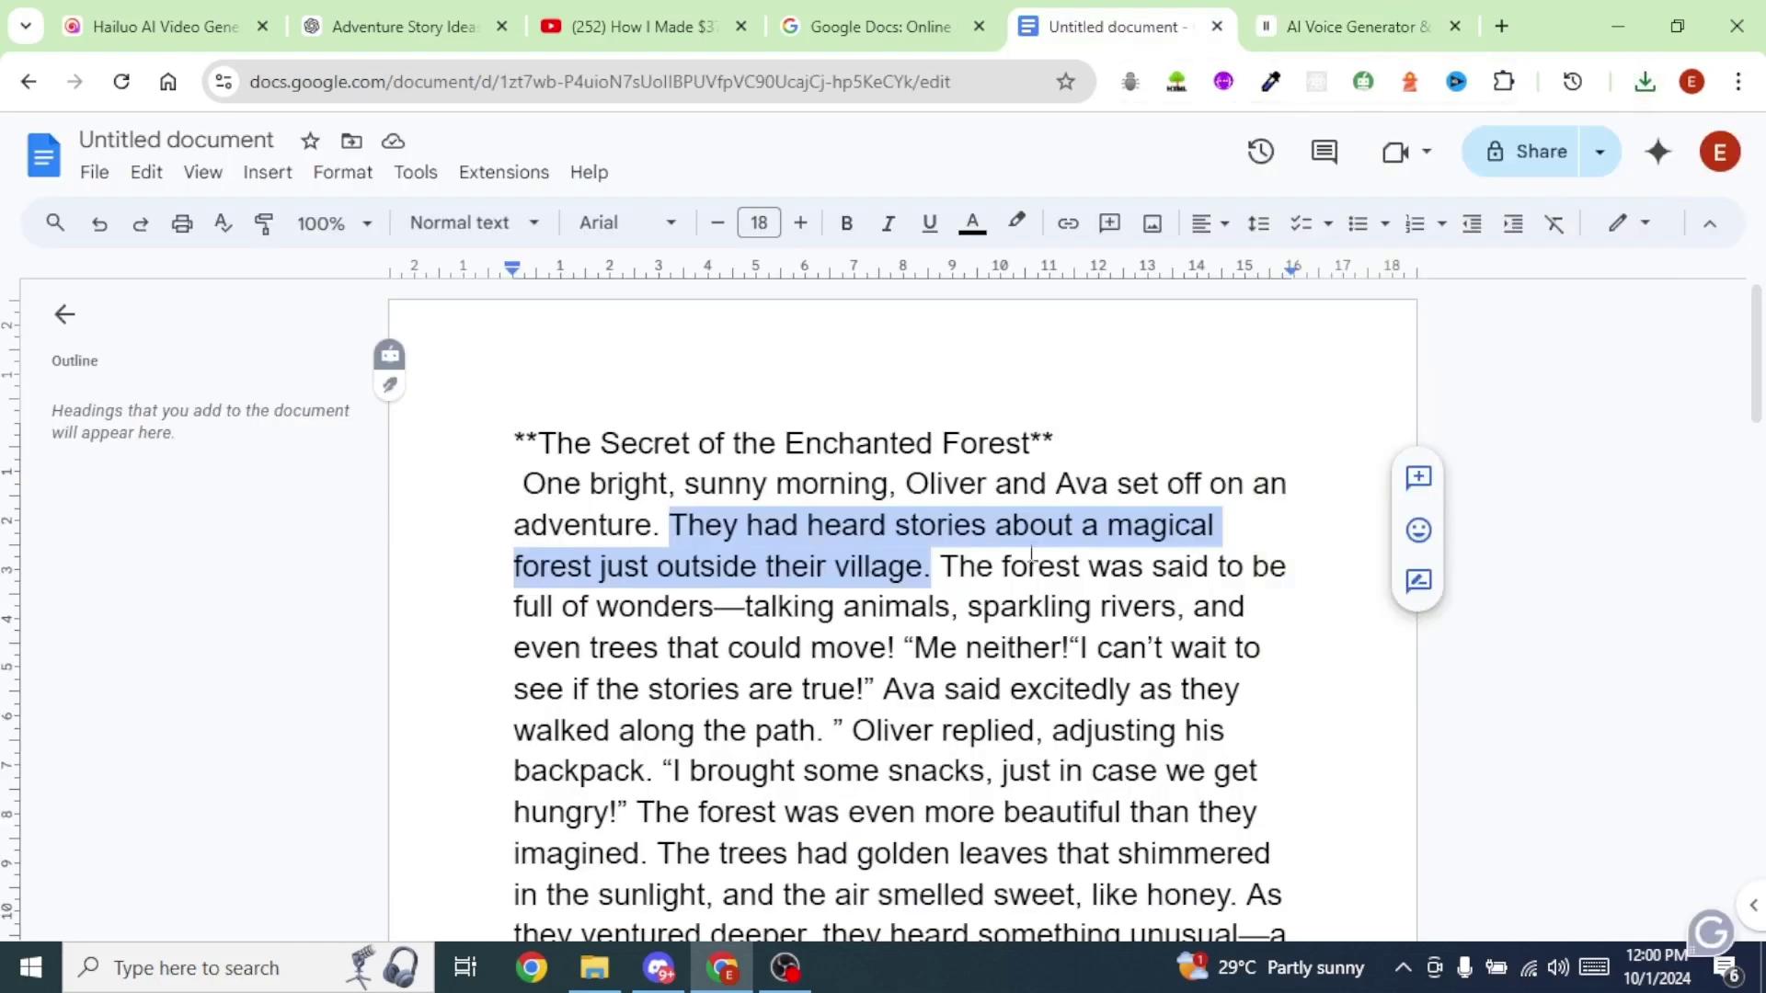
{"action": "left_click_drag", "start_coordinate": [942, 565], "coordinate": [897, 648]}
{"action": "key", "text": "ctrl+c"}
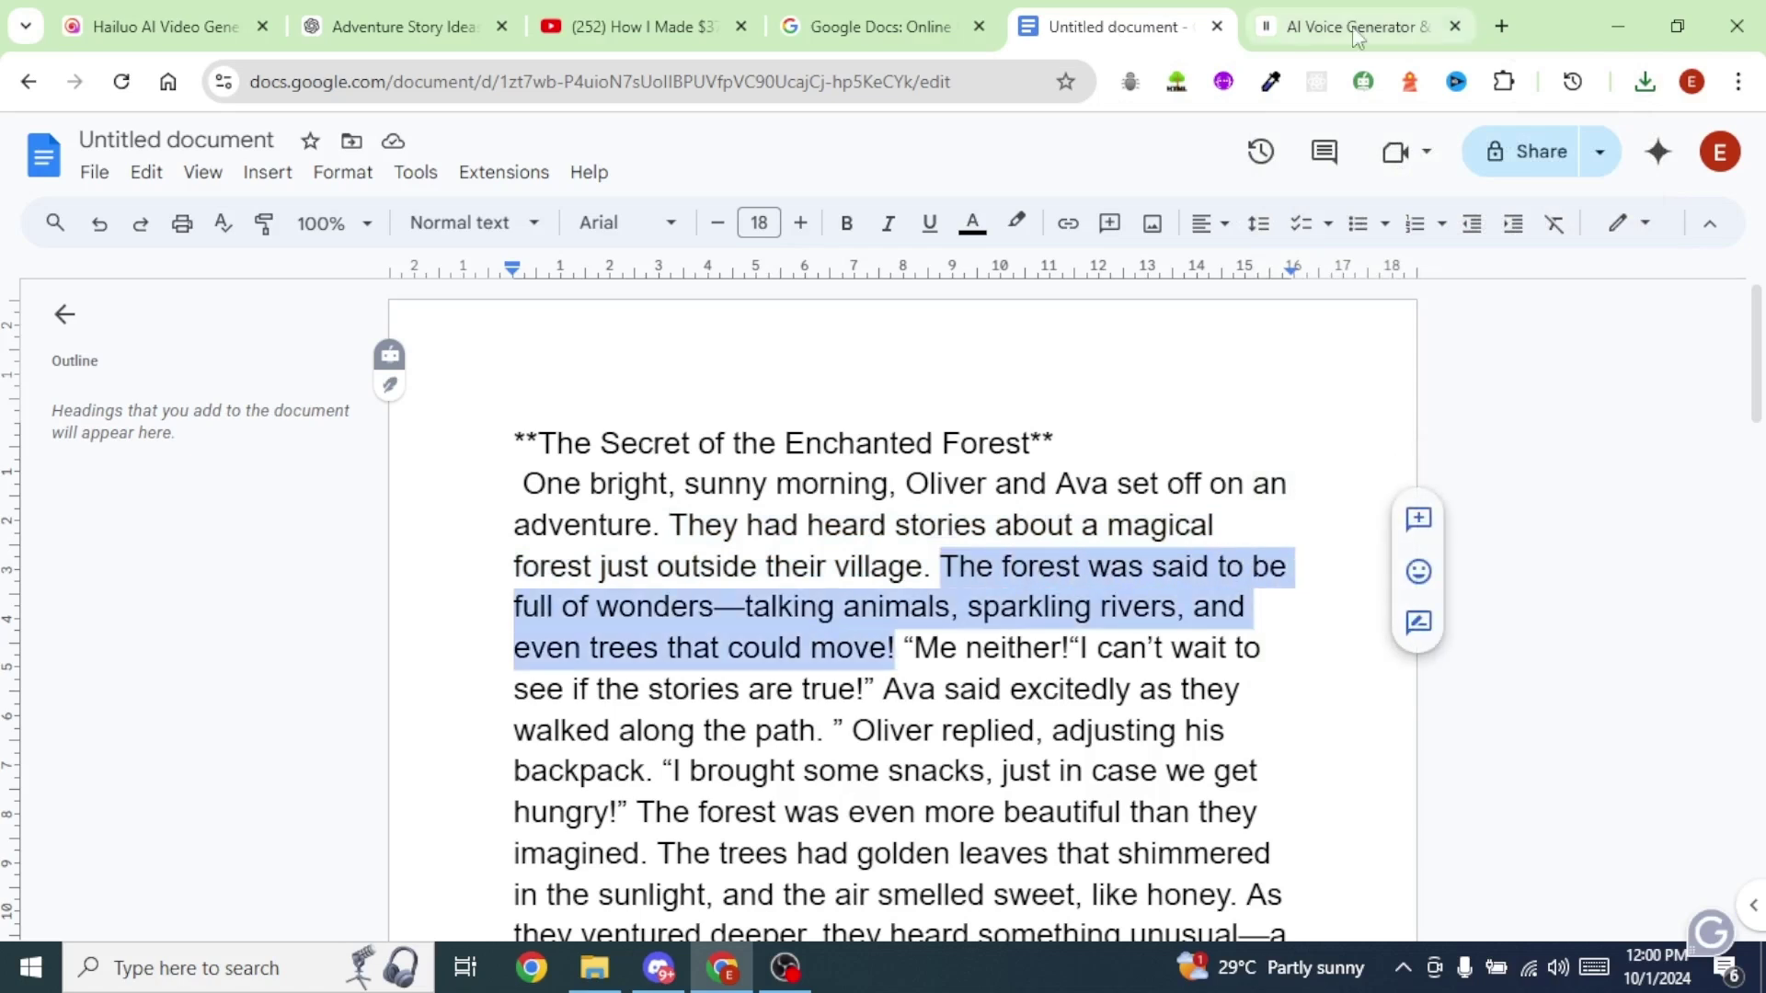
{"action": "left_click", "coordinate": [1352, 25]}
{"action": "left_click", "coordinate": [693, 501]}
{"action": "key", "text": "ctrl+a"}
{"action": "key", "text": "ctrl+v"}
{"action": "key", "text": "ctrl+Return"}
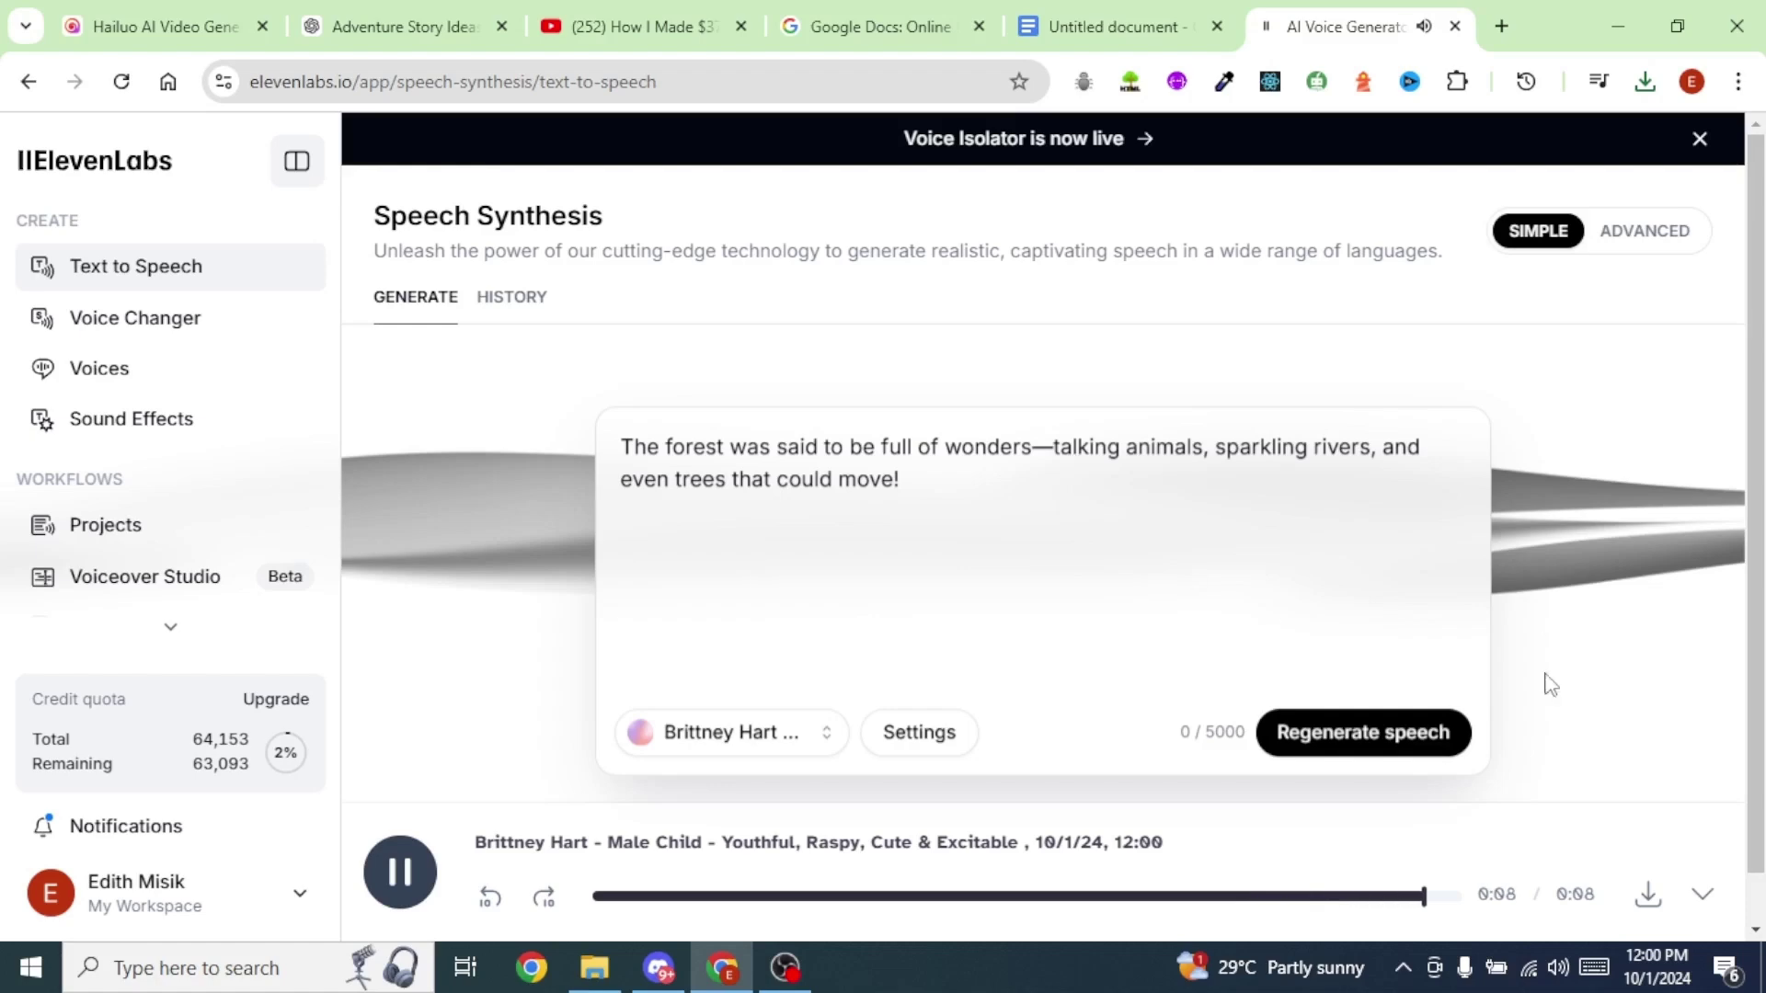
{"action": "left_click", "coordinate": [1648, 894]}
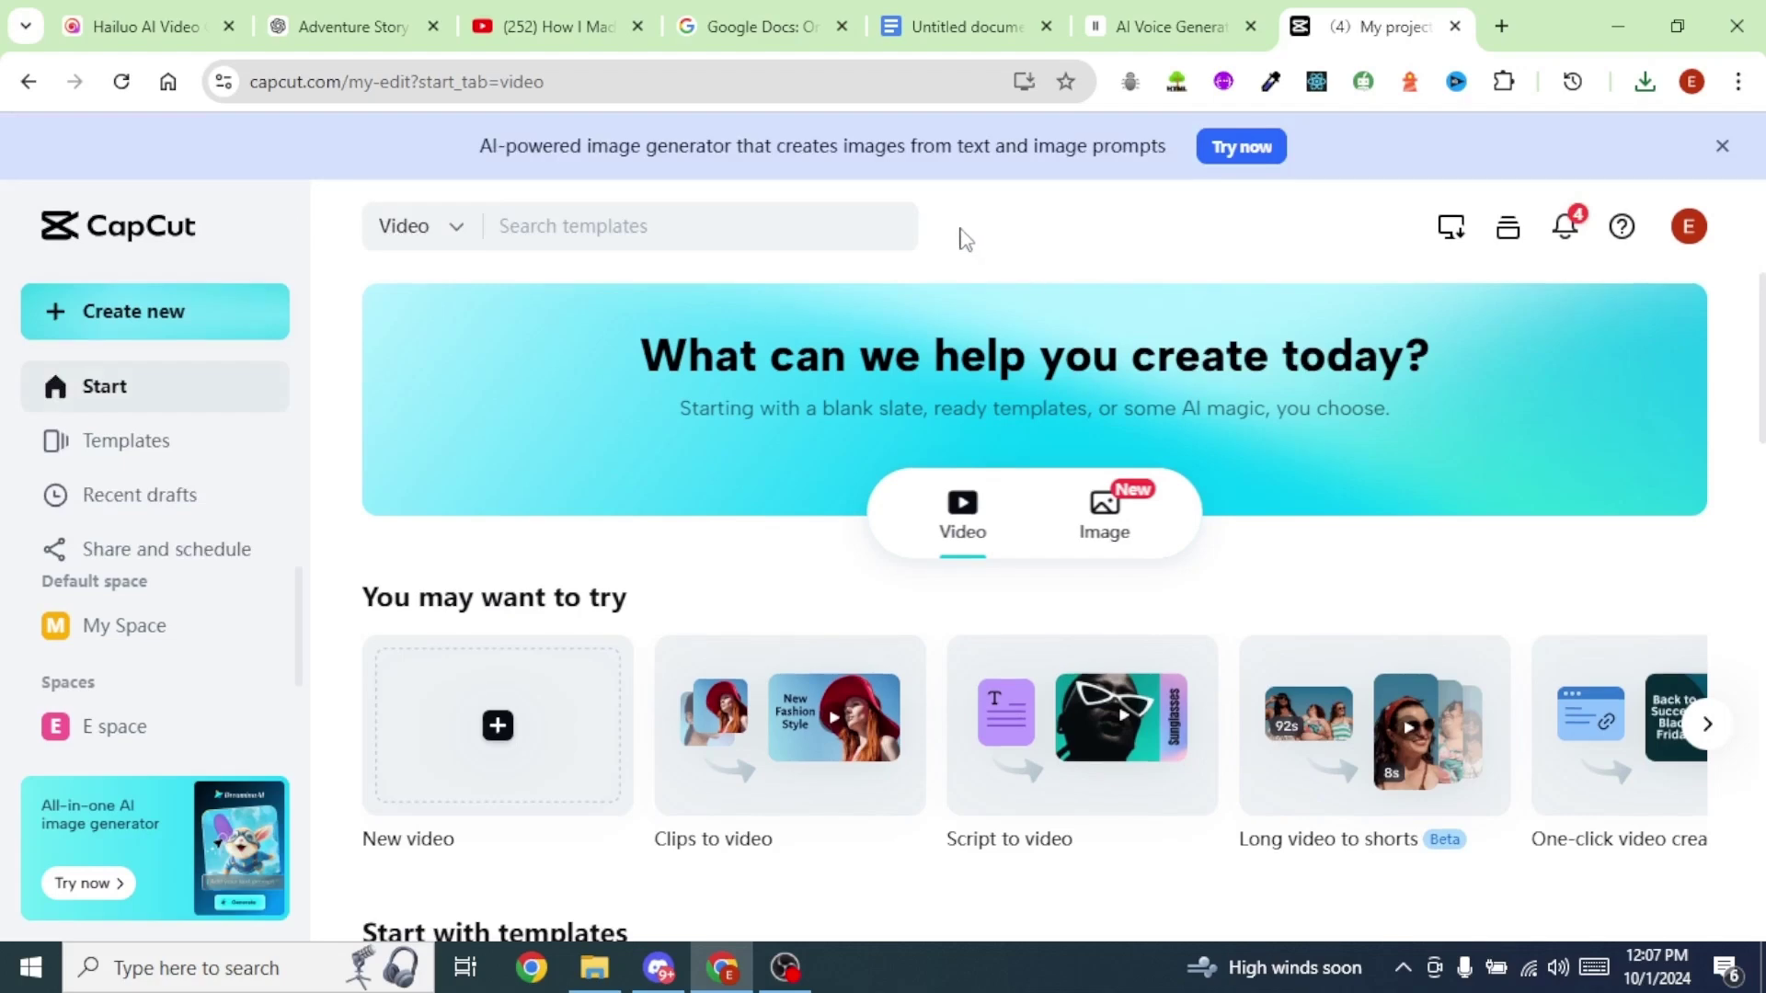
Create a new 16:9 video project in CapCut and upload the scene videos and voice files from the Downloads folder
{"action": "left_click", "coordinate": [184, 323]}
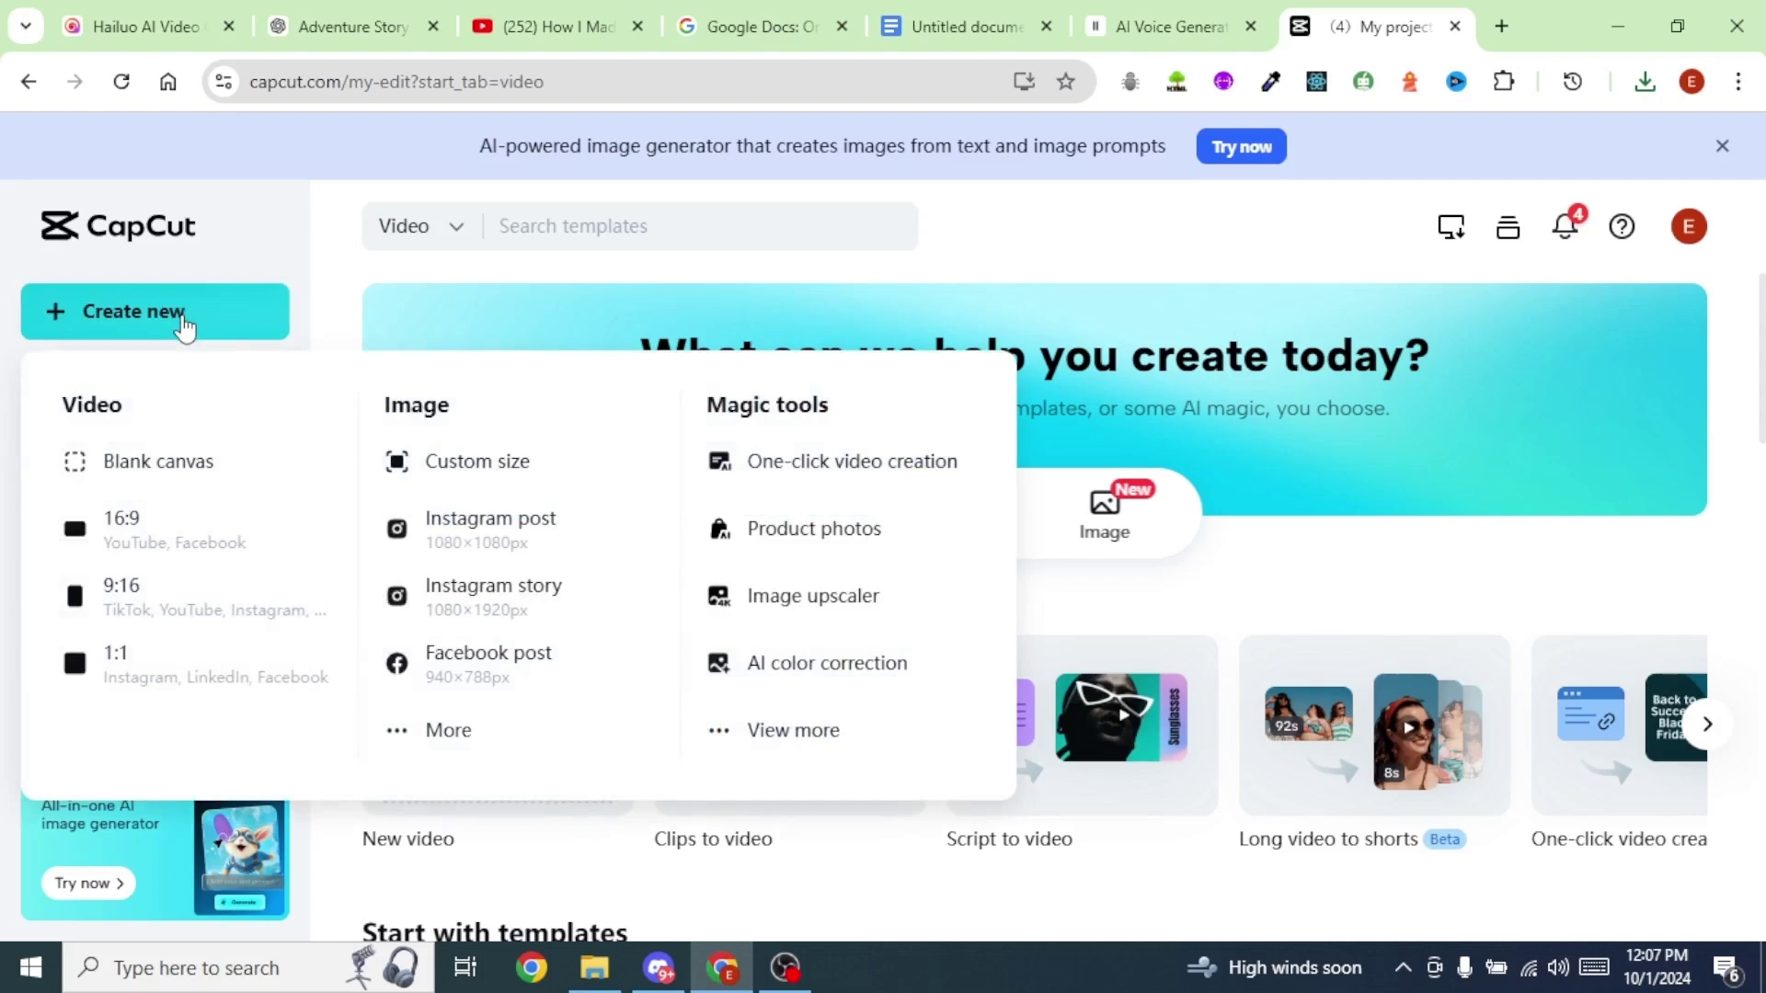
{"action": "left_click", "coordinate": [151, 533]}
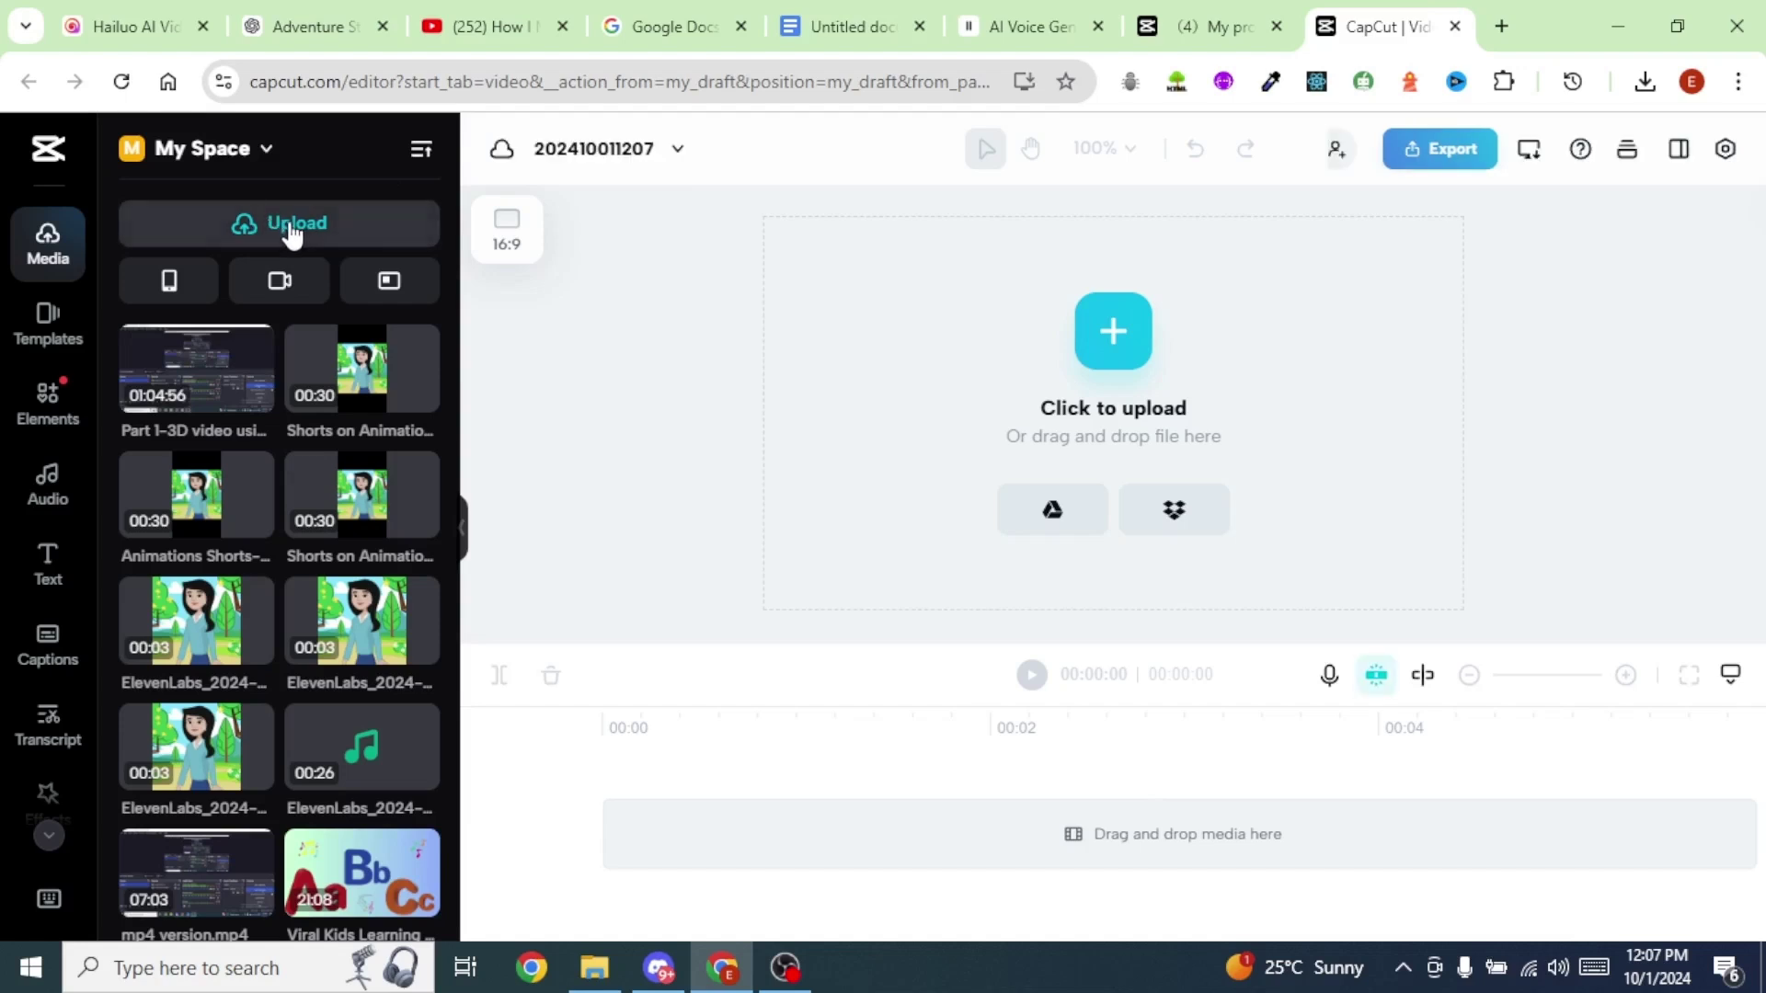
{"action": "left_click", "coordinate": [293, 234]}
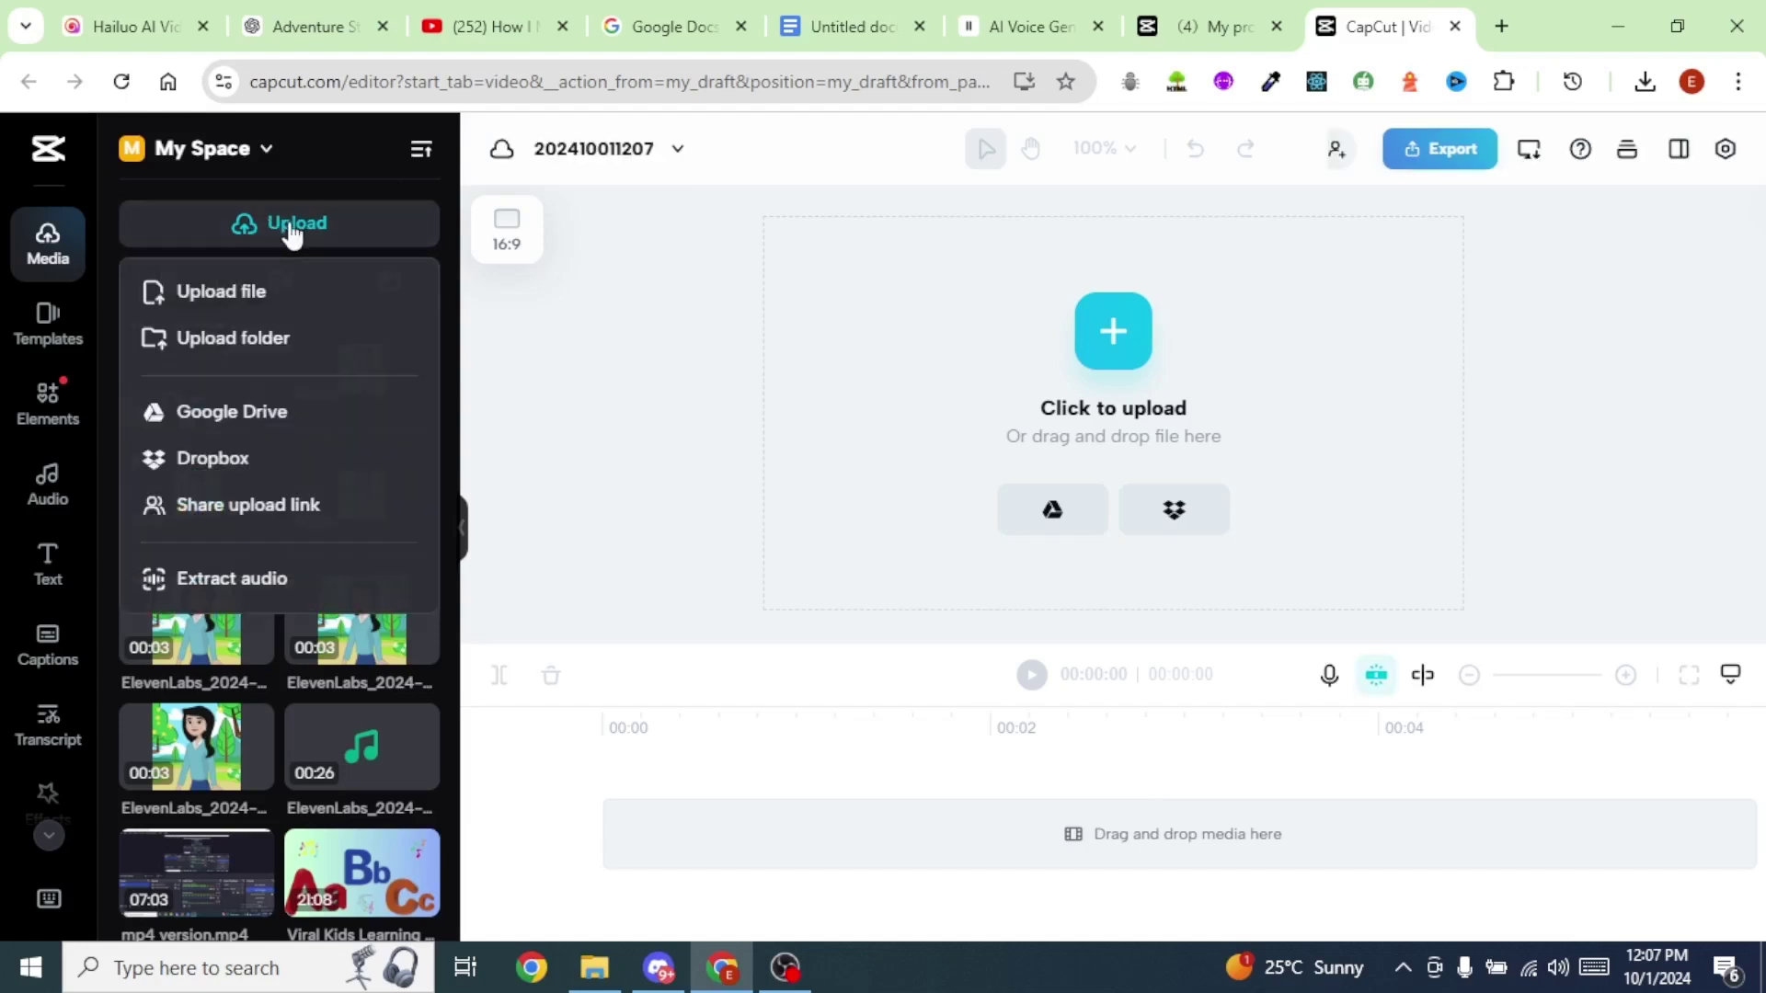
{"action": "left_click", "coordinate": [265, 289]}
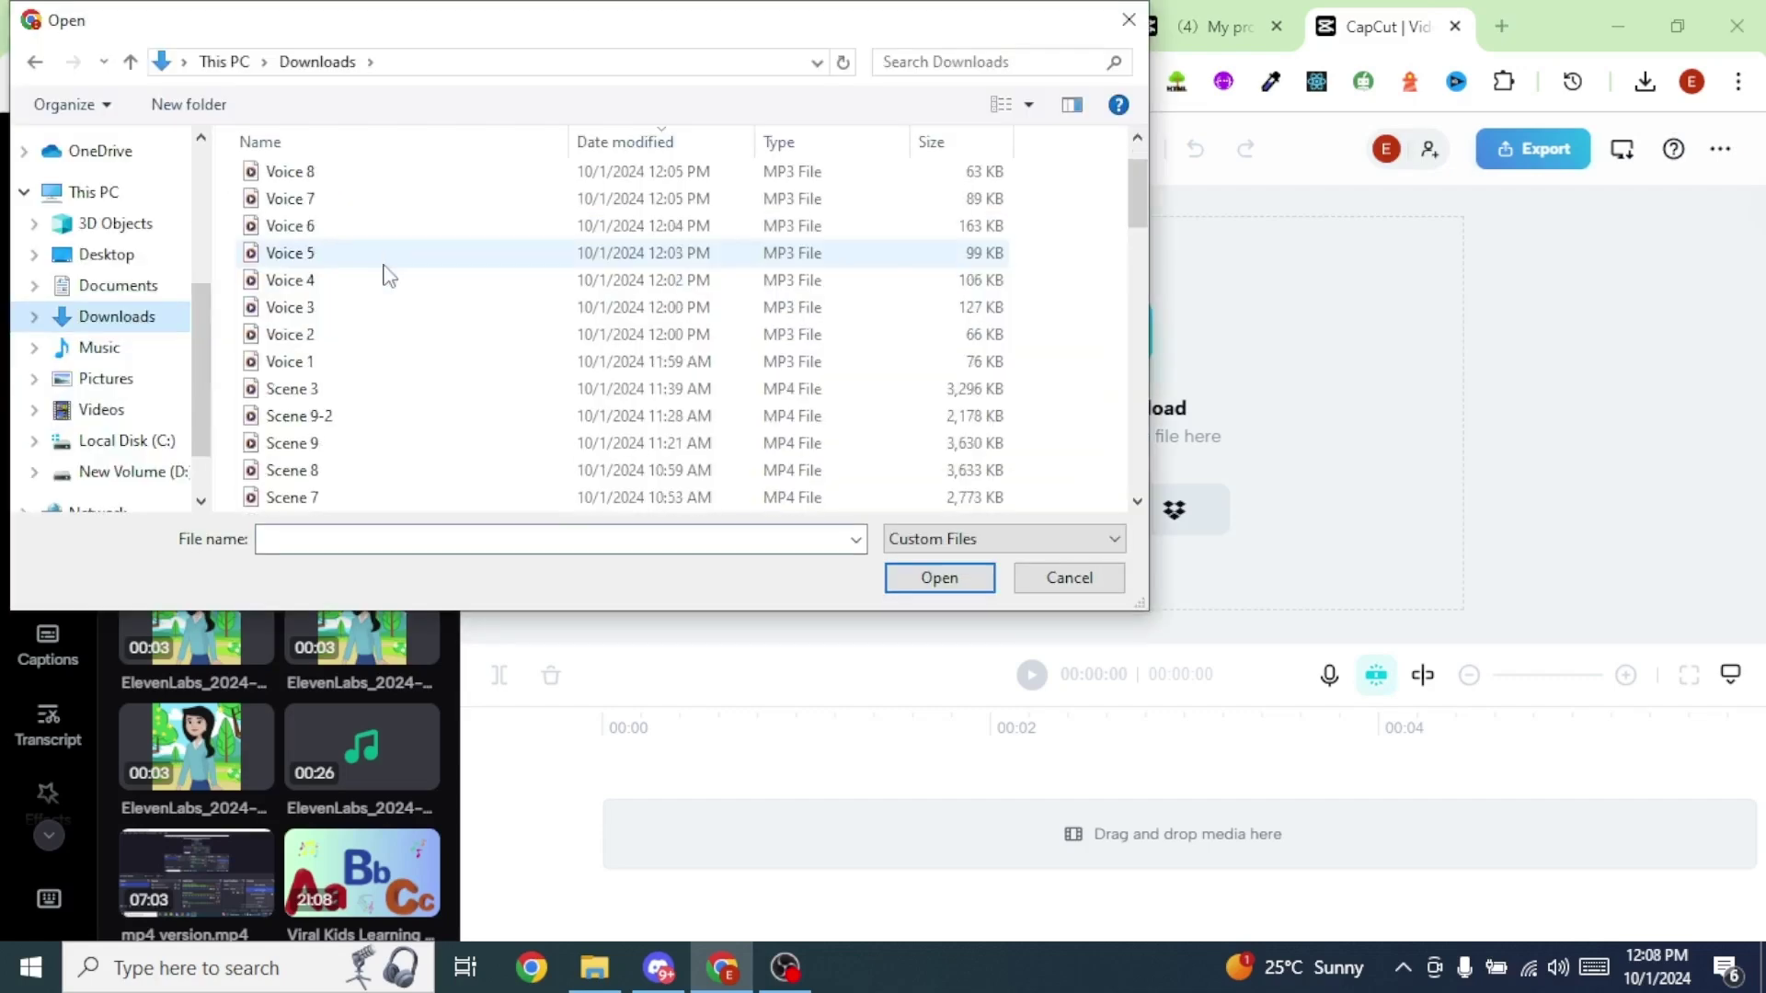
{"action": "scroll", "coordinate": [405, 294], "scroll_direction": "down", "scroll_amount": 3}
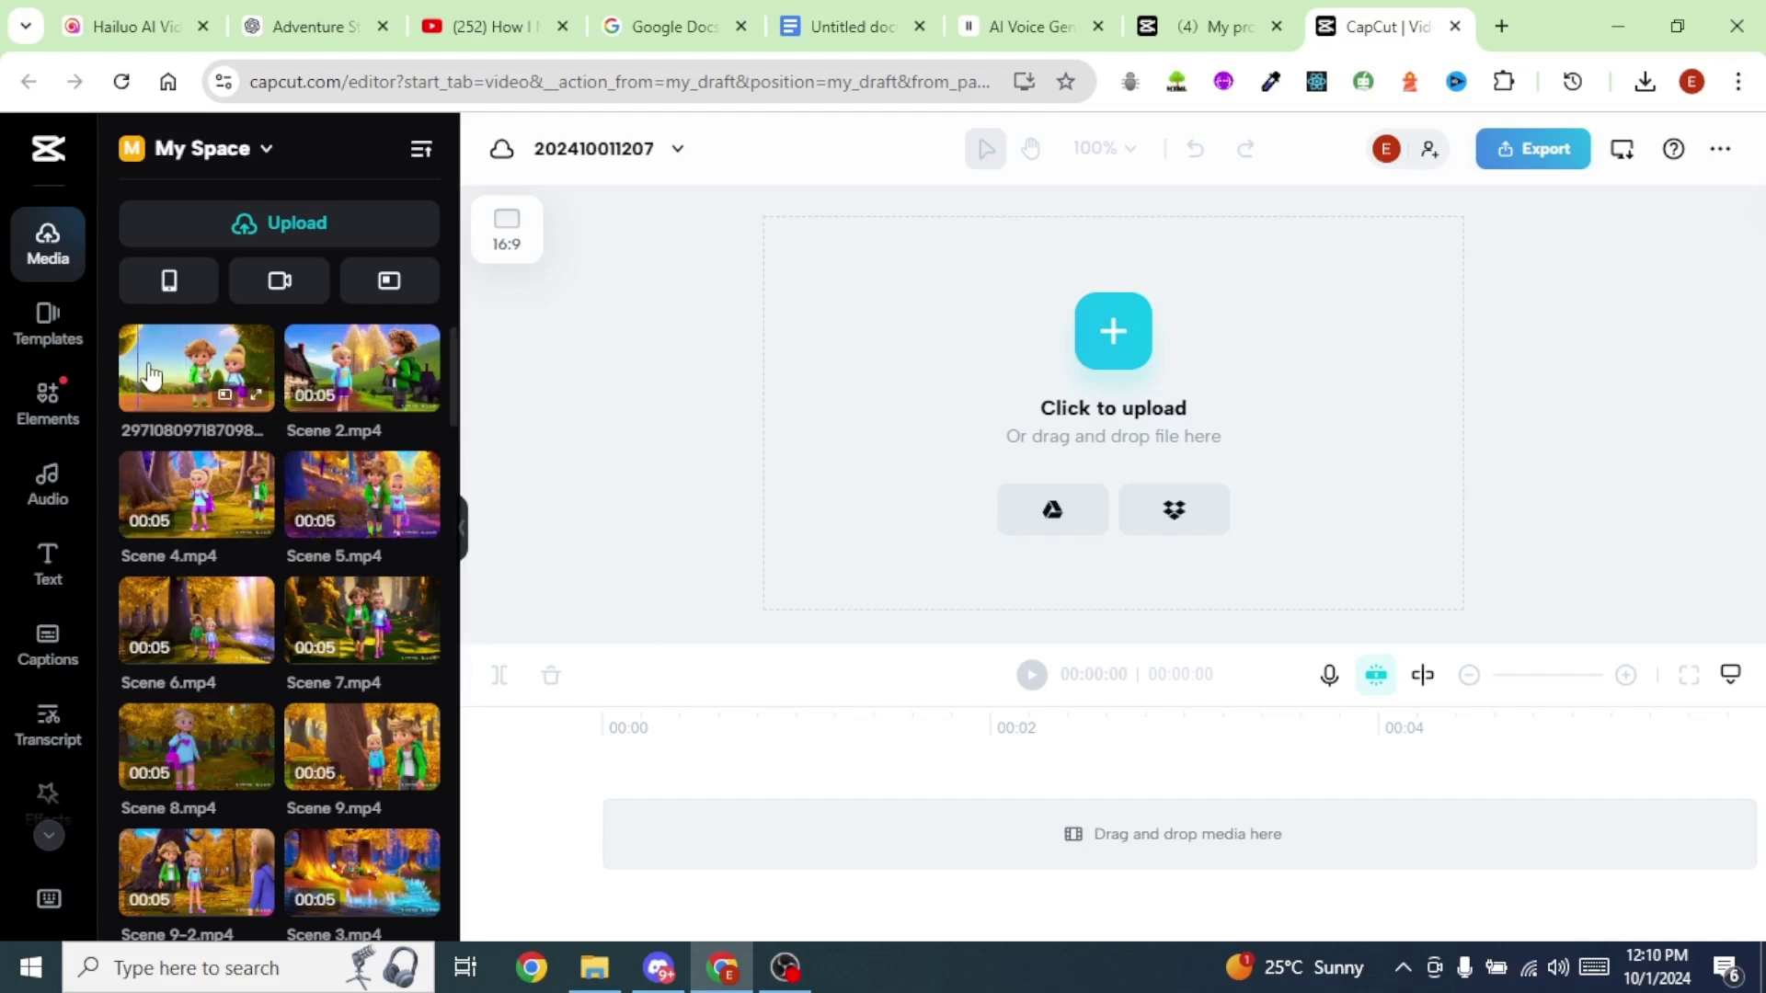
Place the uploaded scene clips on the timeline in story order, ending with Scene 9-2.mp4
{"action": "left_click_drag", "start_coordinate": [138, 382], "coordinate": [614, 852]}
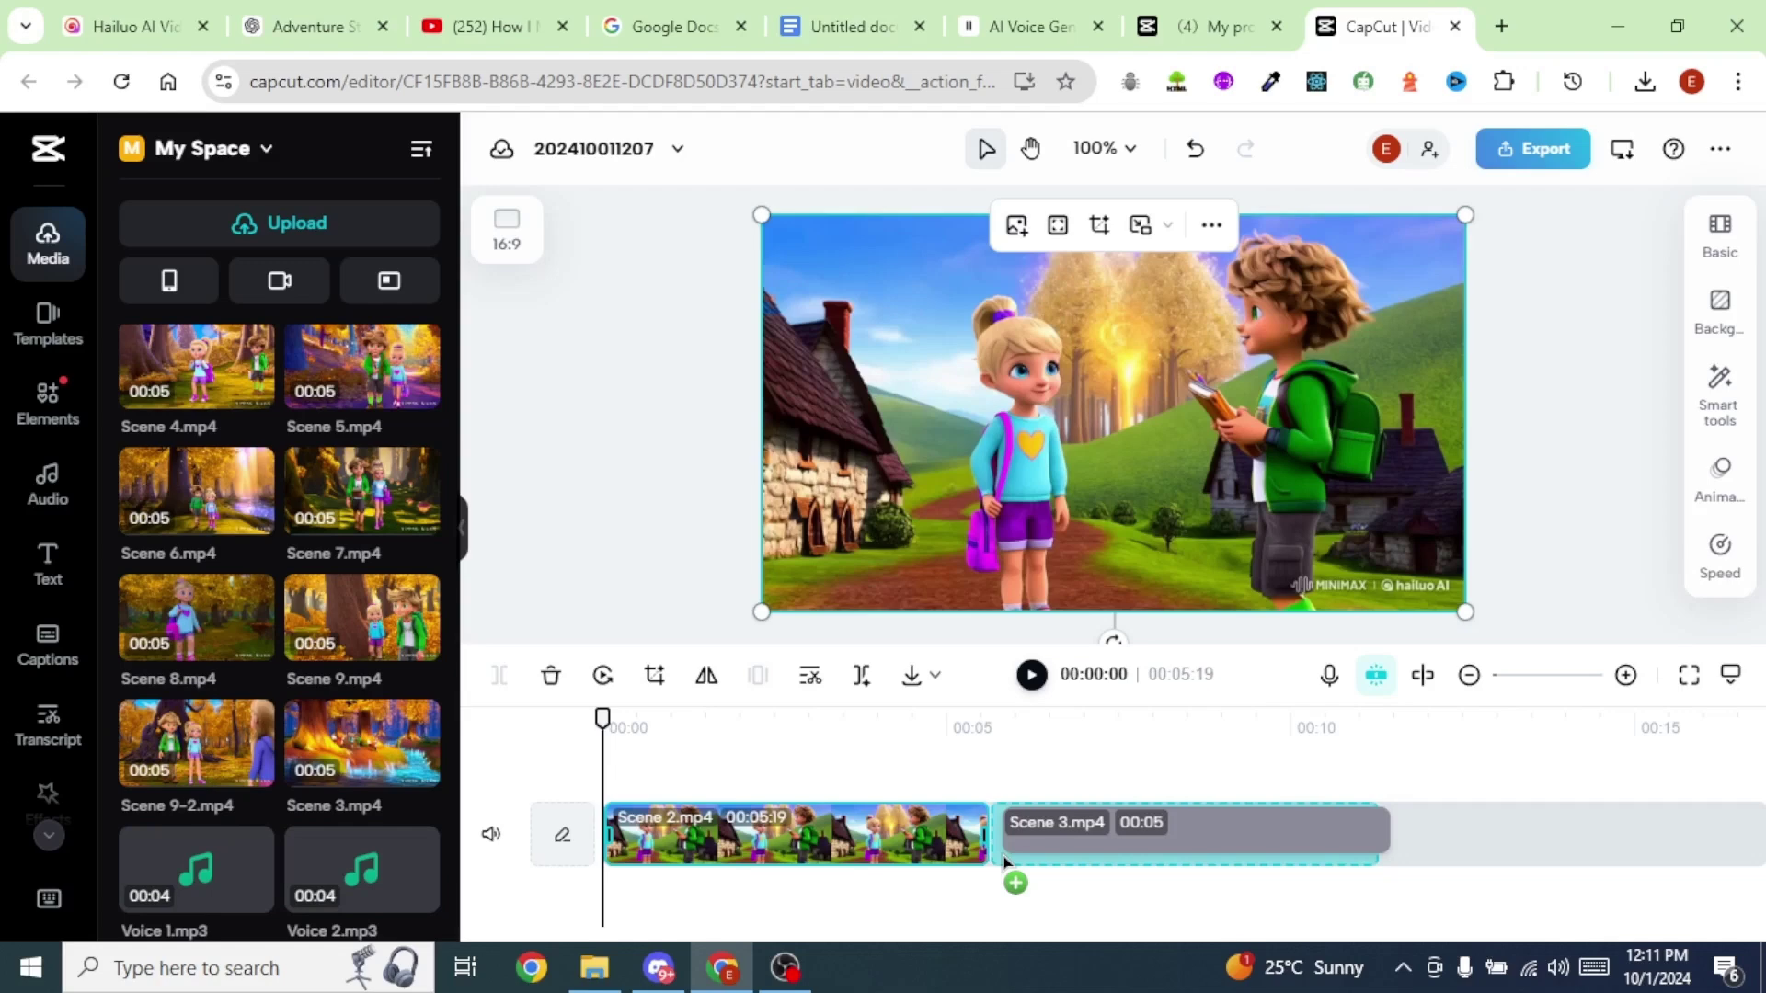
{"action": "left_click_drag", "start_coordinate": [1003, 860], "coordinate": [1172, 824]}
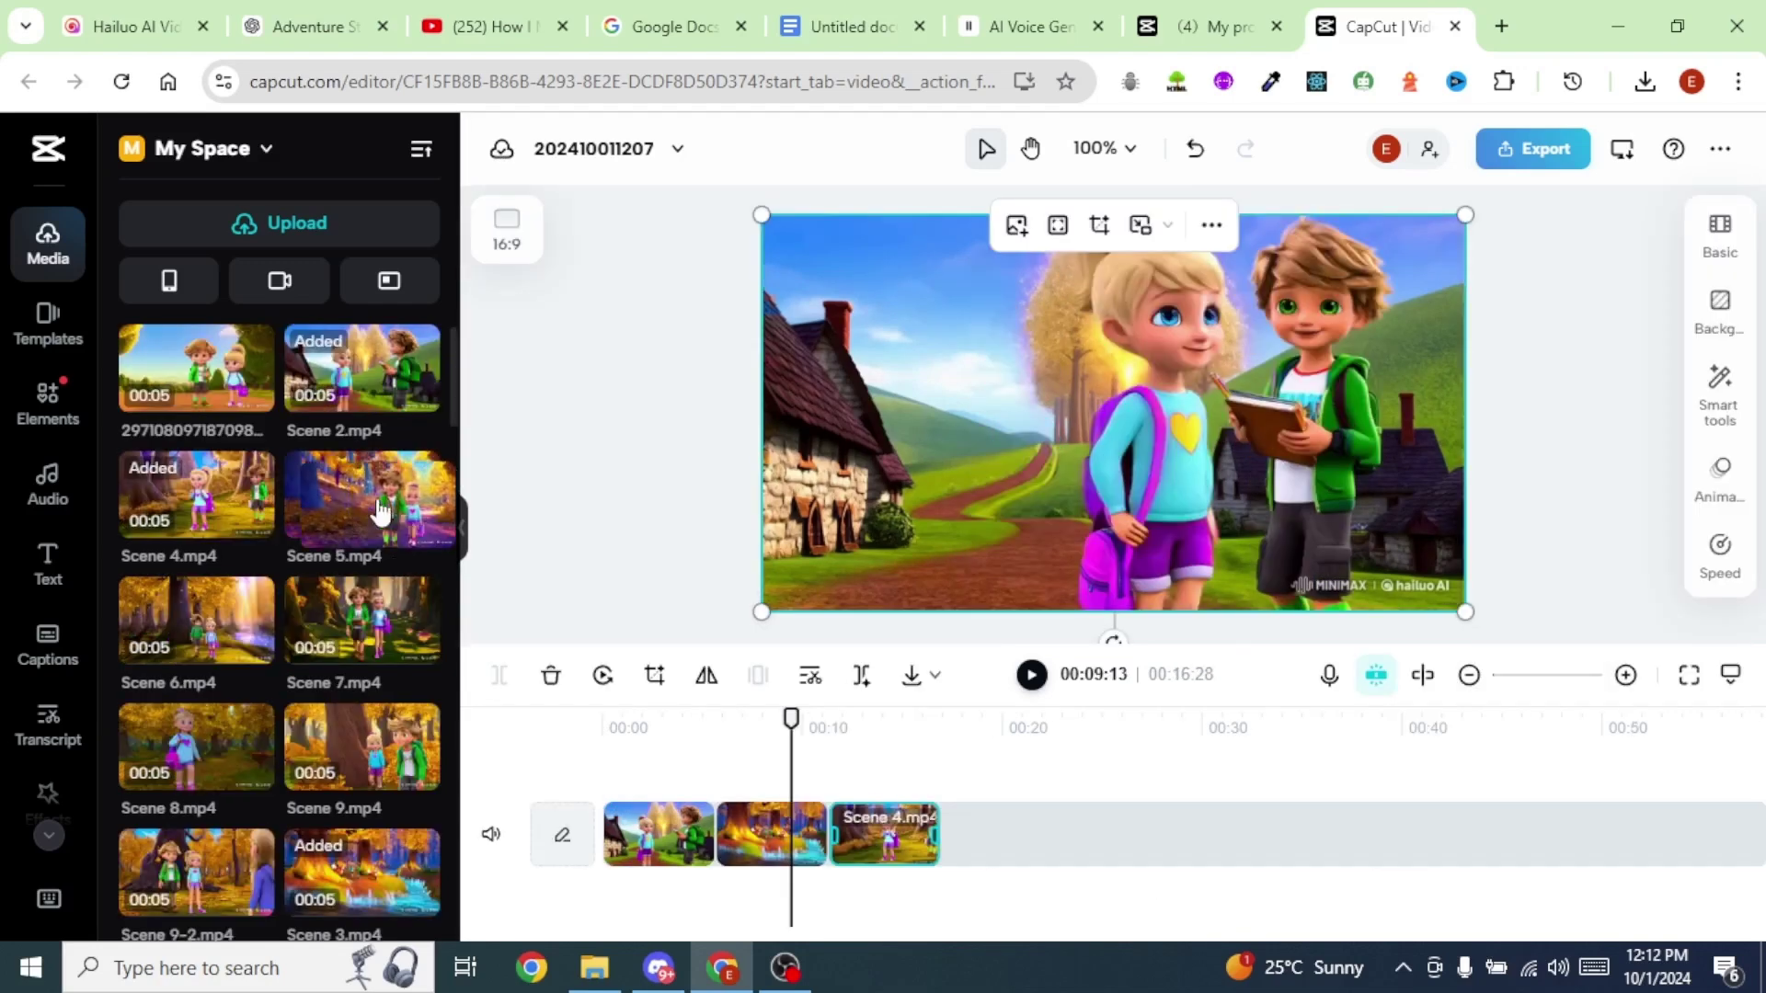
{"action": "left_click_drag", "start_coordinate": [381, 511], "coordinate": [1132, 842]}
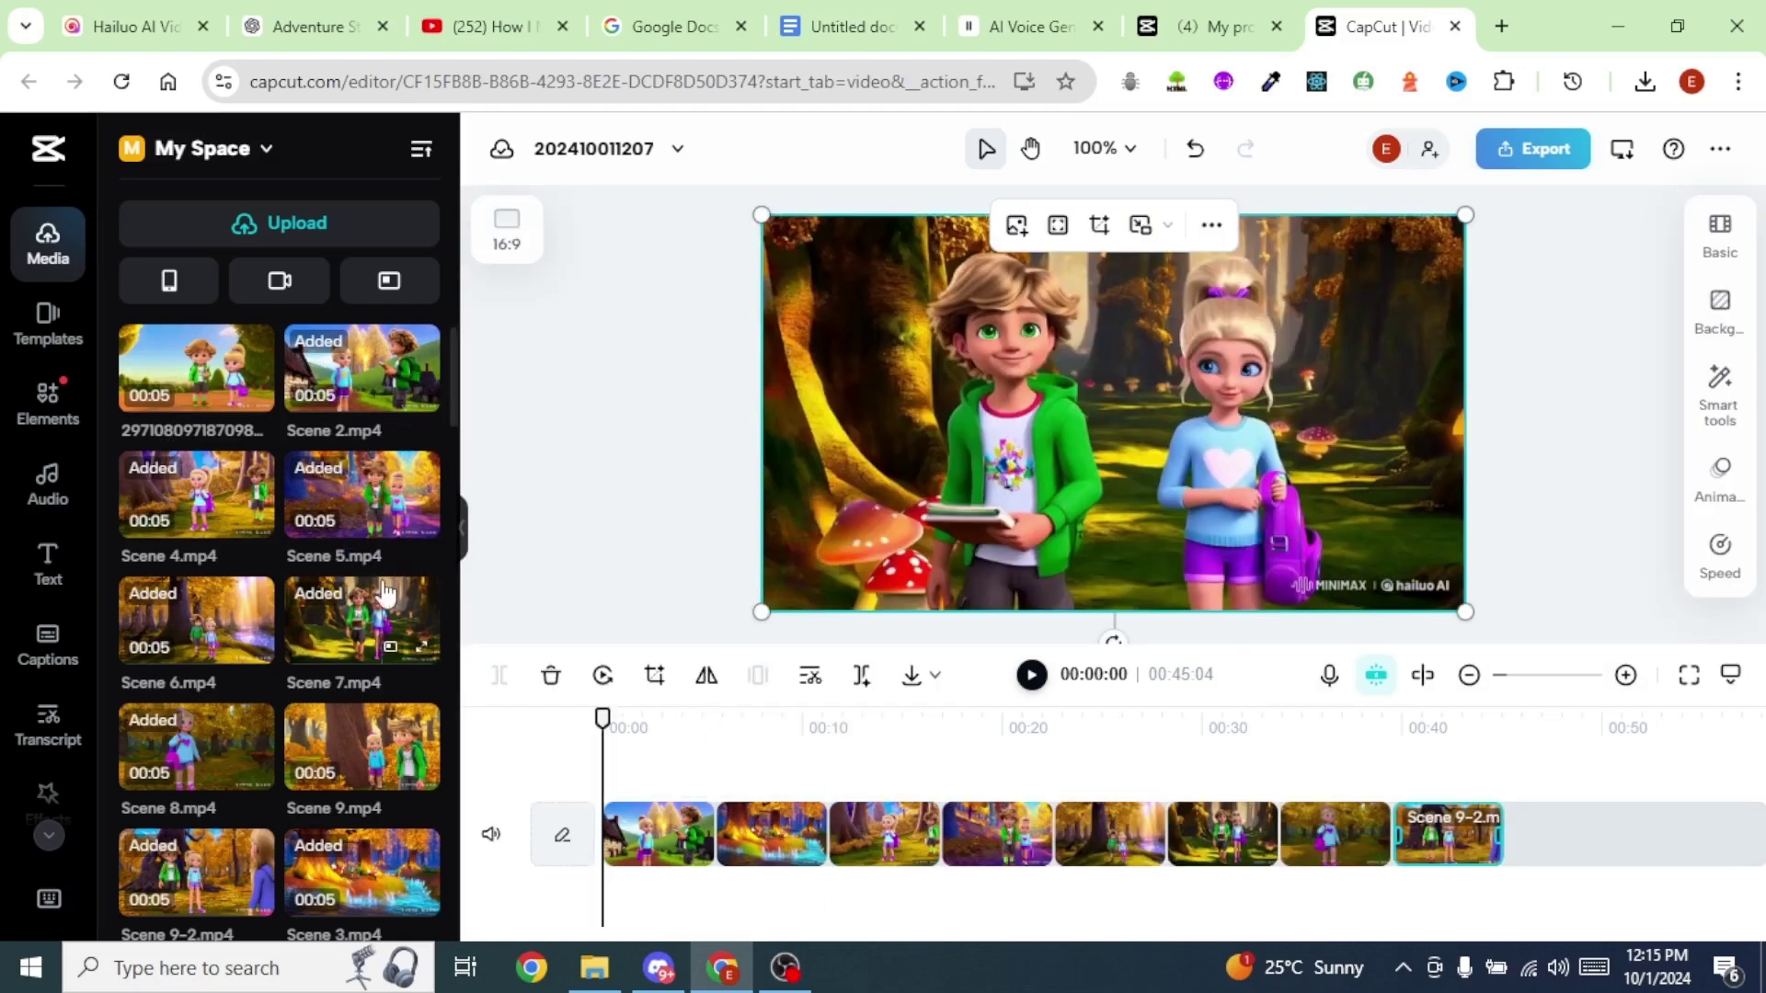
Add Voice 1.mp3 beneath the first clip and Voice 2.mp3 directly after it, beneath Scene 2.mp4
{"action": "scroll", "coordinate": [384, 593], "scroll_direction": "down", "scroll_amount": 5}
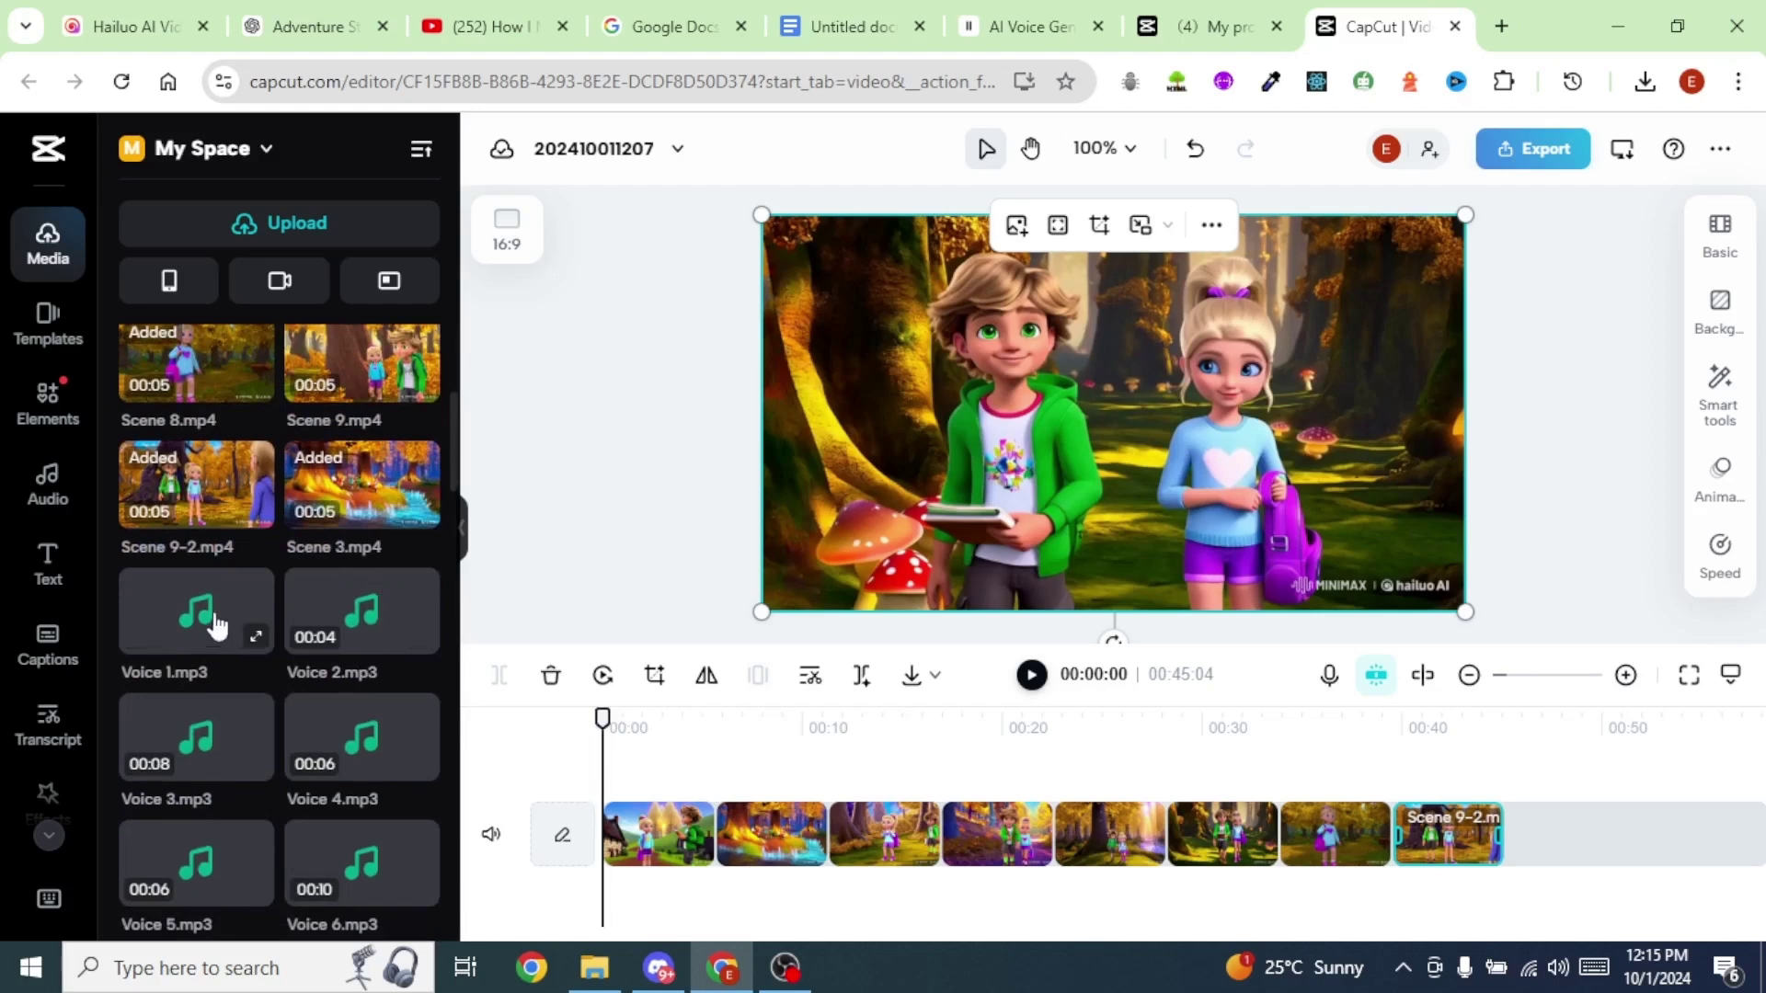
{"action": "left_click_drag", "start_coordinate": [172, 624], "coordinate": [602, 890]}
{"action": "scroll", "coordinate": [276, 644], "scroll_direction": "down", "scroll_amount": 1}
{"action": "left_click_drag", "start_coordinate": [362, 488], "coordinate": [709, 911]}
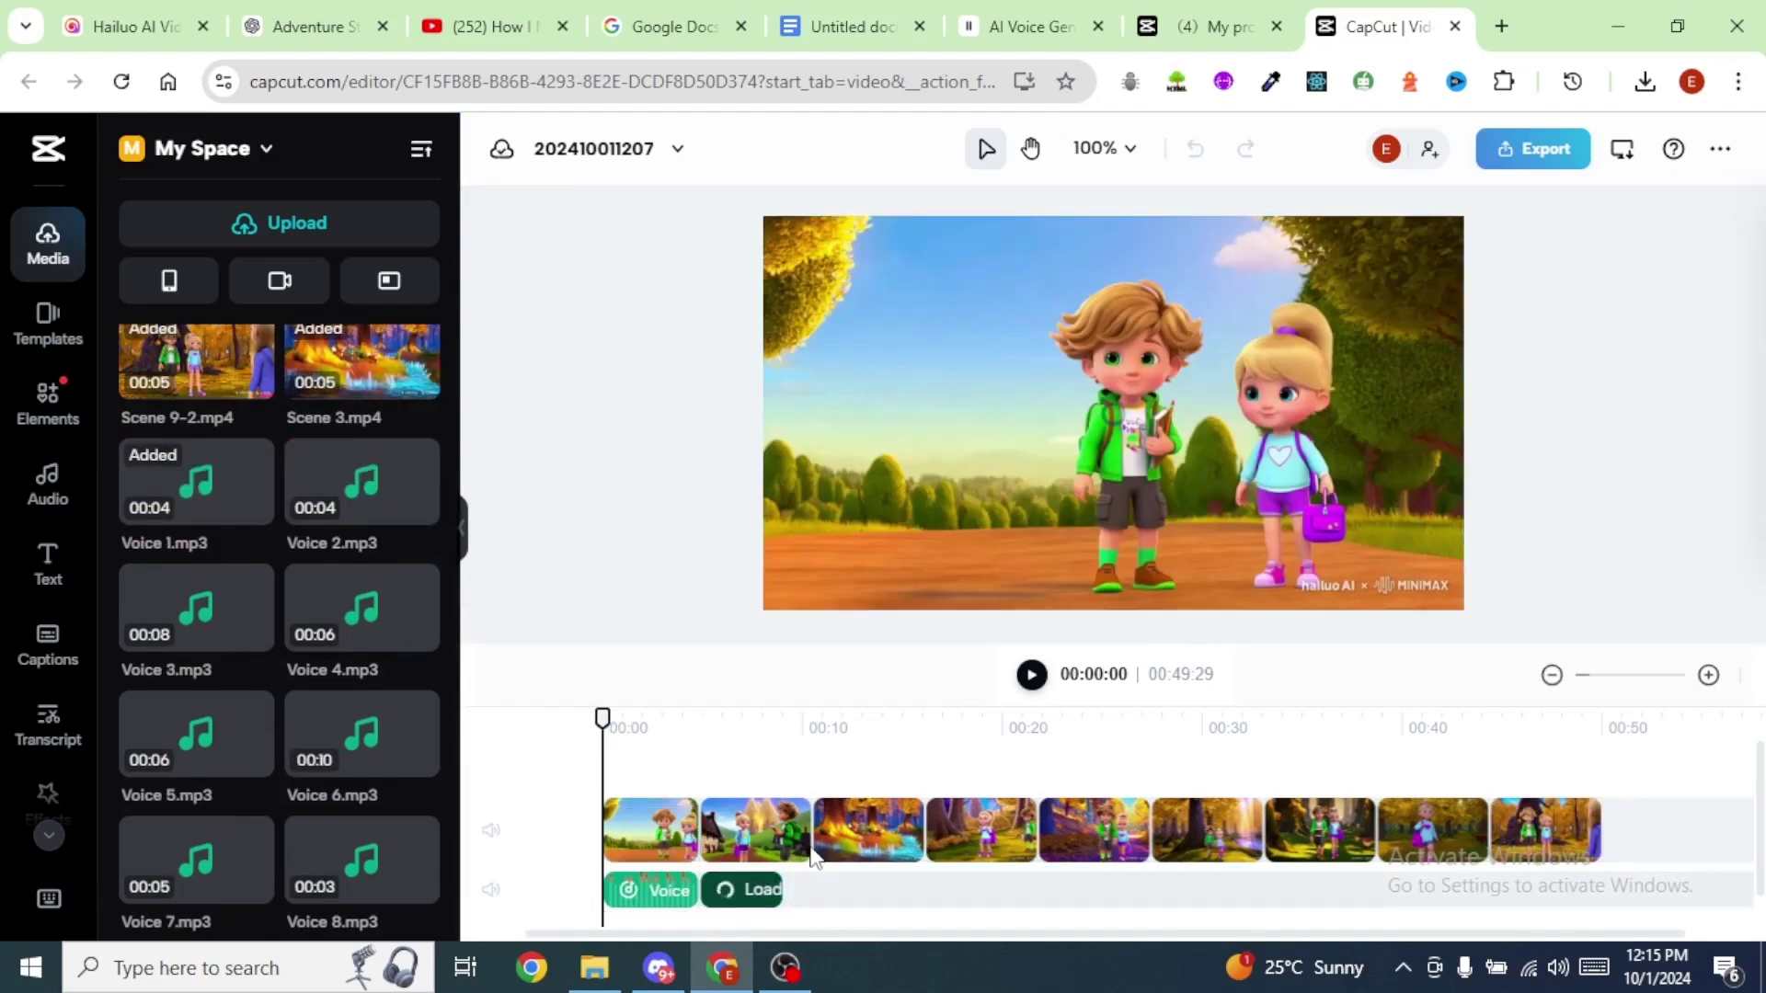
Trim the end of the Scene 2 clip to match the end of Voice 2
{"action": "left_click", "coordinate": [705, 722]}
{"action": "left_click", "coordinate": [779, 847]}
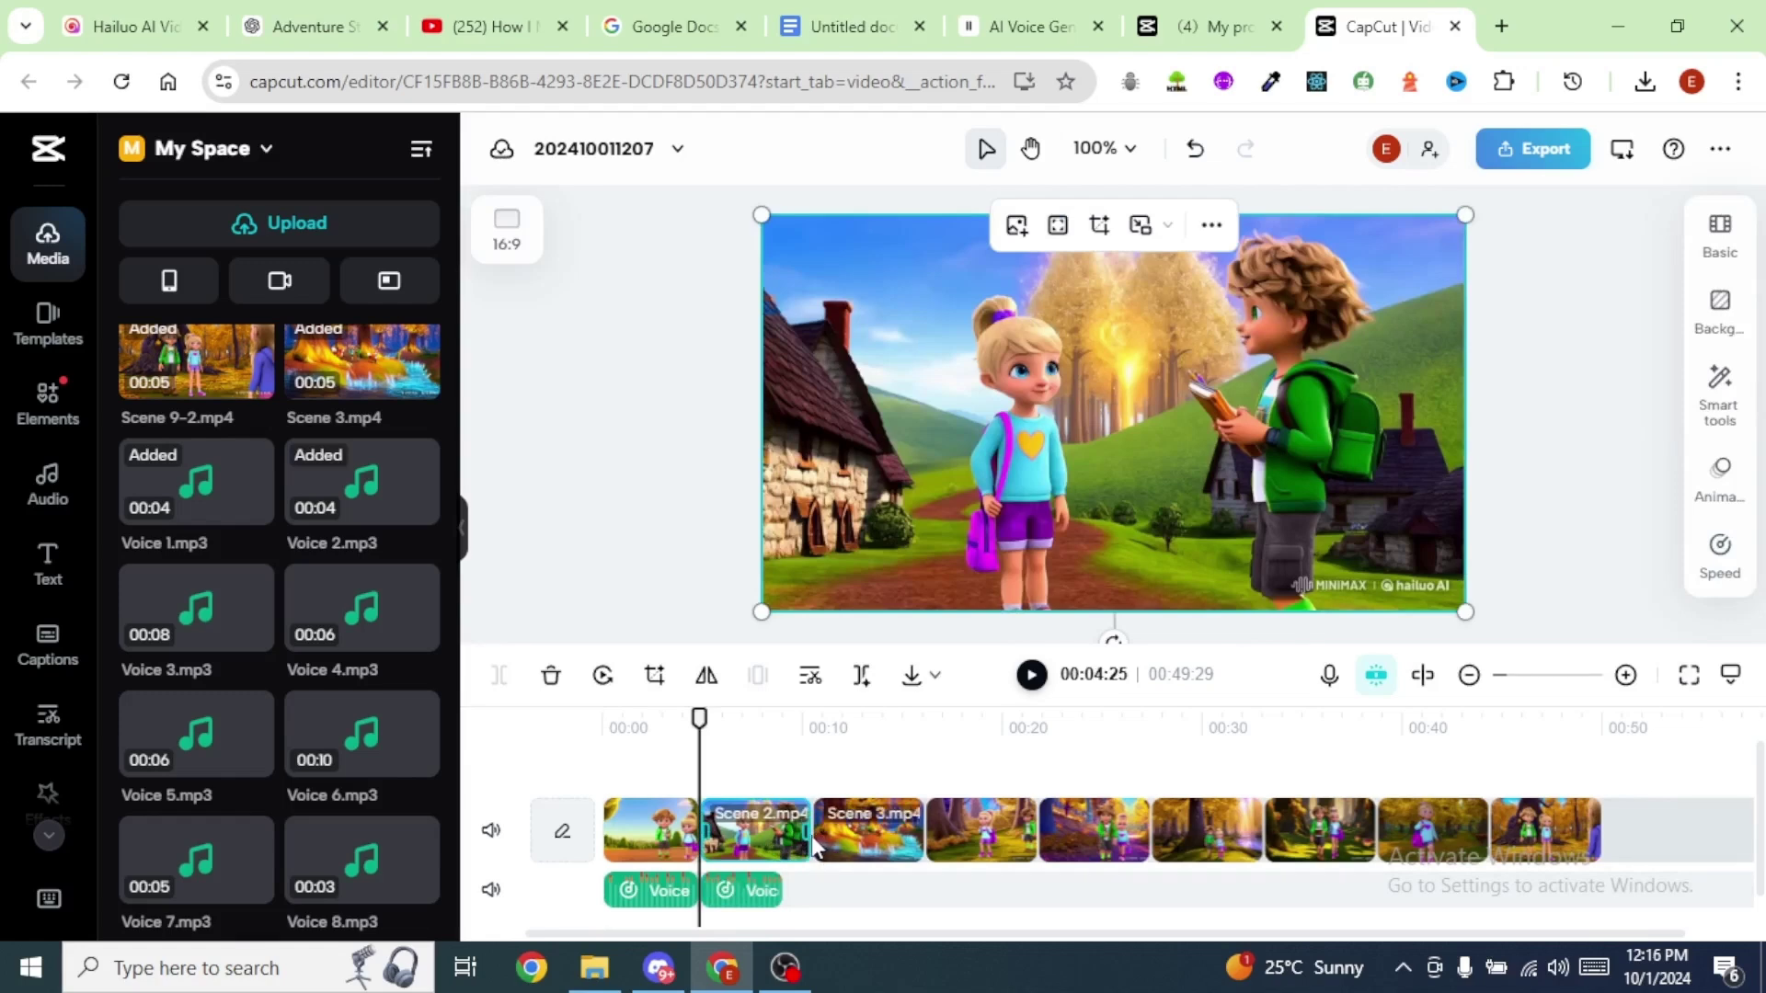
{"action": "left_click_drag", "start_coordinate": [793, 831], "coordinate": [782, 844]}
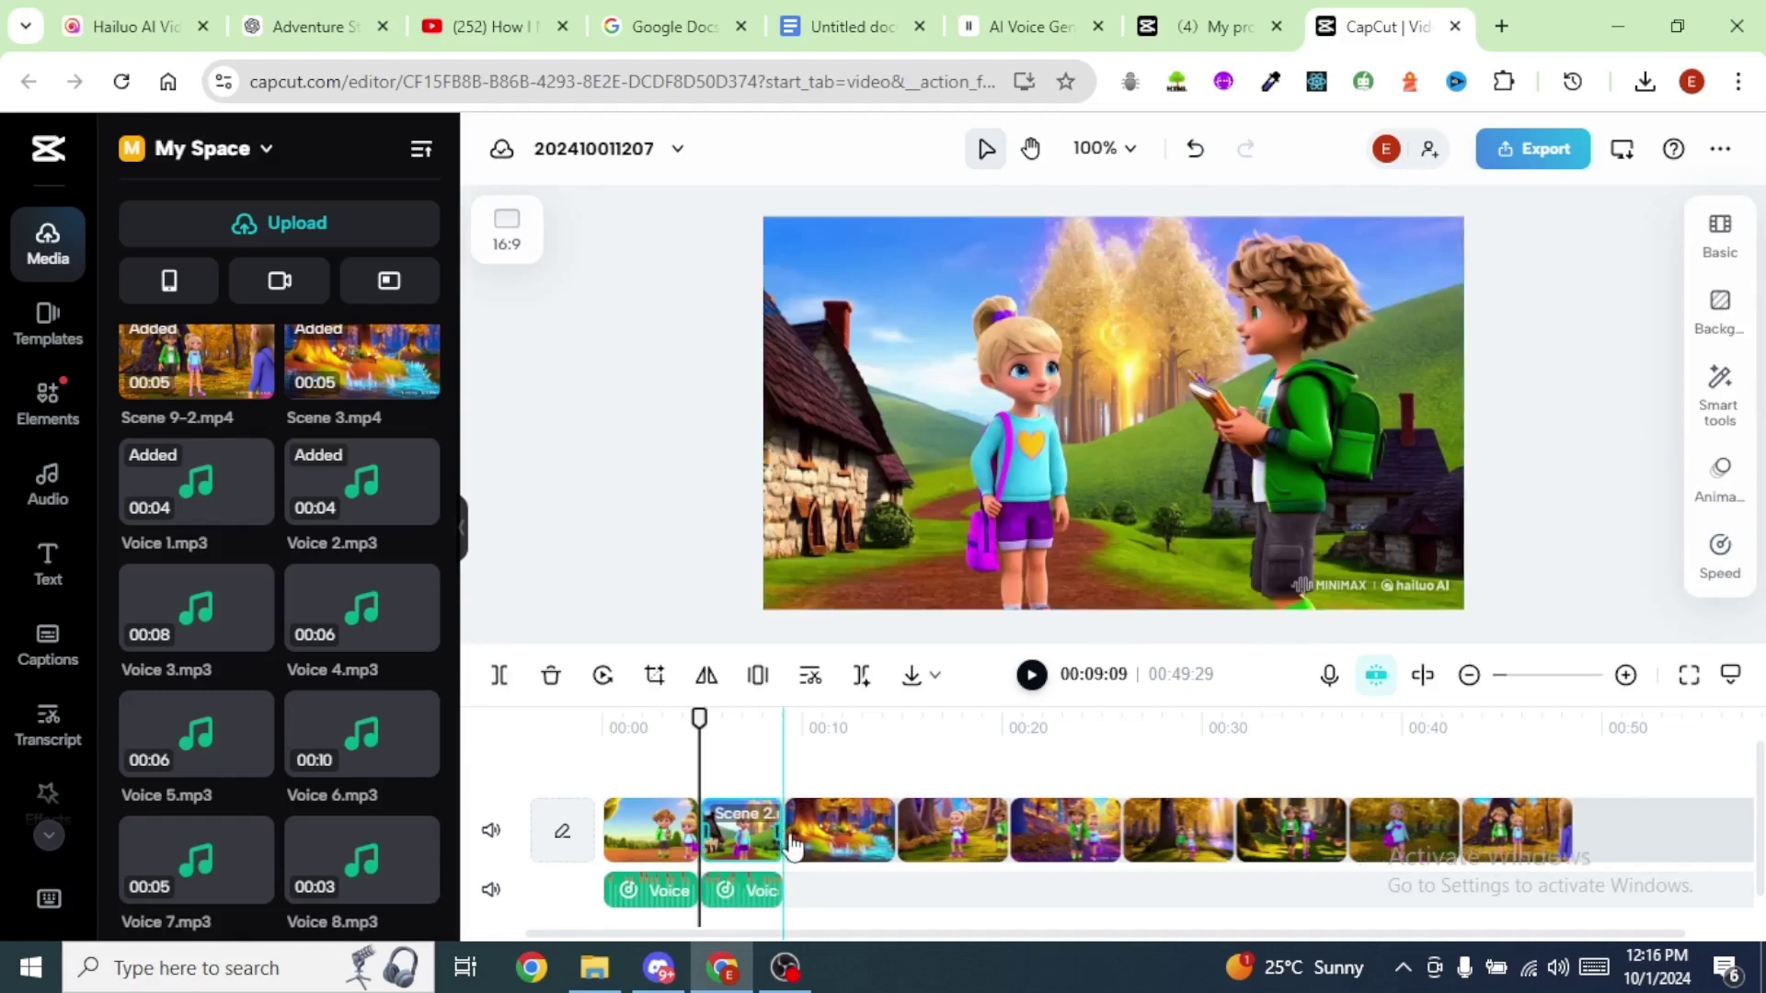
Add Voice 3.mp3 directly after Voice 2, beneath Scene 3.mp4, and return the playhead to the start of the timeline
{"action": "left_click_drag", "start_coordinate": [138, 614], "coordinate": [819, 892]}
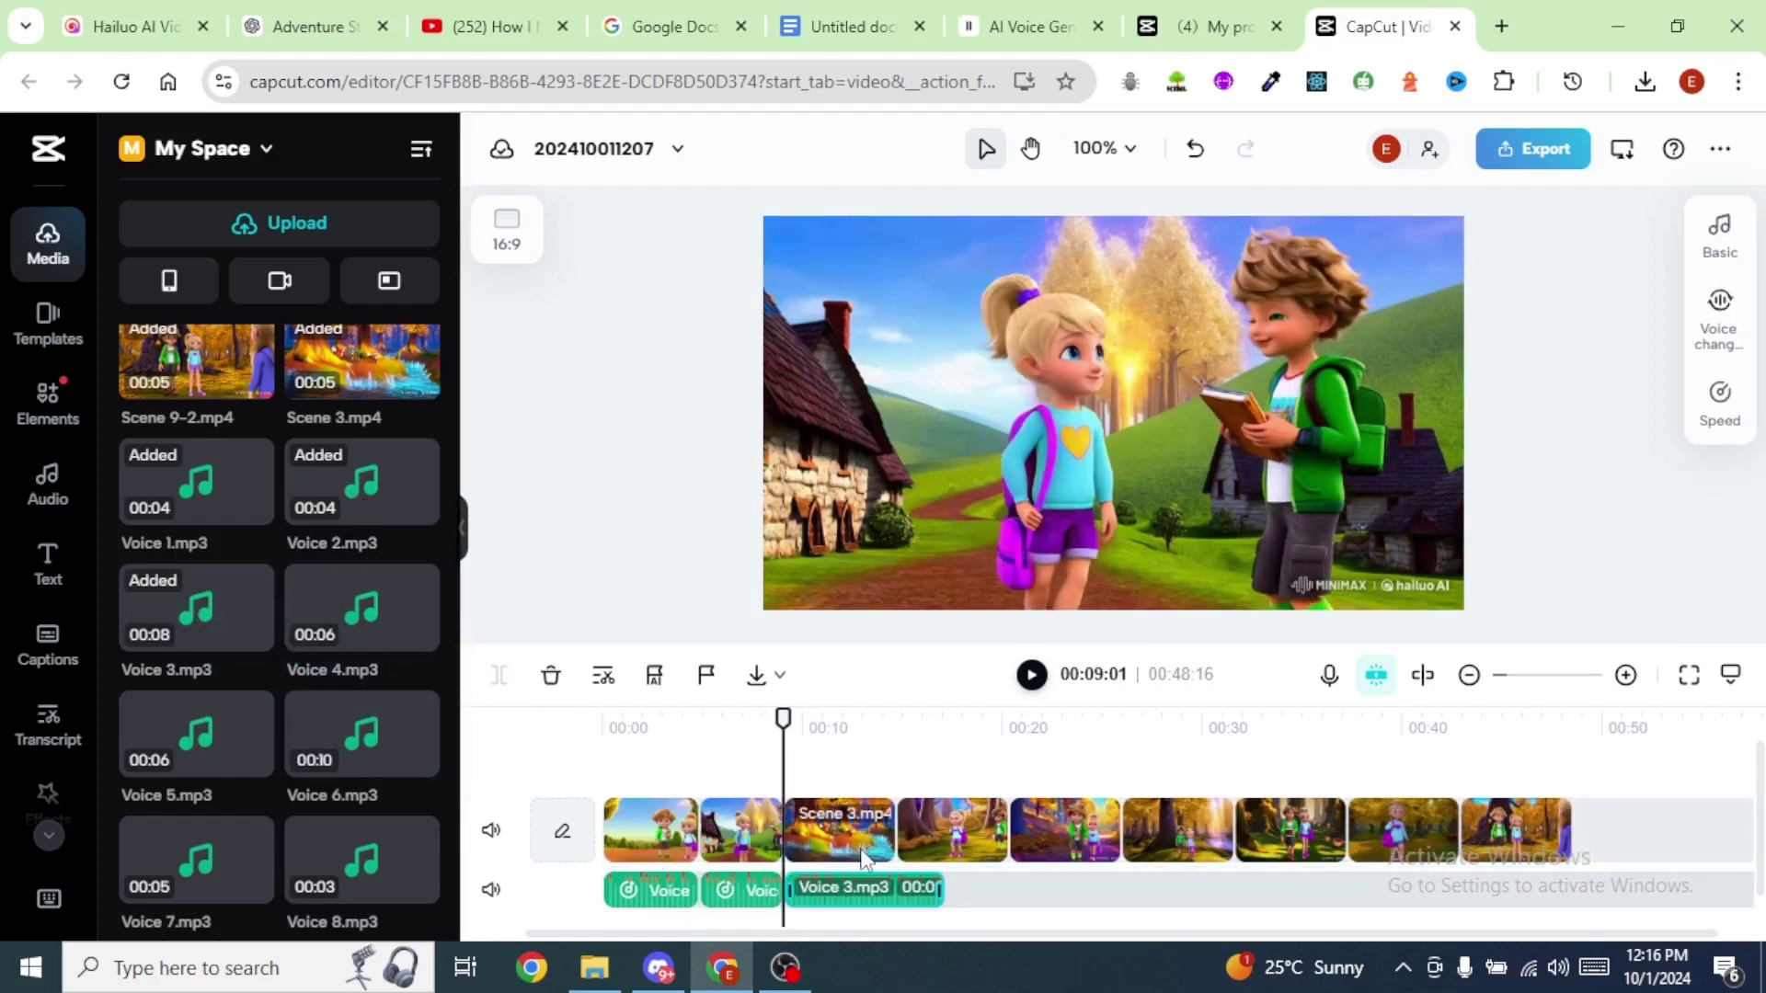
{"action": "left_click", "coordinate": [865, 857]}
{"action": "left_click_drag", "start_coordinate": [783, 719], "coordinate": [590, 731]}
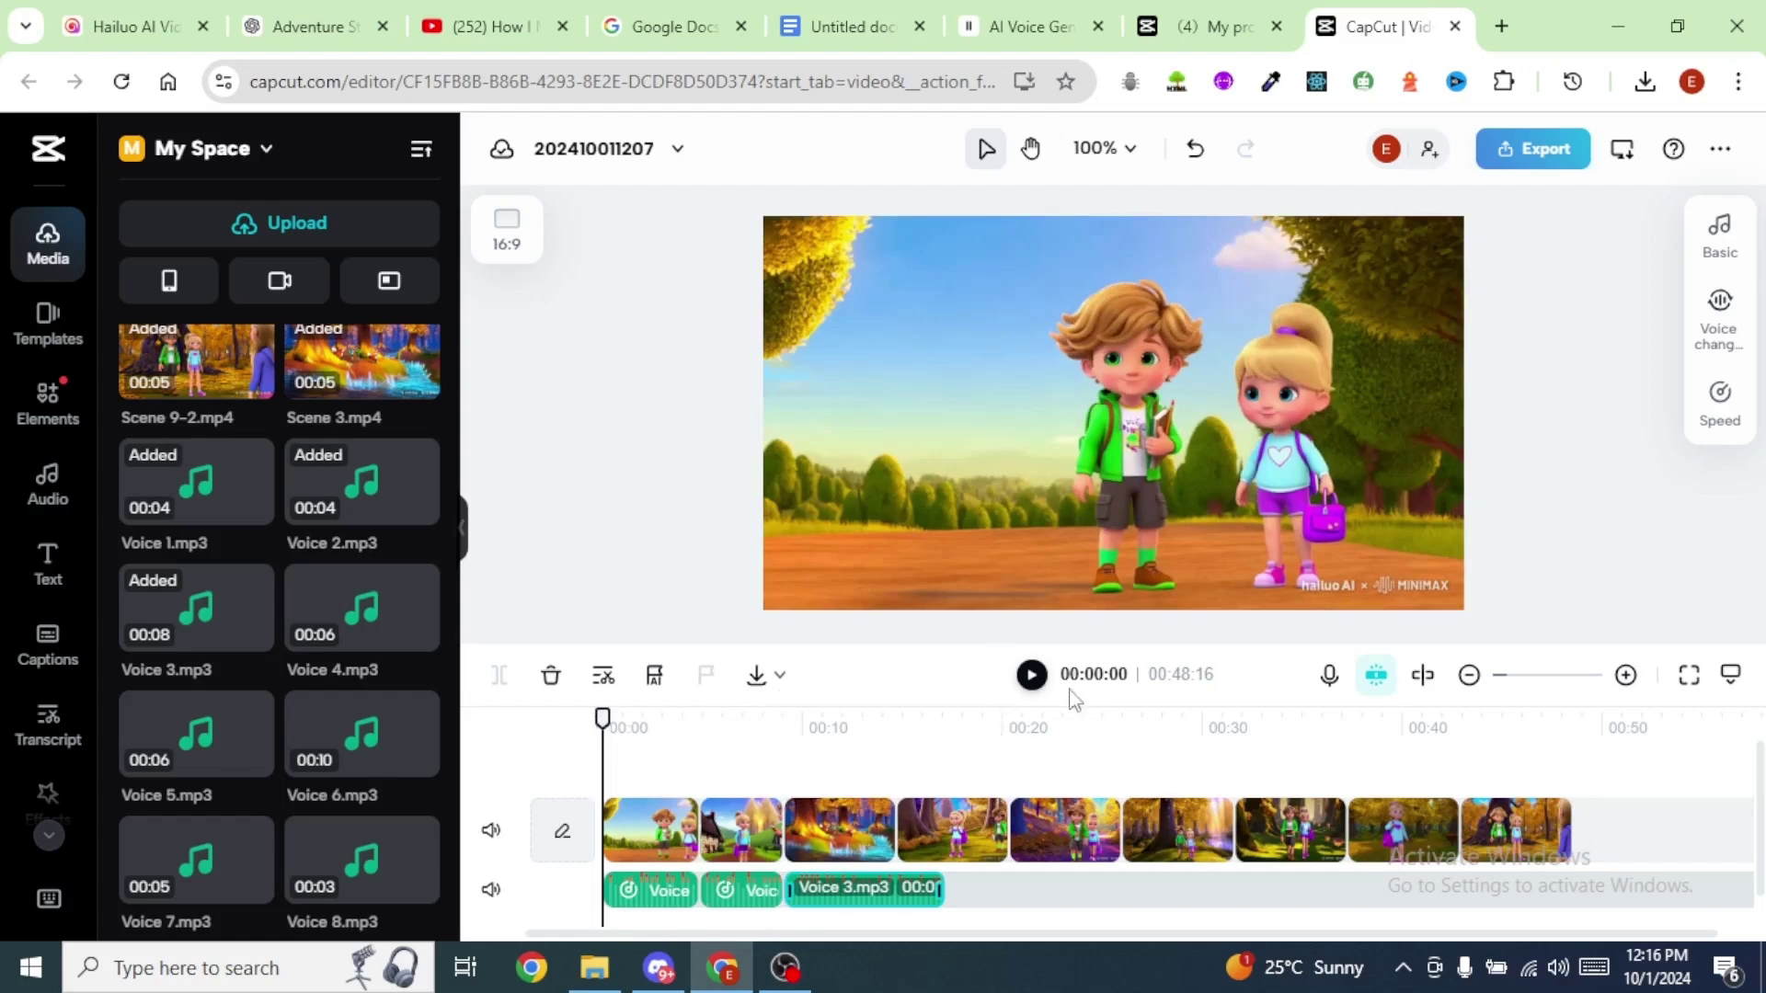
Play the timeline through Voice 3, and insert a duplicate of the Scene 3 clip after the original, trimmed to the end of Voice 3
{"action": "left_click", "coordinate": [1032, 677]}
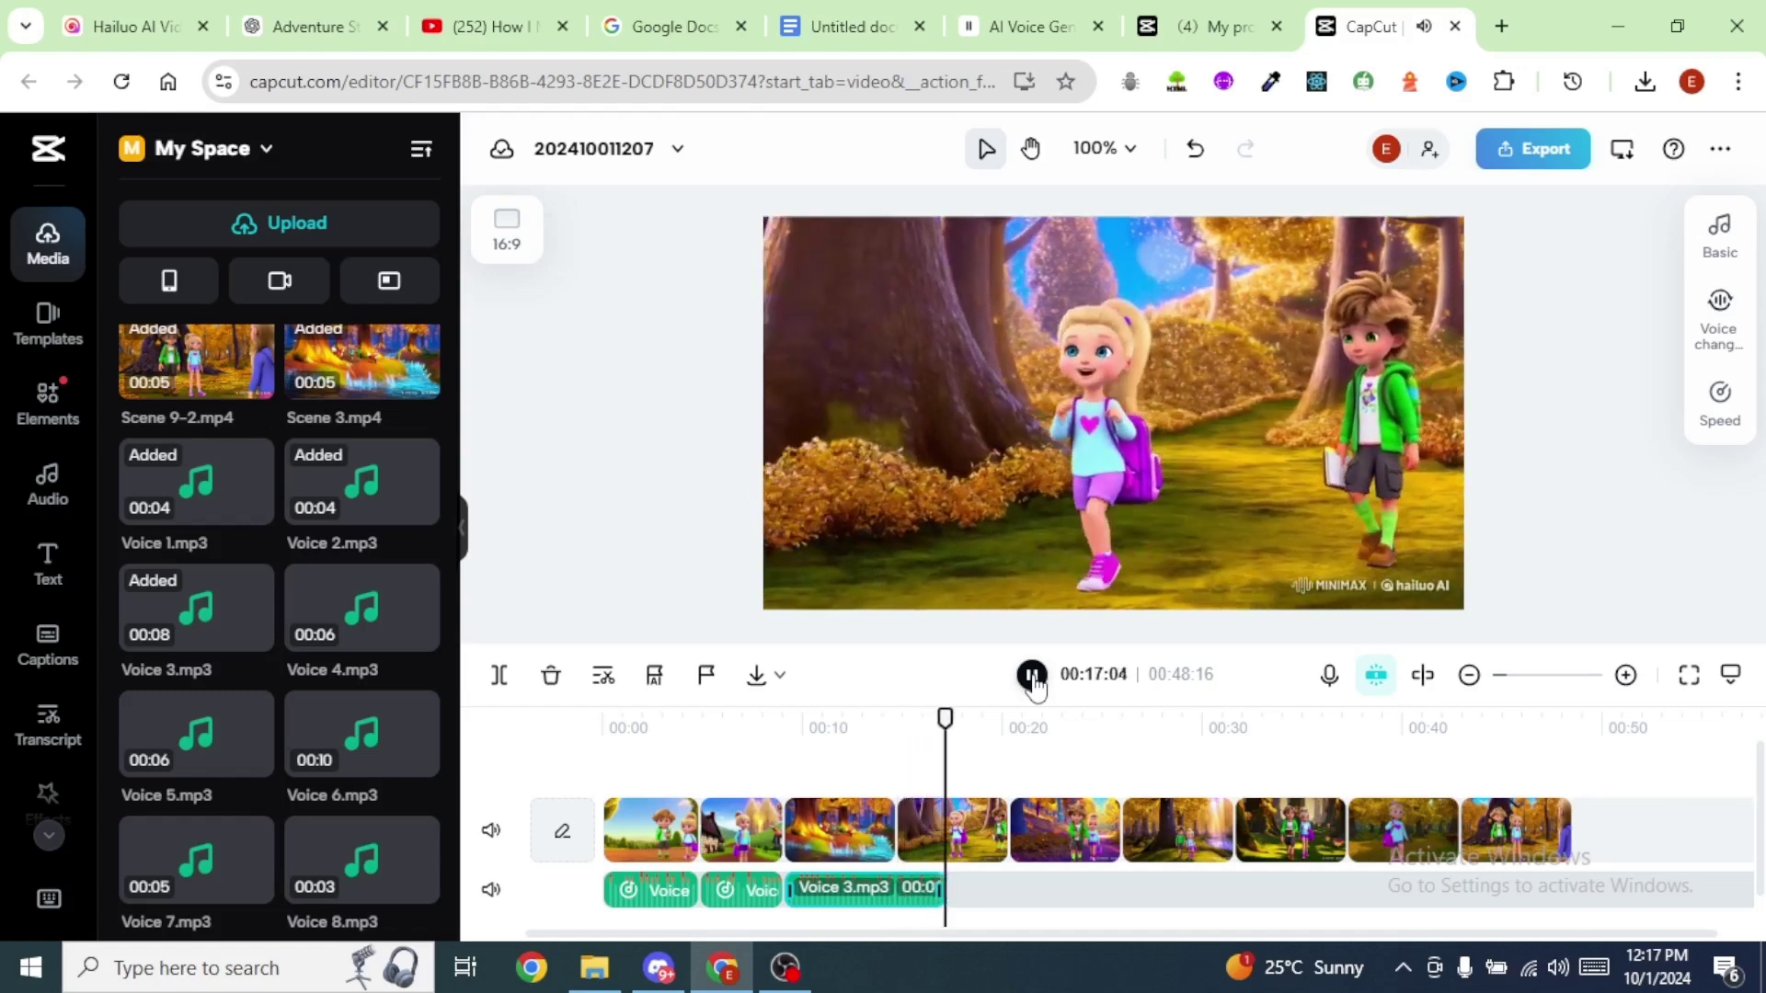
{"action": "left_click", "coordinate": [1032, 676]}
{"action": "left_click", "coordinate": [917, 866]}
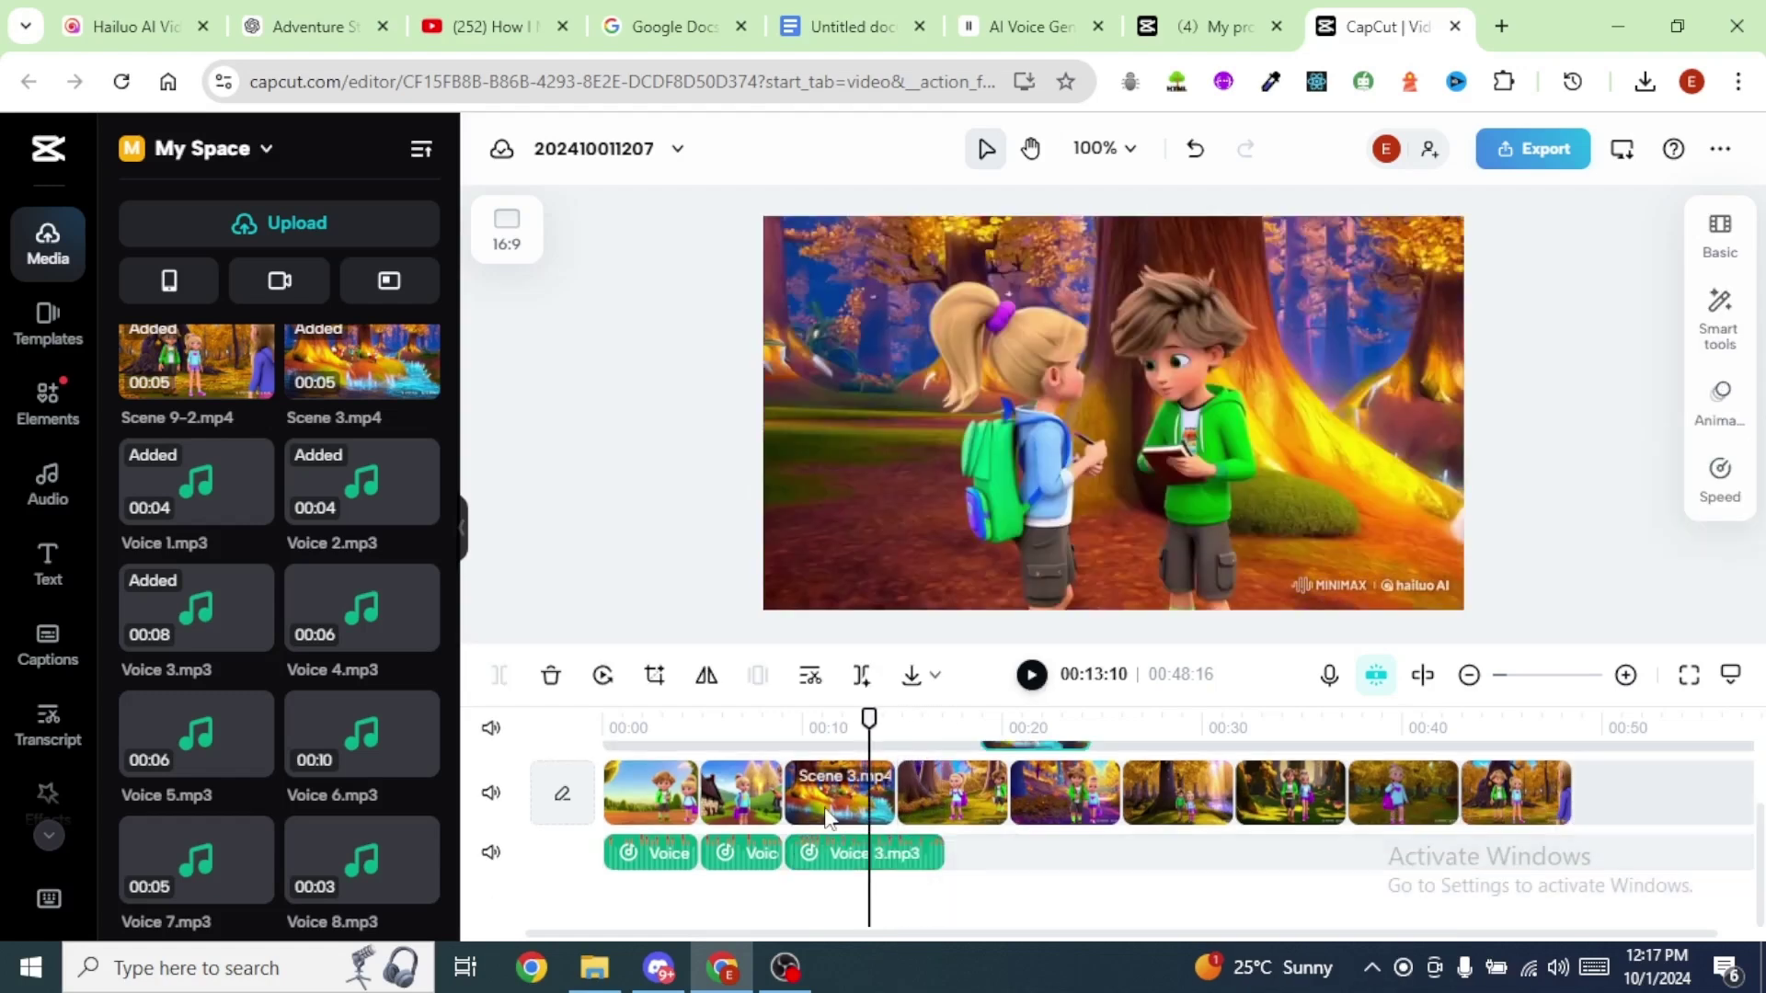
{"action": "scroll", "coordinate": [839, 828], "scroll_direction": "up", "scroll_amount": 2}
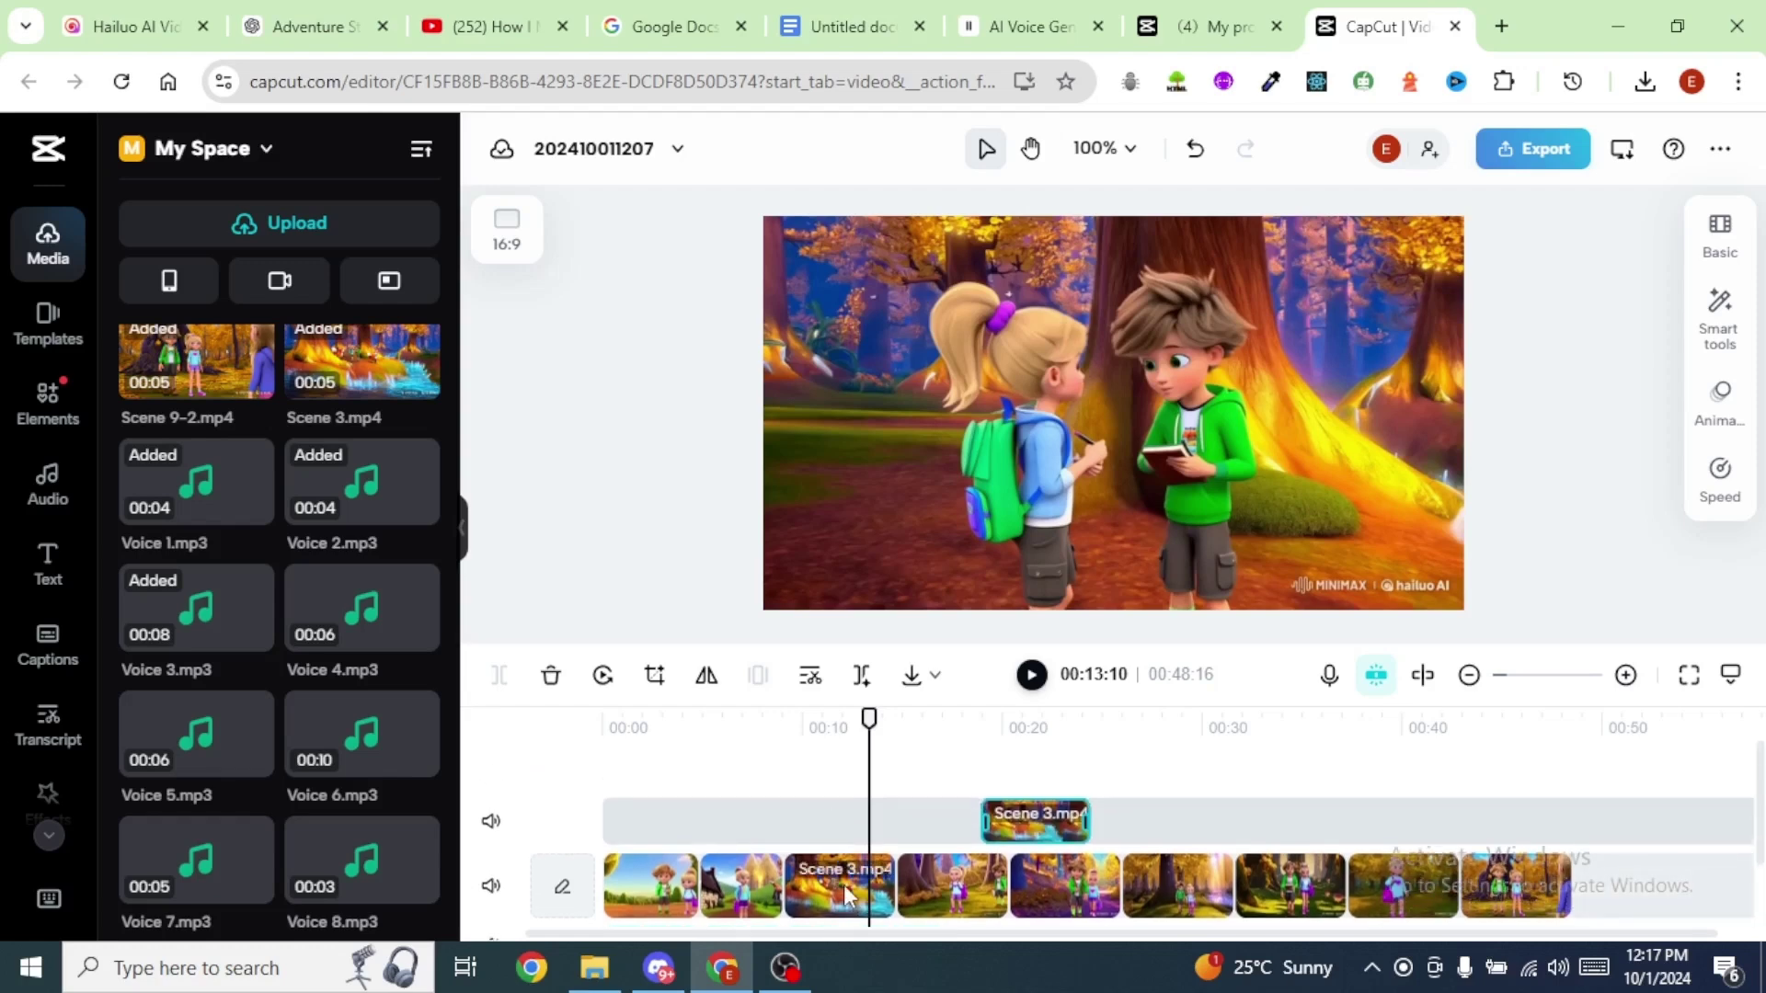
{"action": "left_click_drag", "start_coordinate": [1034, 832], "coordinate": [929, 883]}
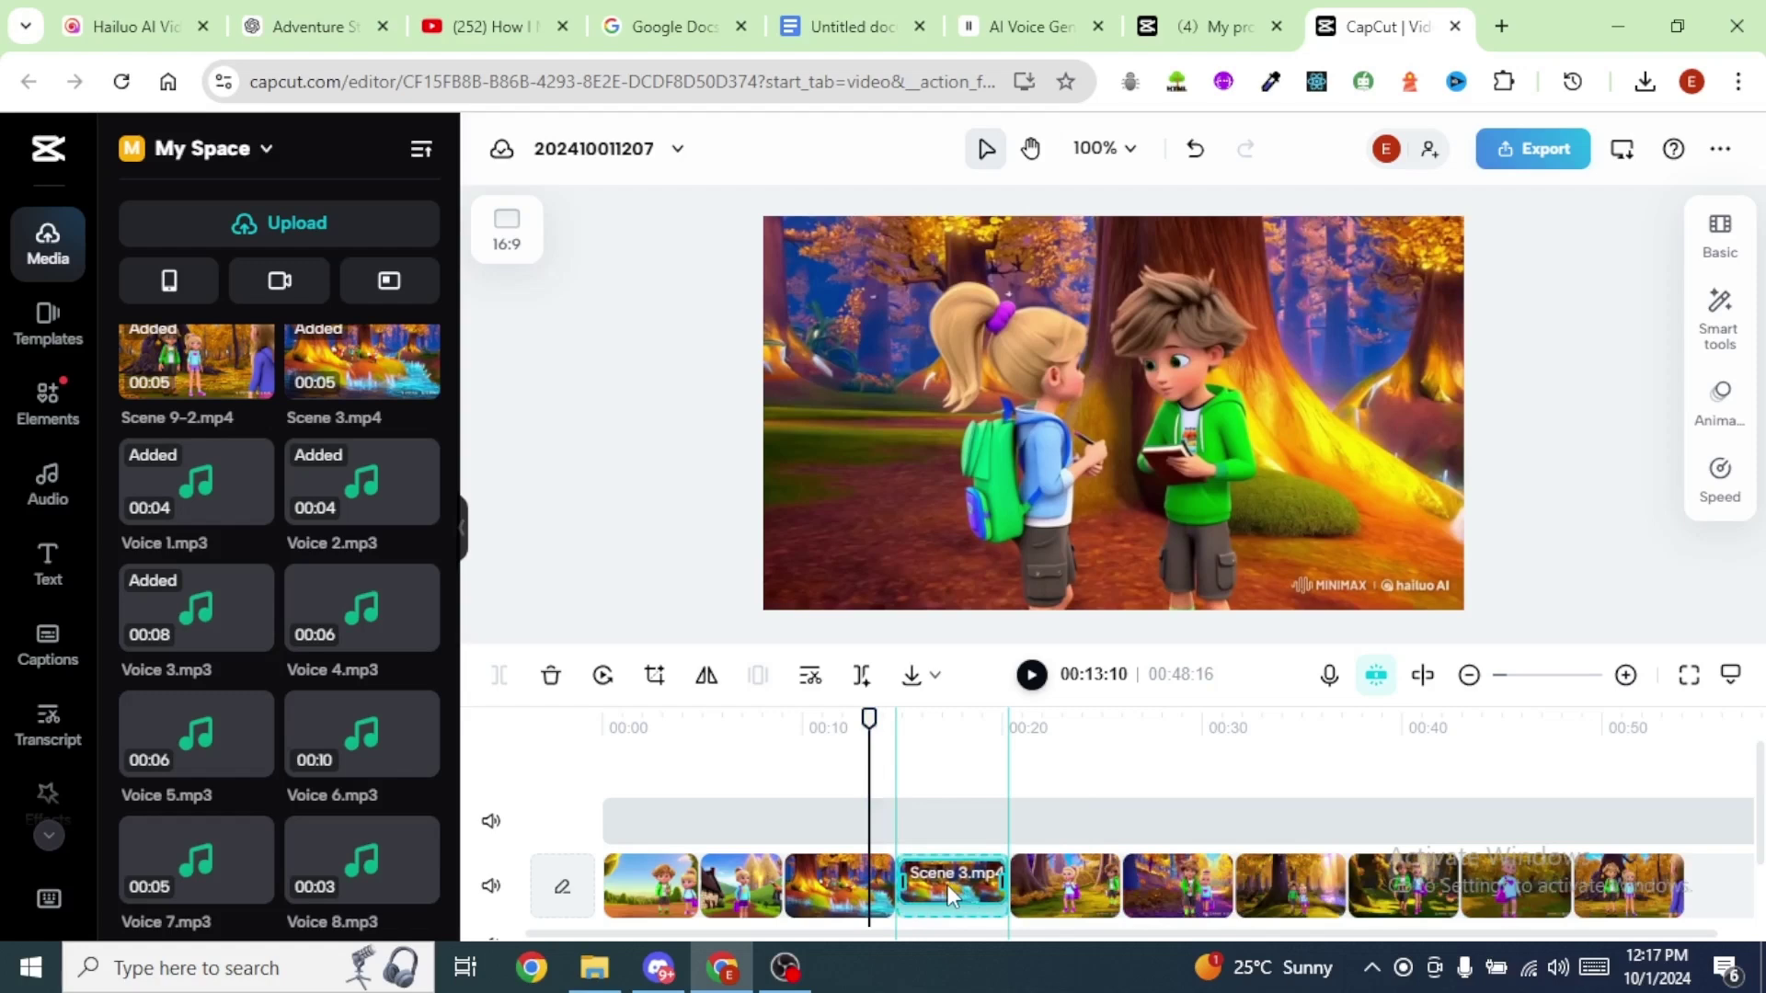
{"action": "left_click_drag", "start_coordinate": [948, 890], "coordinate": [948, 854]}
Lay Voice 4.mp3 through Voice 9.mp3 end to end beneath their scenes, extending Scene 4 and Scene 6 with duplicate clips
{"action": "left_click_drag", "start_coordinate": [361, 607], "coordinate": [952, 906]}
{"action": "left_click", "coordinate": [1037, 847]}
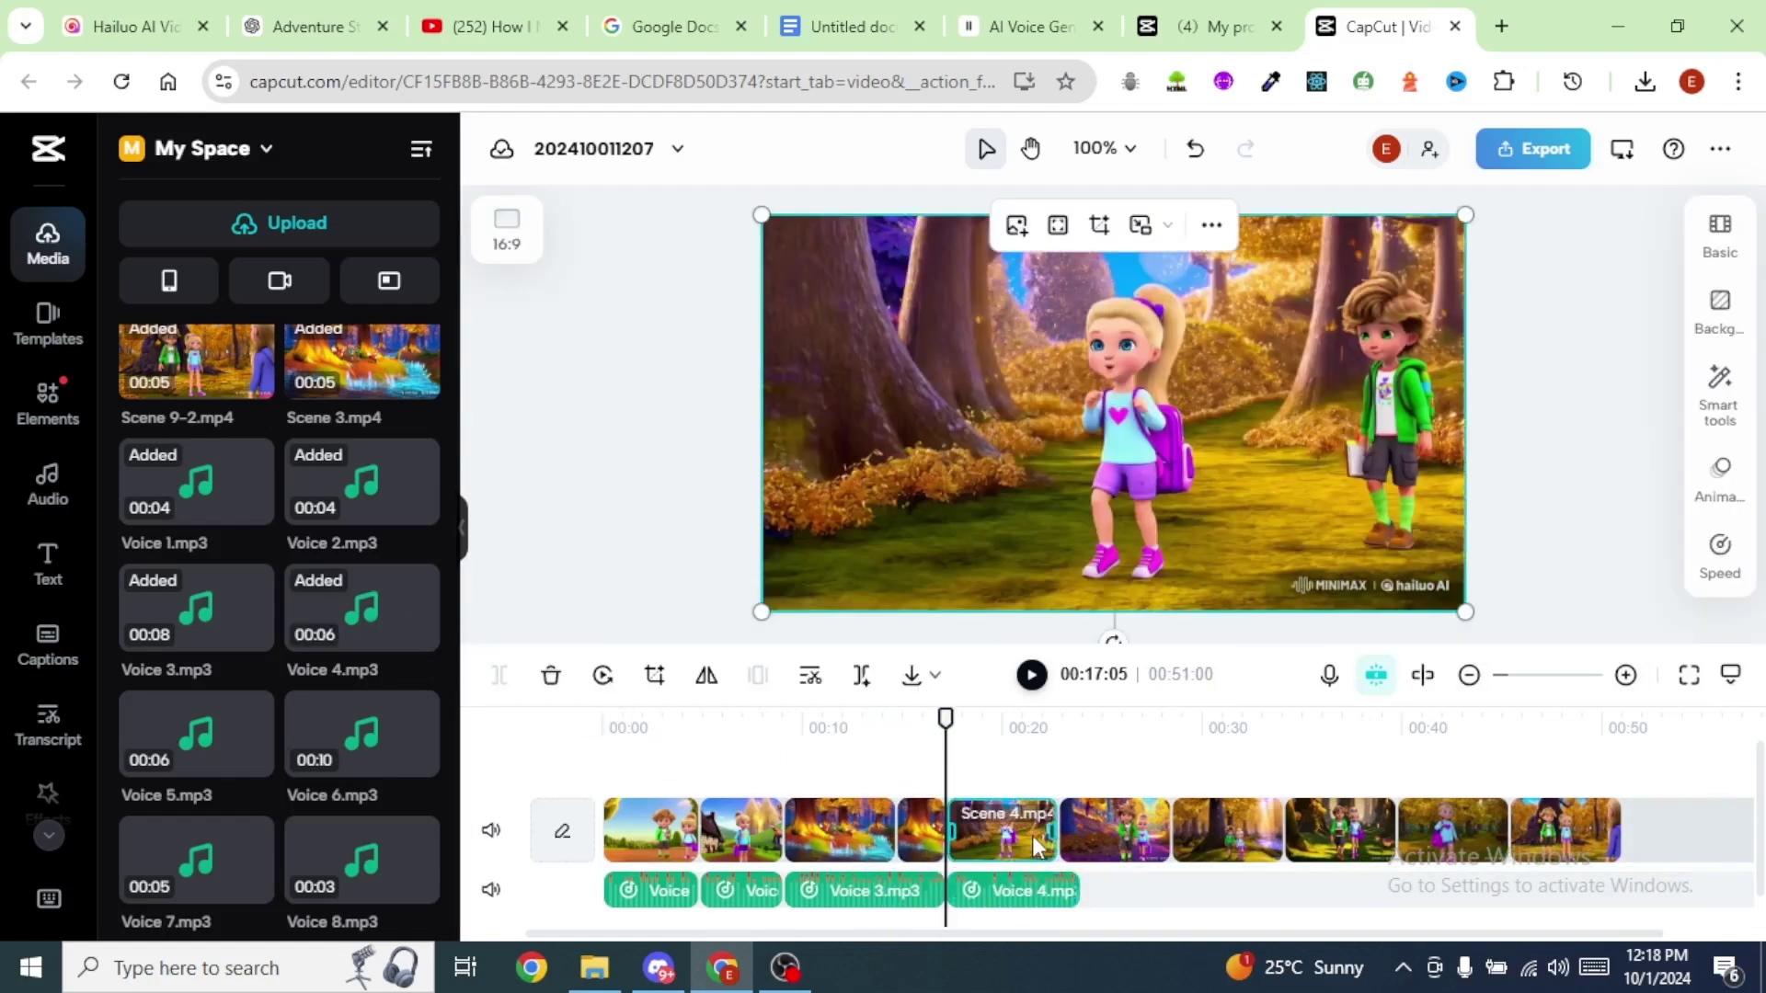
{"action": "right_click", "coordinate": [1038, 847]}
{"action": "left_click_drag", "start_coordinate": [1037, 842], "coordinate": [1187, 933]}
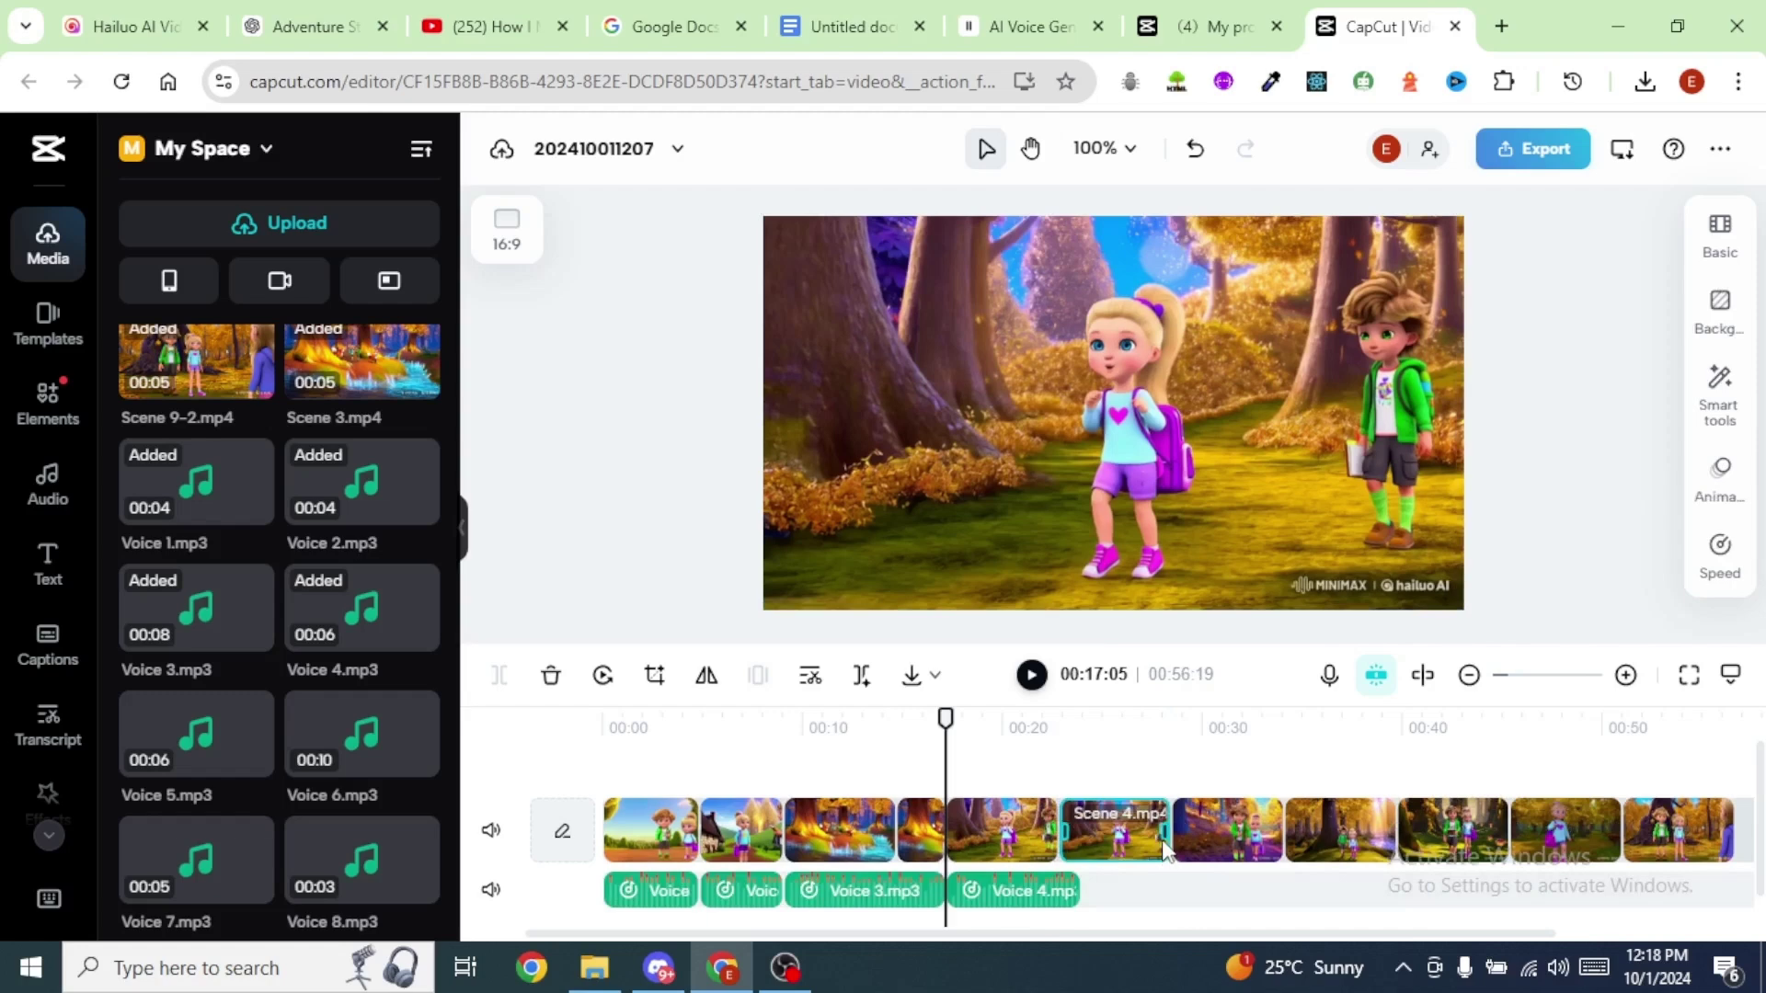
{"action": "left_click_drag", "start_coordinate": [567, 779], "coordinate": [1205, 911]}
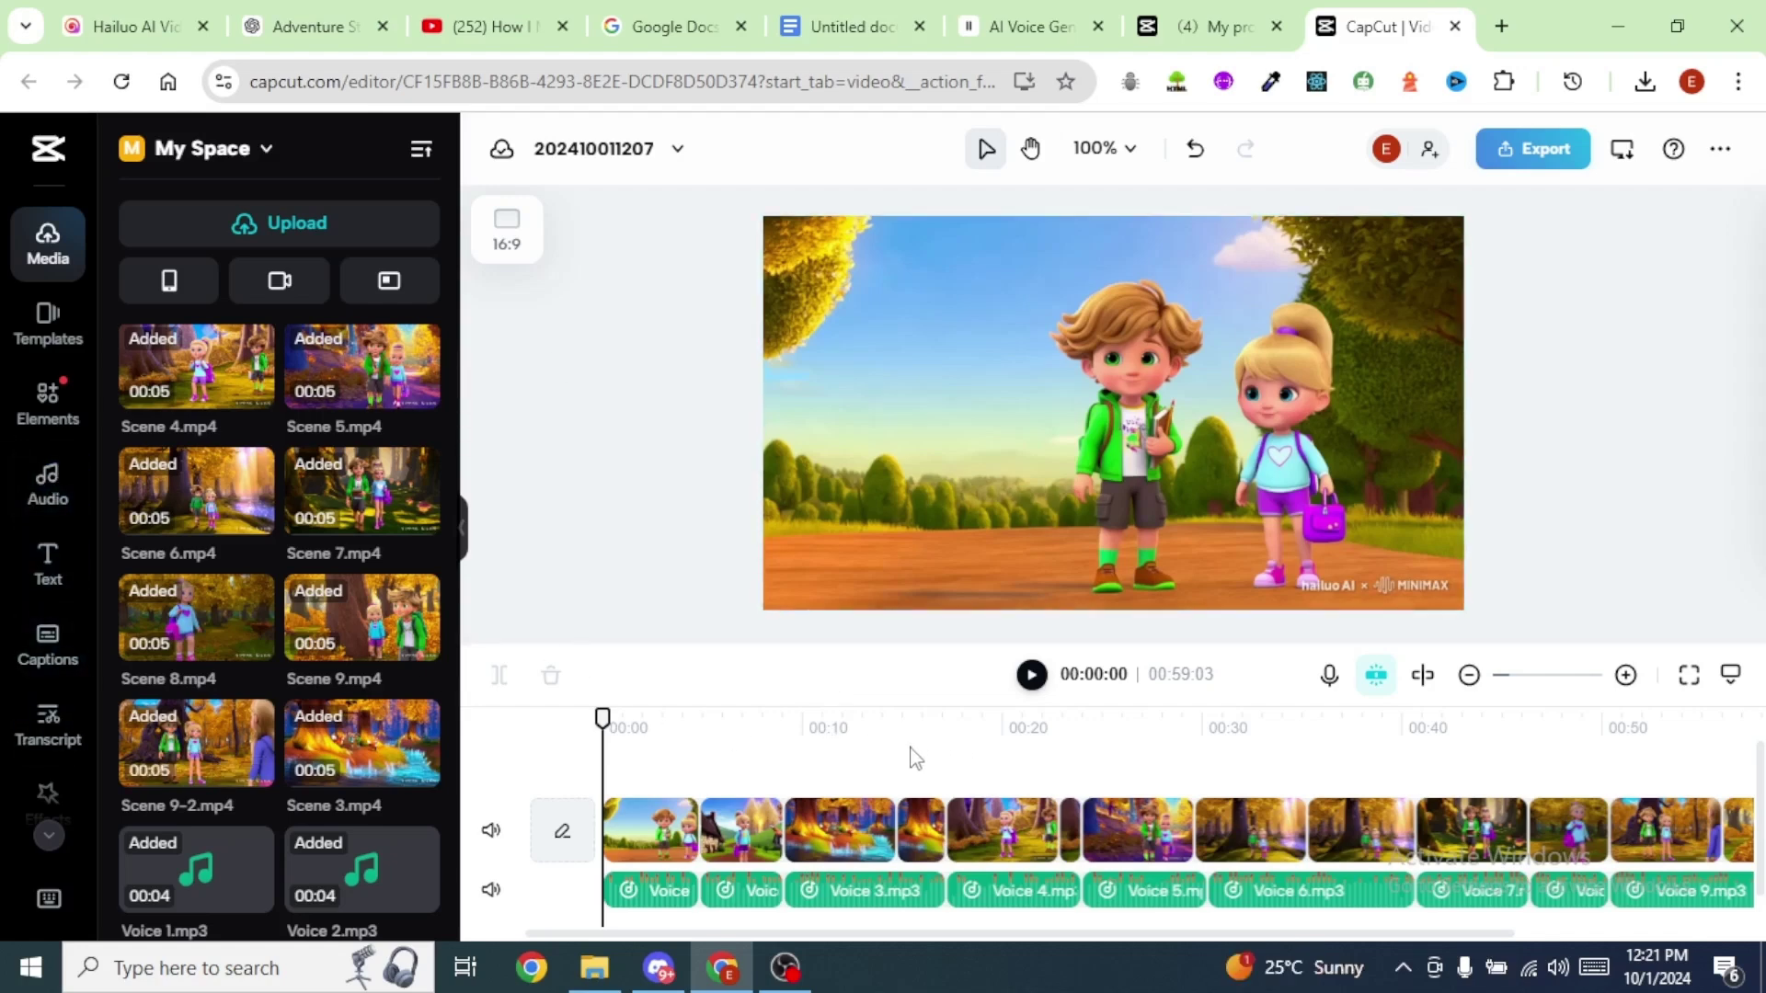
Search the sound effects for "birds chirping" and place Sound of birds chirping (loop) beneath the voices, starting near the beginning of Voice 3
{"action": "left_click", "coordinate": [51, 484]}
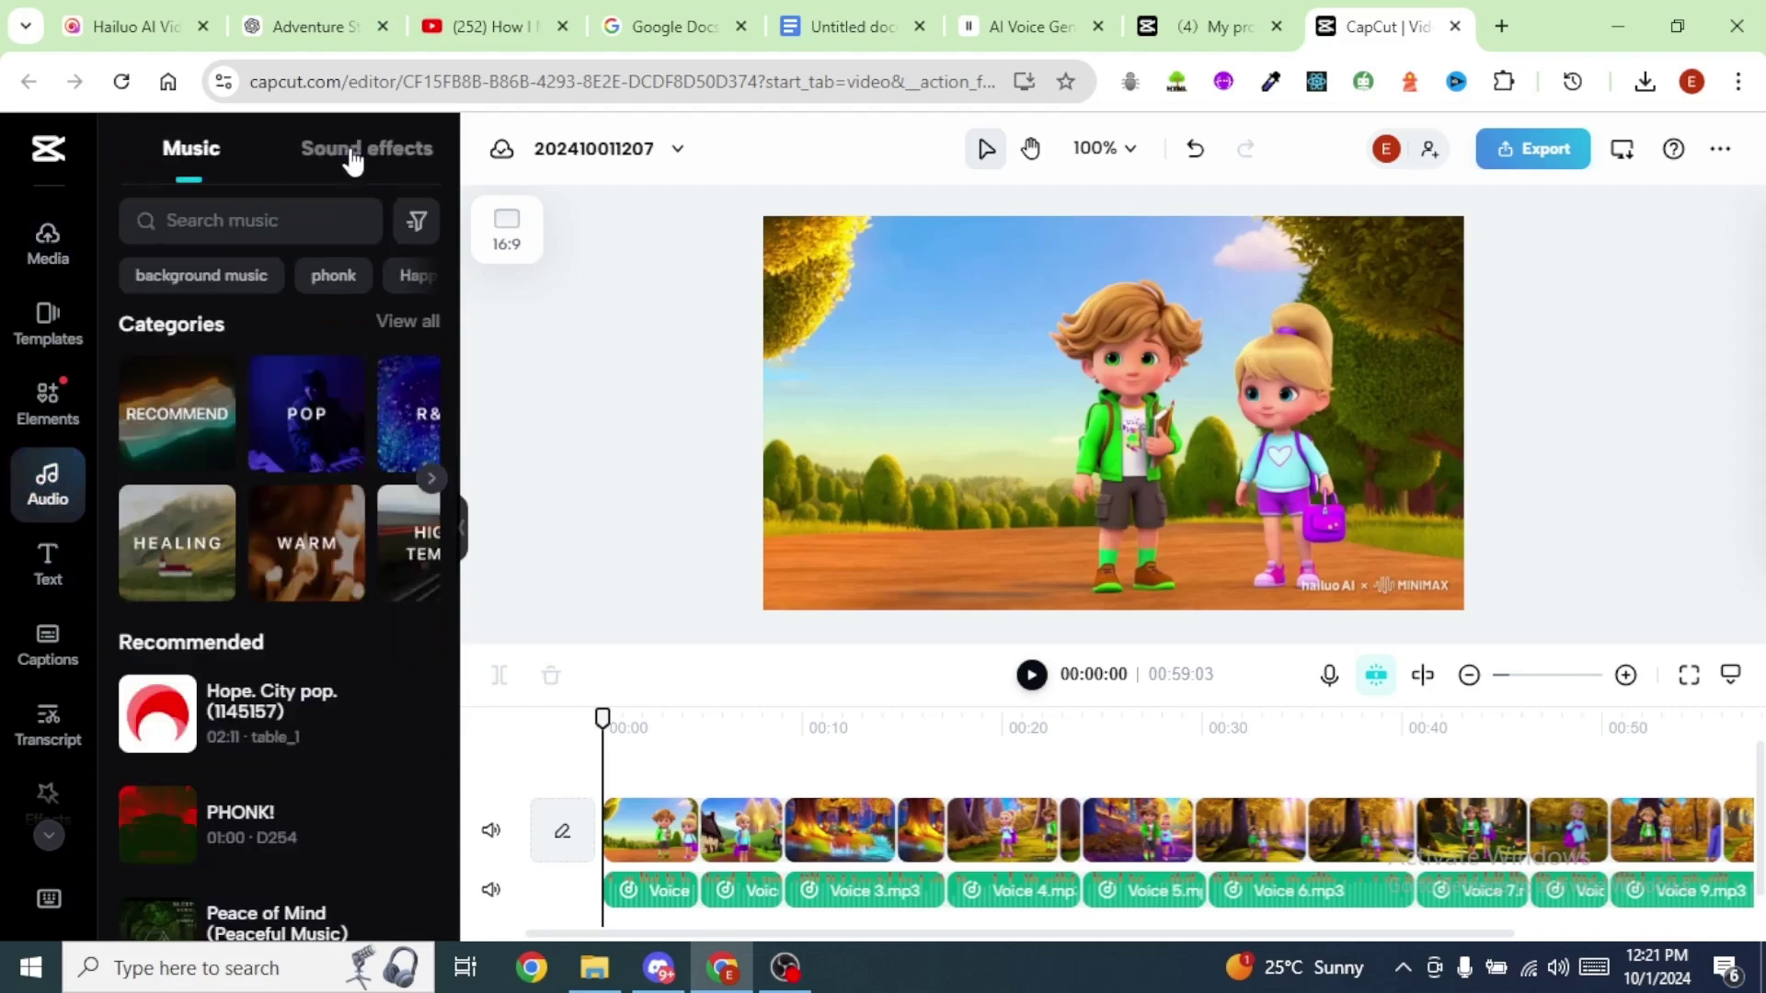
{"action": "left_click", "coordinate": [357, 152]}
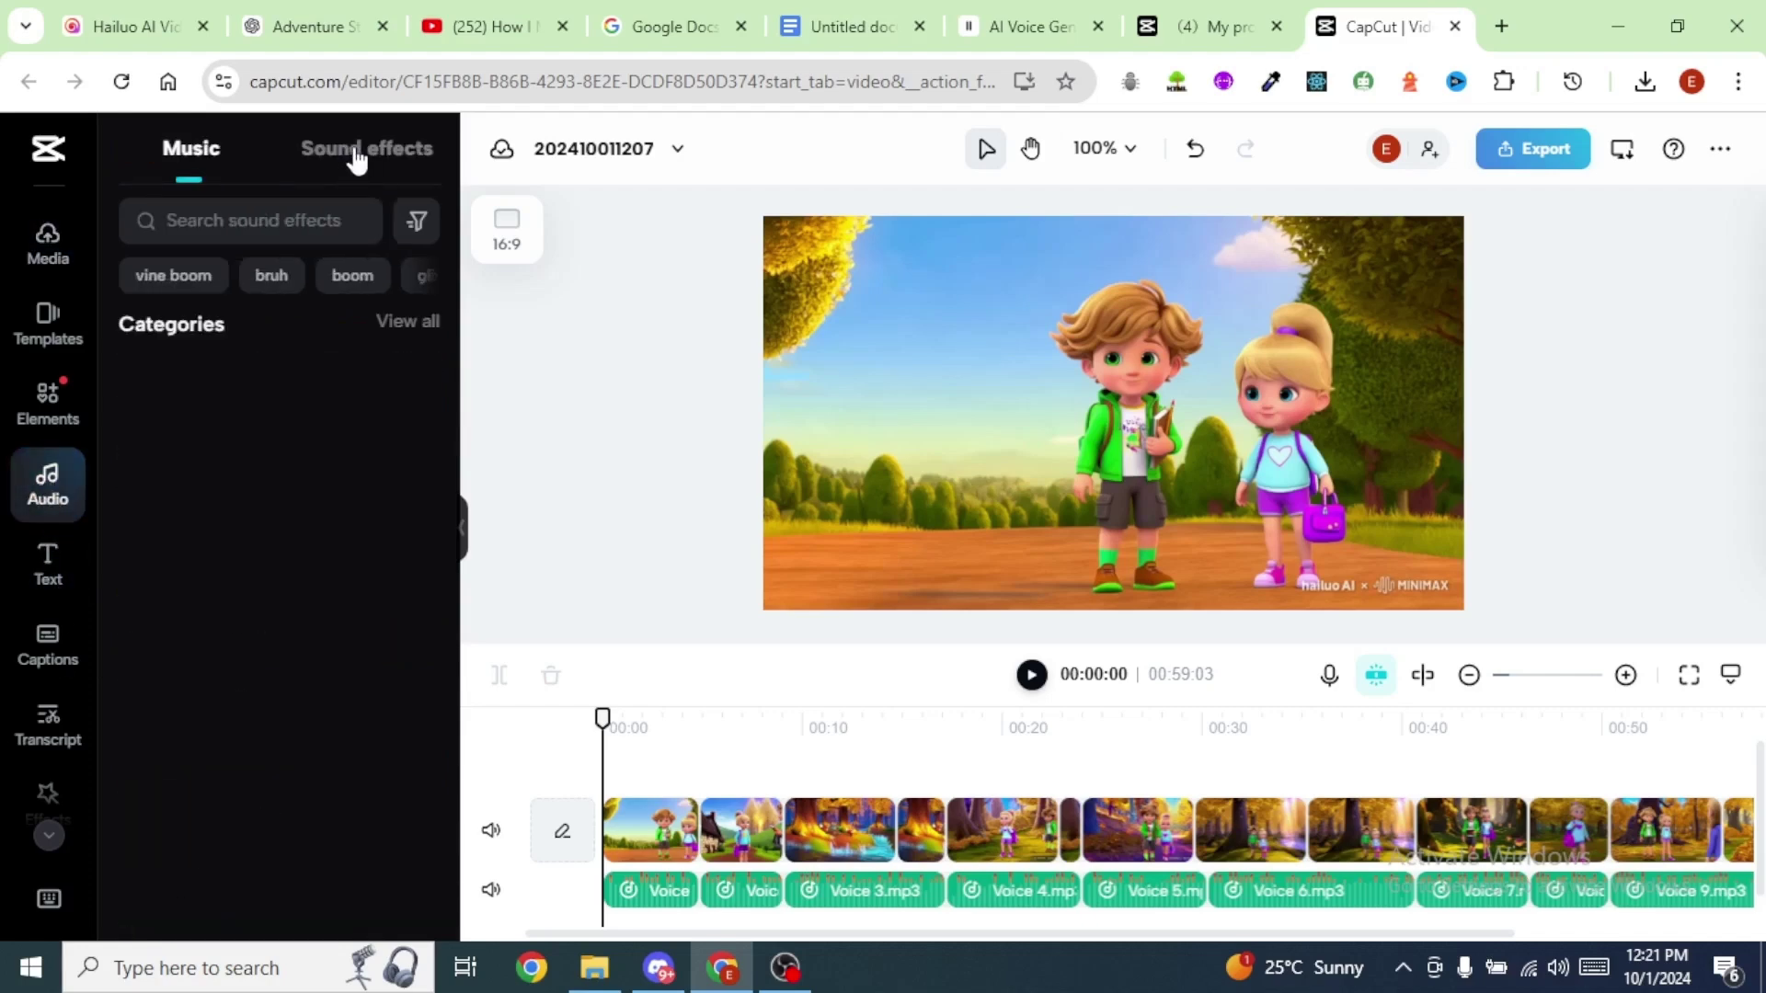
{"action": "left_click", "coordinate": [245, 220]}
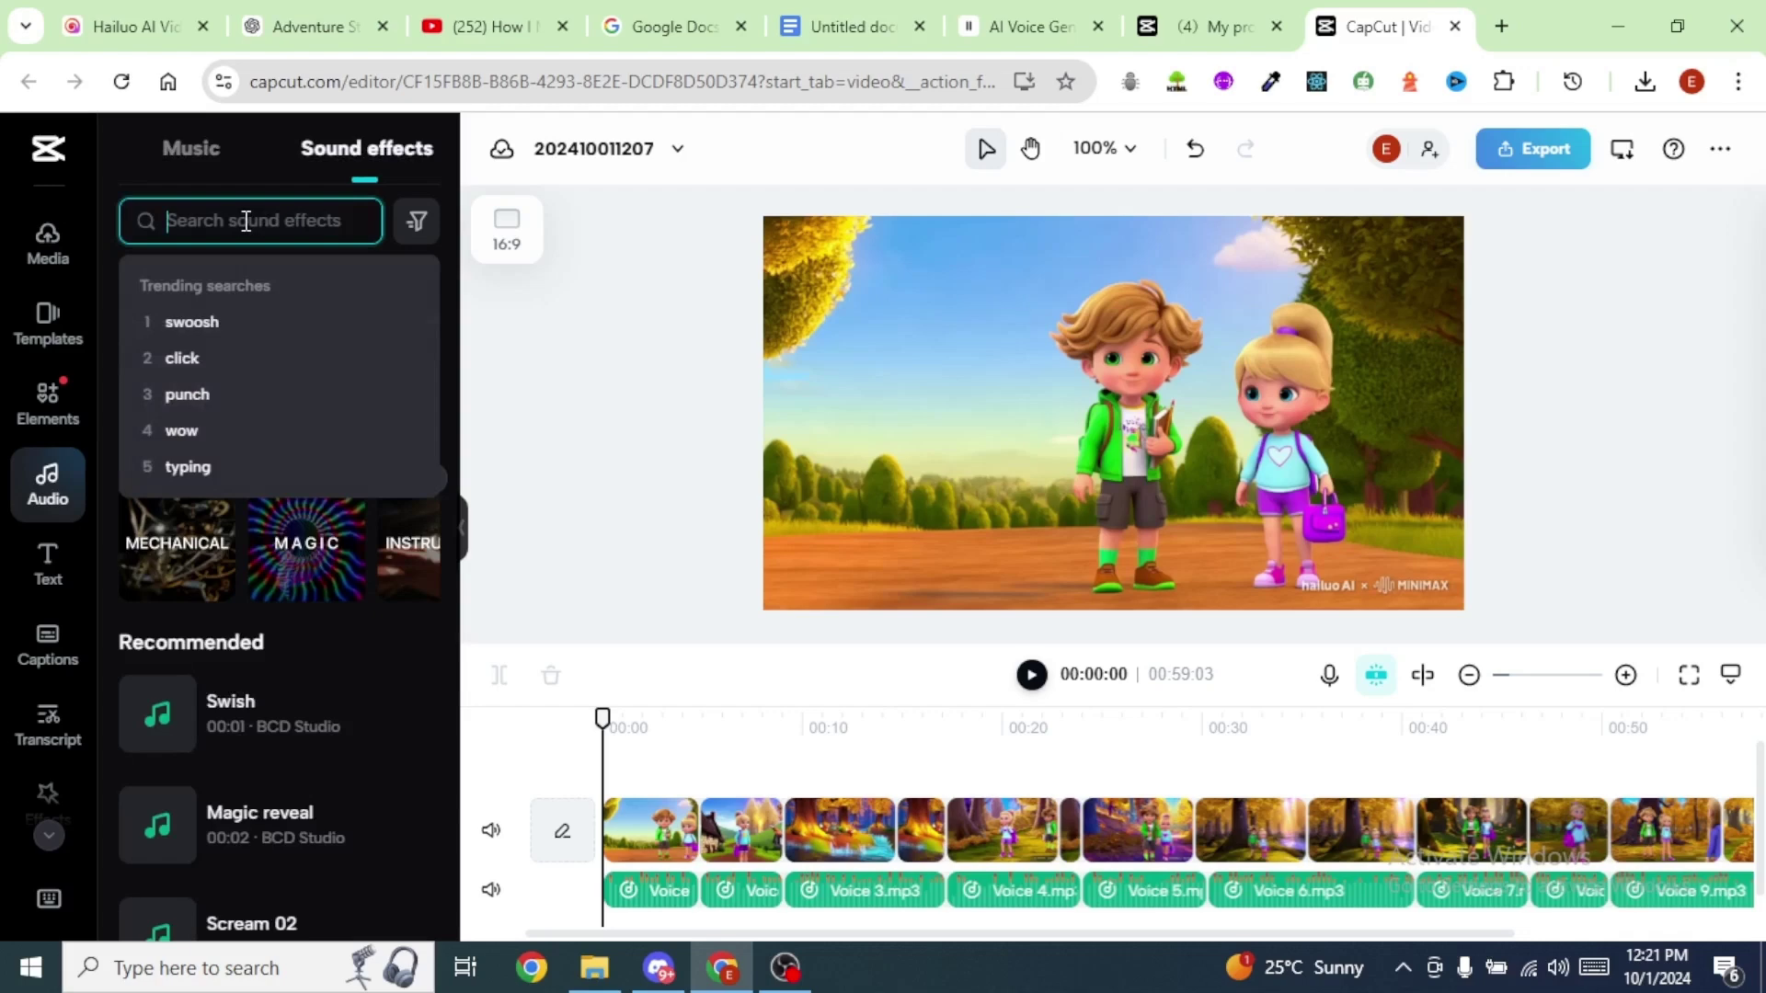
{"action": "type", "text": "birds"}
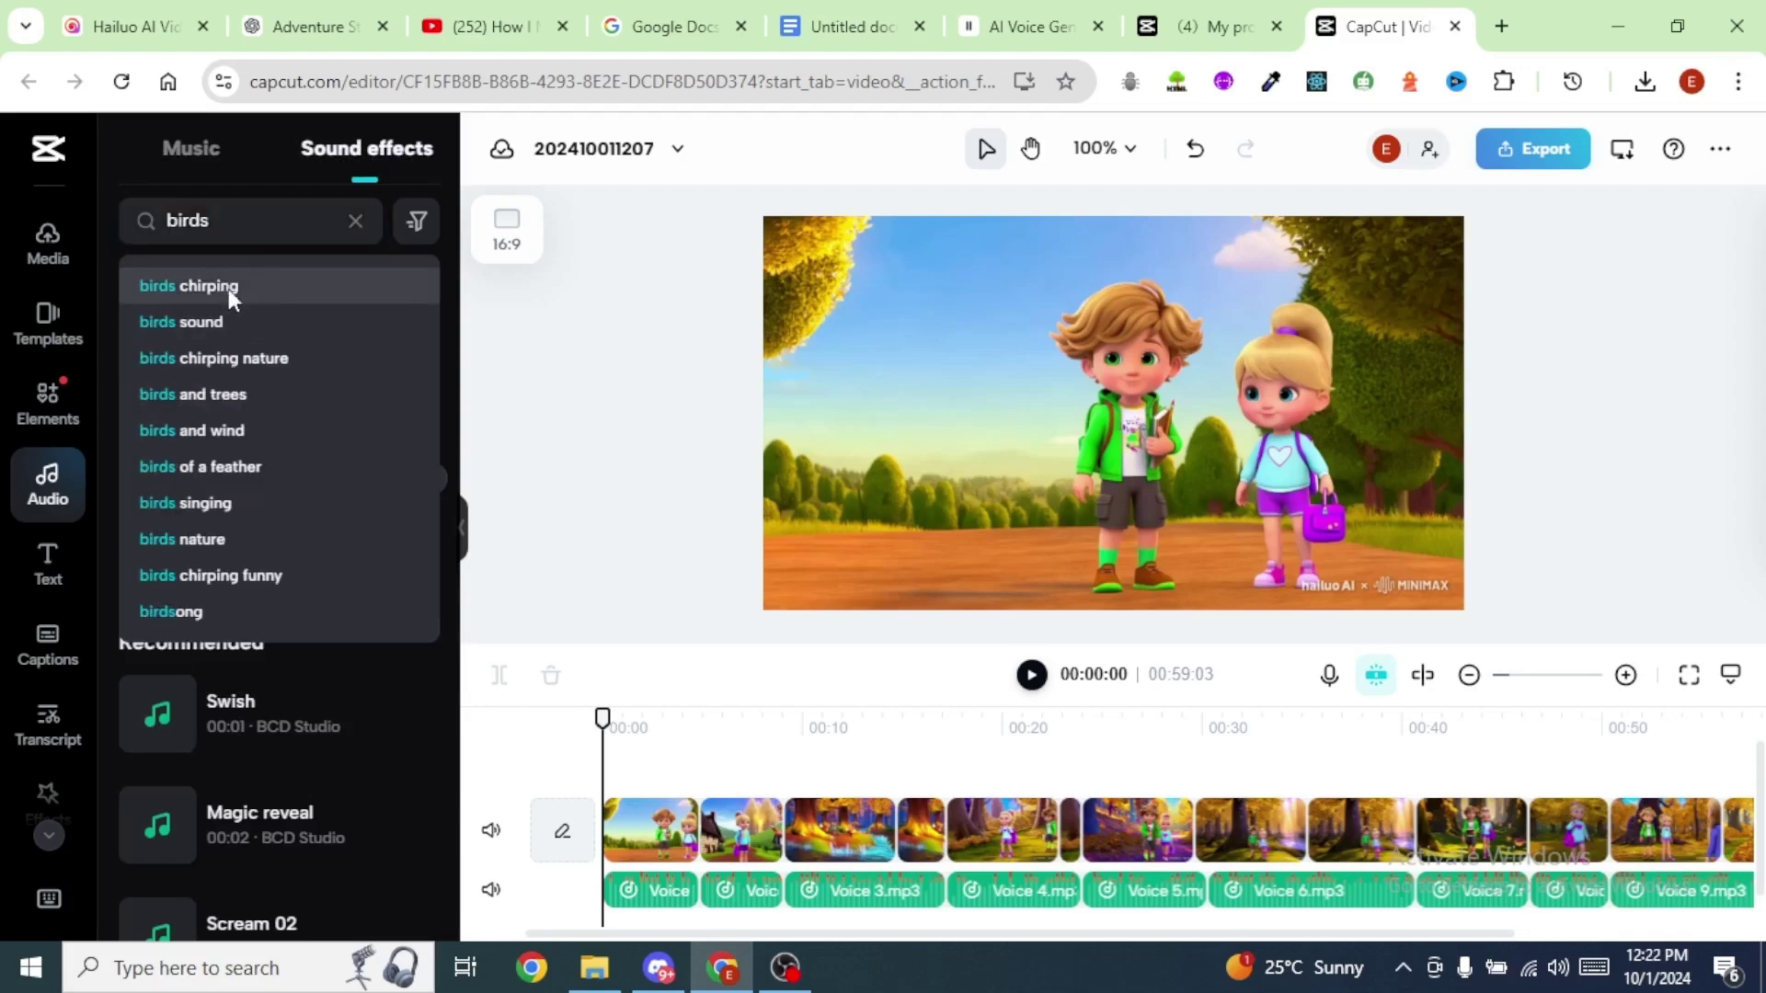
{"action": "left_click", "coordinate": [228, 289]}
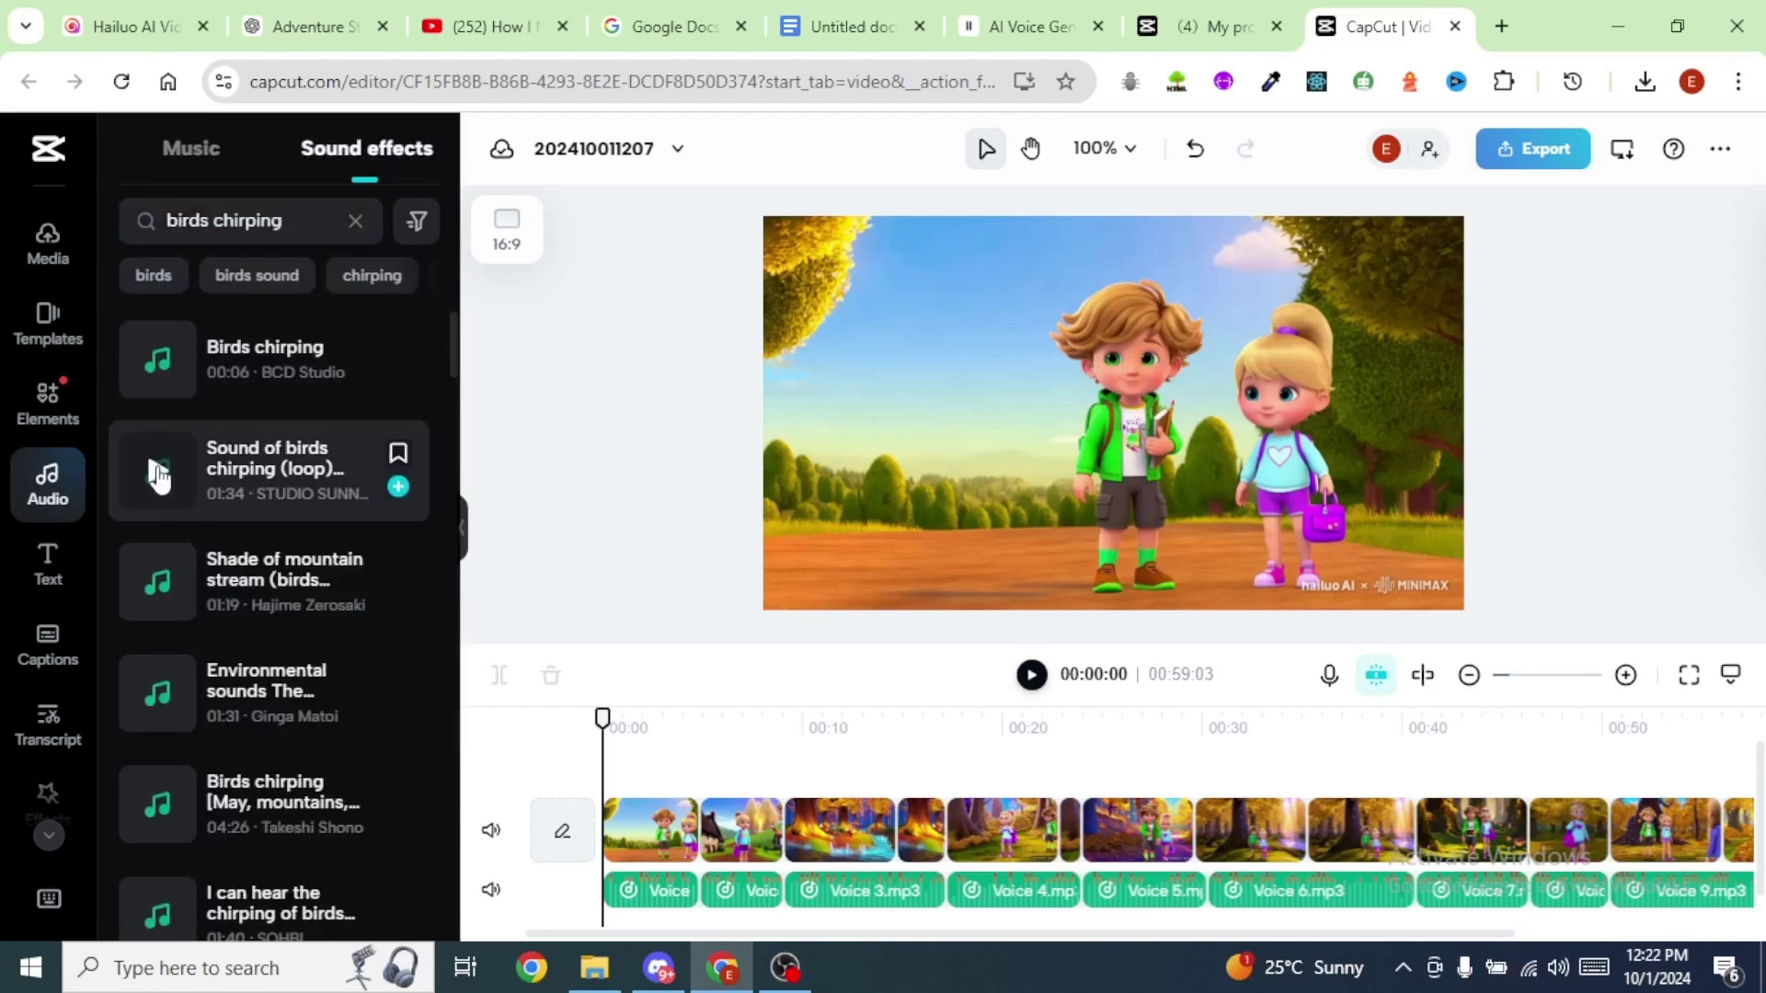
{"action": "left_click", "coordinate": [159, 476]}
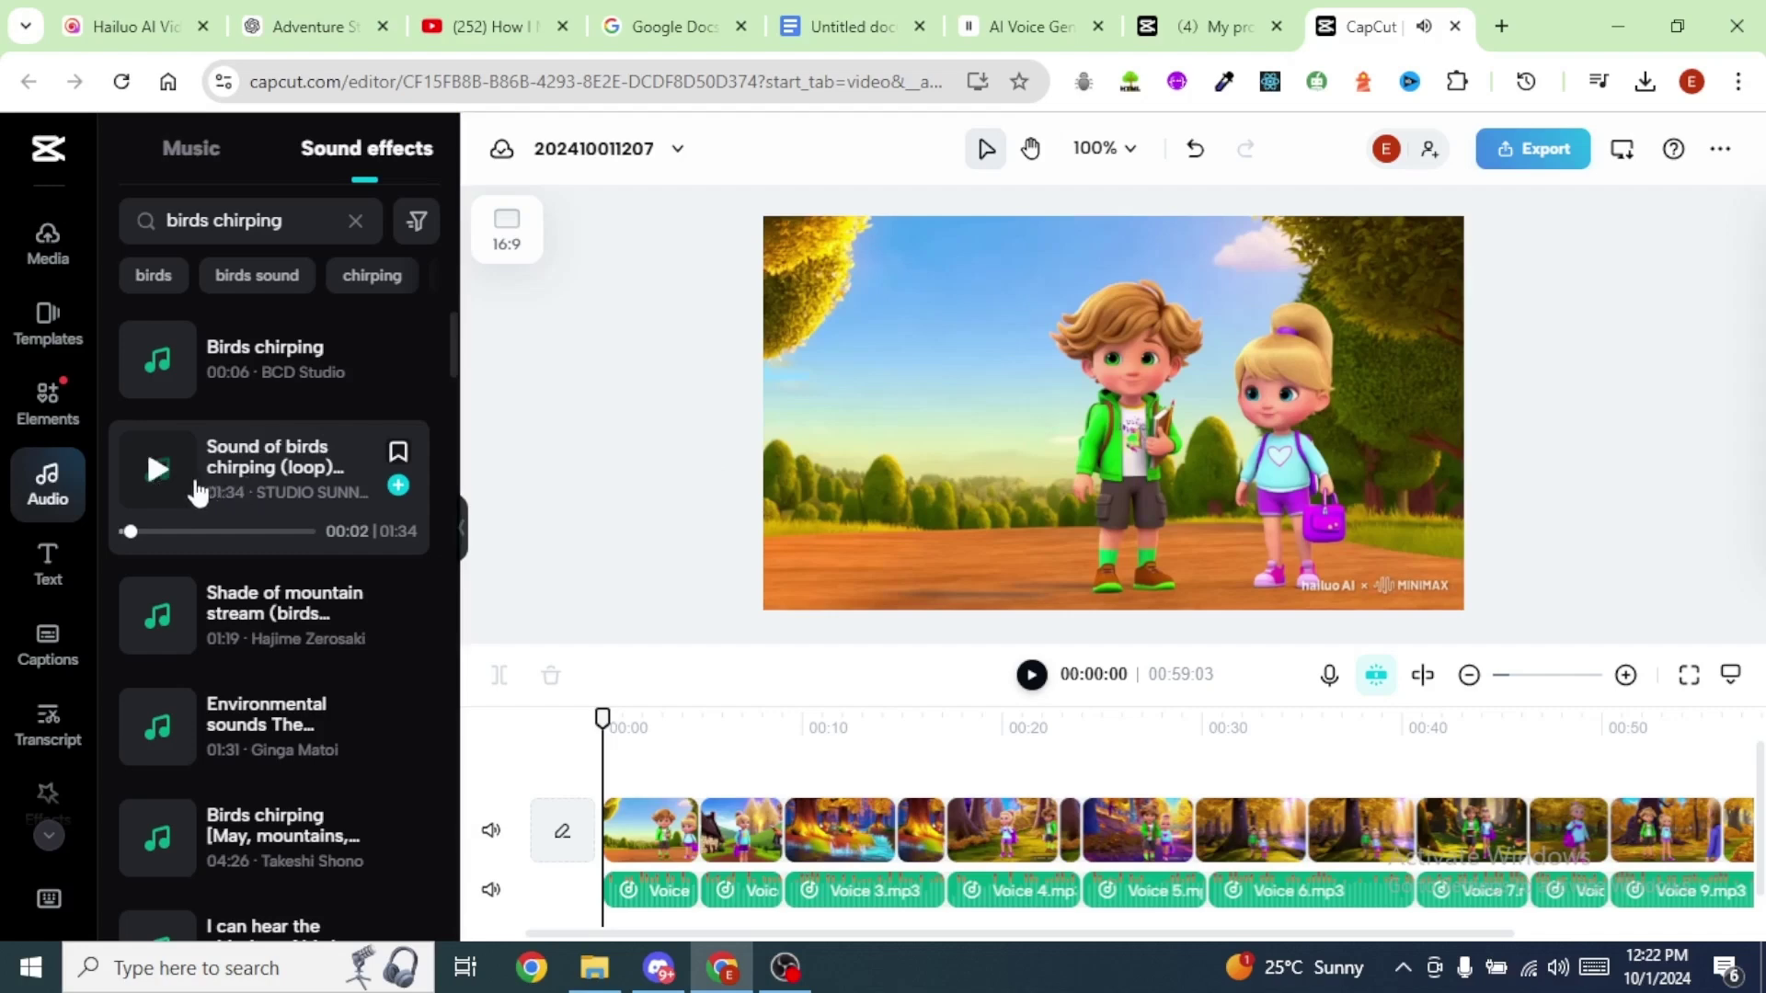
{"action": "left_click_drag", "start_coordinate": [219, 453], "coordinate": [764, 901]}
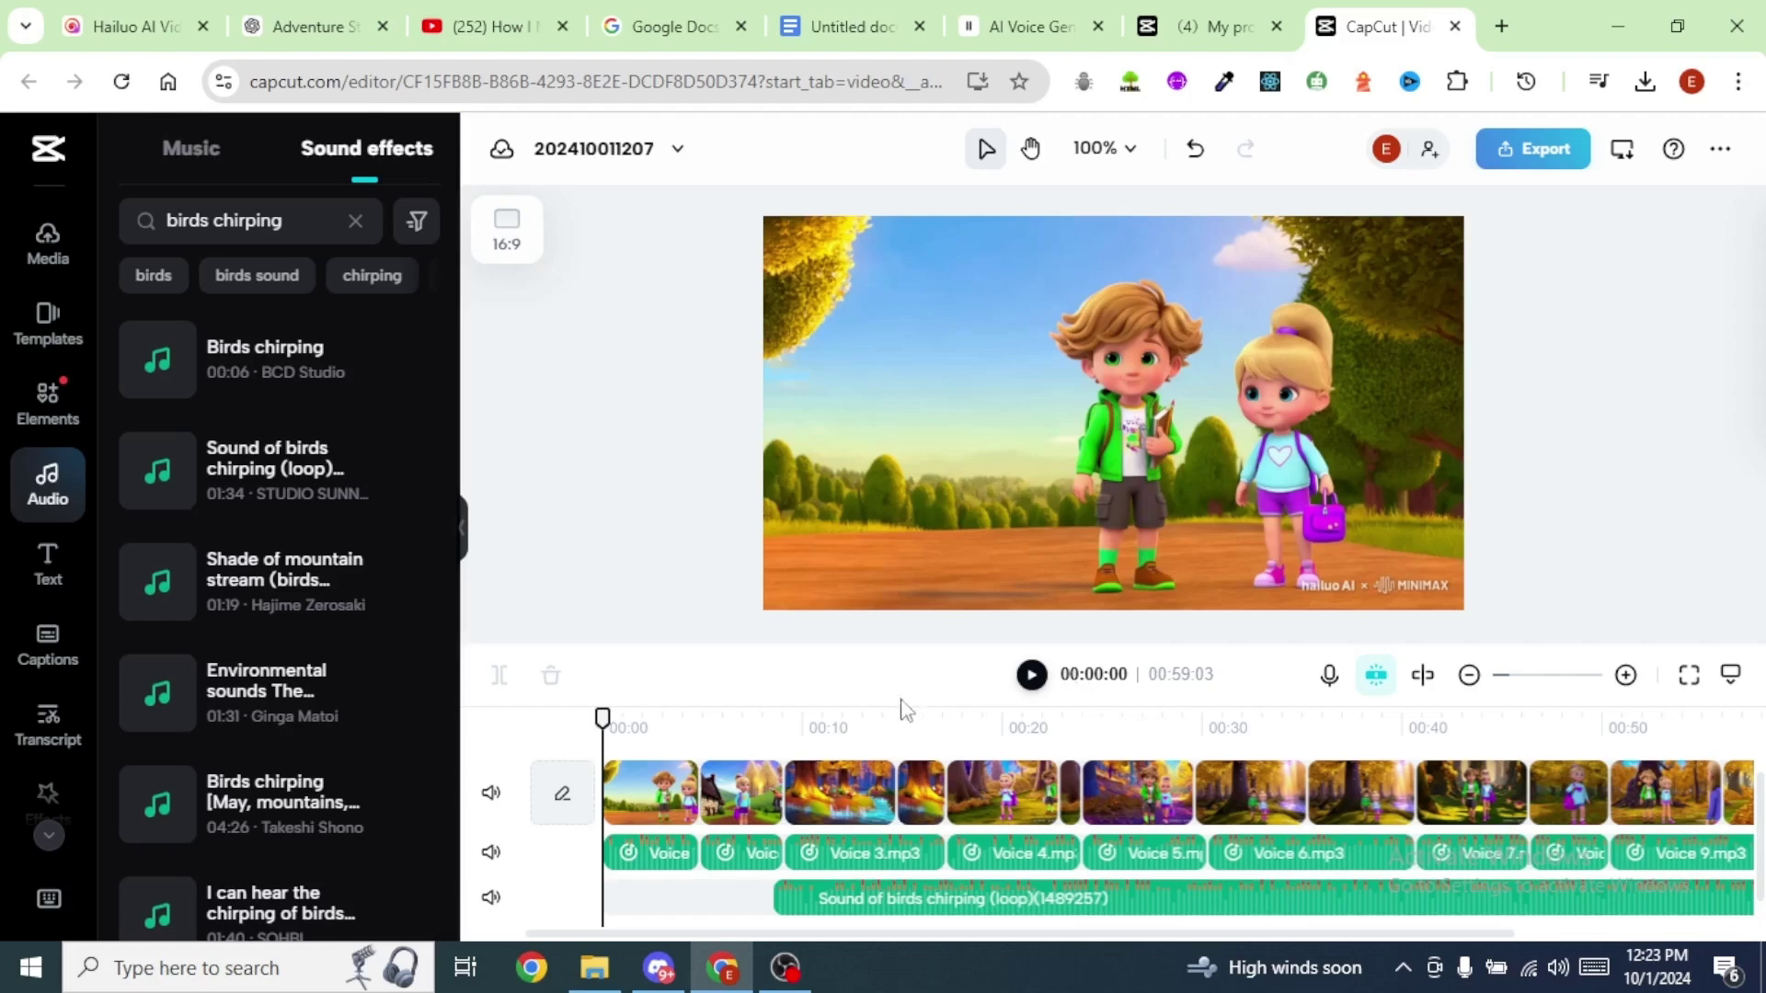
Look through the Trending transitions and play the timeline from the start to check the voices and bird sounds
{"action": "scroll", "coordinate": [50, 525], "scroll_direction": "down", "scroll_amount": 3}
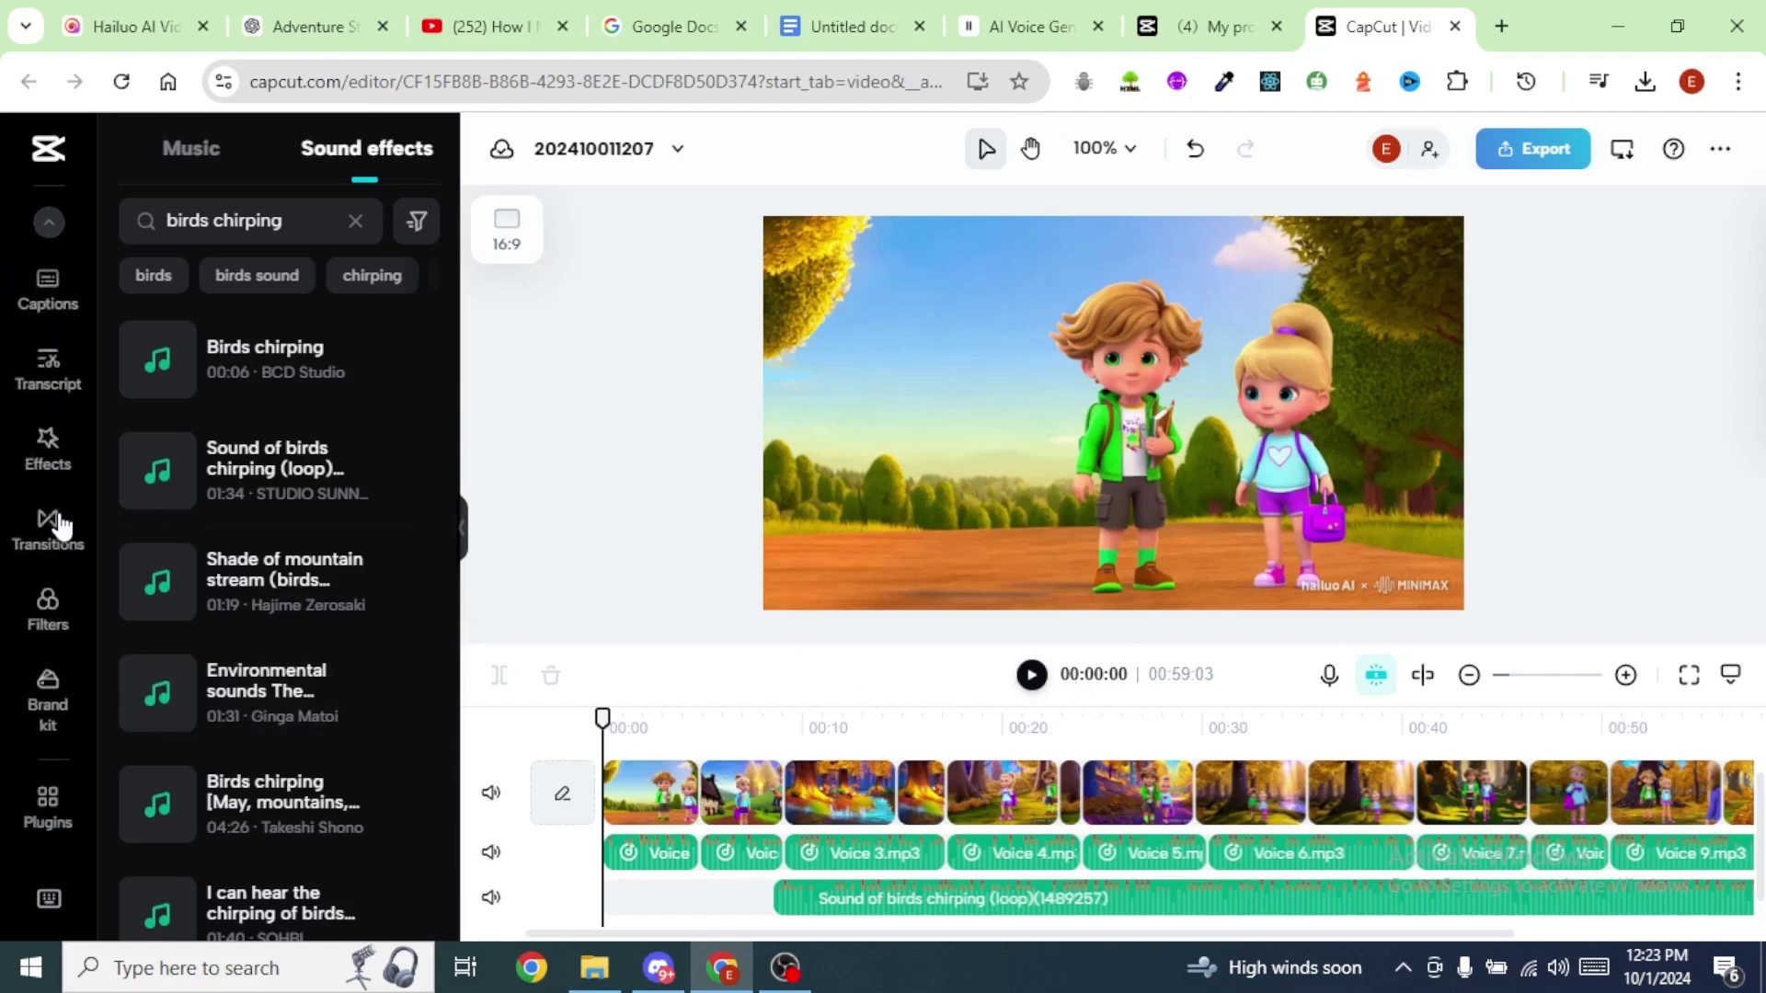
{"action": "left_click", "coordinate": [50, 544]}
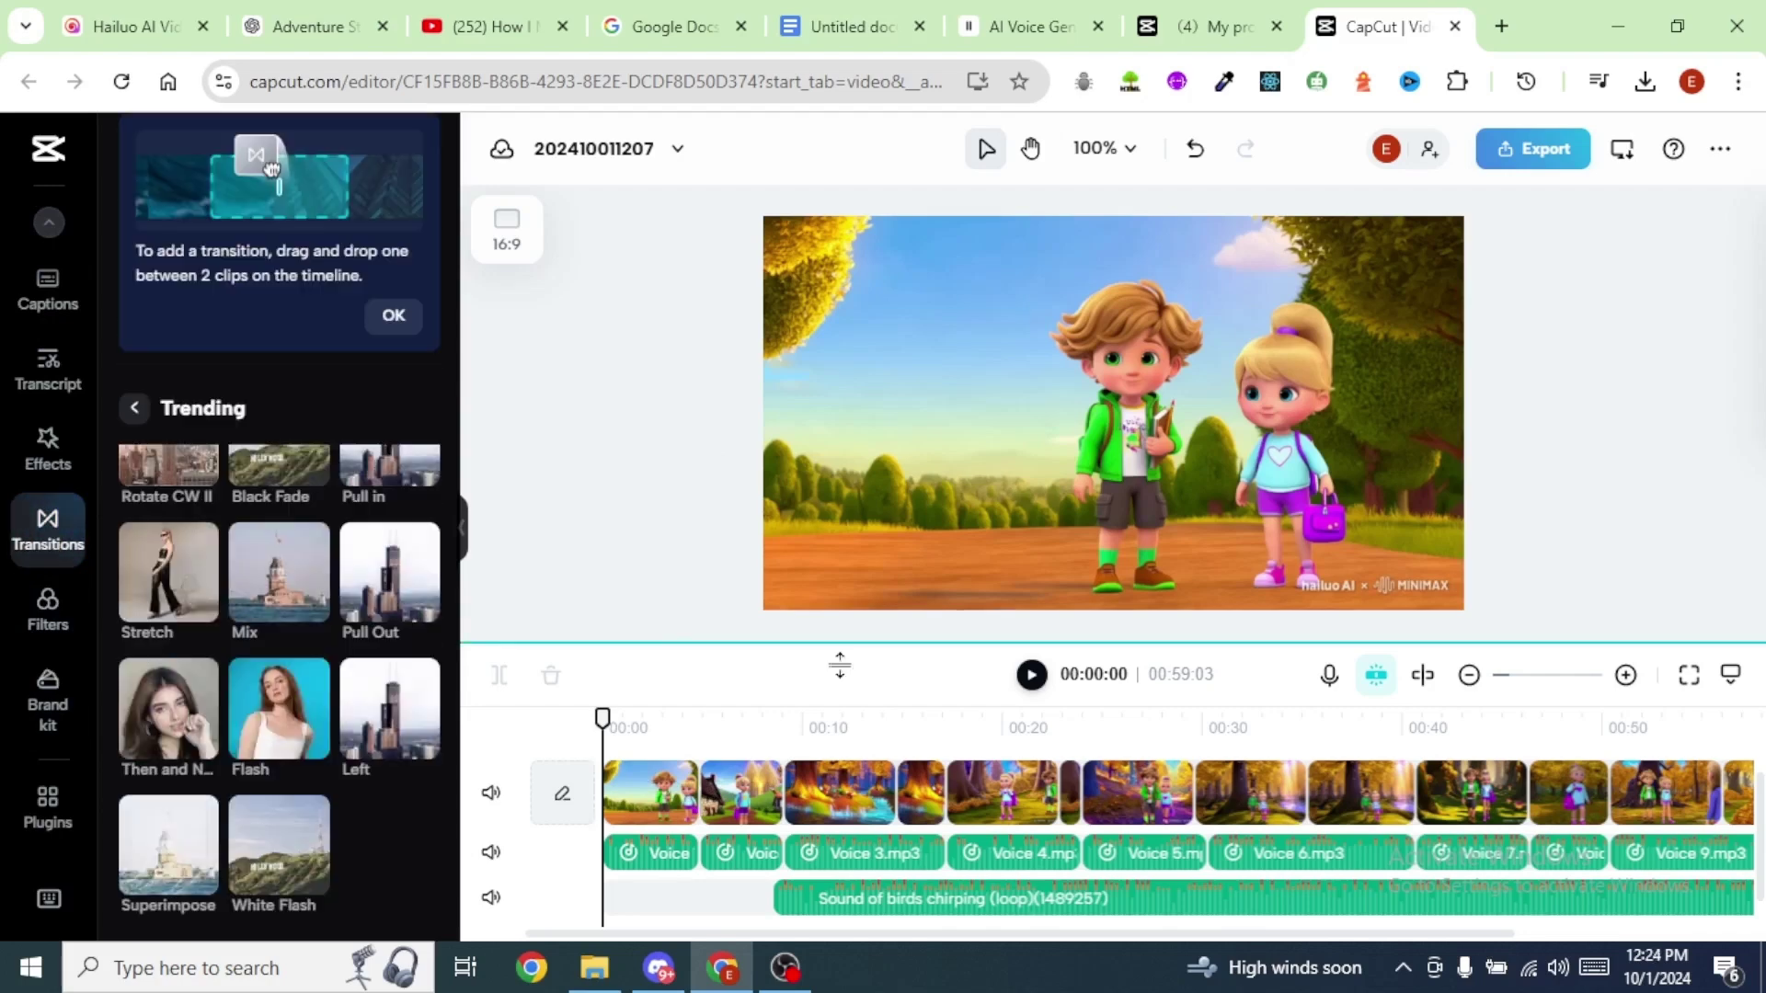
{"action": "left_click", "coordinate": [1031, 675]}
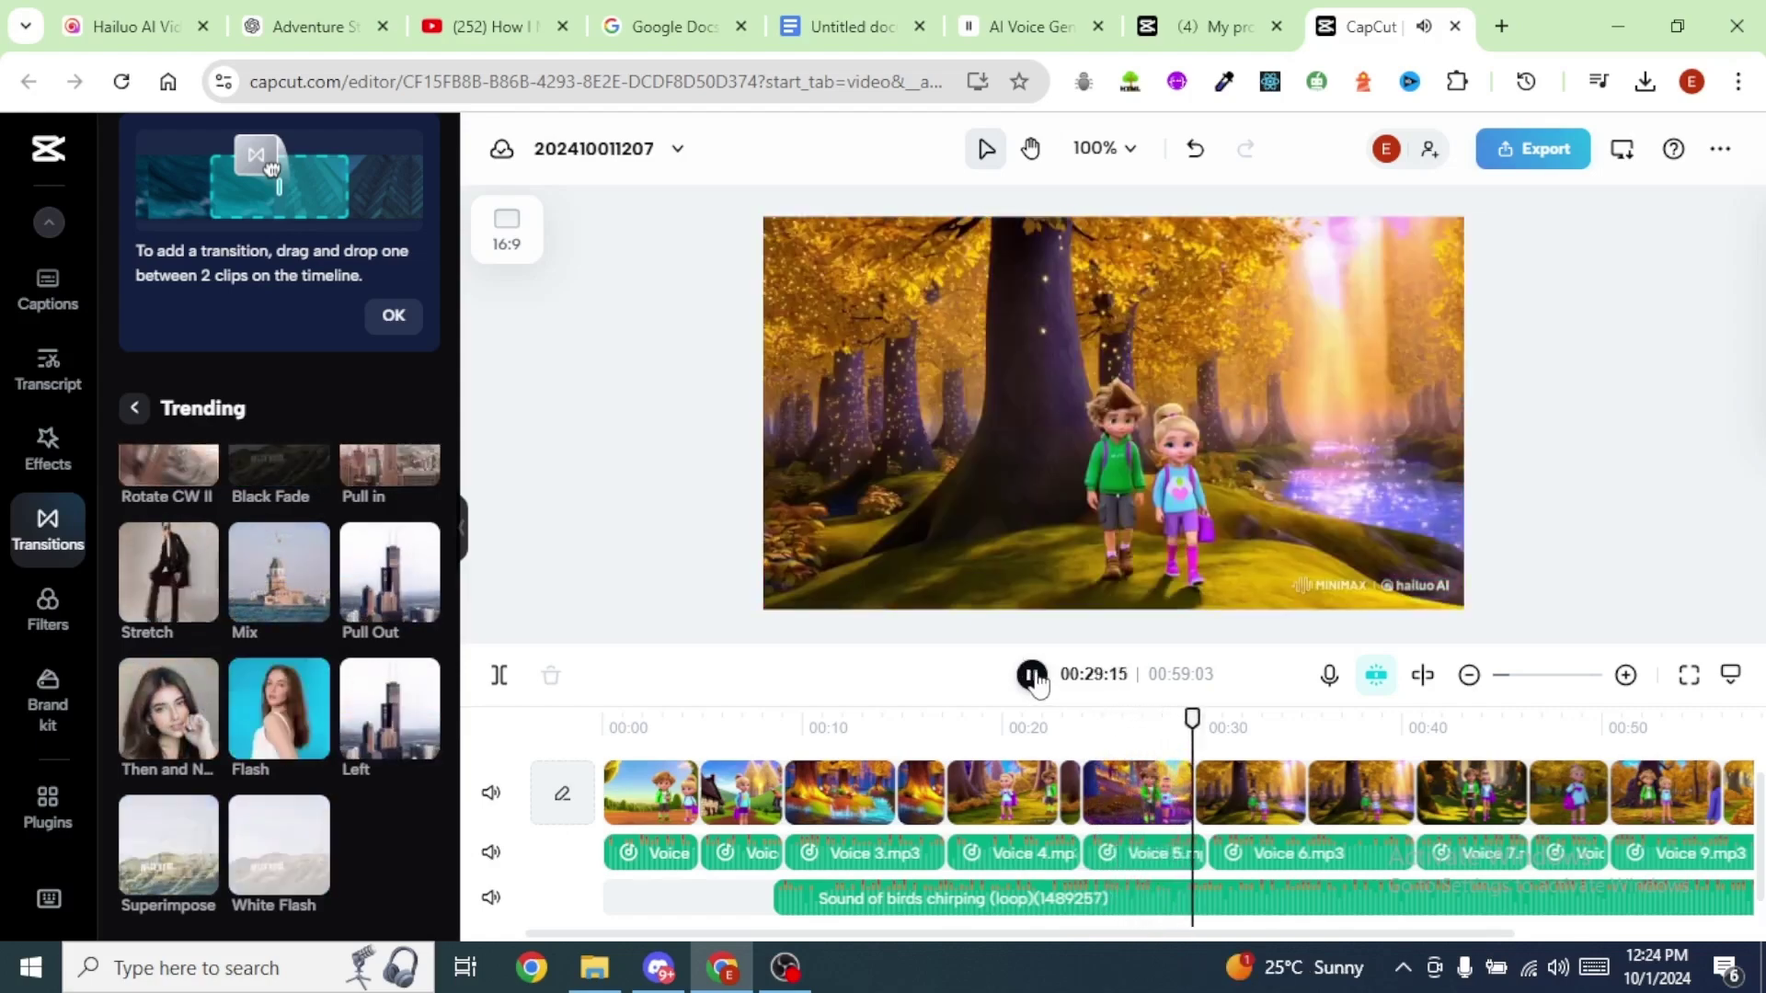
{"action": "left_click", "coordinate": [1033, 679]}
Adjust the volume of the bird chirping sound and play the timeline again to check the audio balance
{"action": "left_click", "coordinate": [1151, 906]}
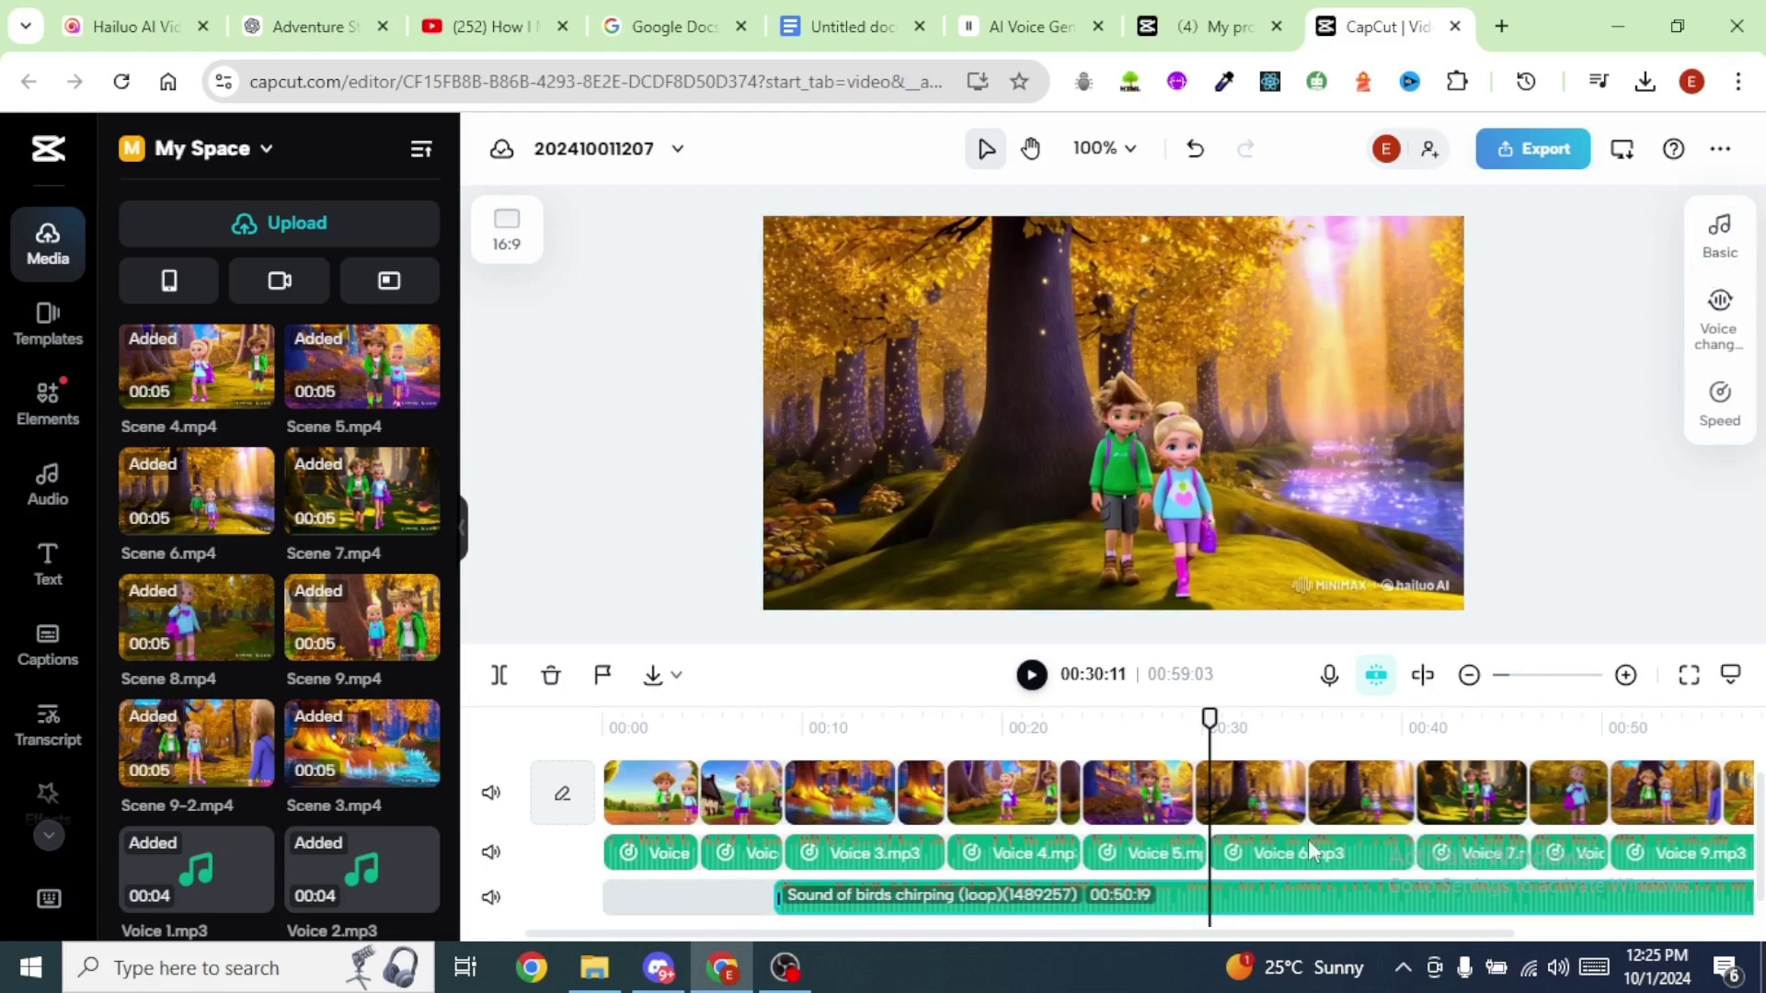
{"action": "left_click", "coordinate": [1721, 237]}
{"action": "left_click", "coordinate": [1529, 347]}
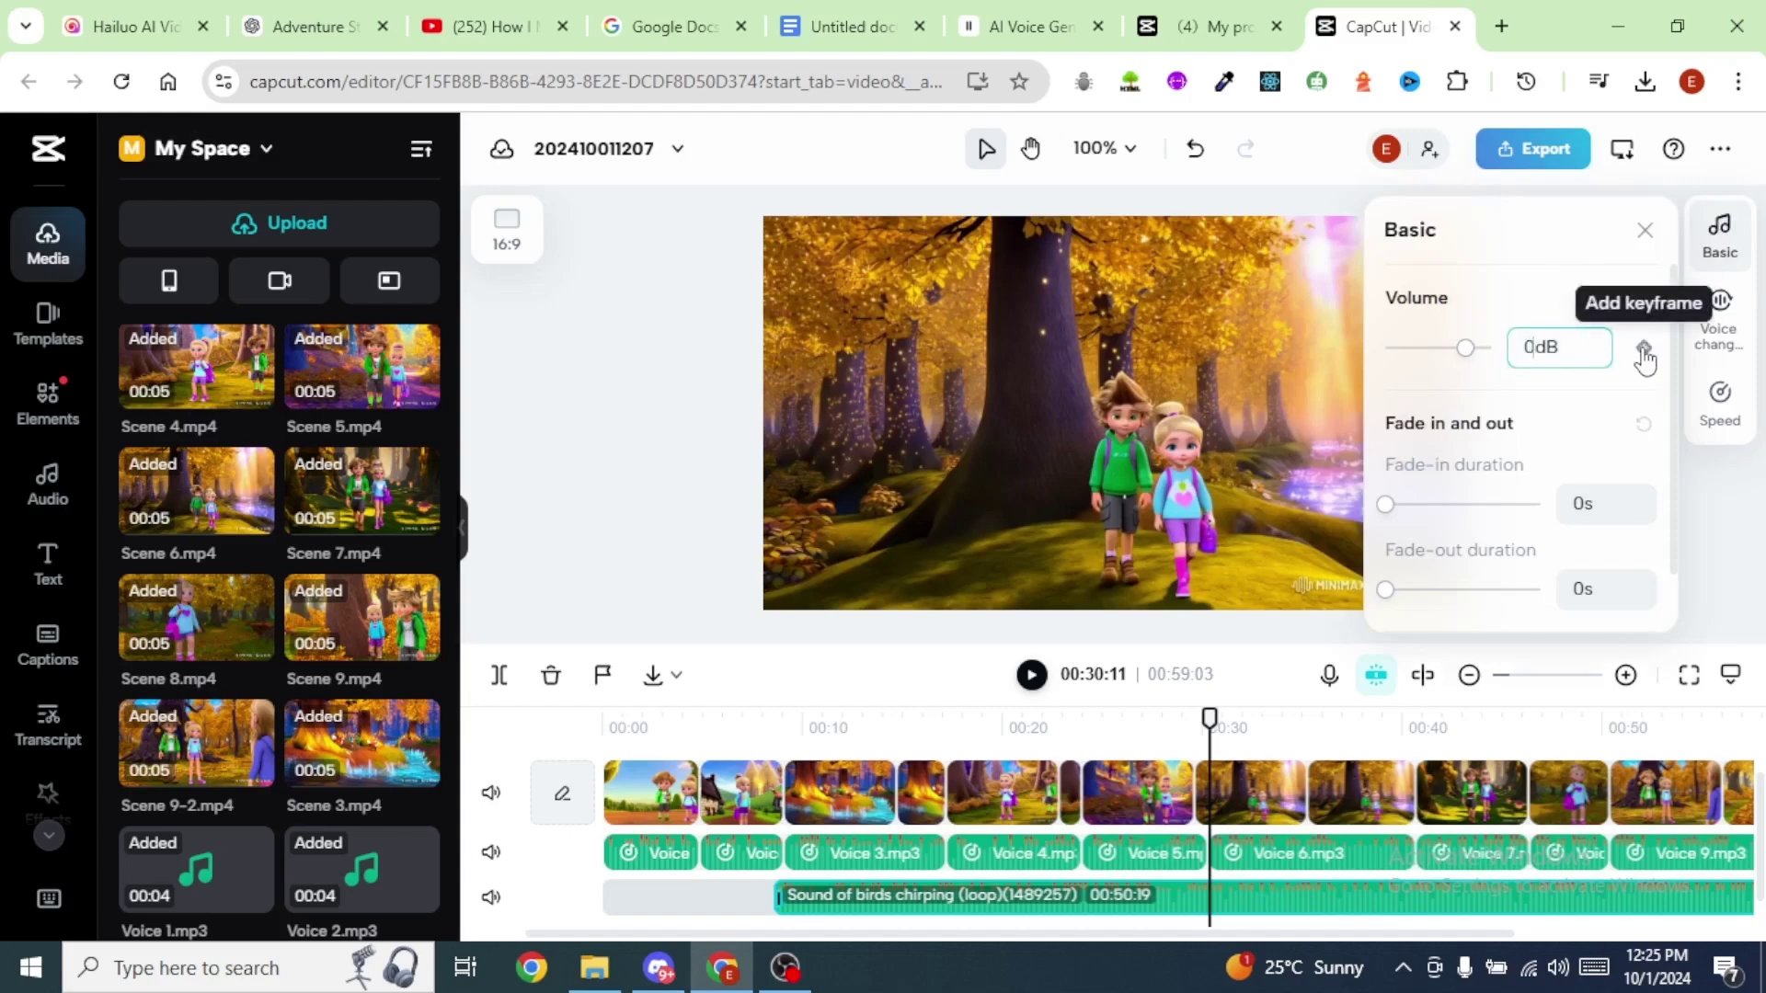
{"action": "left_click_drag", "start_coordinate": [710, 726], "coordinate": [756, 780]}
{"action": "left_click", "coordinate": [1031, 675]}
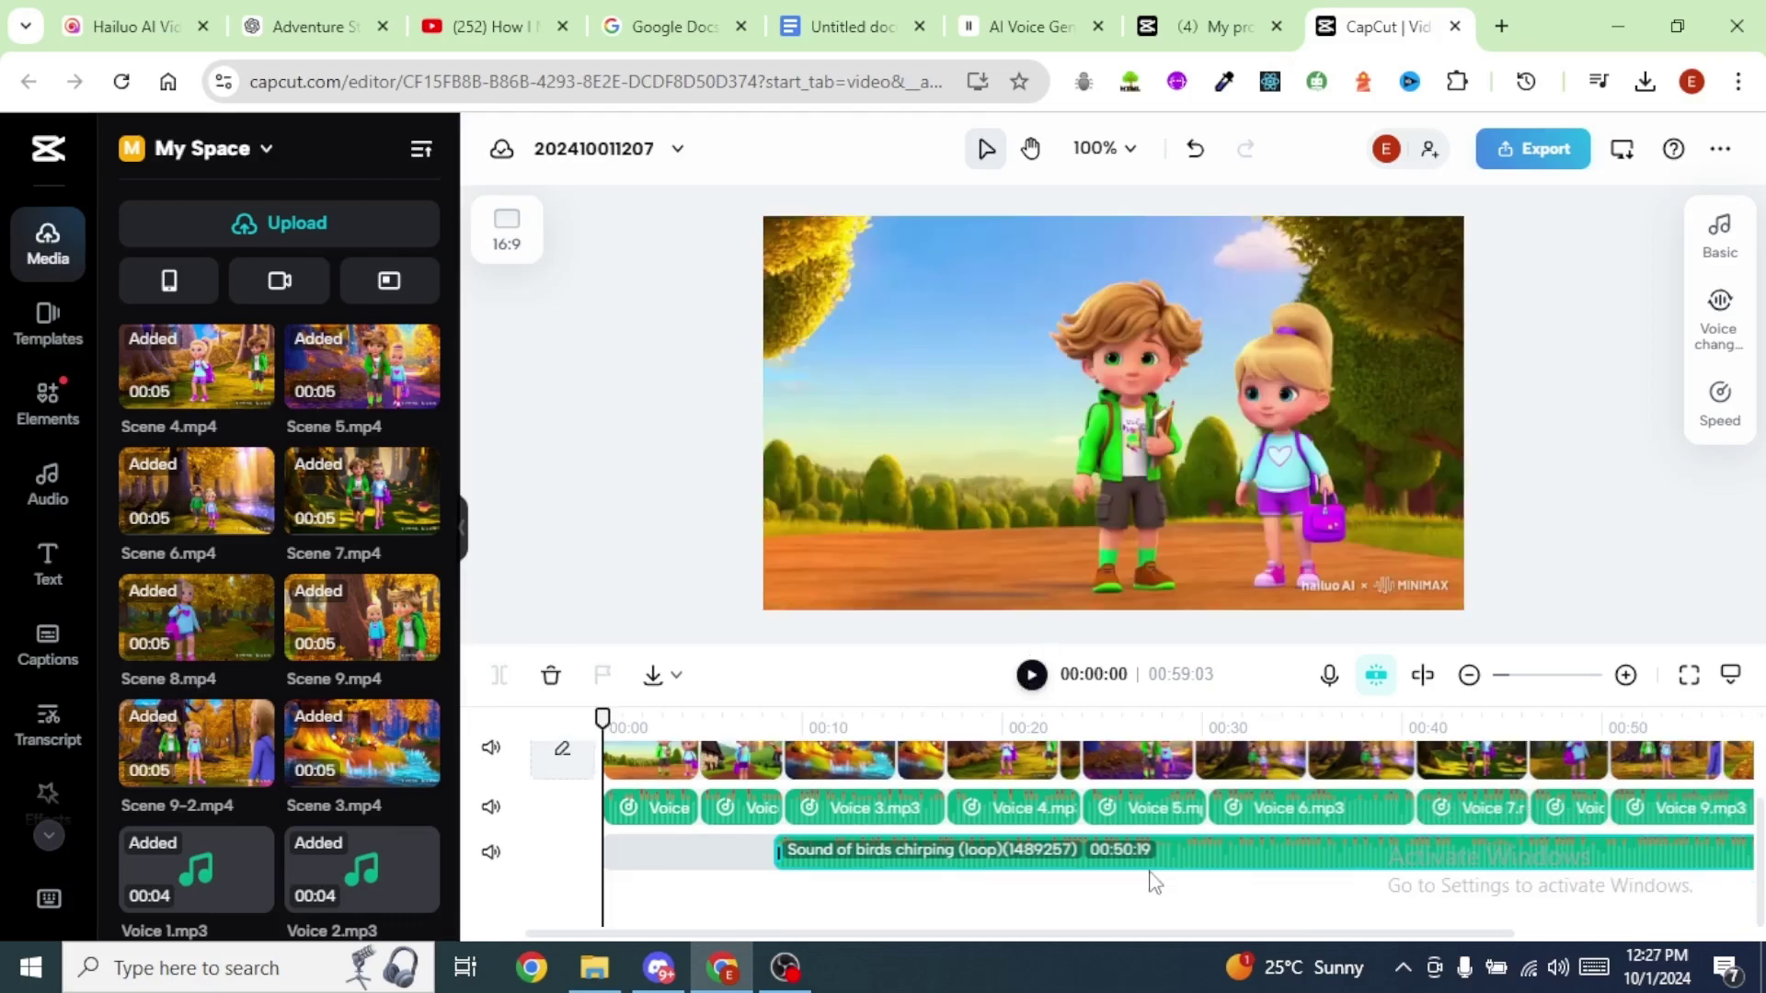
Switch to YouTube Studio and get the background music track Dream Big from its Audio library
{"action": "scroll", "coordinate": [189, 647], "scroll_direction": "down", "scroll_amount": 5}
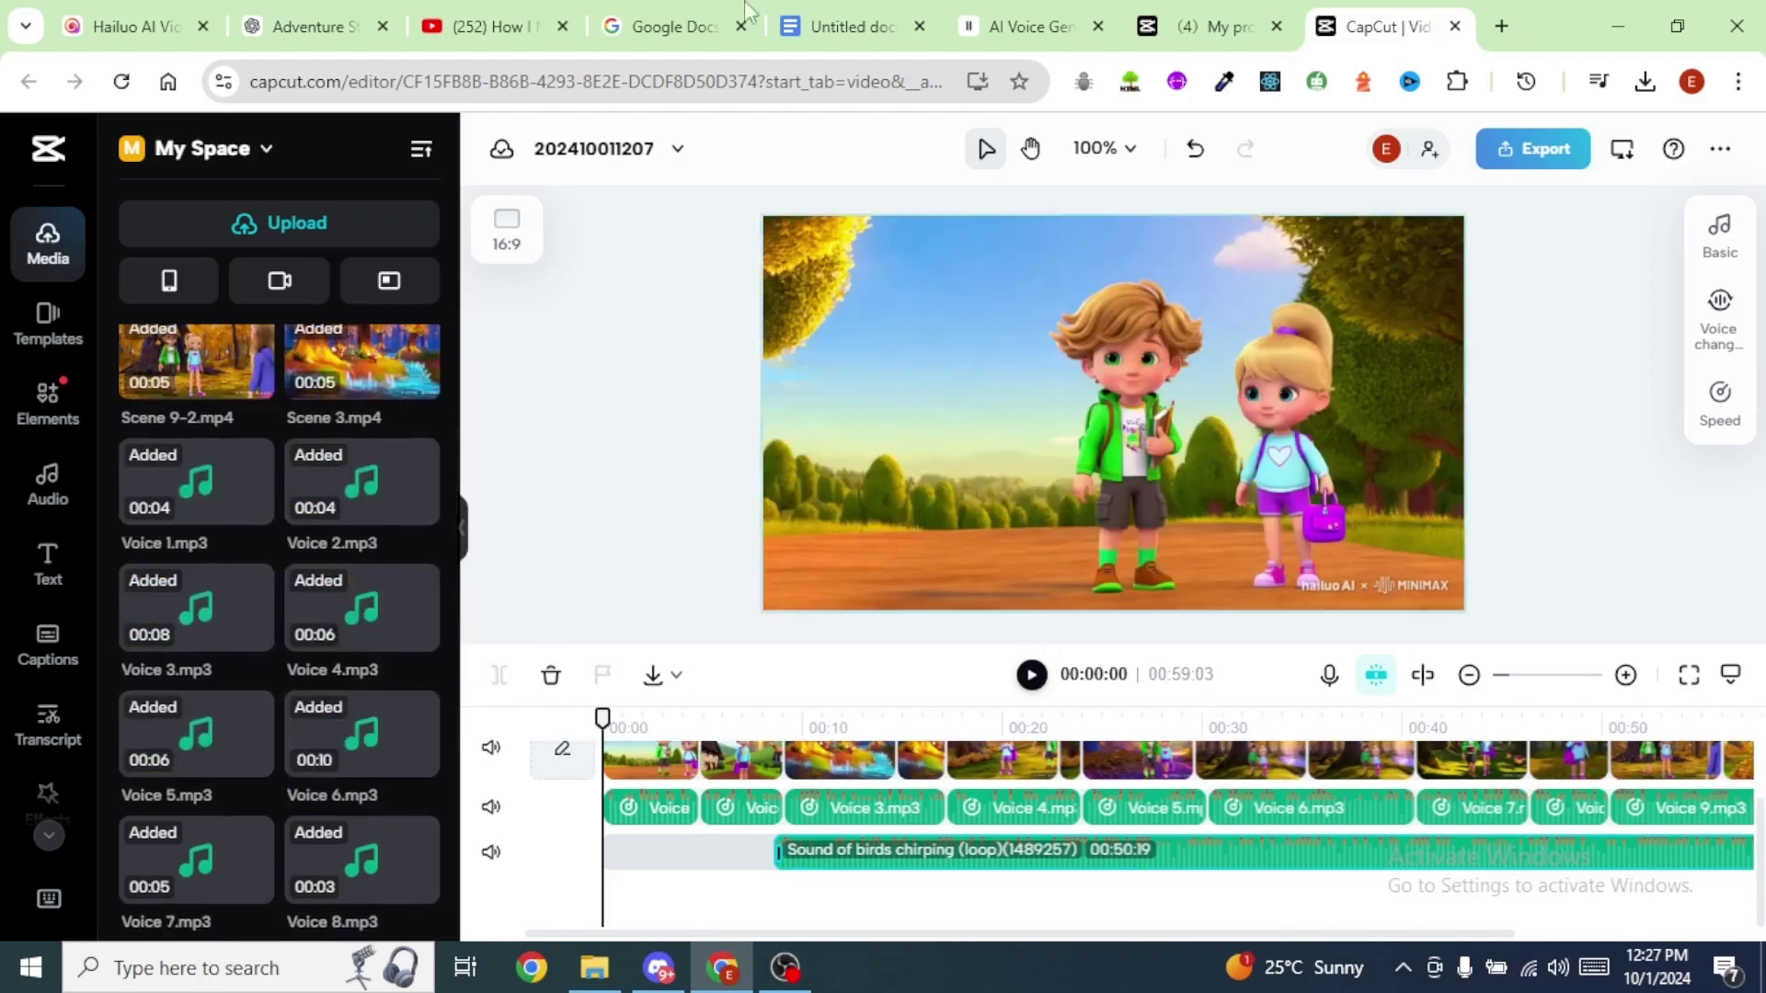
{"action": "left_click", "coordinate": [496, 26]}
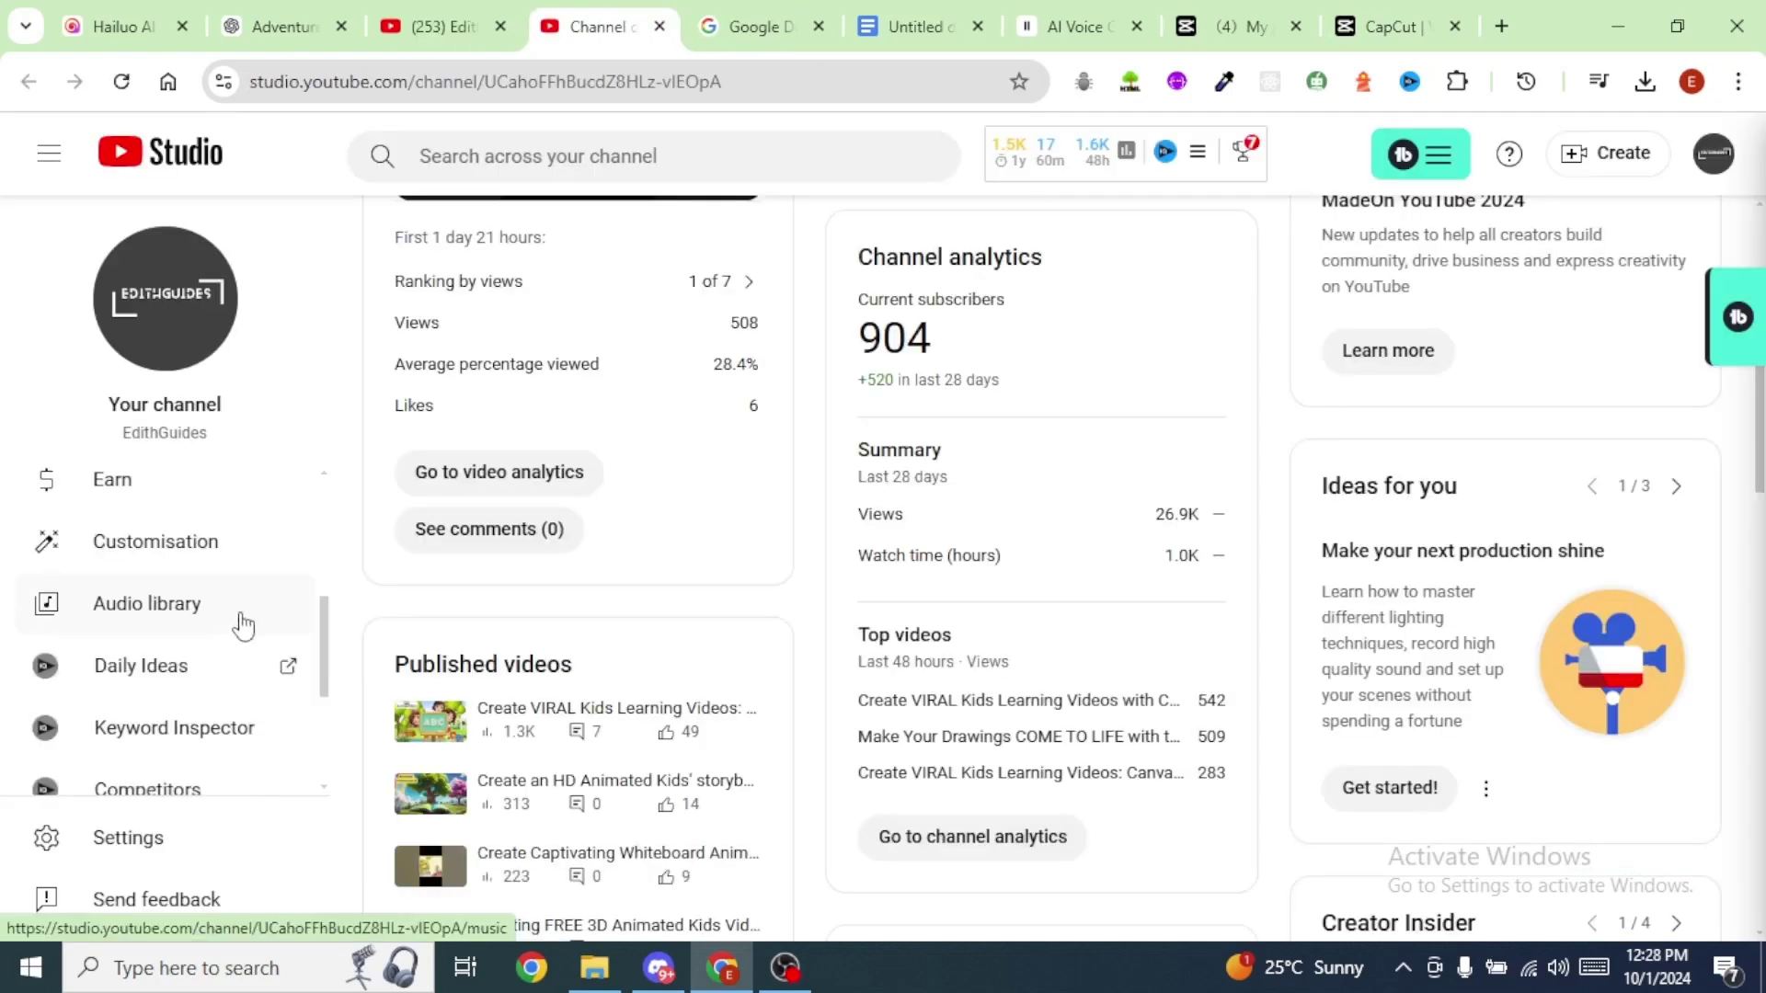
{"action": "left_click", "coordinate": [147, 604]}
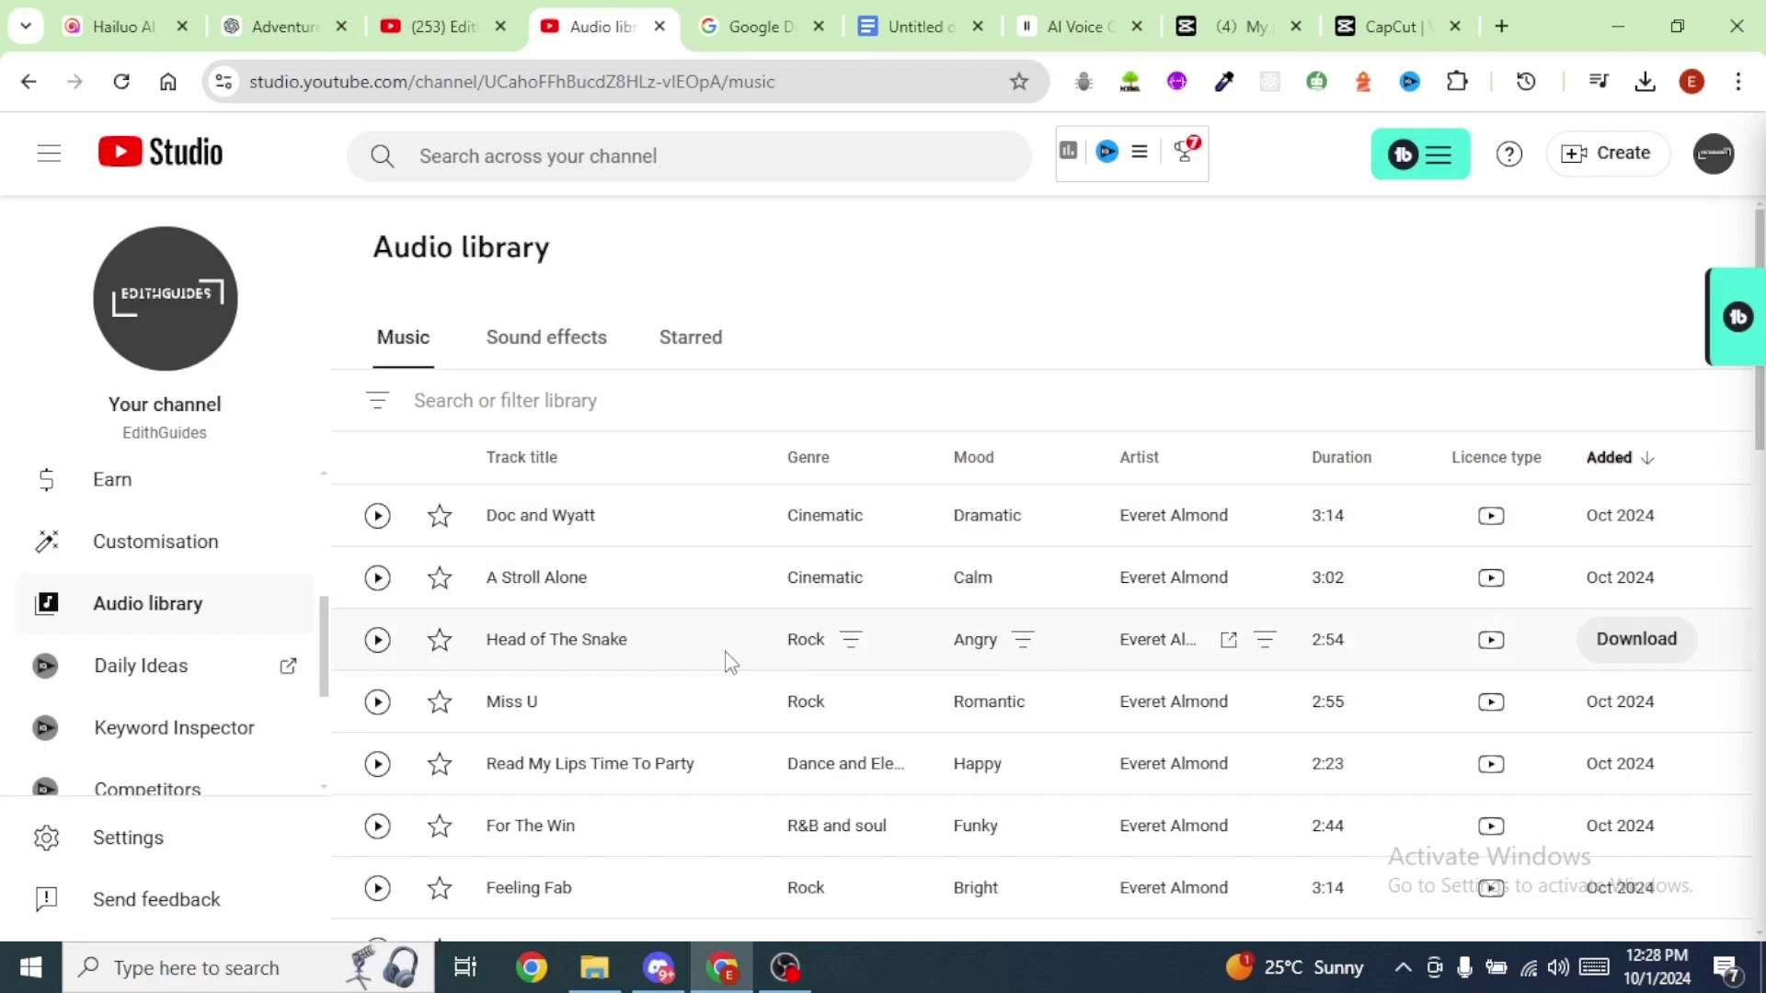
{"action": "scroll", "coordinate": [598, 708], "scroll_direction": "down", "scroll_amount": 5}
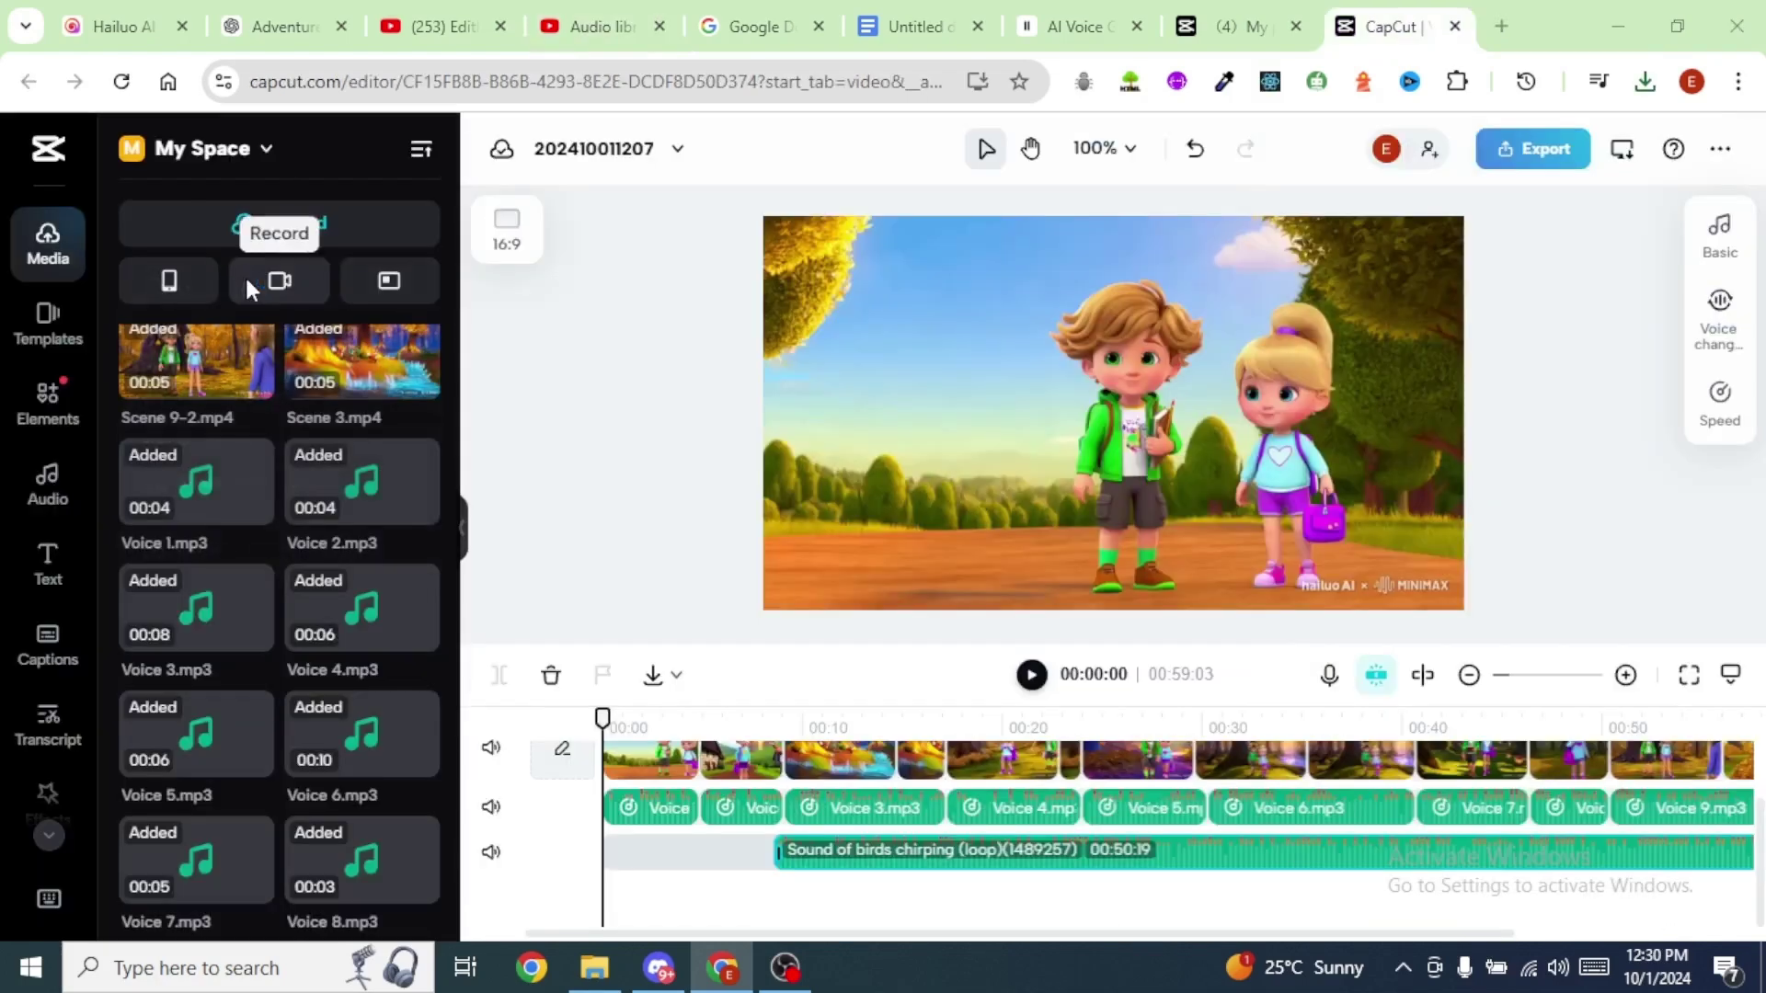
Back in CapCut, upload the Dream Big music file and place it on a new audio track beneath the bird chirping sound
{"action": "left_click", "coordinate": [245, 274]}
{"action": "double_click", "coordinate": [422, 228]}
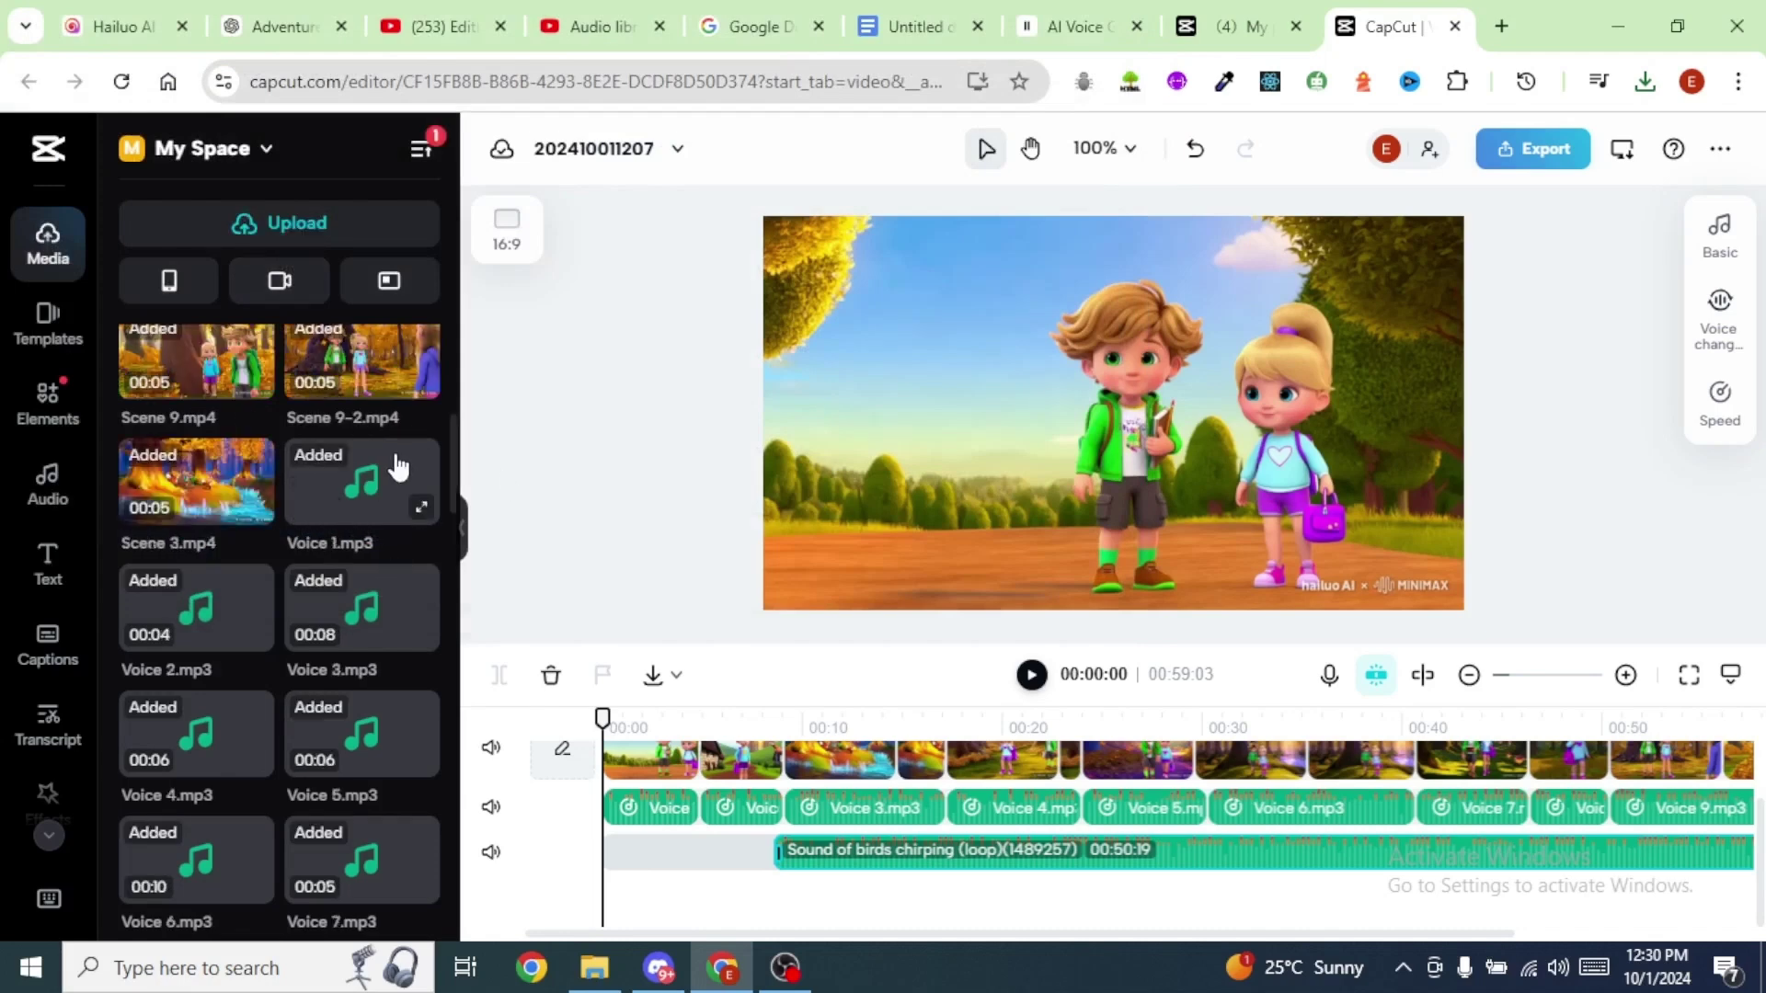
{"action": "scroll", "coordinate": [397, 465], "scroll_direction": "up", "scroll_amount": 5}
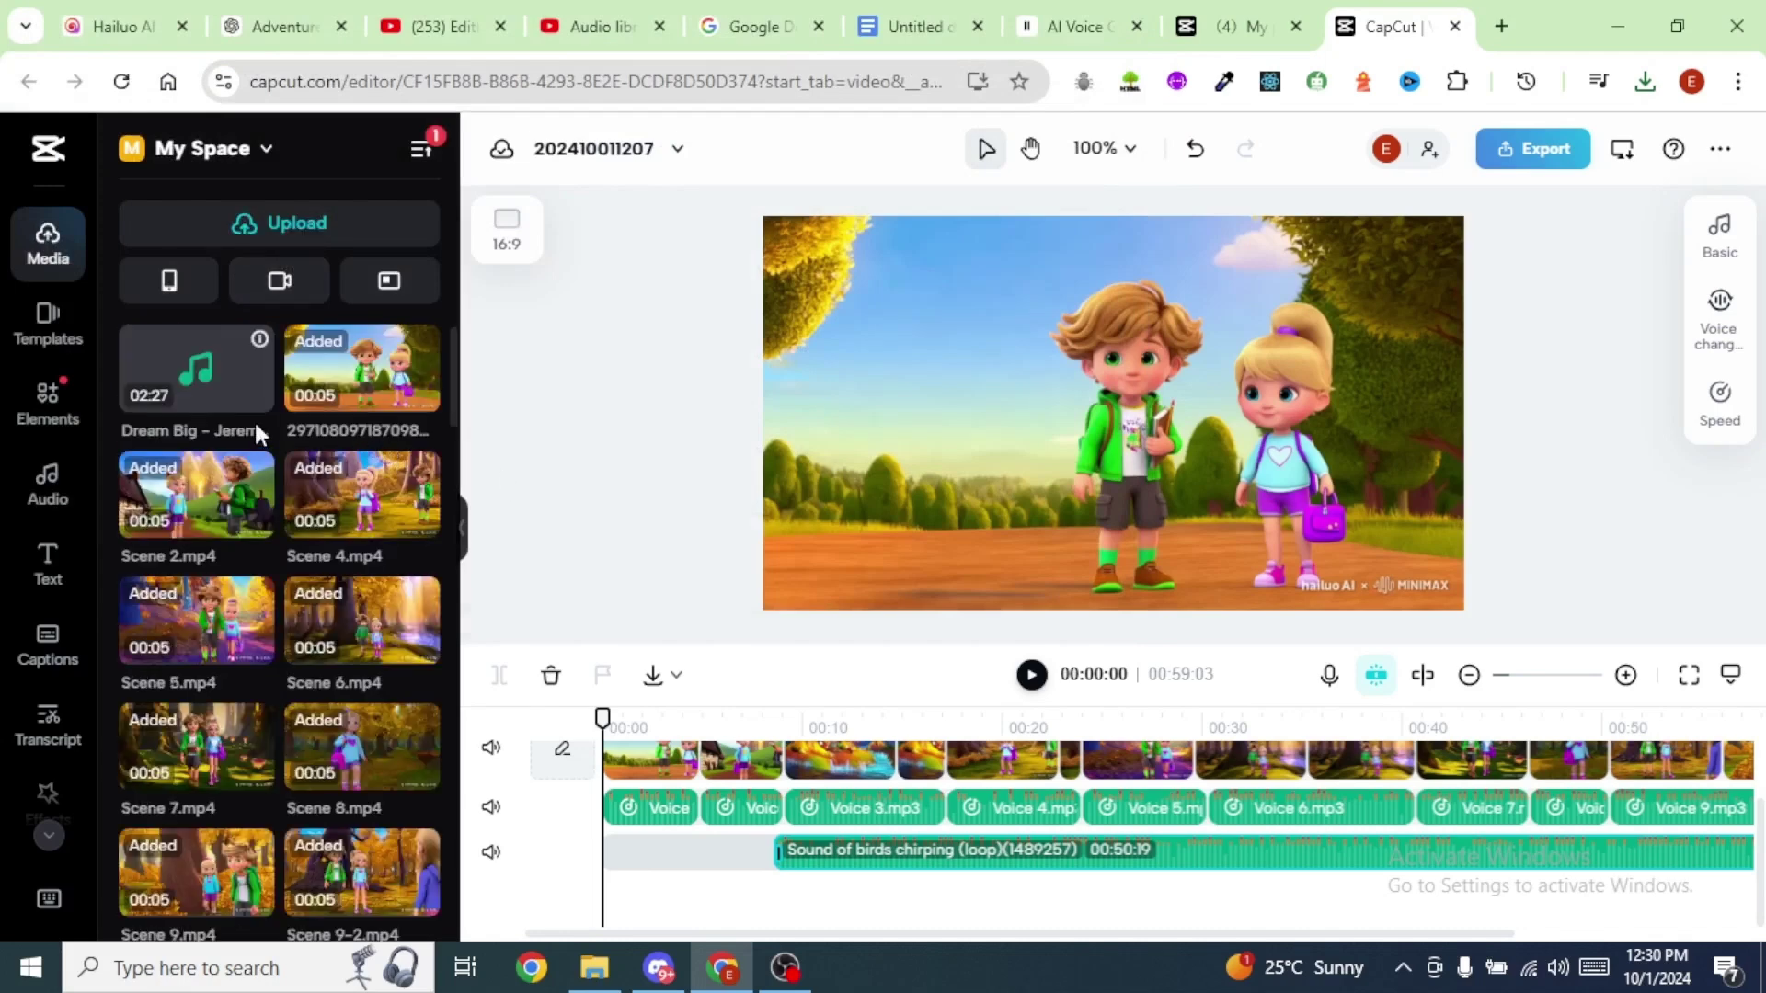
{"action": "left_click_drag", "start_coordinate": [812, 909], "coordinate": [689, 911]}
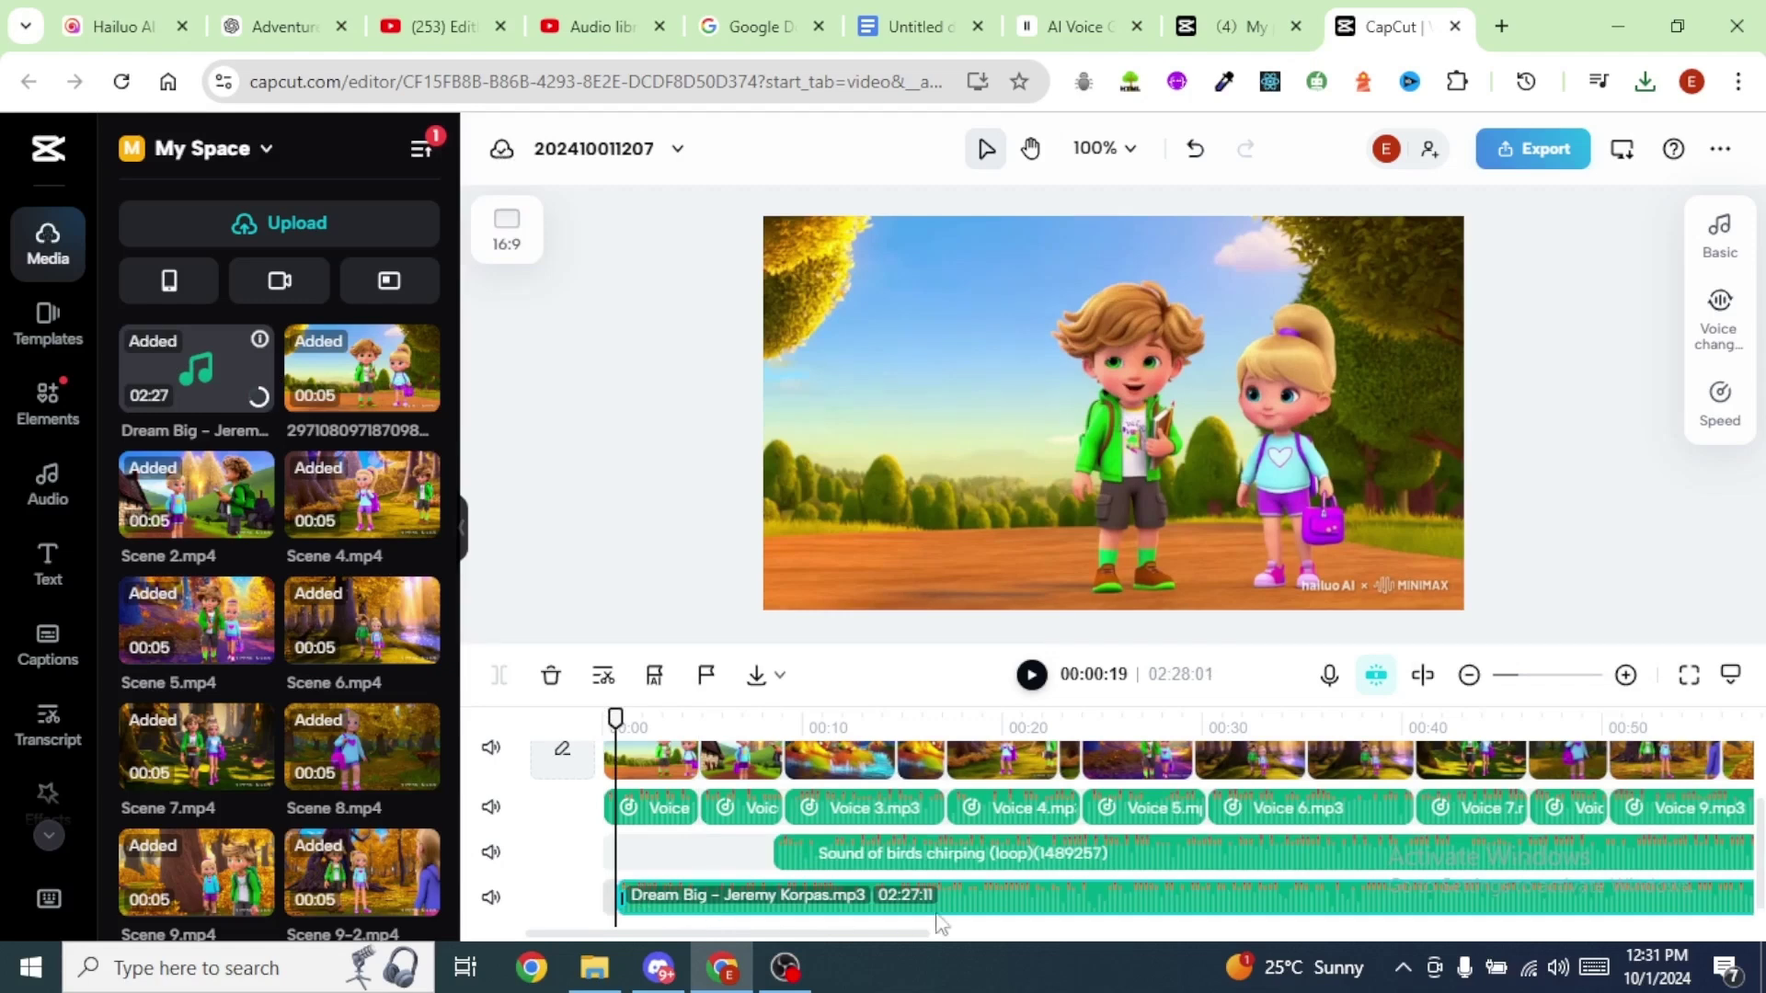
Set the Dream Big music's volume to -25 dB, move it to the start of the timeline and preview the mix
{"action": "left_click", "coordinate": [1721, 241]}
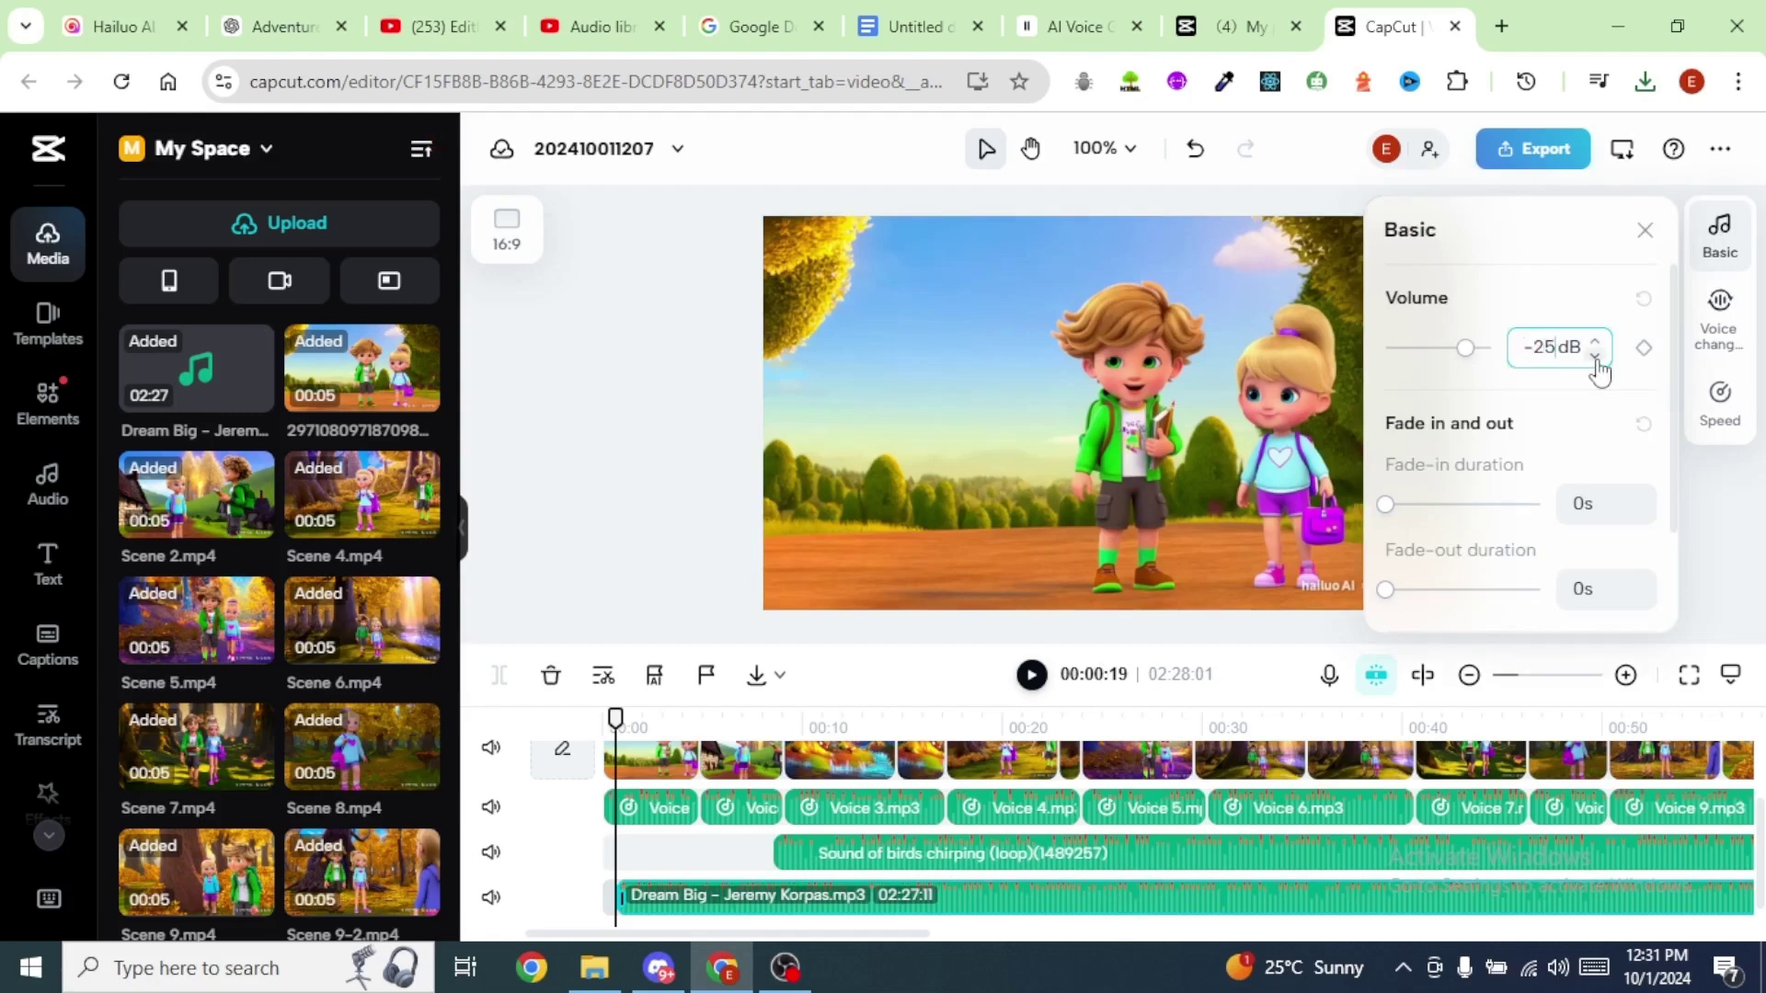
{"action": "left_click", "coordinate": [940, 784]}
{"action": "left_click_drag", "start_coordinate": [768, 925], "coordinate": [755, 924]}
{"action": "left_click", "coordinate": [1031, 676]}
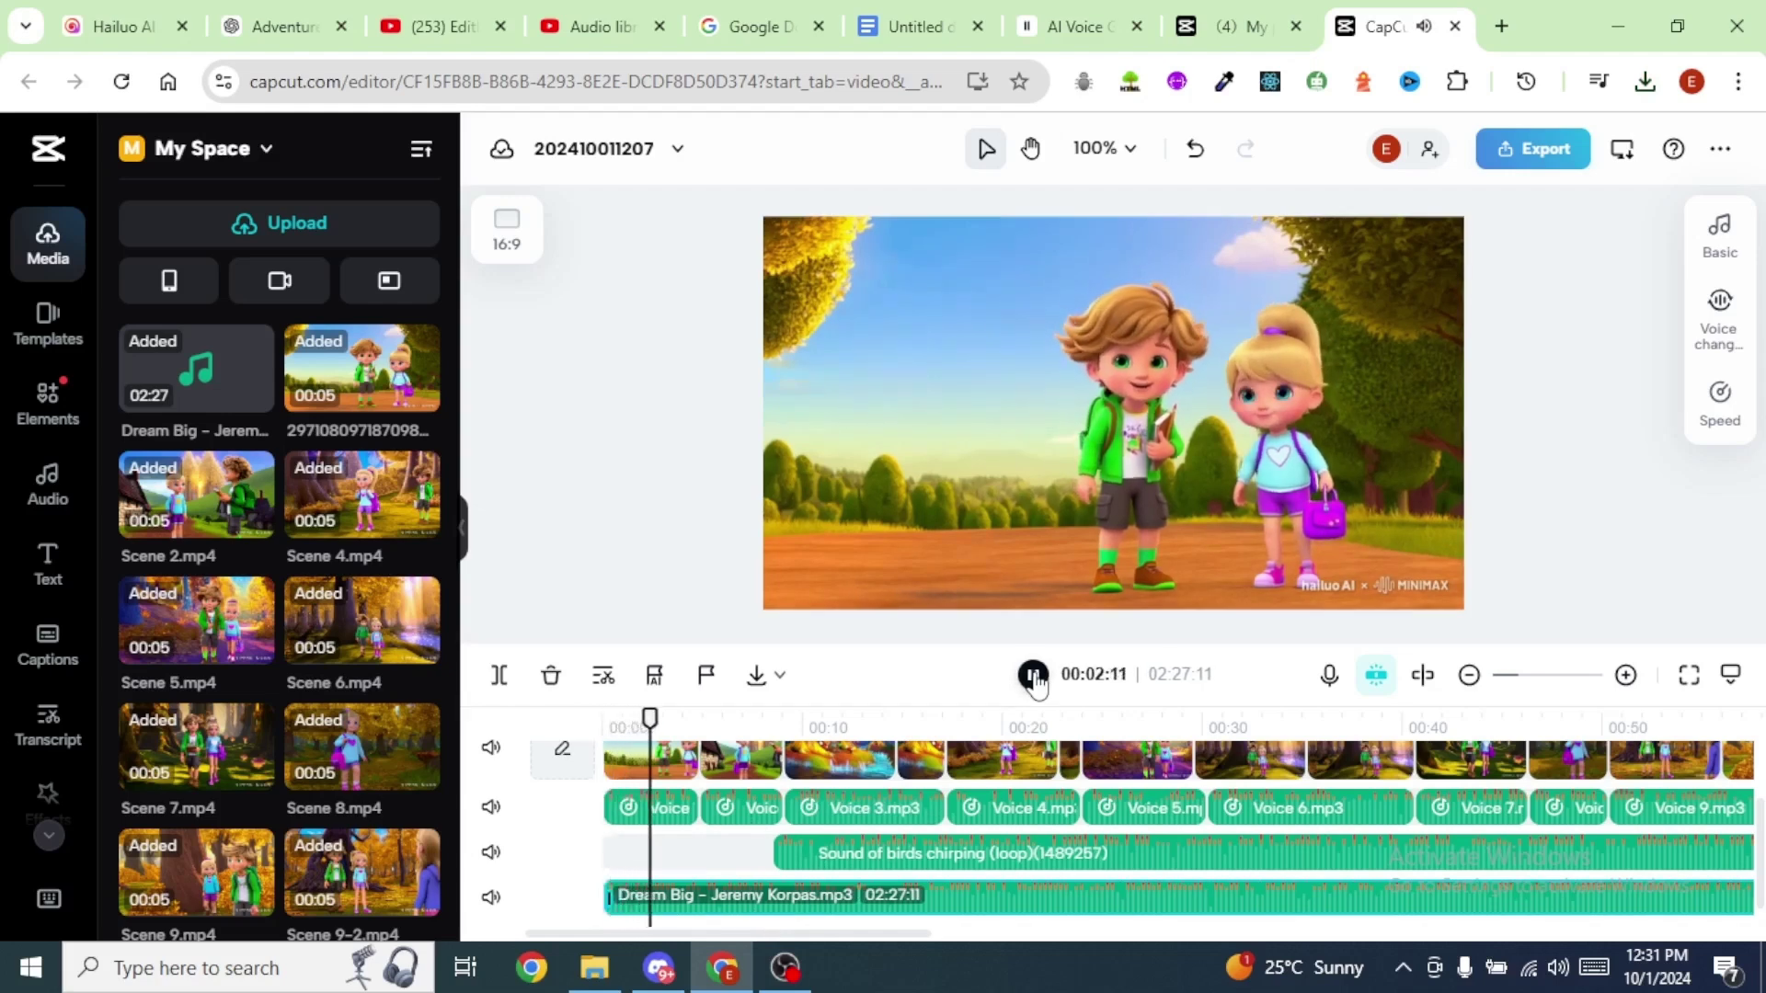
{"action": "left_click", "coordinate": [1031, 676]}
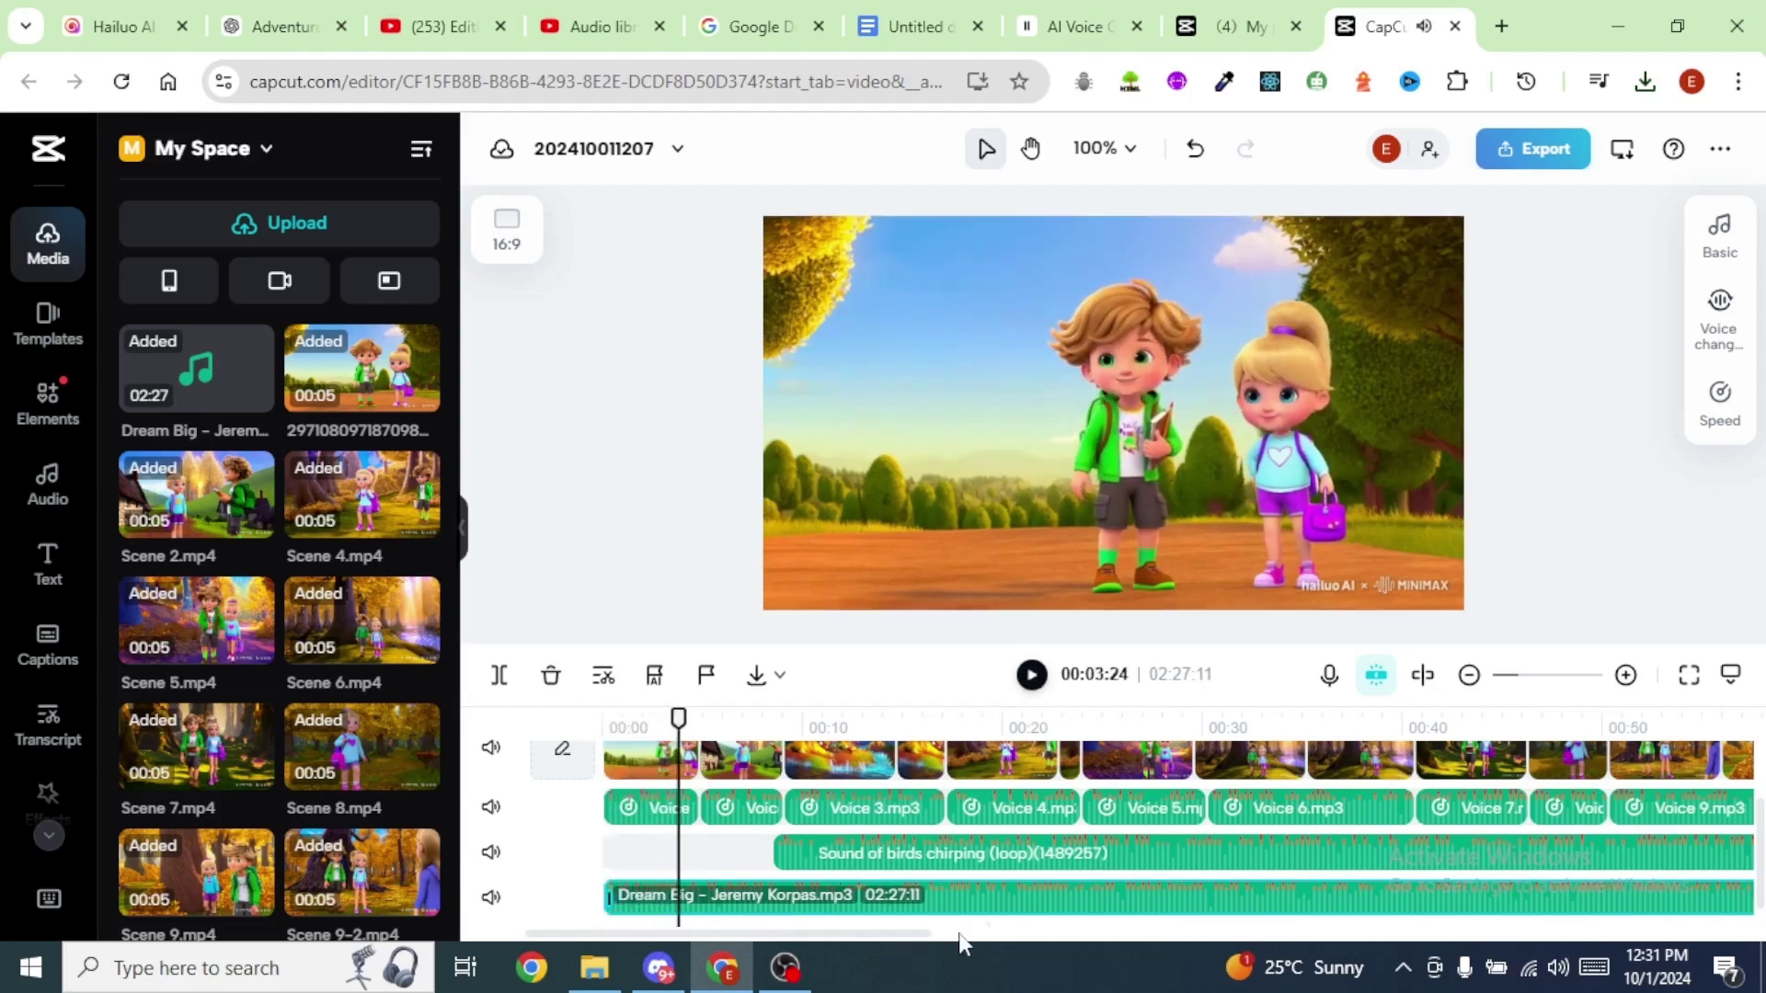
Set the Dream Big music's volume to -35 dB, preview from the start and trim the music to the end of the video
{"action": "left_click", "coordinate": [1719, 238]}
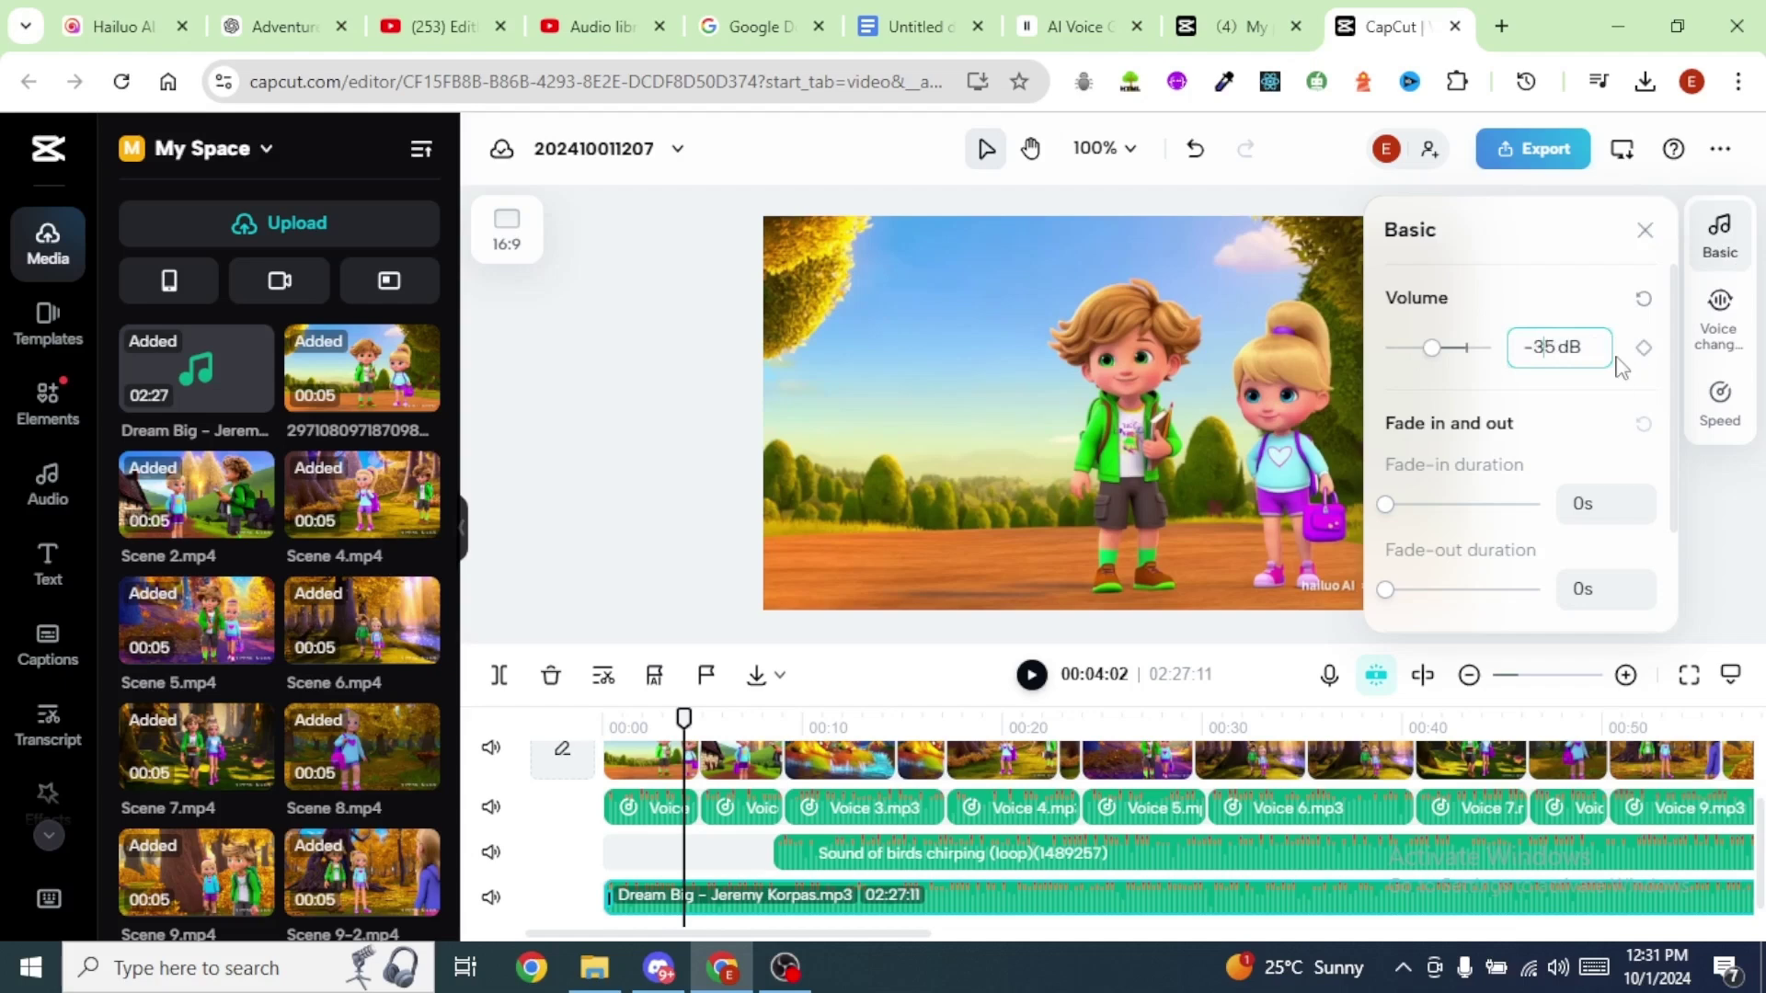
{"action": "left_click", "coordinate": [1645, 230]}
{"action": "key", "text": "Home"}
{"action": "left_click", "coordinate": [1031, 676]}
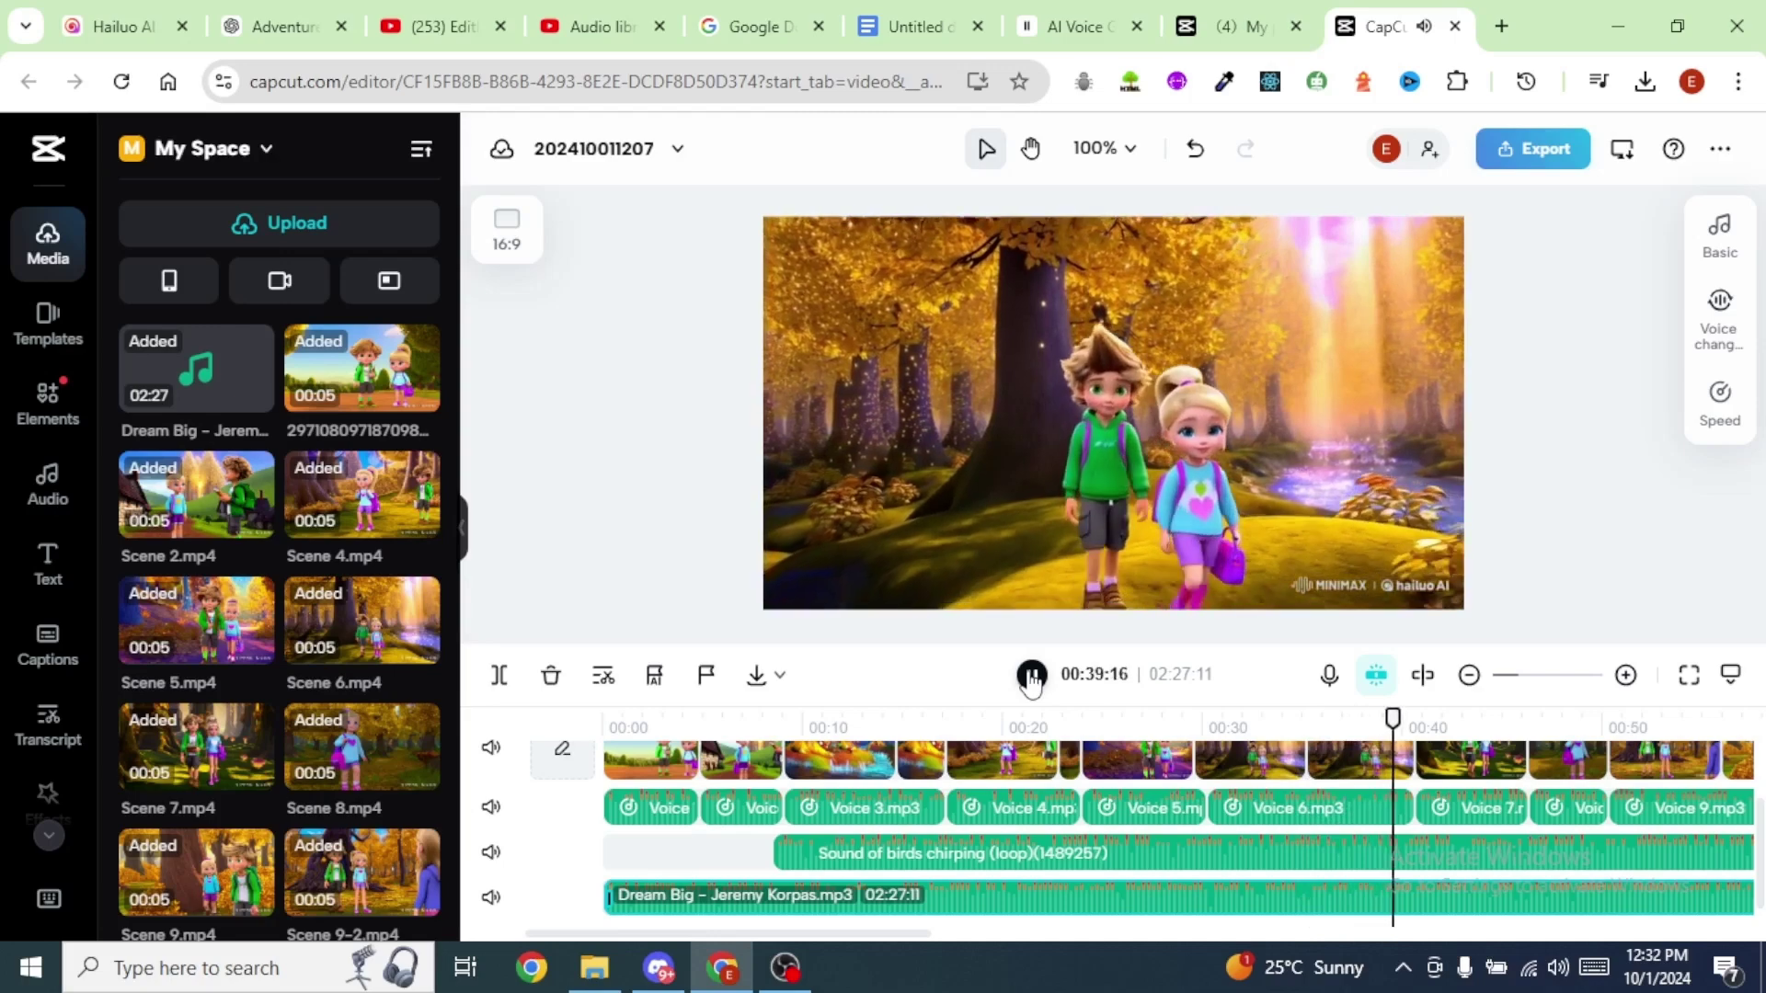
{"action": "left_click", "coordinate": [837, 728]}
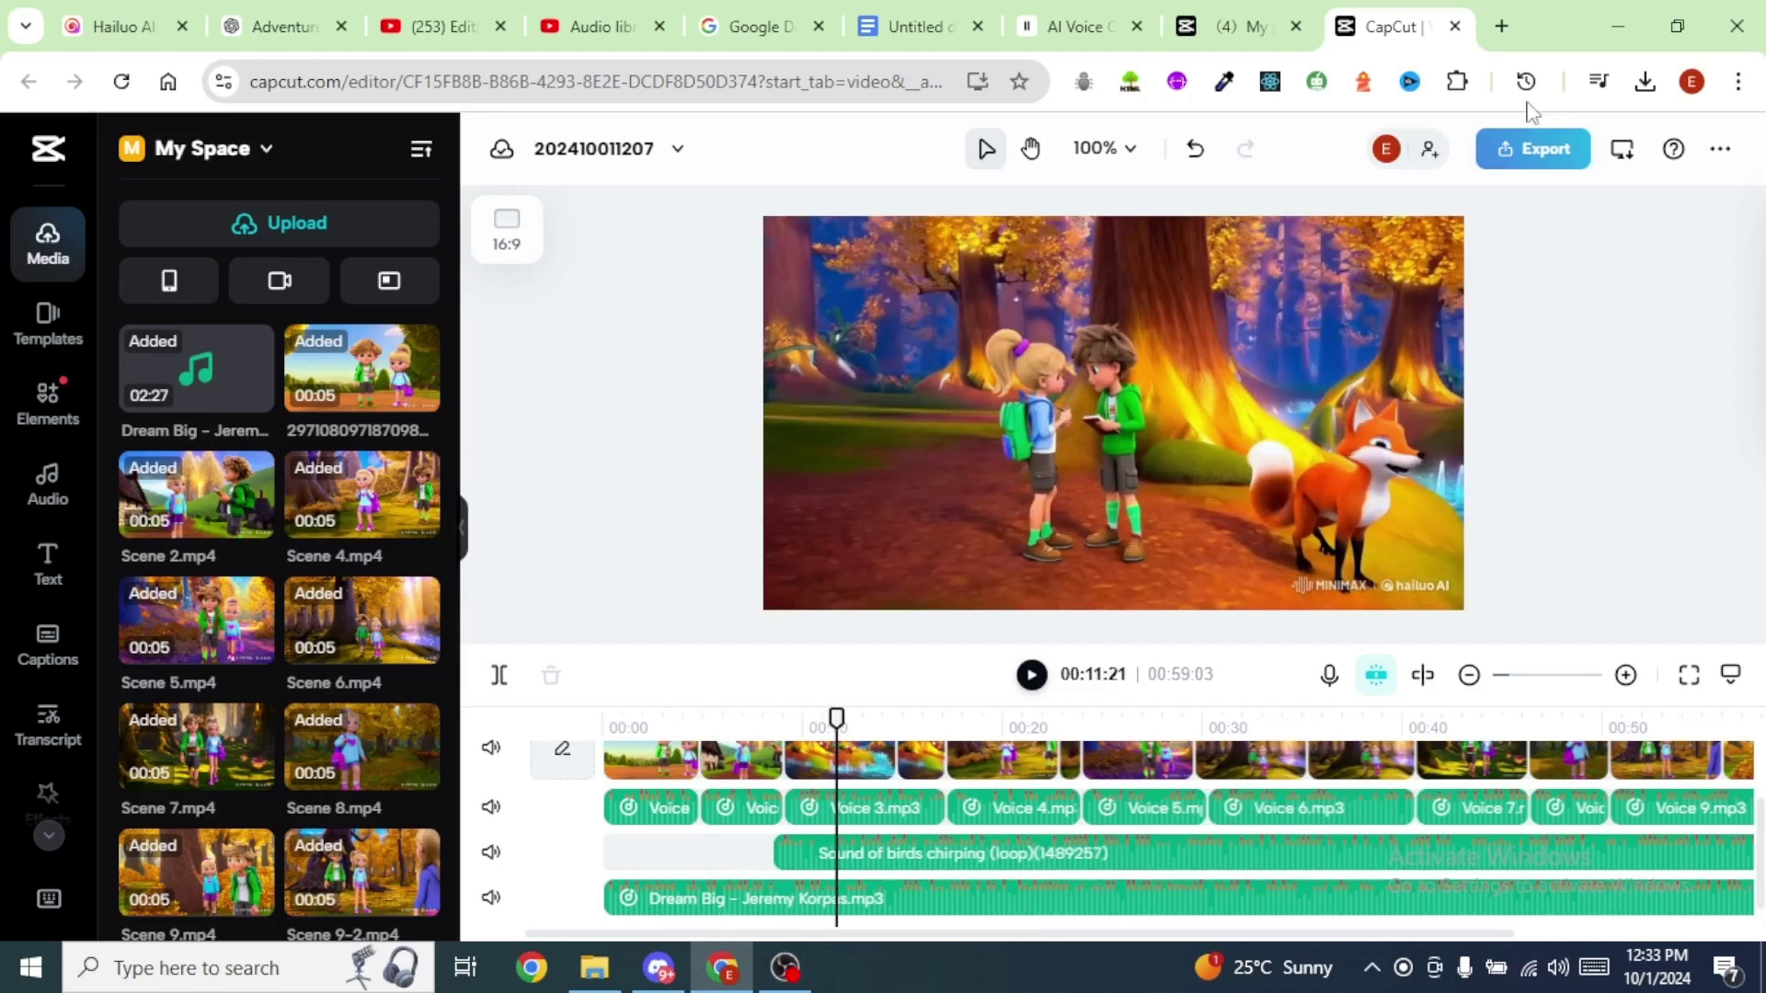
Export and download the video as 3D Animation in 1080p, recommended quality, 30fps, MP4, and play the file in Media Player
{"action": "left_click", "coordinate": [1539, 155]}
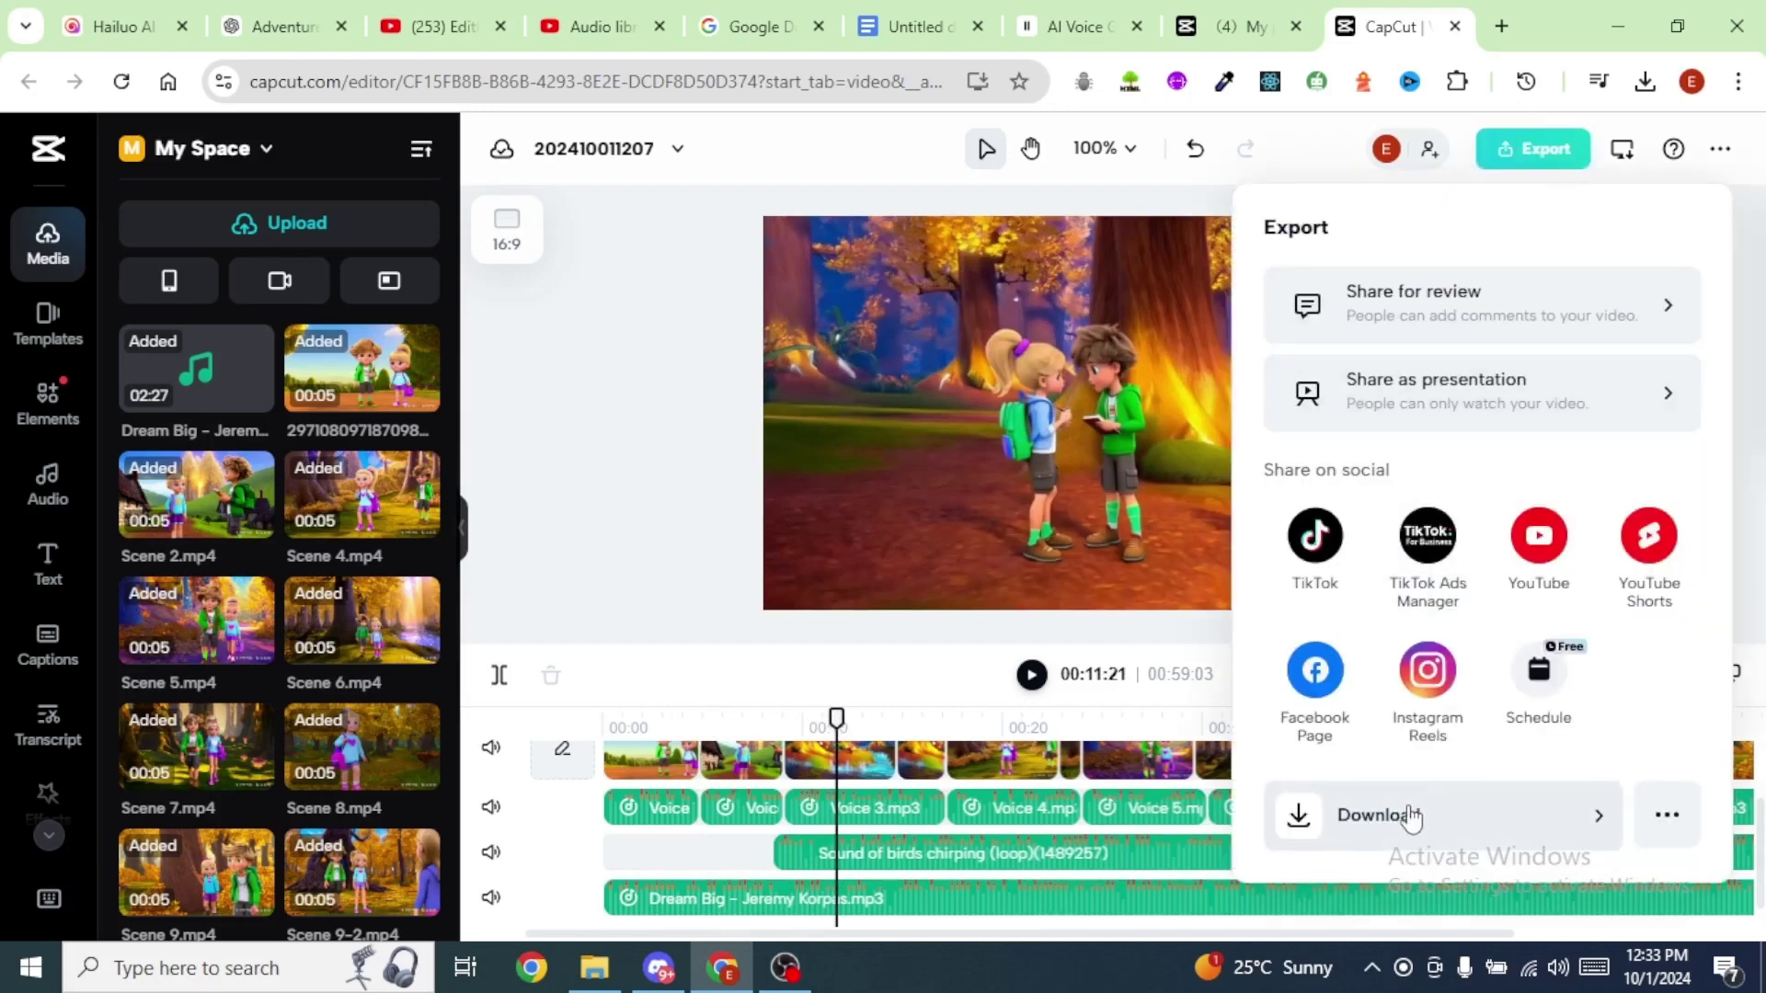
{"action": "left_click", "coordinate": [1394, 828]}
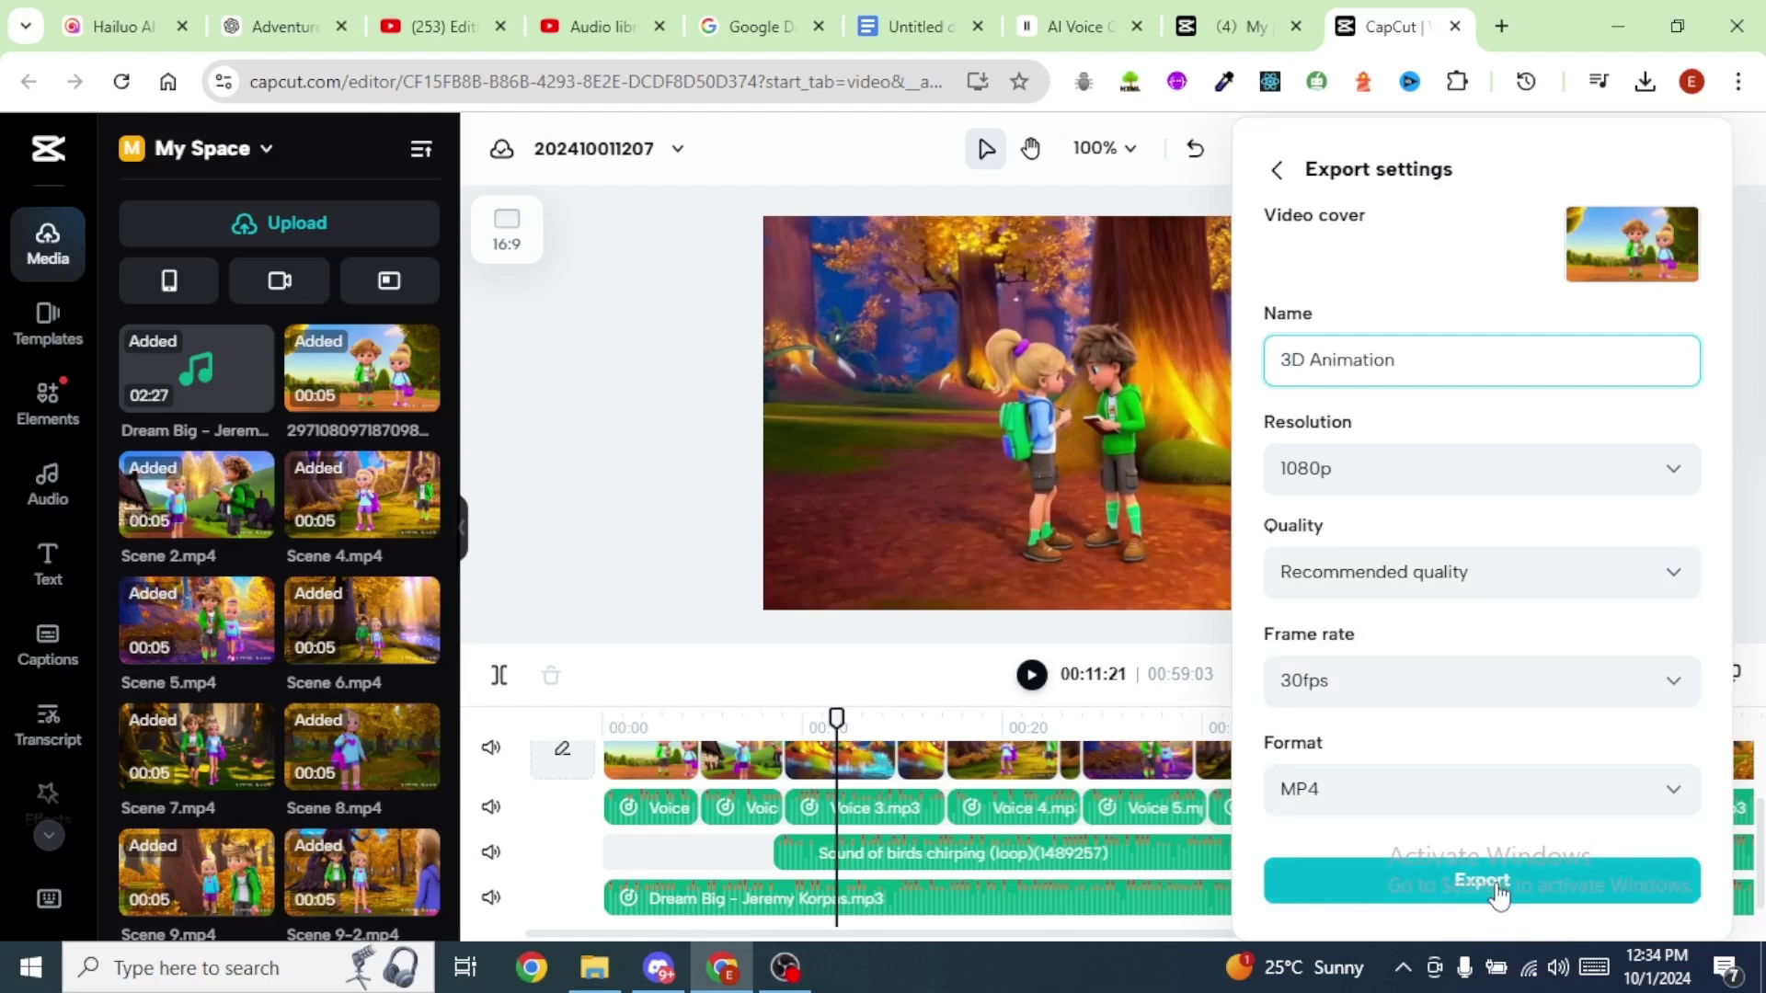
{"action": "left_click", "coordinate": [1497, 885]}
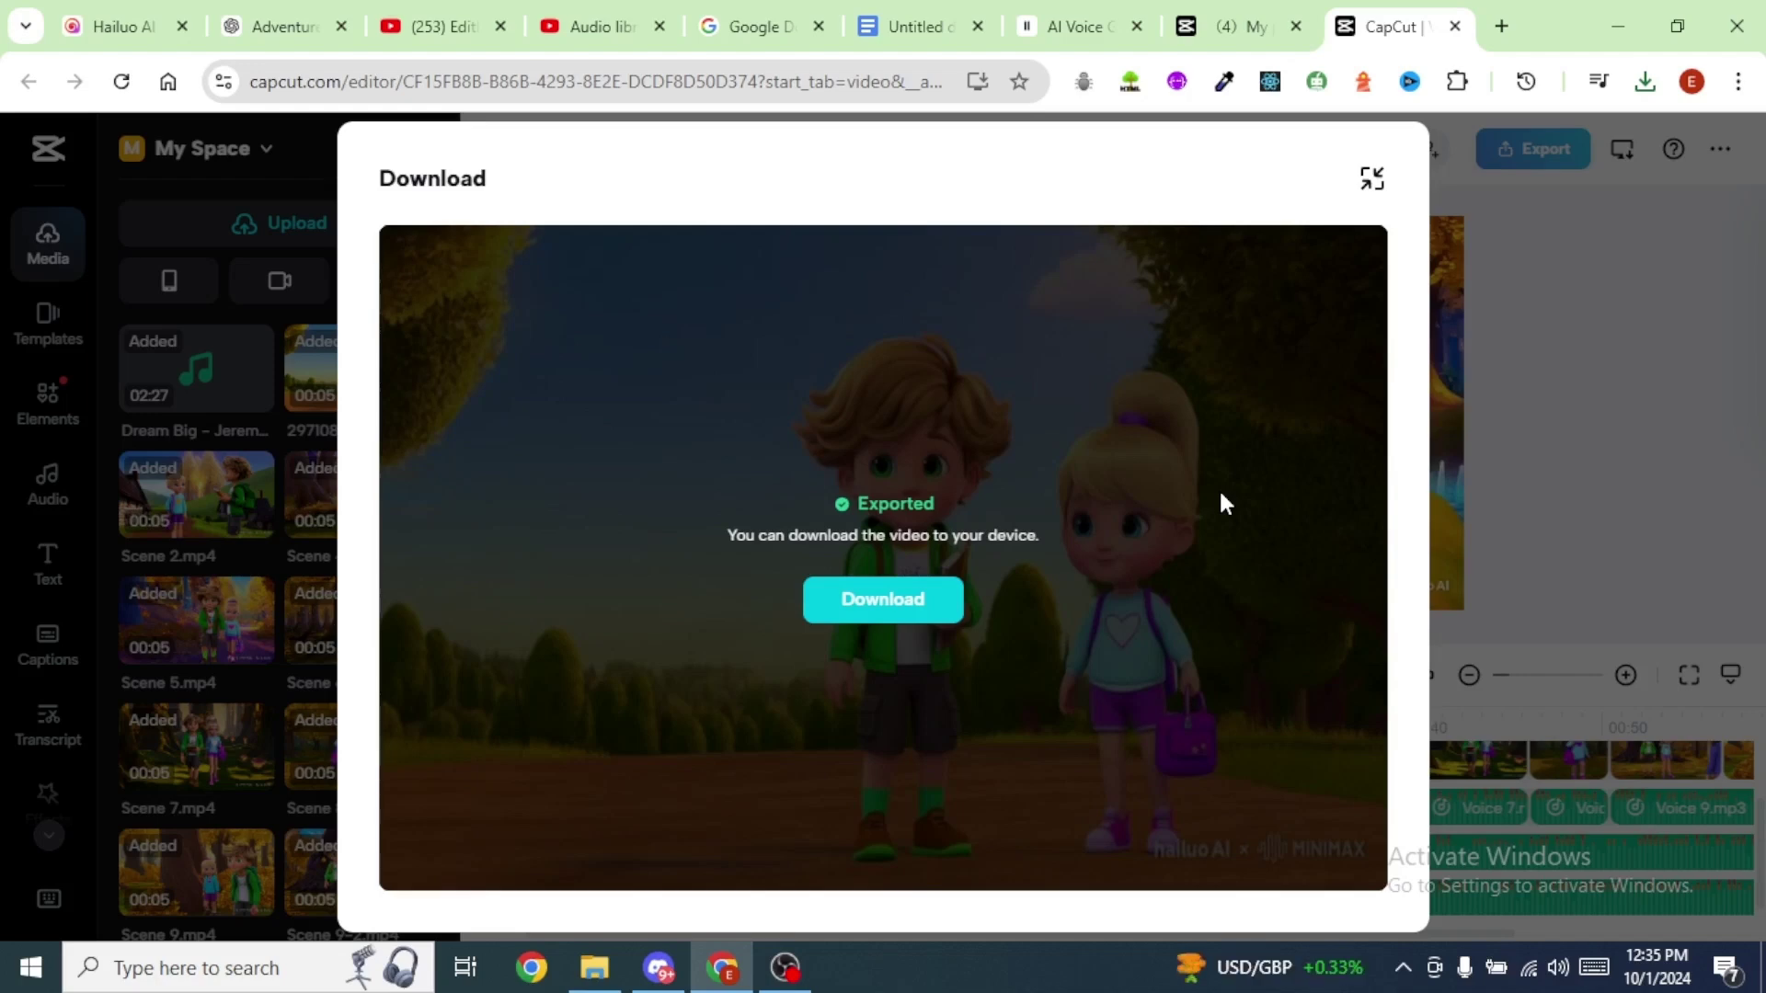
{"action": "left_click", "coordinate": [1372, 180]}
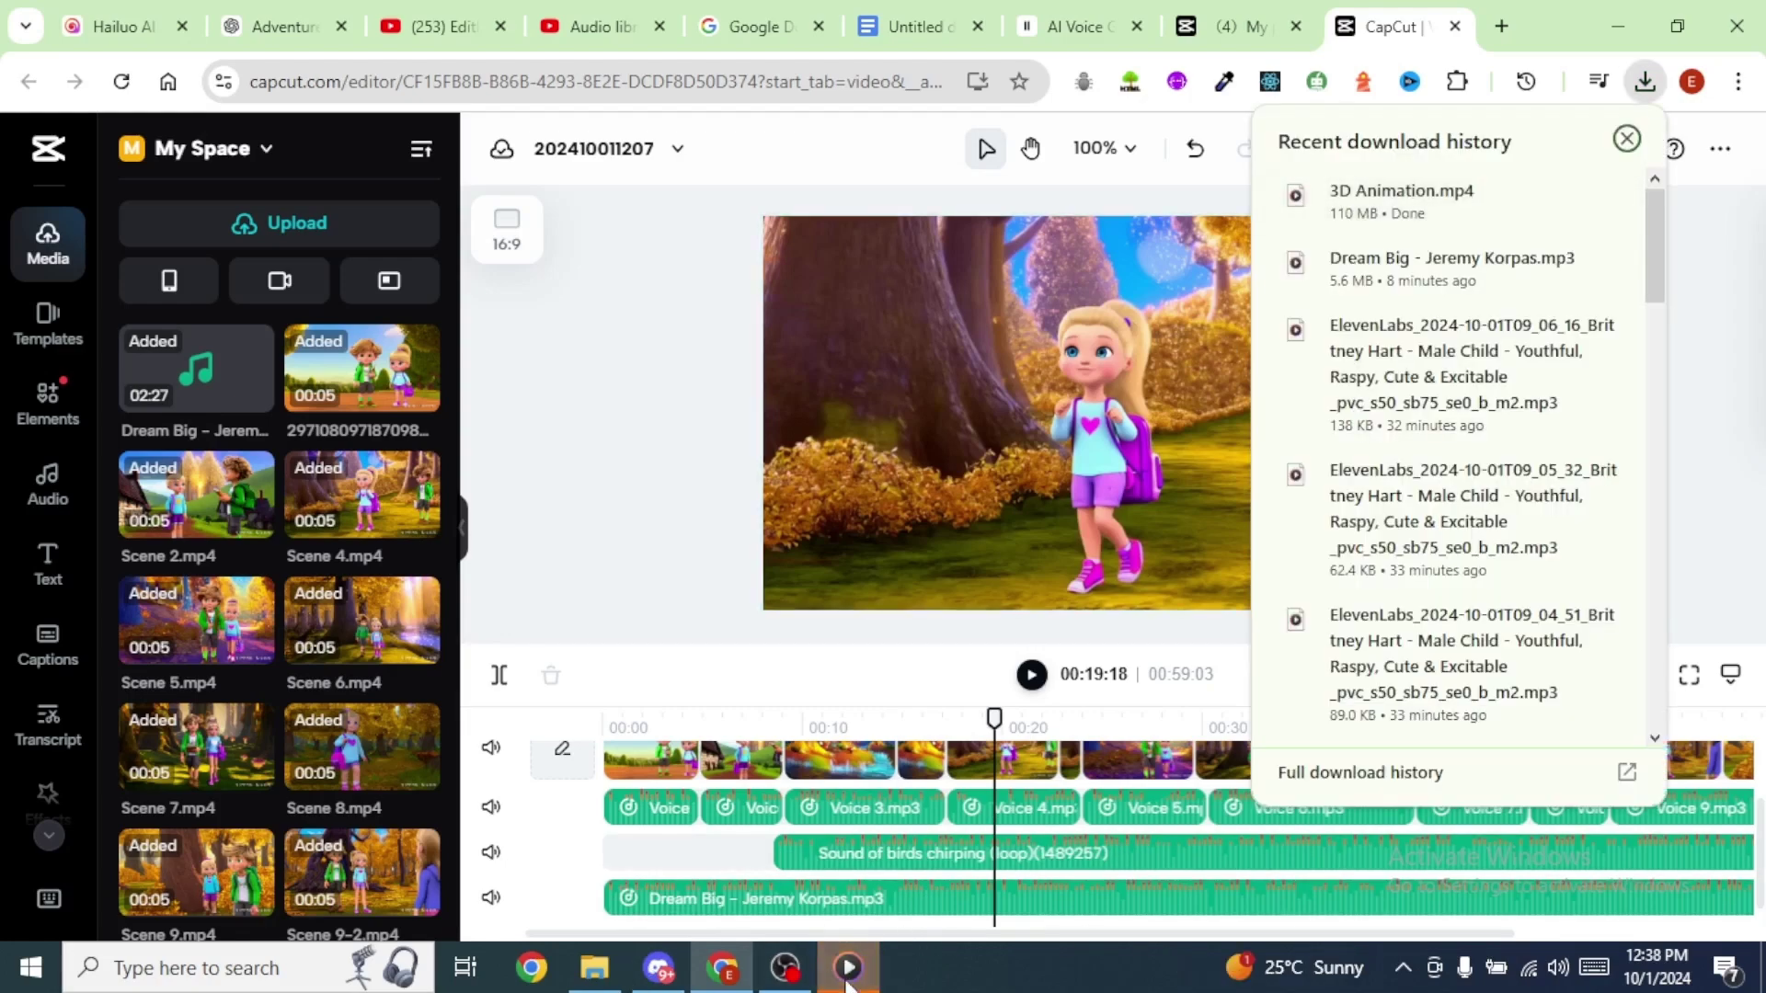
{"action": "left_click", "coordinate": [846, 975]}
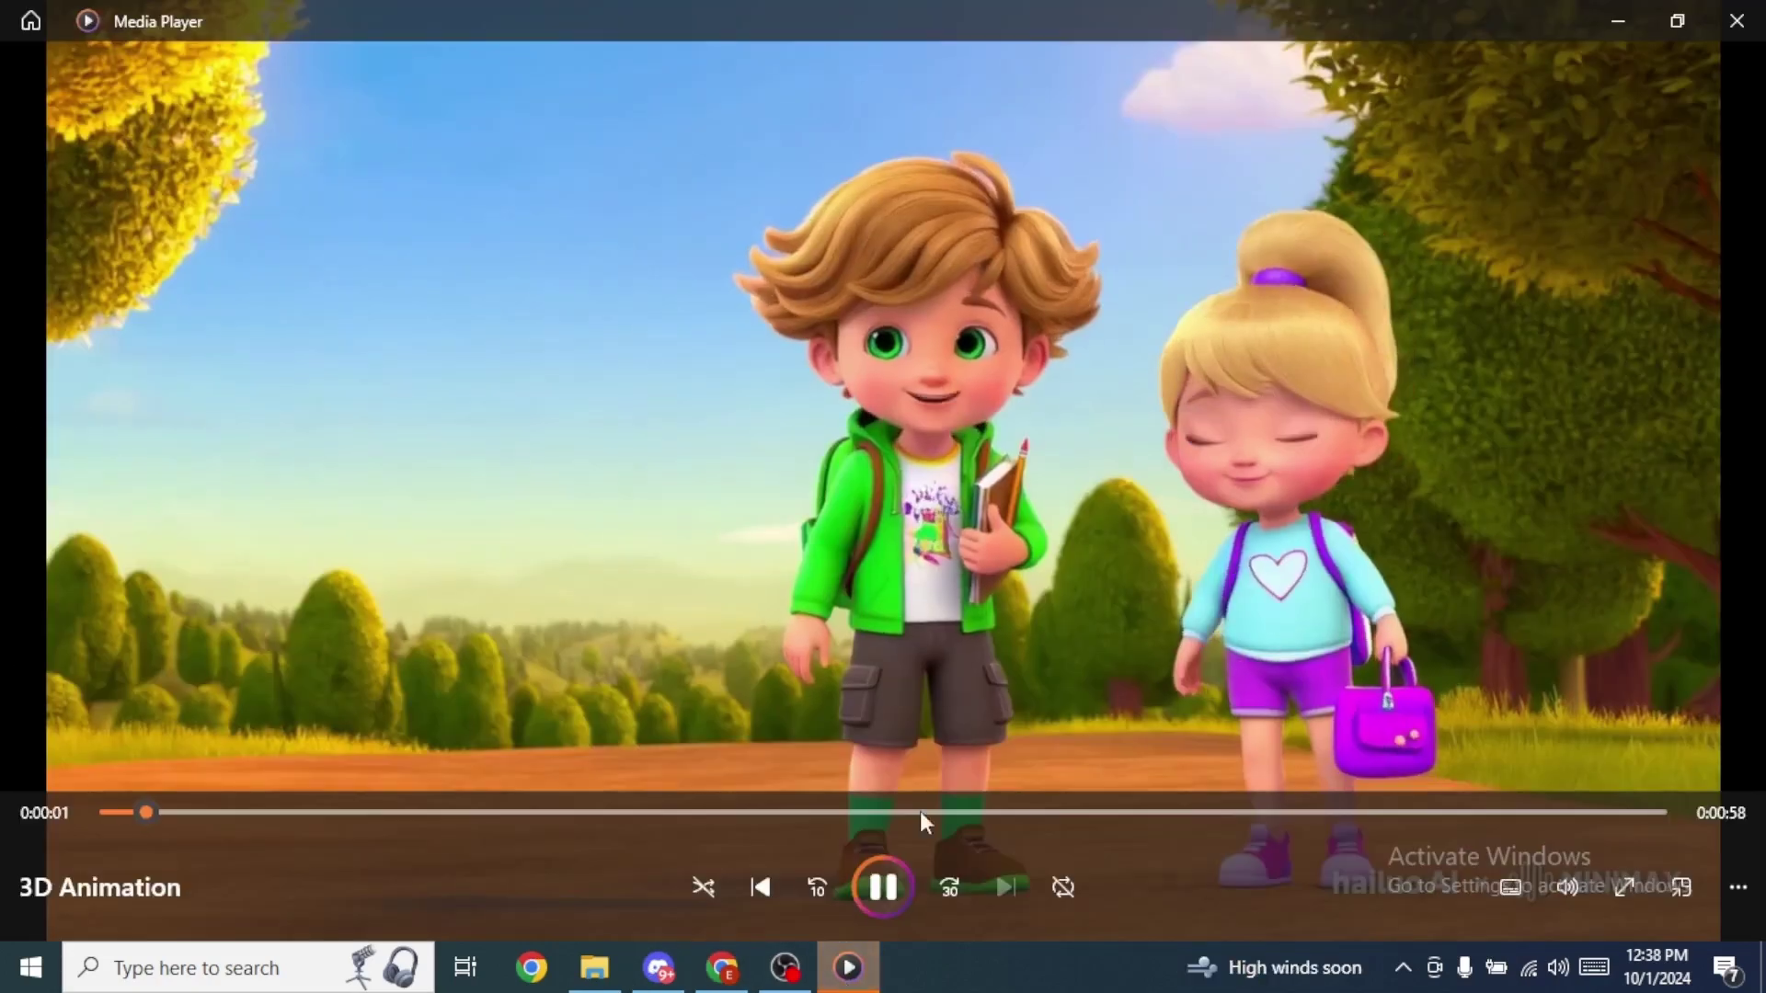